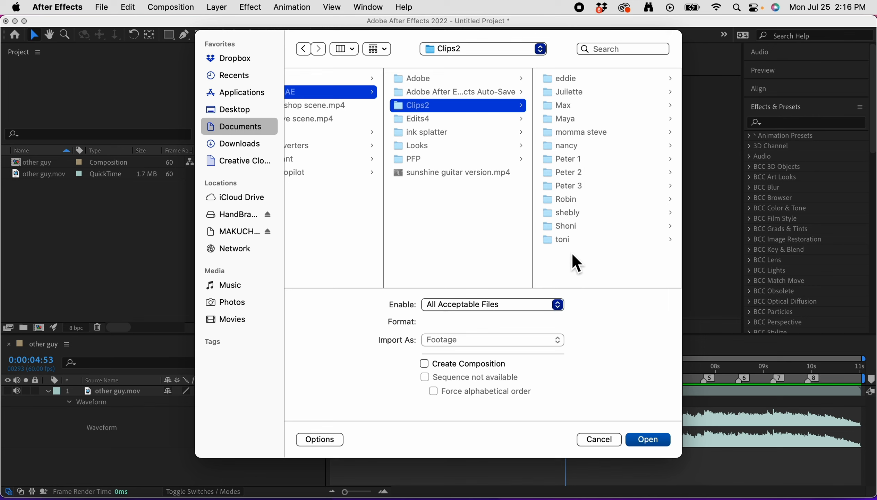
- Import the S2 clip folder from Clips2 > momma steve into the project and return the playhead to the composition start
click(566, 136)
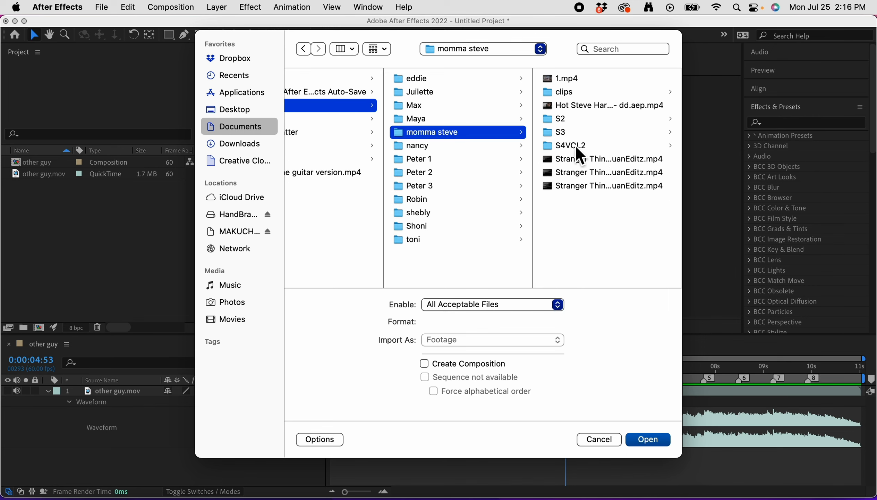
click(568, 119)
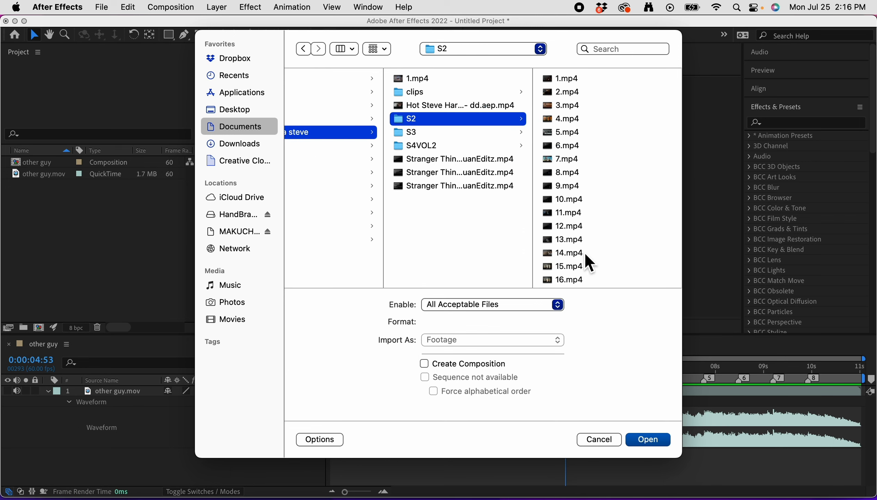
scroll(585, 256, down, 5)
scroll(592, 250, down, 4)
click(651, 441)
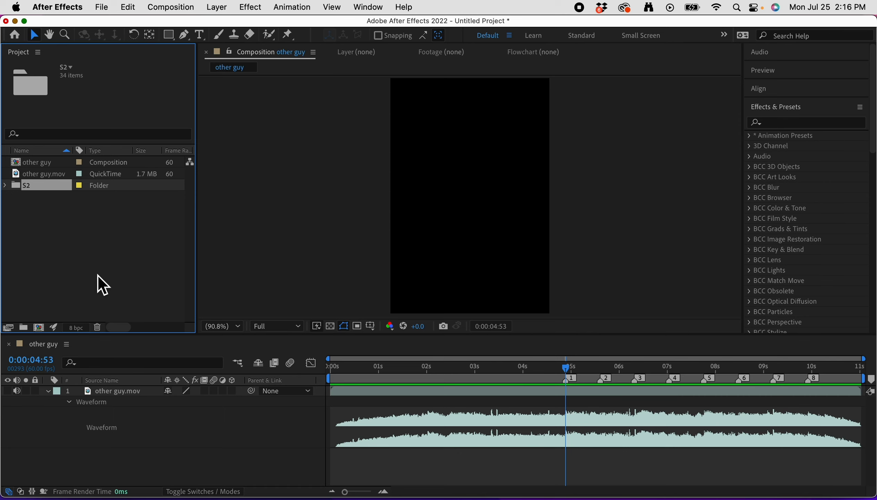
click(533, 373)
drag(536, 379, 313, 377)
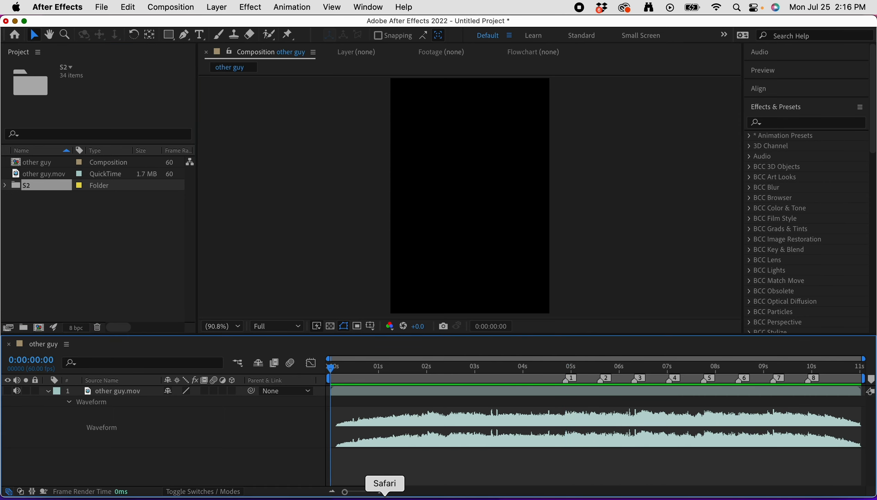
- Switch to Safari, watch the birthday edit on the TikTok profile, and return to After Effects
click(384, 497)
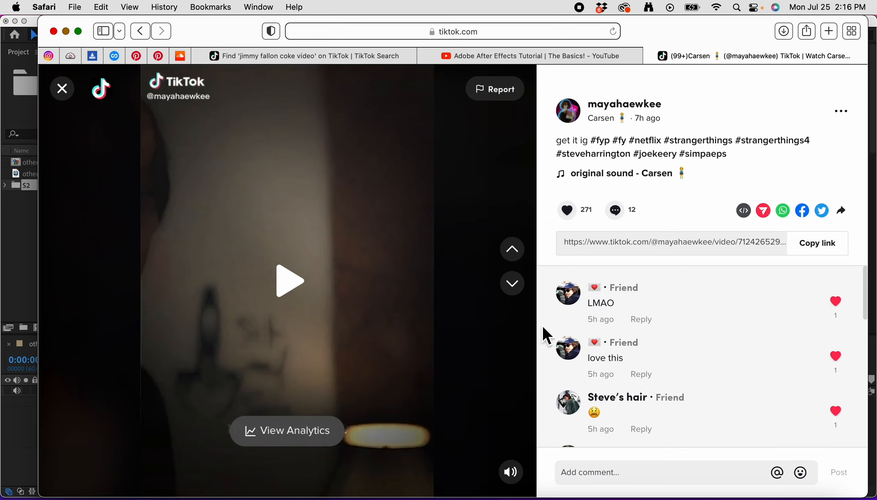
click(62, 91)
scroll(538, 303, down, 7)
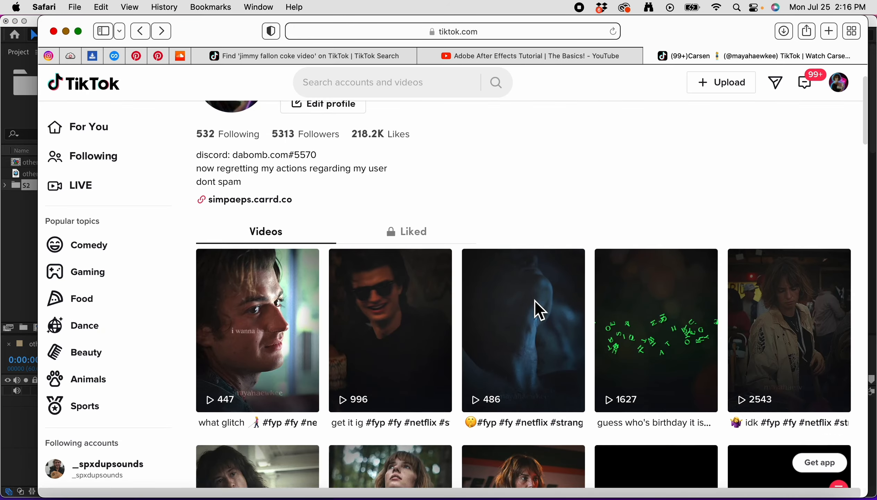
scroll(534, 300, up, 2)
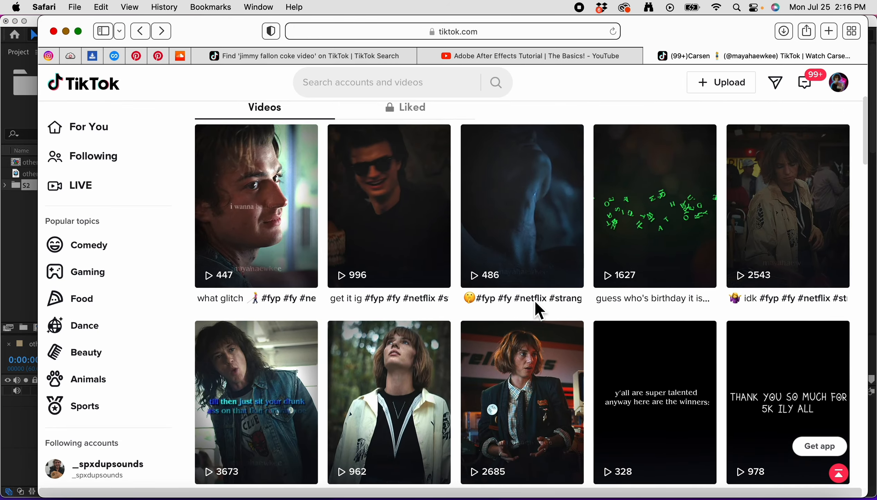
click(685, 260)
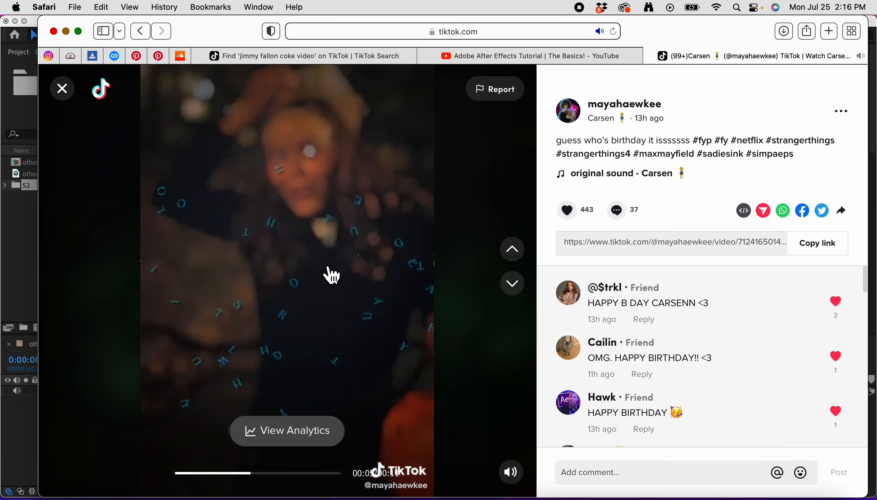
click(327, 275)
click(63, 91)
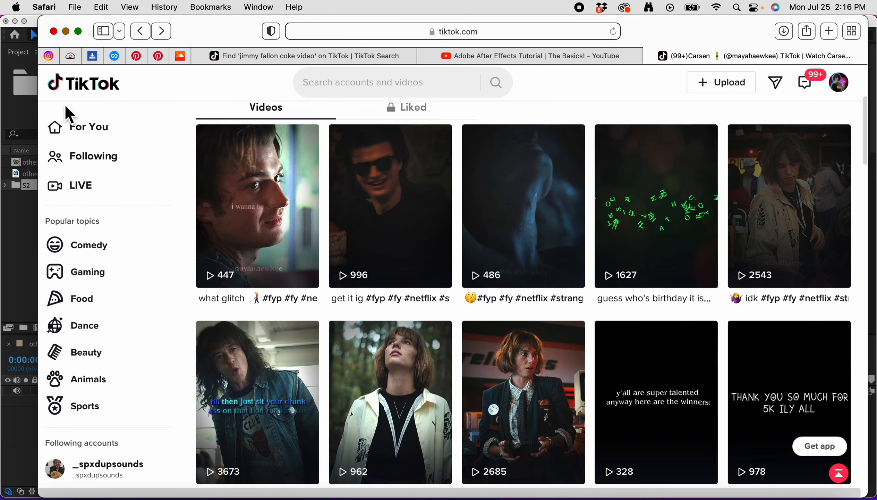
click(25, 257)
click(339, 375)
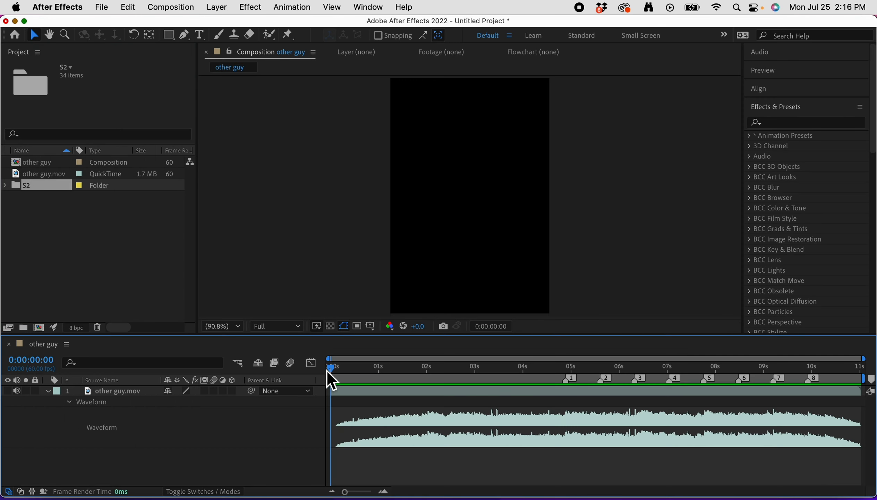
- Expand the S2 folder and examine the preview thumbnails of its numbered clips to choose footage for the edit
click(6, 186)
click(62, 219)
click(61, 209)
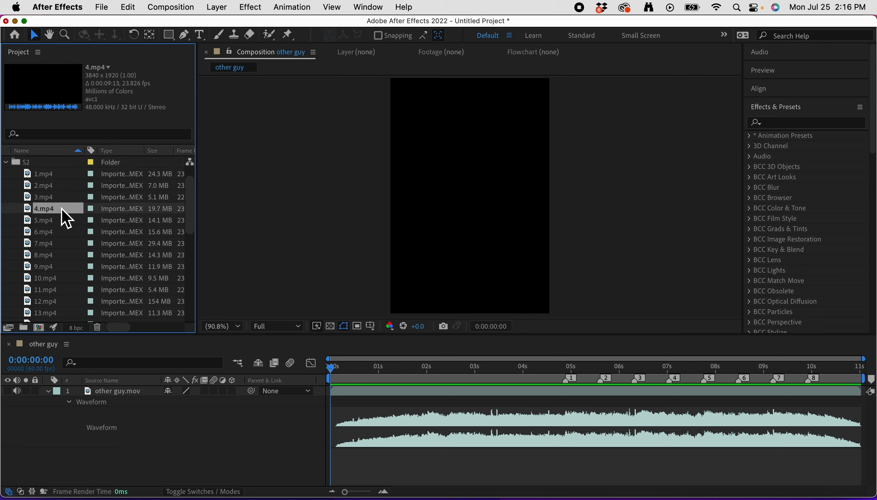
click(56, 197)
click(54, 188)
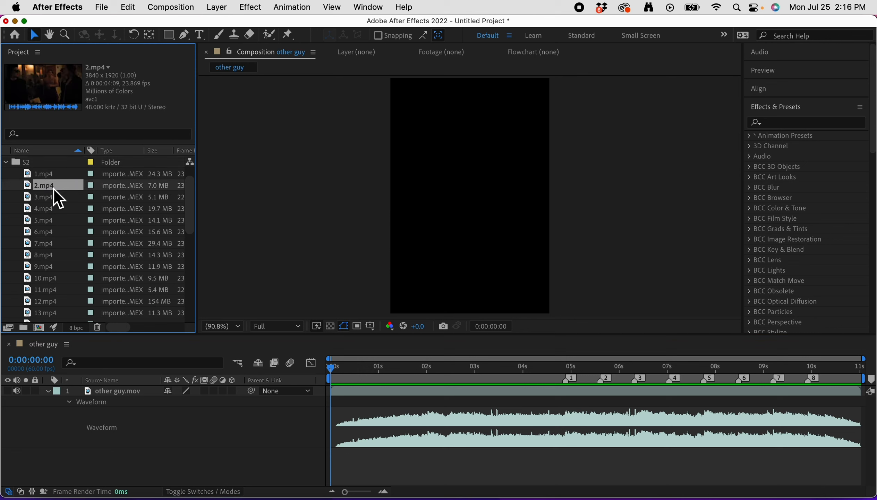
click(69, 245)
scroll(68, 244, down, 3)
click(67, 242)
click(68, 234)
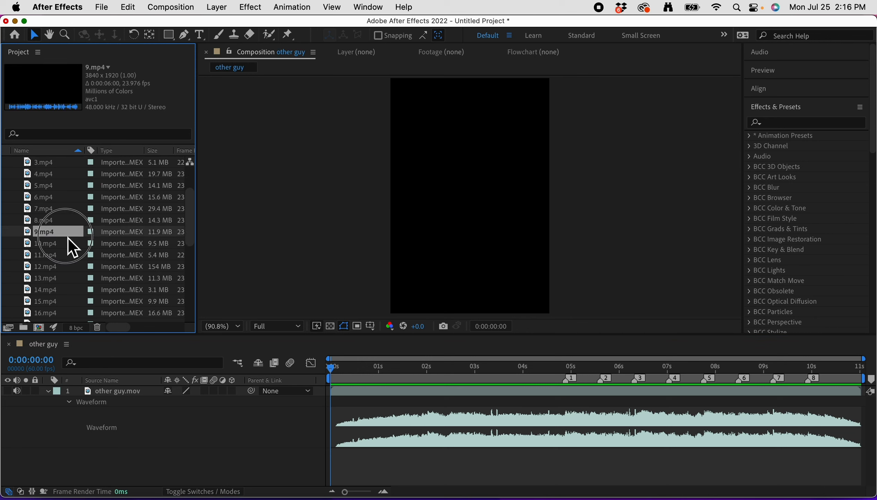
scroll(66, 236, down, 2)
scroll(65, 235, down, 3)
click(62, 241)
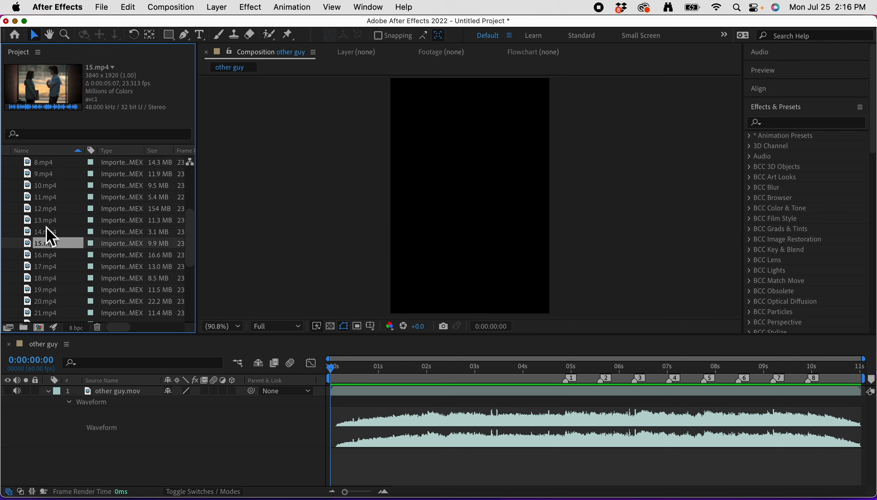
click(47, 225)
click(48, 232)
scroll(48, 231, down, 7)
click(45, 229)
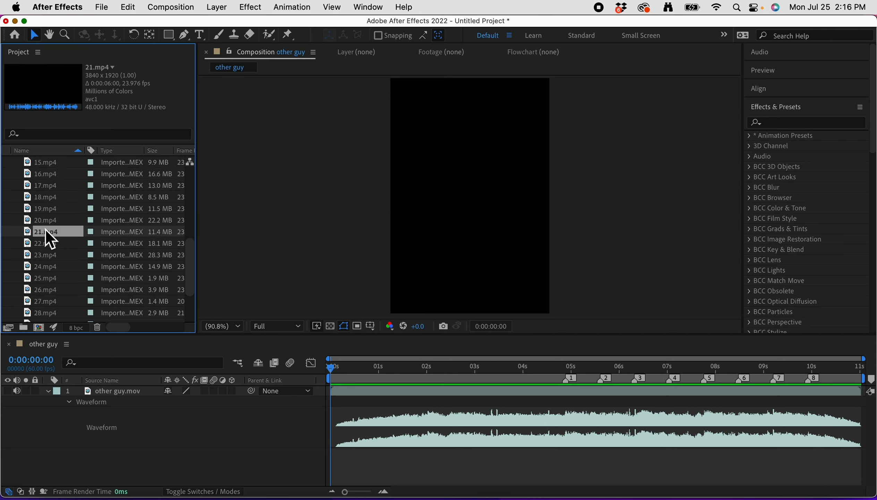
click(51, 256)
scroll(52, 258, down, 6)
click(50, 255)
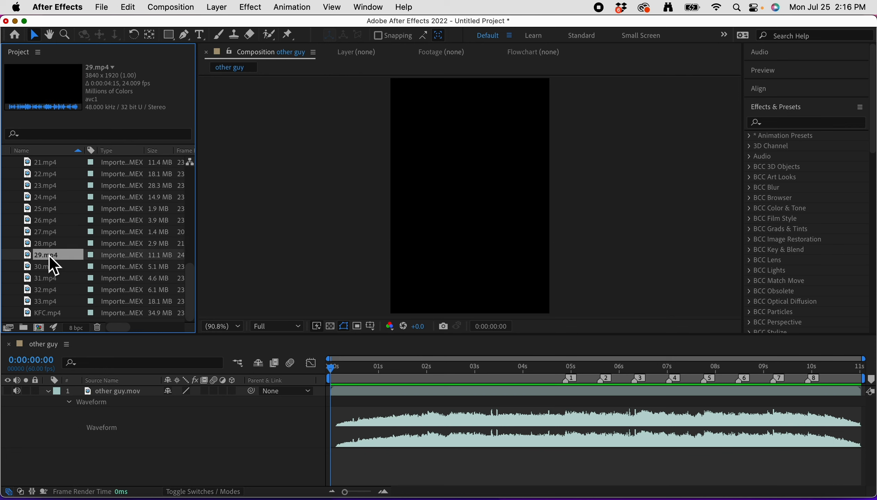
click(53, 243)
click(56, 300)
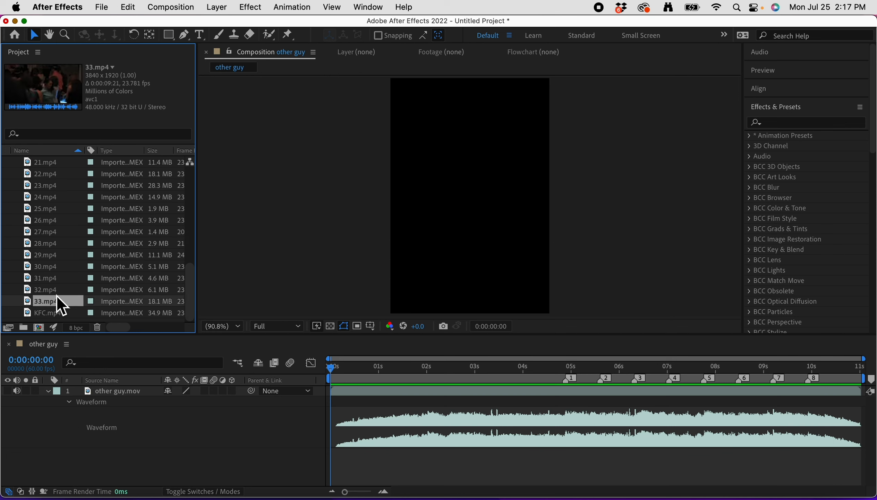
click(56, 289)
- Add 1.mp4 from the S2 folder to the timeline above the other guy.mov audio layer
scroll(49, 236, up, 19)
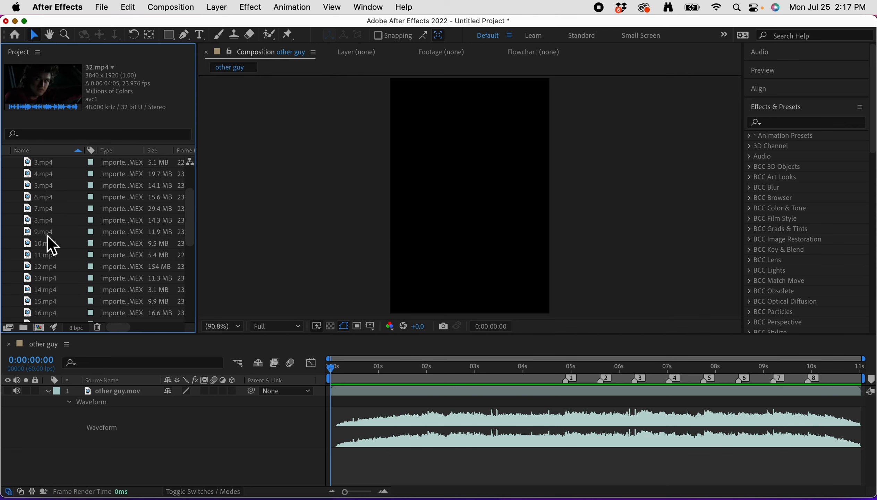
scroll(52, 218, up, 3)
drag(43, 197, 89, 388)
- Scale the 1.mp4 layer to 40% with the playhead near marker 1
click(567, 380)
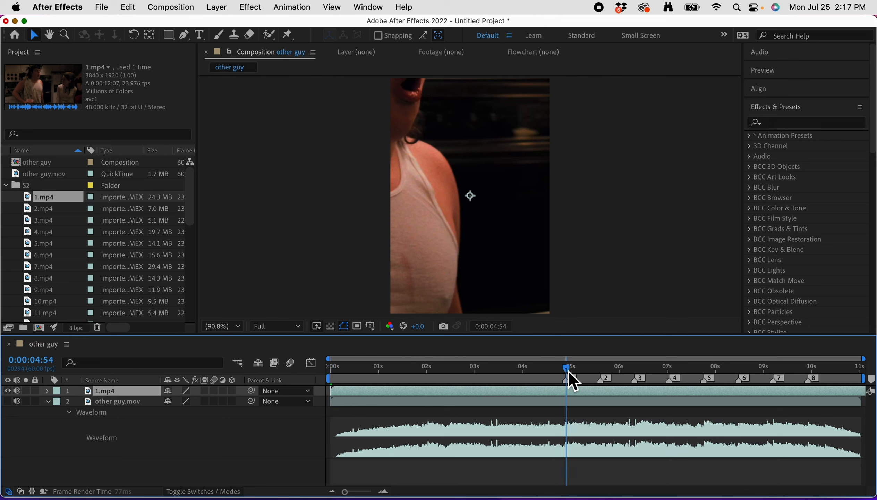
key(s)
click(205, 400)
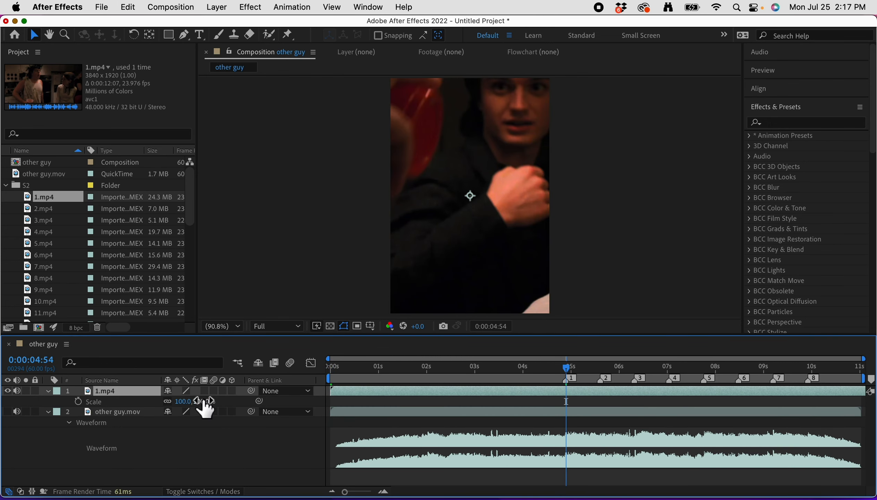
text(40)
key(Return)
key(s)
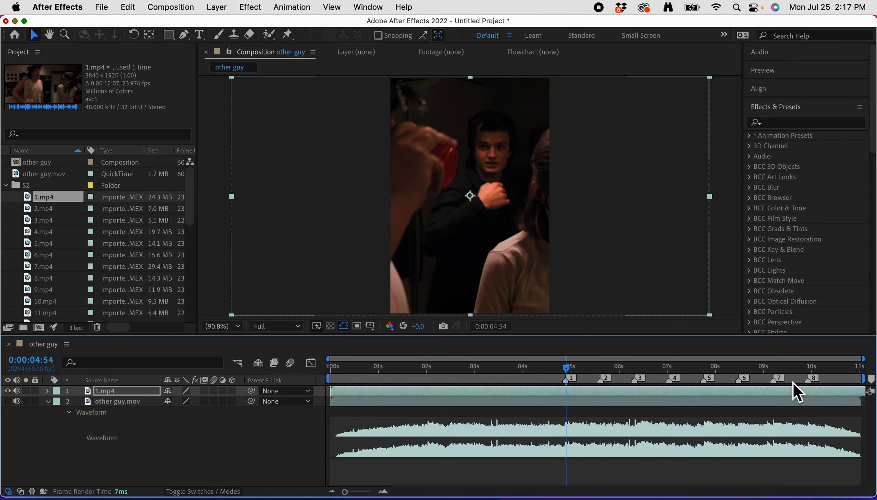
- Slide the 1.mp4 layer earlier to match the close-up shot to marker 1, and shift its picture sideways to reframe the man
key(Page_Up)
drag(860, 392, 758, 386)
drag(510, 276, 480, 276)
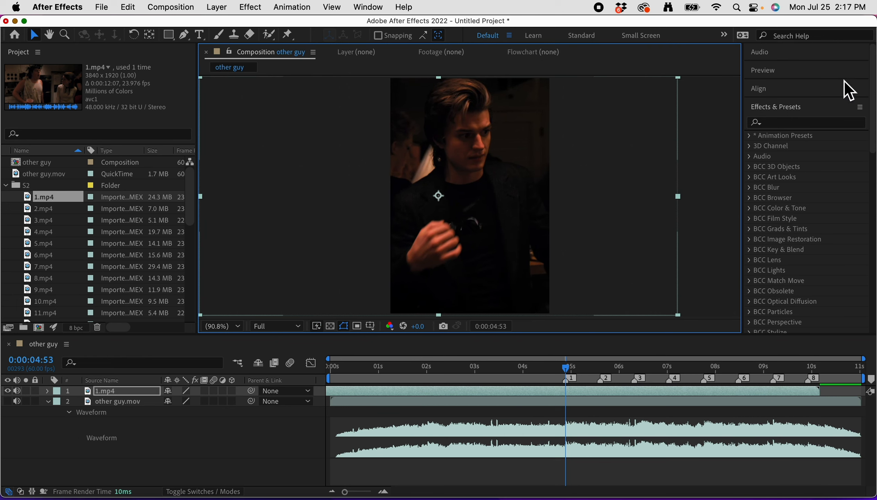
click(844, 90)
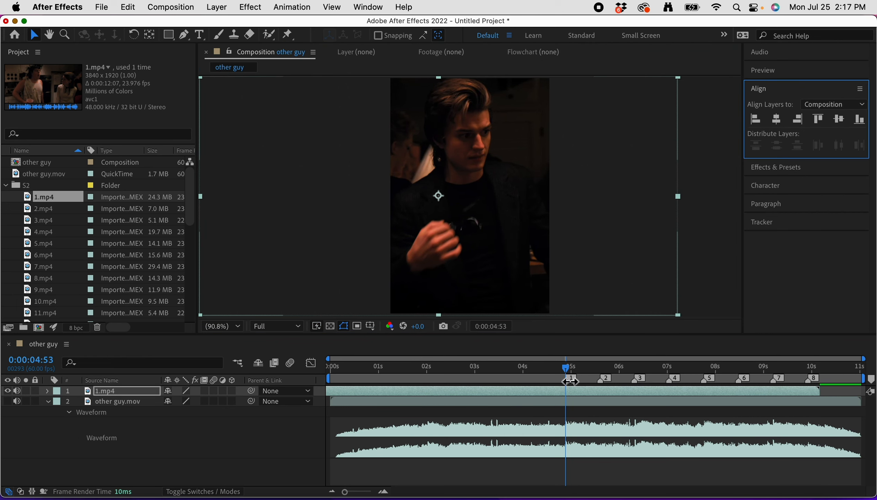
click(571, 382)
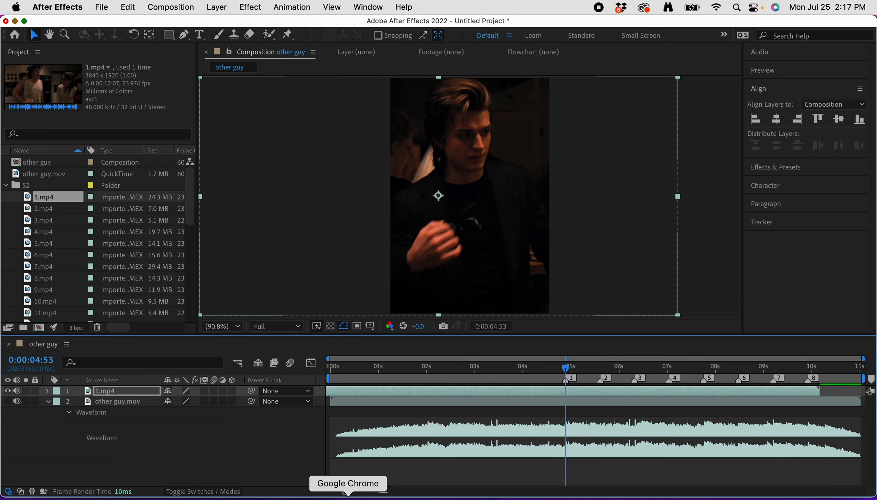
- Split the 1.mp4 layer at the start of the composition and delete the portion before 0:00:00:00
click(363, 491)
drag(597, 370, 219, 408)
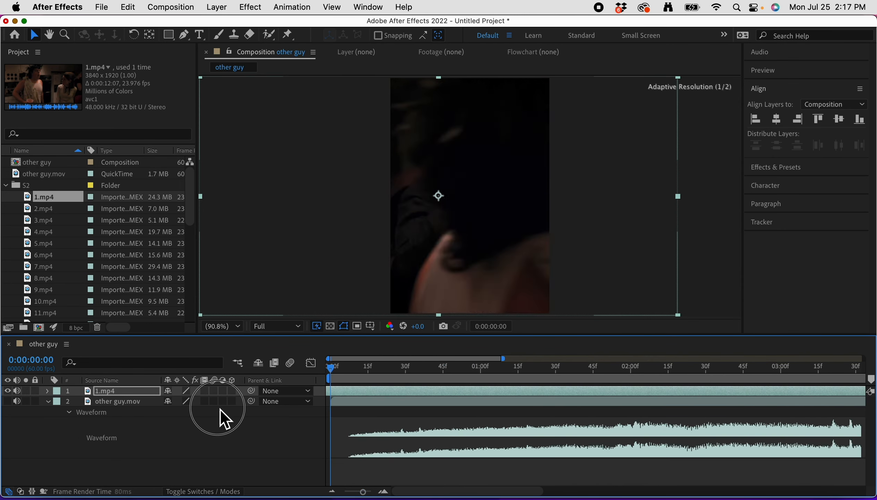
key(super+shift+d)
click(337, 404)
key(Delete)
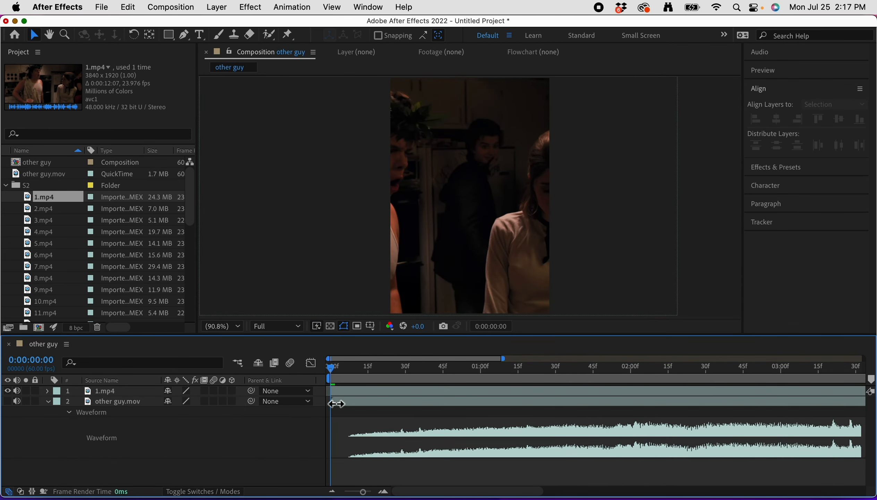
- Split the 1.mp4 layer at marker 2 (0:00:05:36) and delete the portion after it
scroll(766, 430, right, 10)
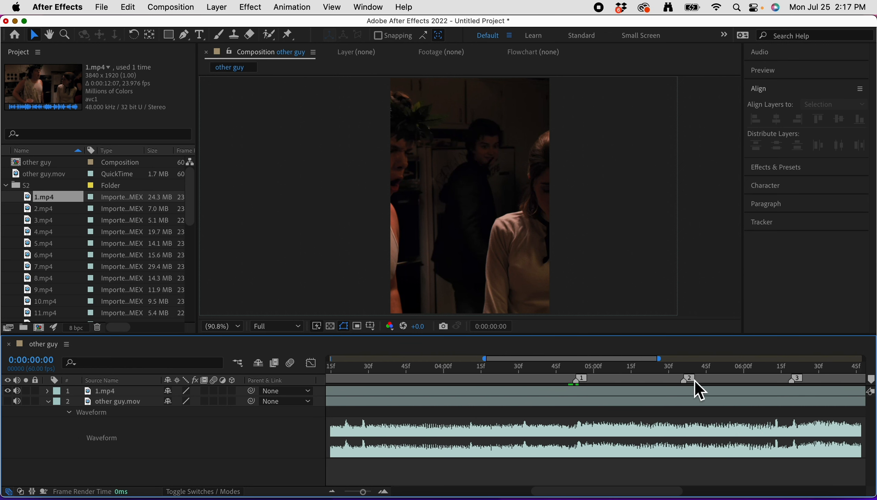
click(687, 372)
click(688, 392)
key(super+shift+d)
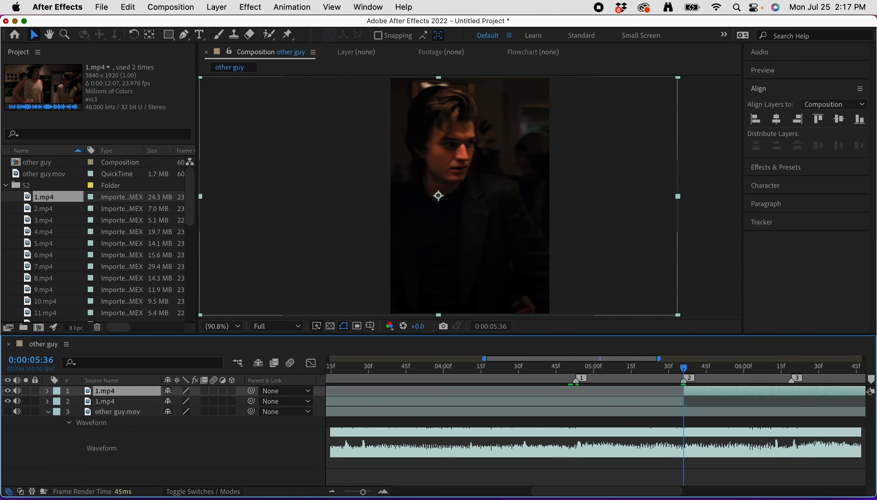
key(Delete)
- Mute the 1.mp4 layer's audio and preview the composition from the start
drag(578, 369, 244, 422)
key(space)
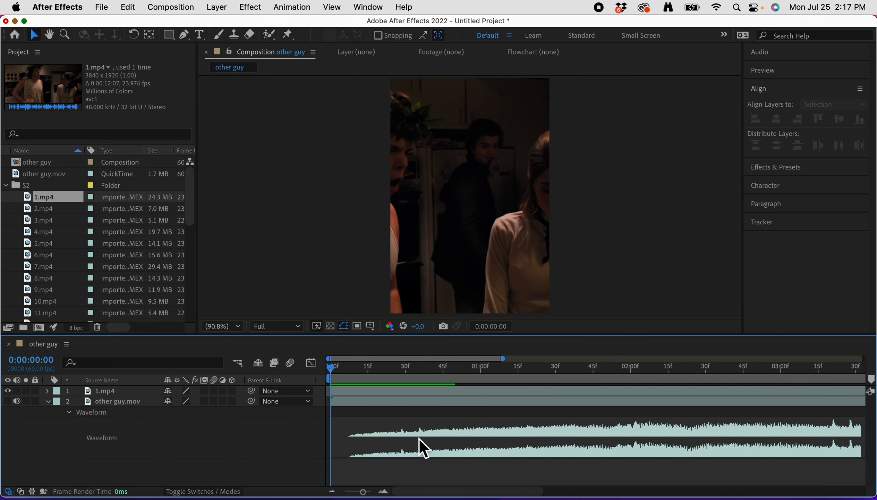
scroll(574, 441, right, 5)
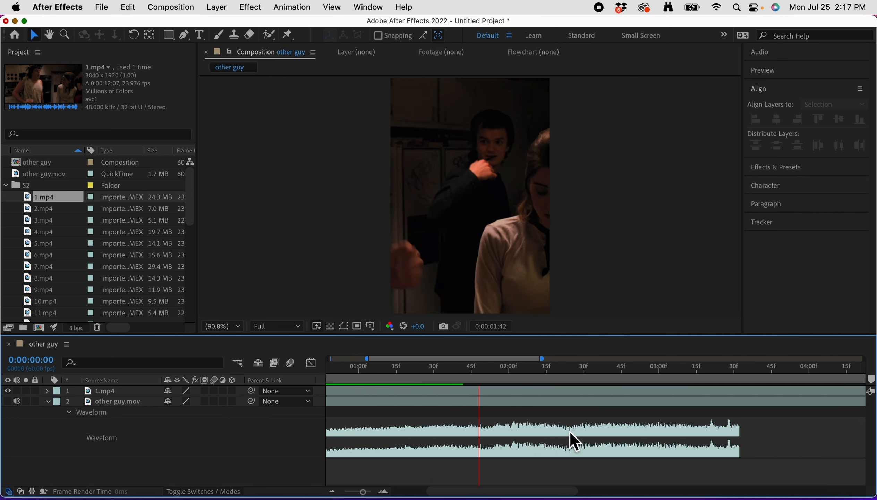
scroll(631, 431, right, 5)
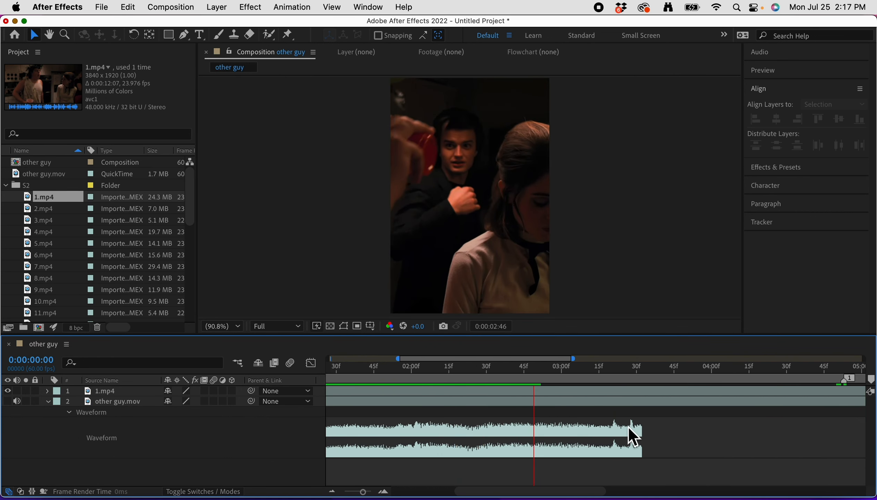
scroll(628, 427, right, 4)
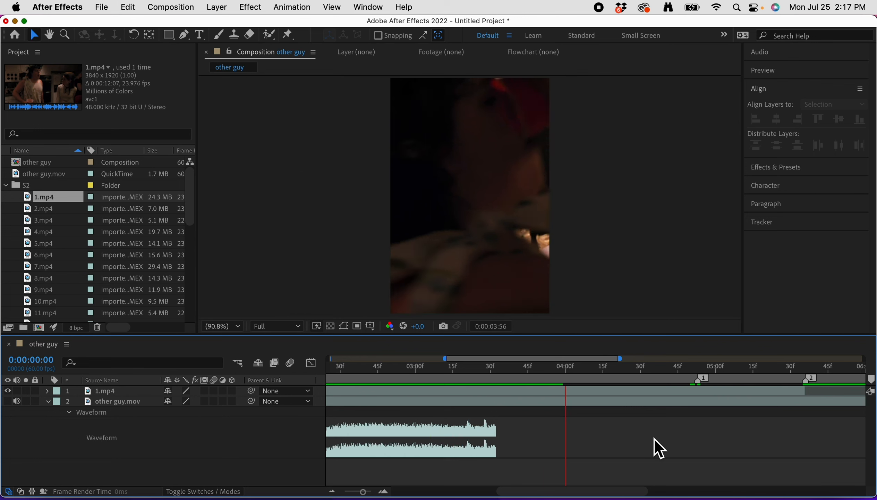
scroll(654, 438, right, 2)
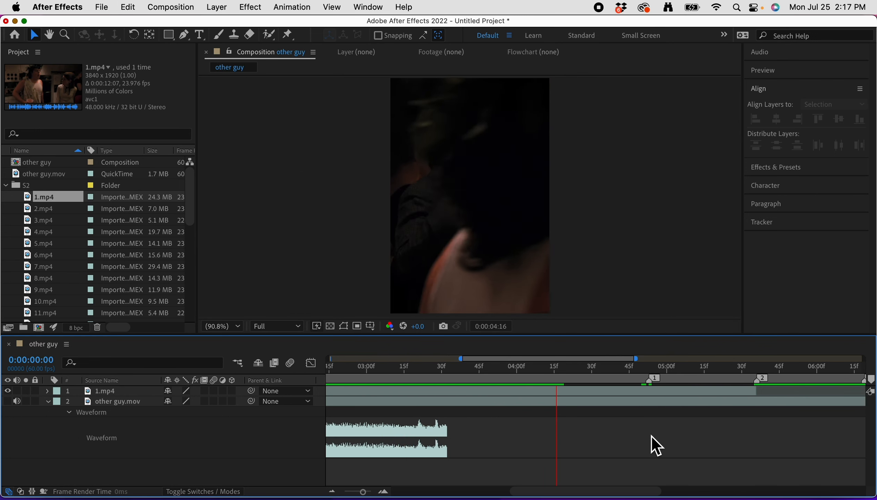
- Play the edit from 0:00:03:44 past marker 1, and return the playhead to marker 1 at 0:00:04:53
click(477, 380)
key(space)
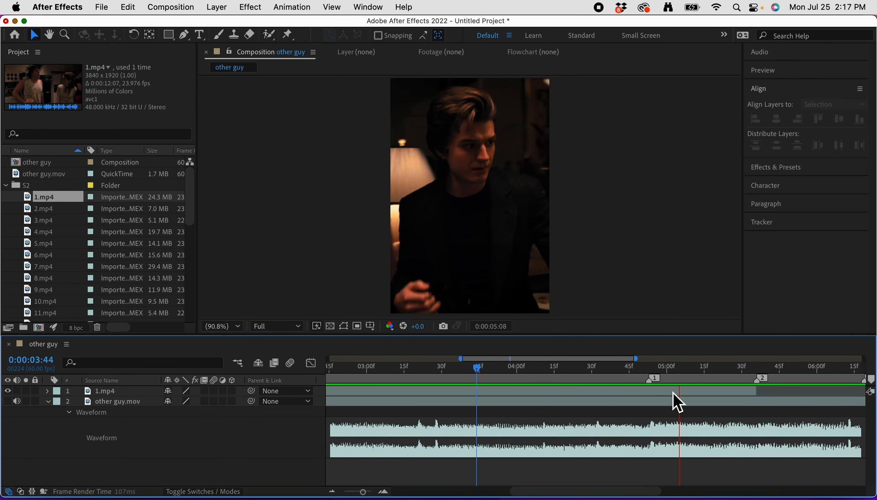
click(655, 375)
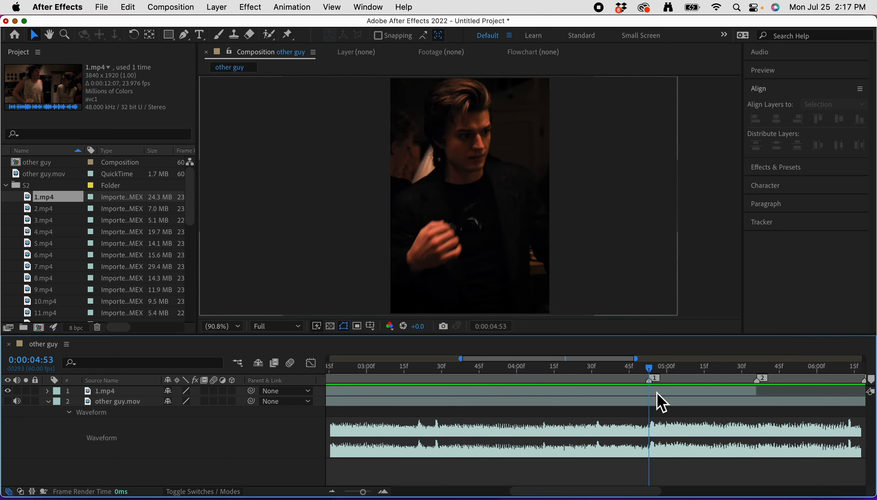
- Select the 1.mp4 layer and search the effects for "twixtor"
click(655, 391)
click(789, 163)
click(797, 125)
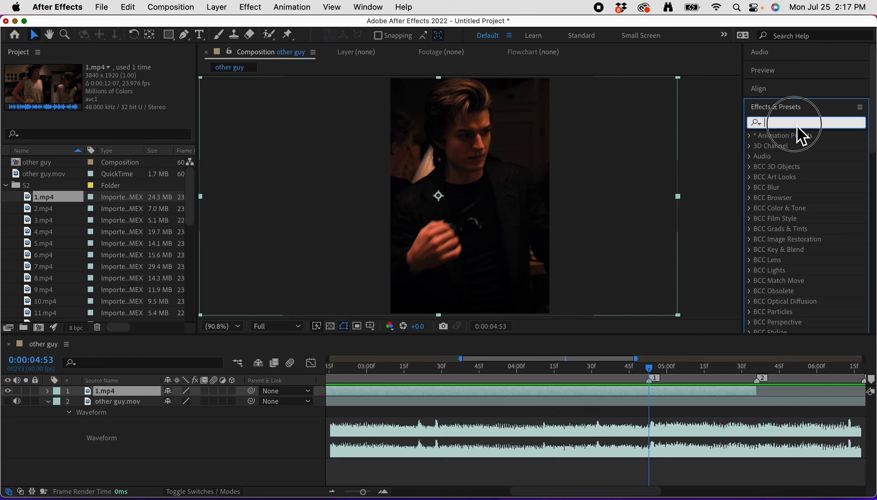
text(twixtor)
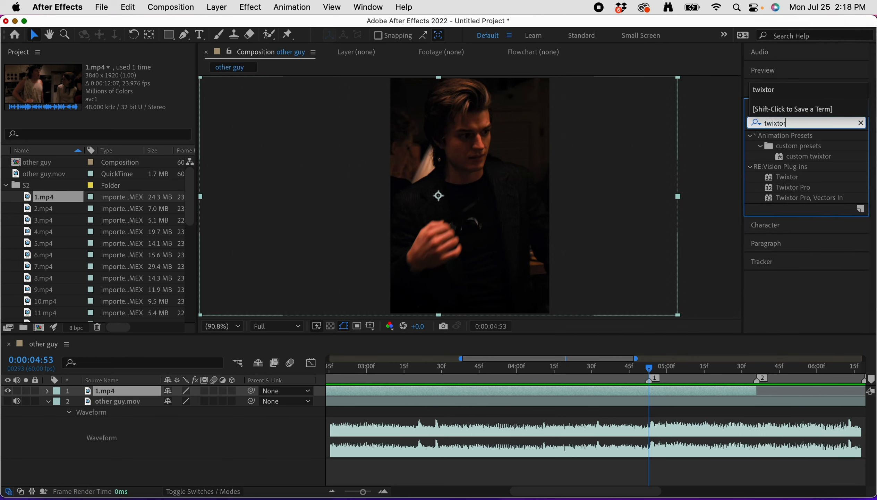
- Split the 1.mp4 layer at marker 1 (0:00:04:53) and enable frame blending on the portion after it
click(650, 372)
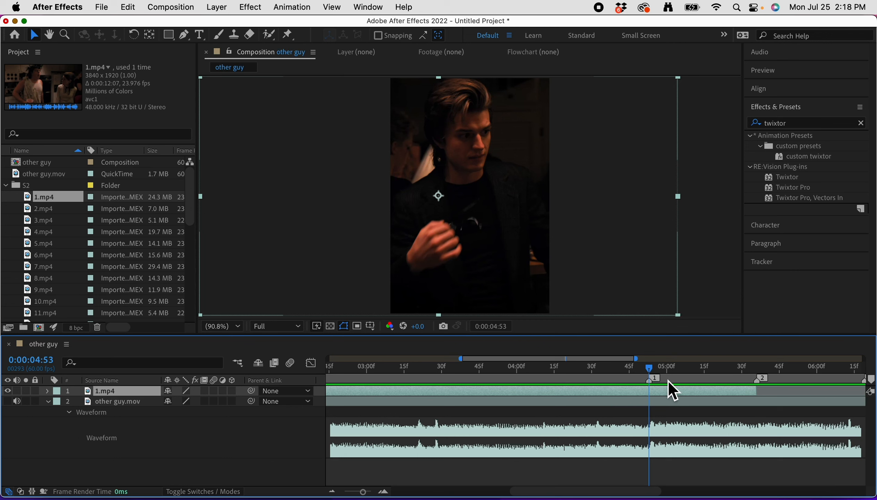
key(super+shift+d)
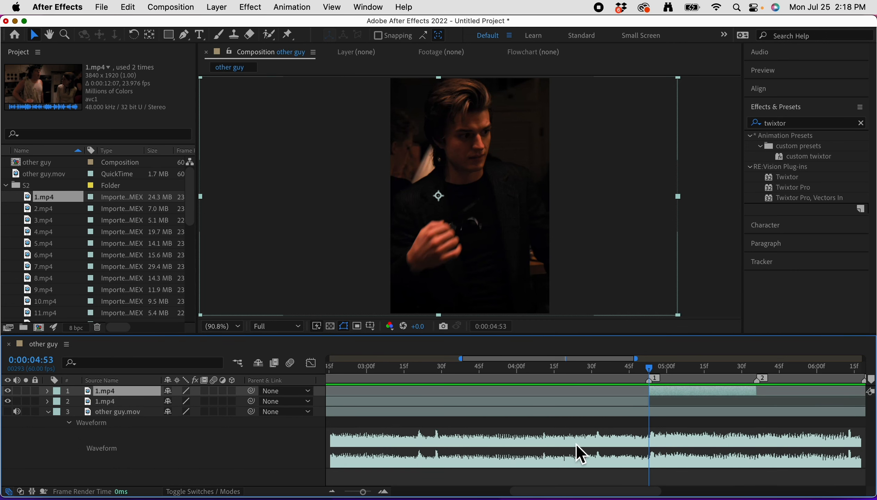
scroll(623, 427, right, 3)
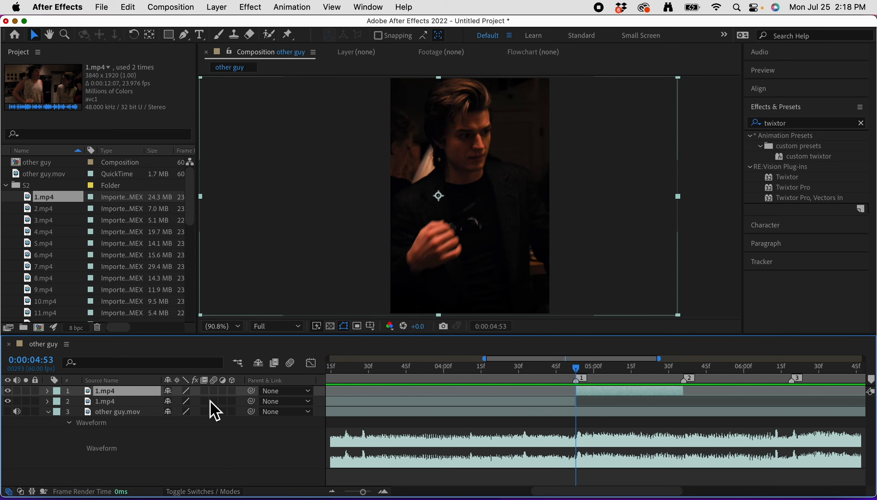
click(205, 390)
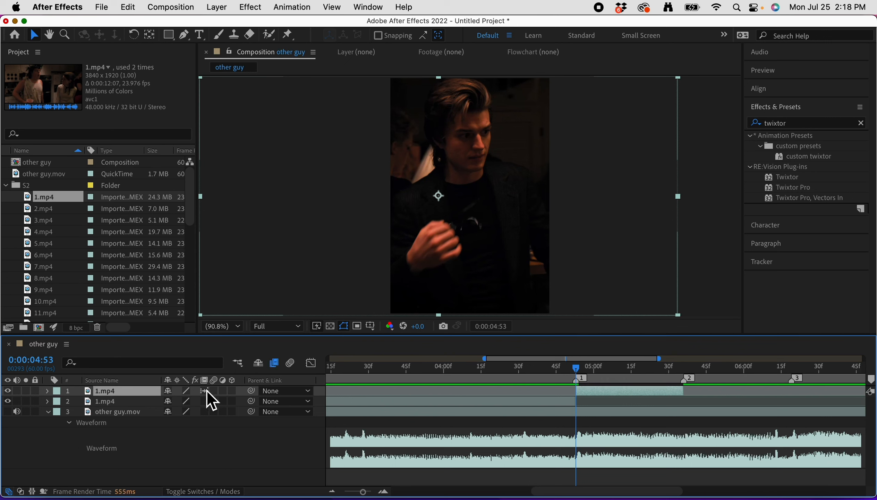
- Pre-compose the 1.mp4 portion after marker 1 as 1.mp4 Comp 1, moving all attributes and adjusting the duration to the layer's time span
right_click(640, 399)
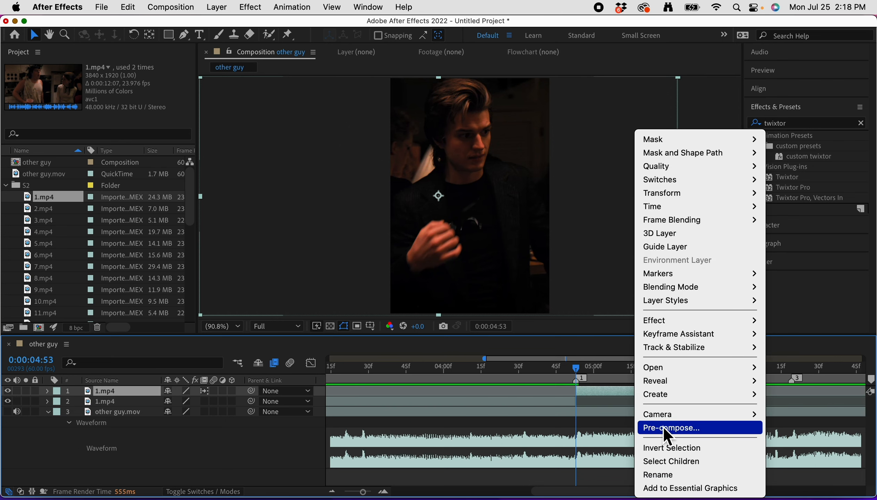
click(641, 426)
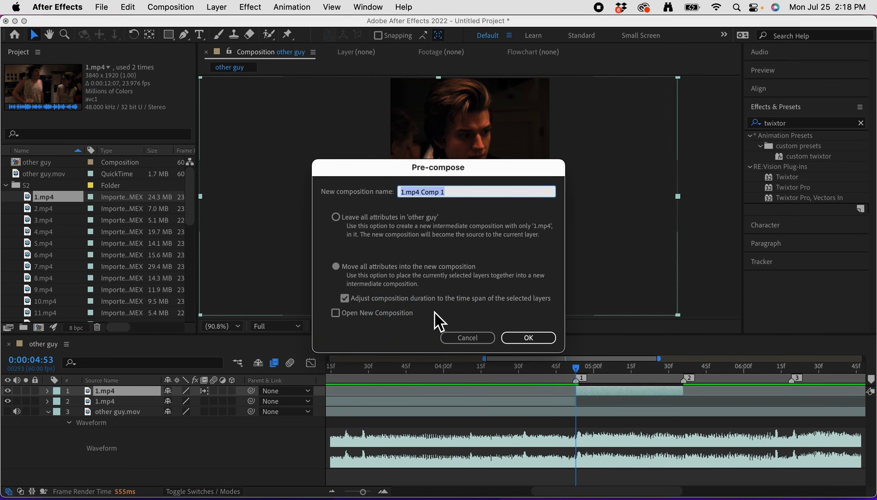
click(541, 342)
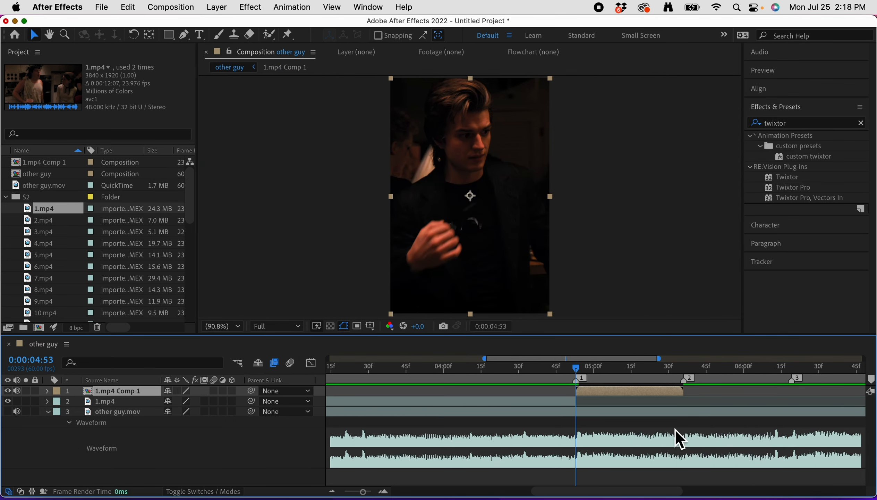
- Apply Twixtor to 1.mp4 Comp 1 with Image Prep Contrast/Edge Enhance, Motion Sensitivity 100 and Frame Interp Motion Weighted Blend
drag(783, 176, 625, 391)
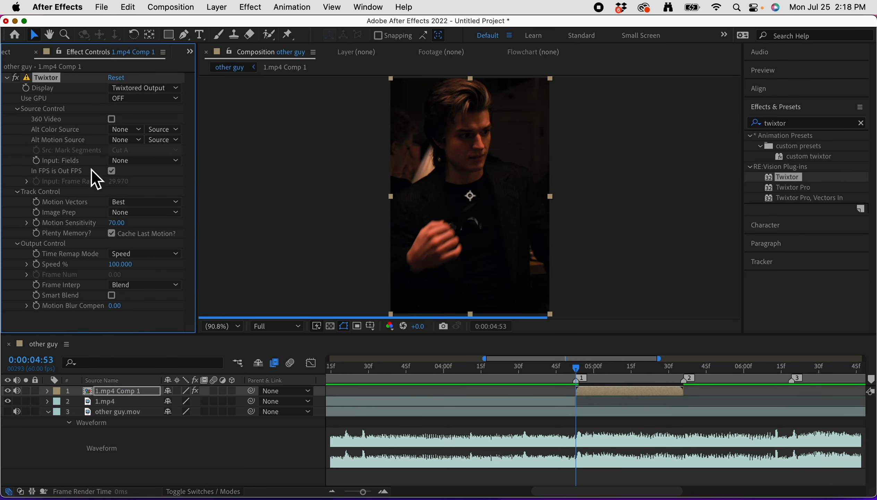
click(174, 214)
click(171, 240)
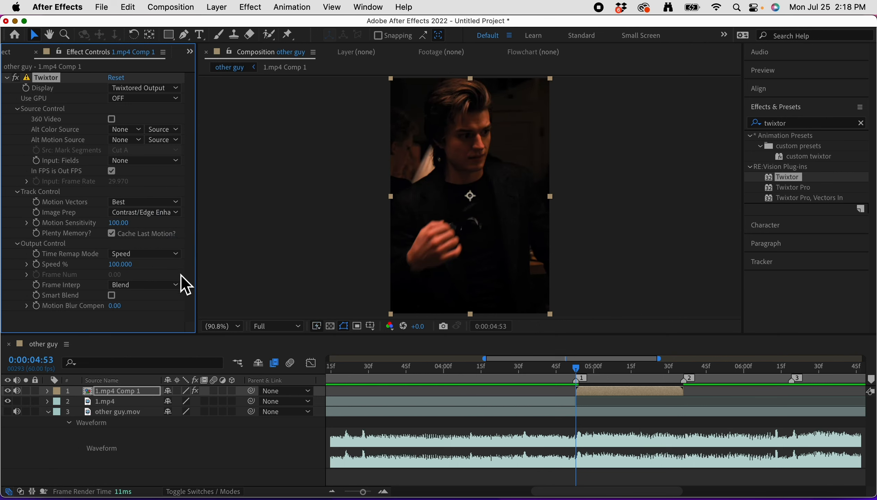
click(177, 284)
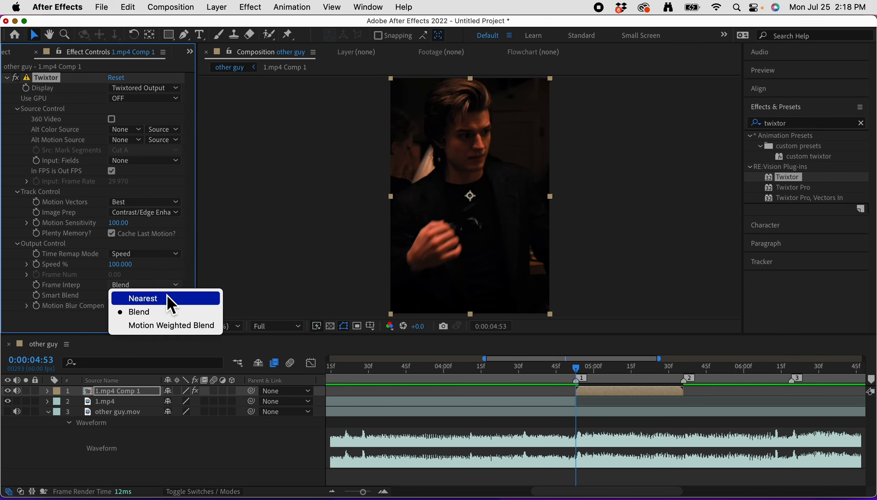
click(157, 326)
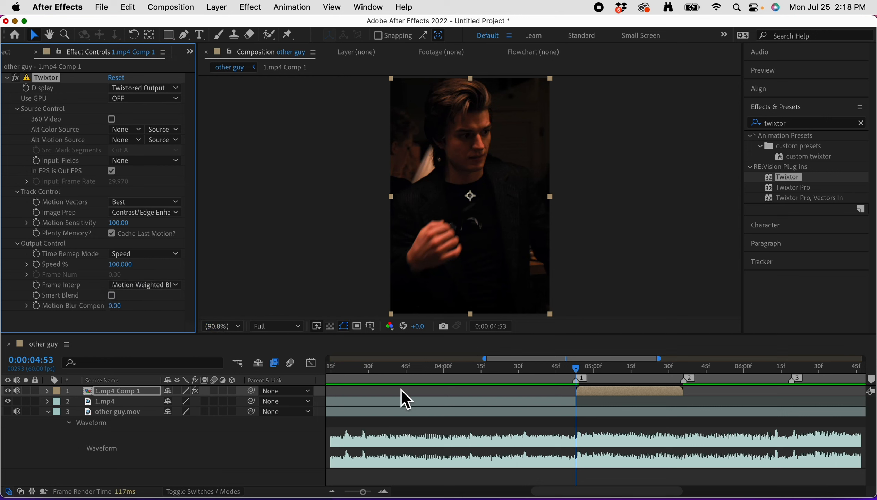
- Keyframe Twixtor's Speed % at 100 on 0:00:04:52 and at 225 on marker 1 (0:00:04:53)
key(Page_Up)
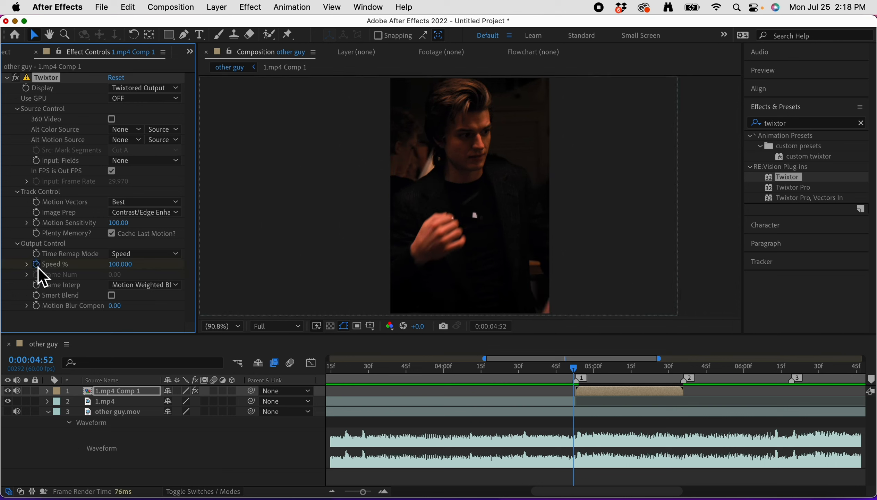
key(Page_Down)
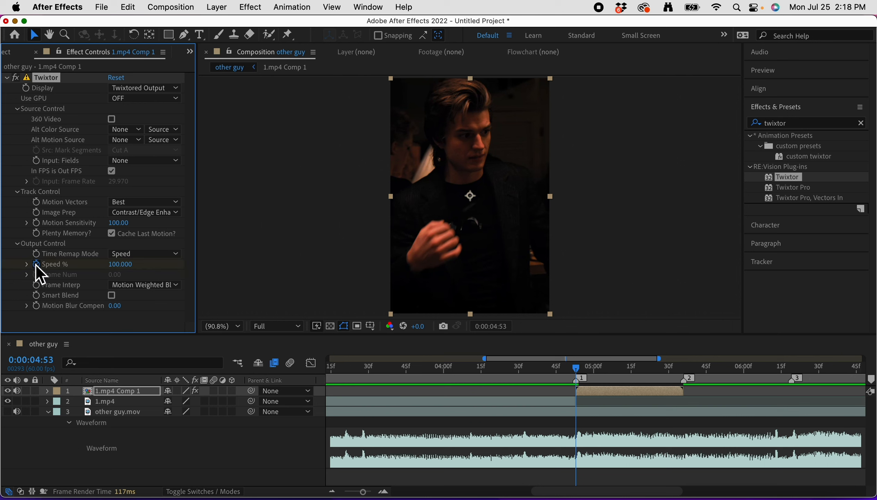
click(577, 376)
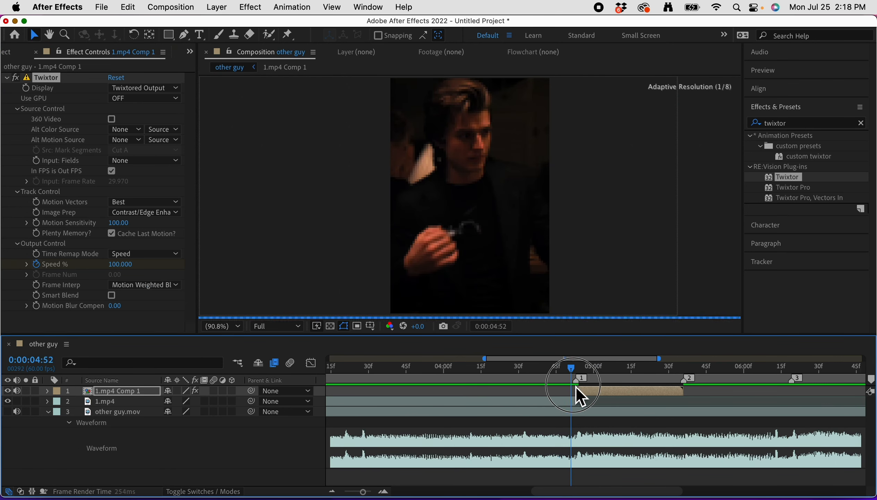
mouse_move(575, 385)
mouse_down()
mouse_move(558, 396)
mouse_move(574, 398)
mouse_up()
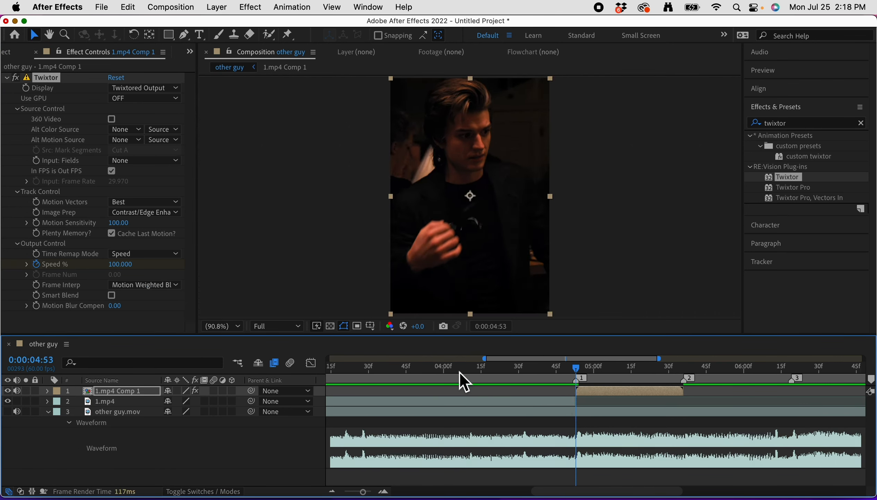
click(124, 266)
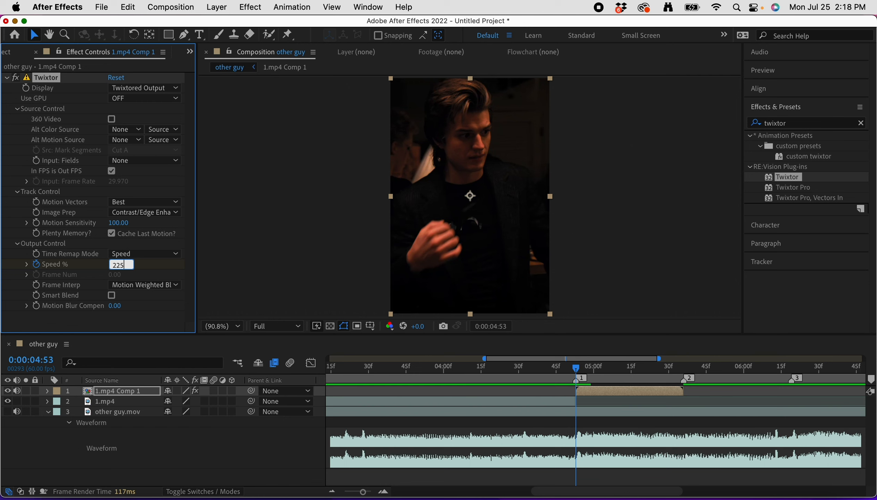
key(Return)
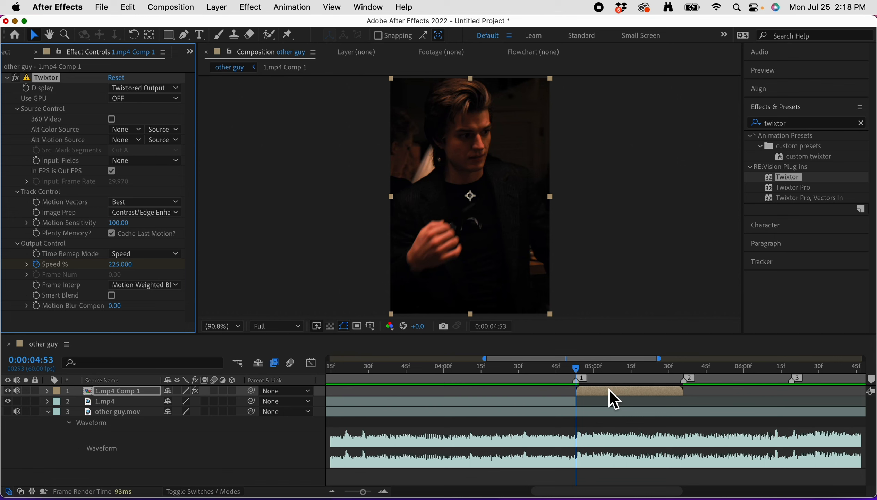
- Reveal the layer's keyframes and set a Twixtor Speed % keyframe of 40 at 0:00:05:05
key(u)
click(604, 369)
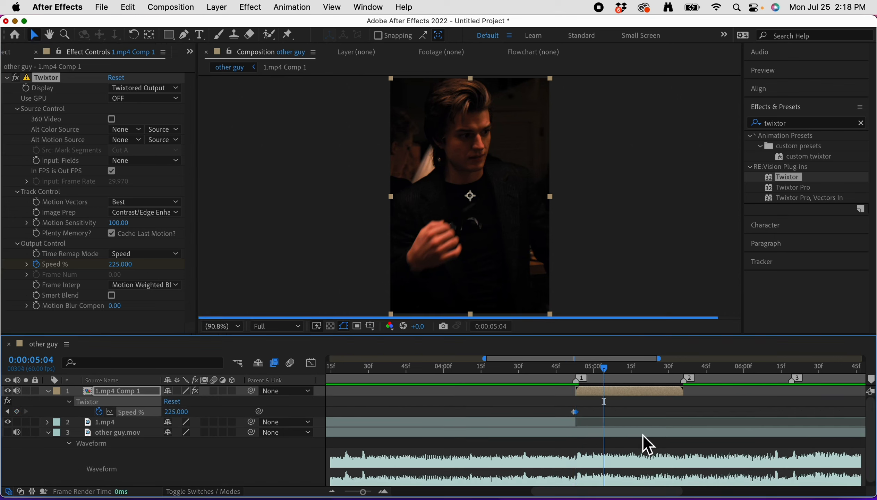
key(Page_Down)
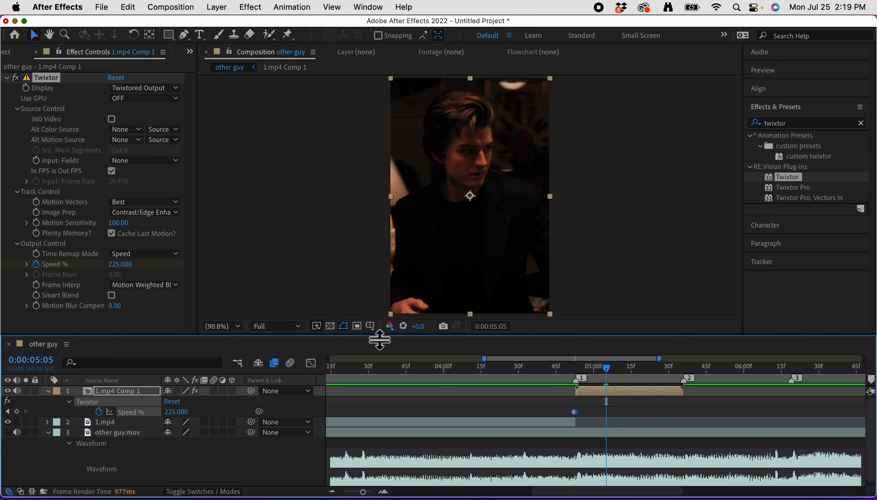
click(121, 266)
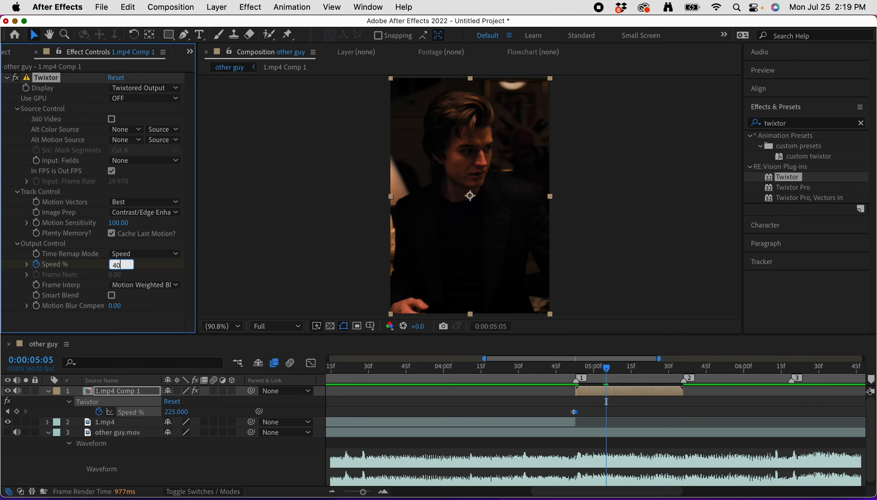
key(Return)
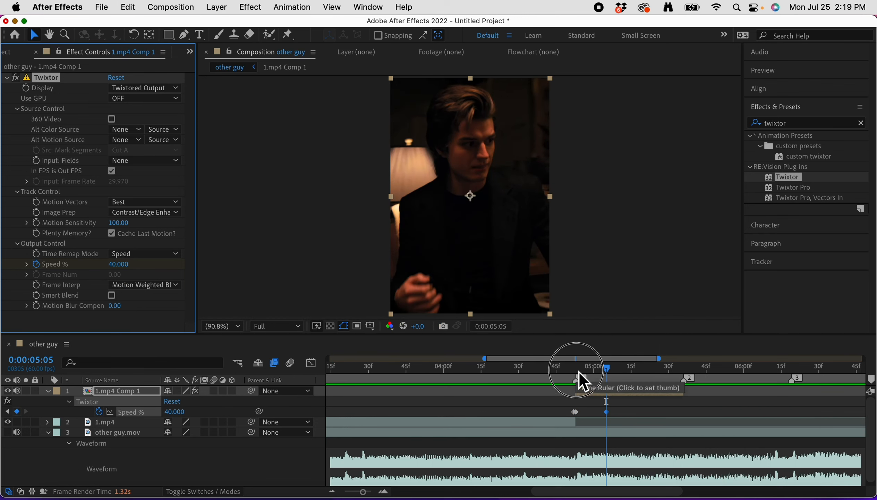
- Hide the layer's keyframes, preview the speed ramp from 0:00:04:15, and return the playhead to marker 1
click(578, 370)
key(u)
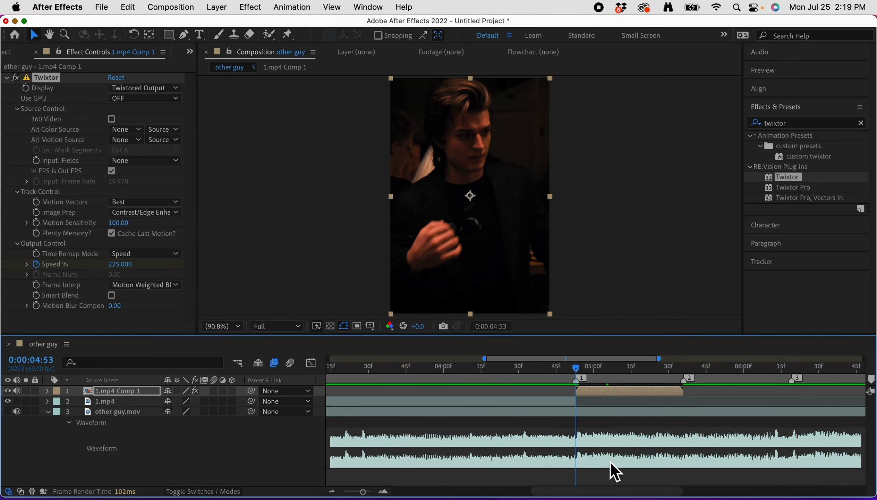
key(super+s)
click(597, 322)
drag(577, 366, 483, 386)
key(space)
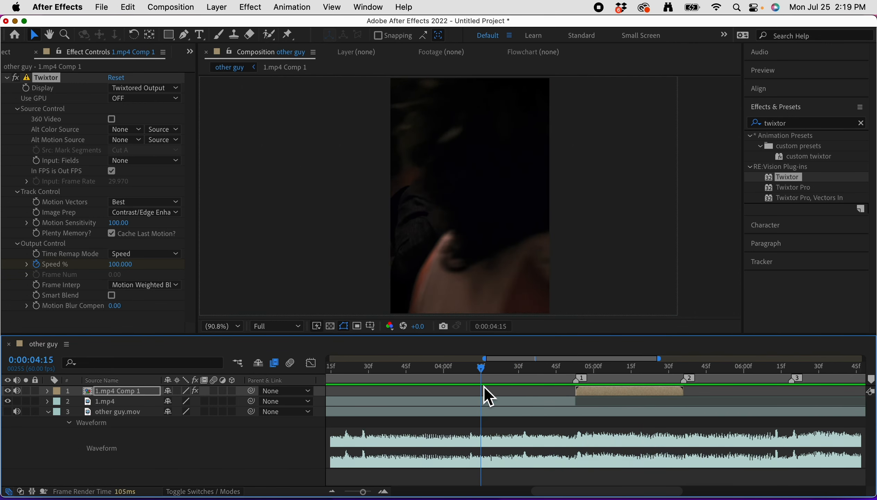
key(space)
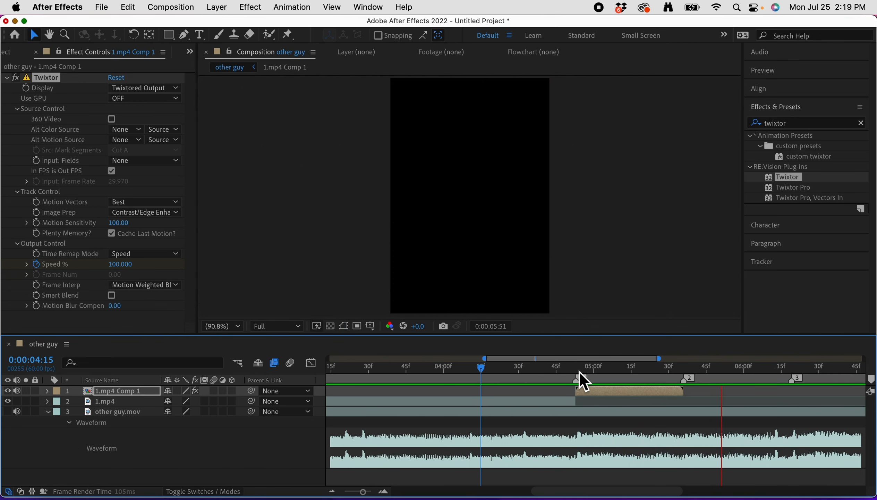
click(583, 380)
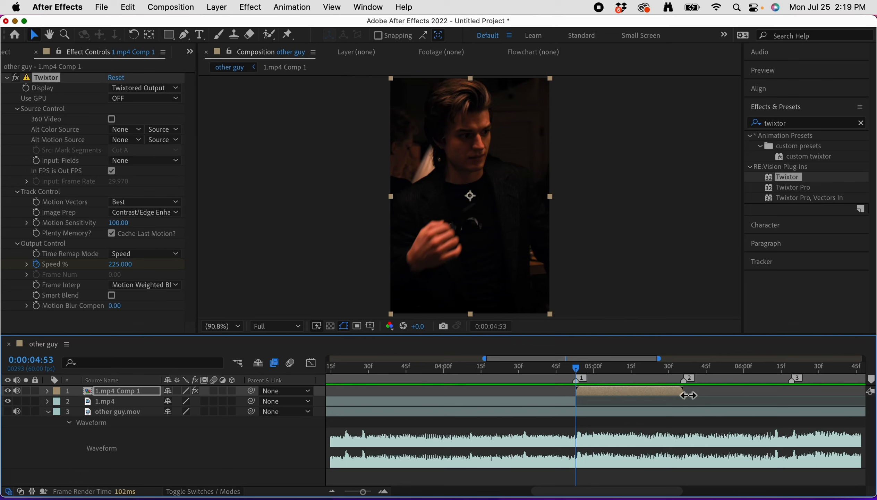
- Move the playhead to the start of the composition at 0:00:00:00
scroll(700, 396, left, 10)
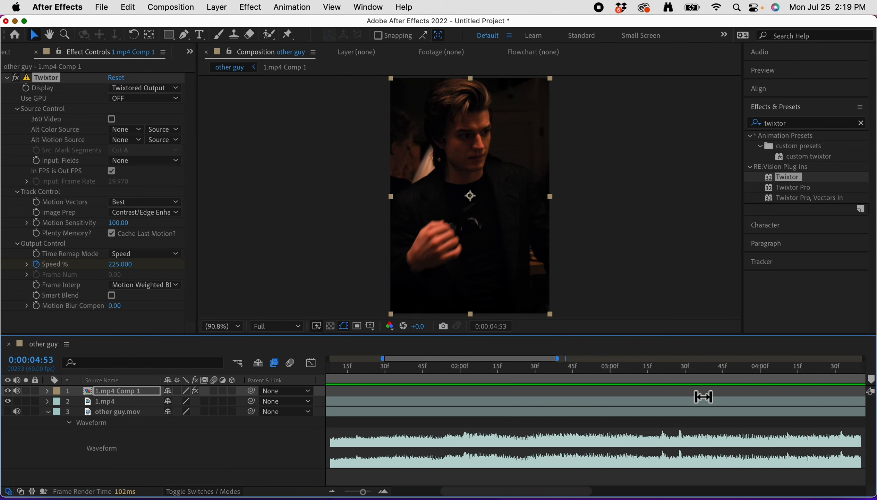
scroll(703, 395, left, 5)
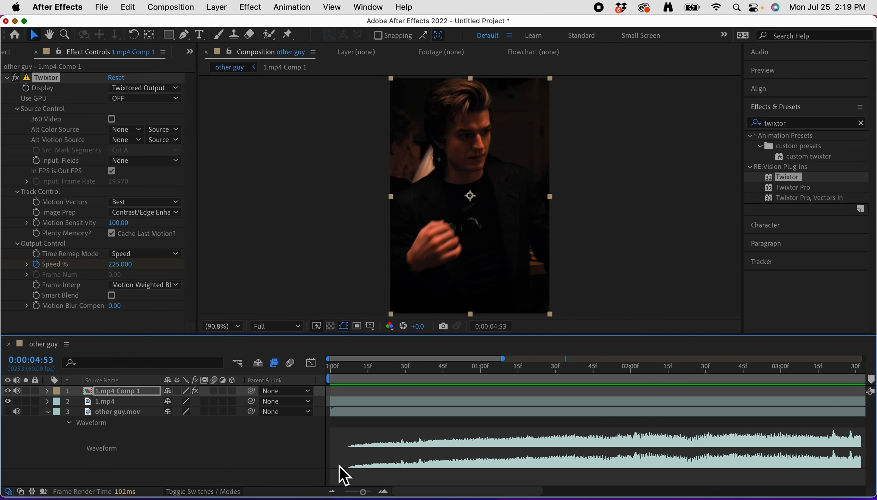
drag(366, 494, 362, 494)
scroll(456, 446, left, 8)
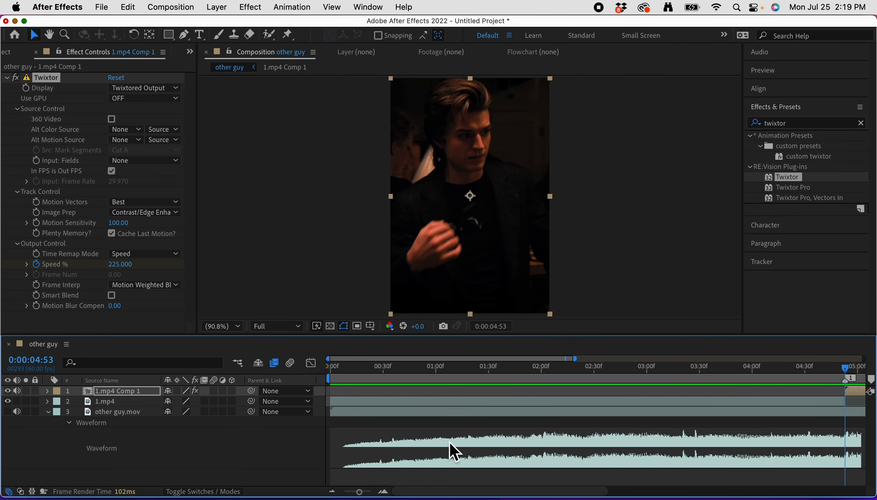
drag(348, 365, 294, 382)
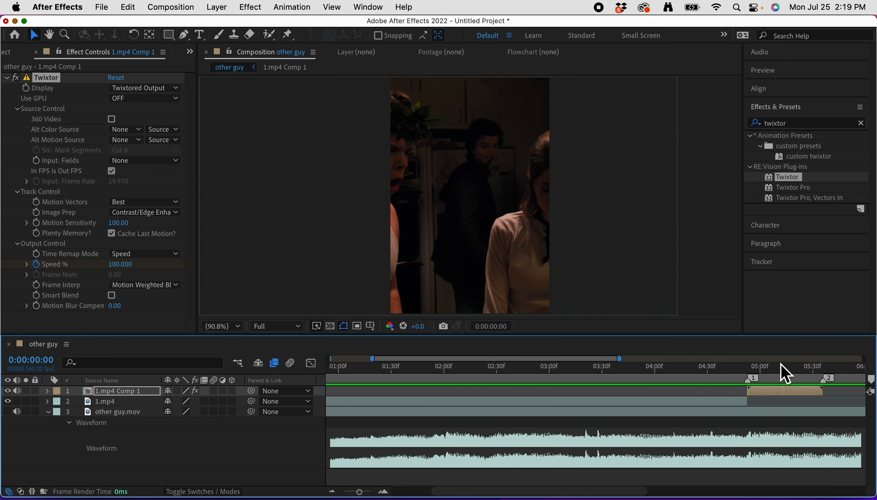
- Clear the effects search and place the playhead on marker 1 at 0:00:04:53
click(830, 122)
key(BackSpace)
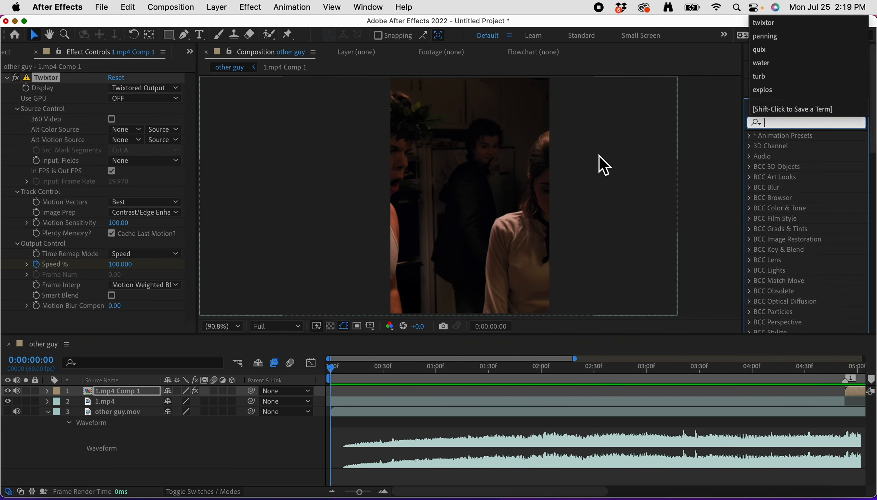
click(847, 369)
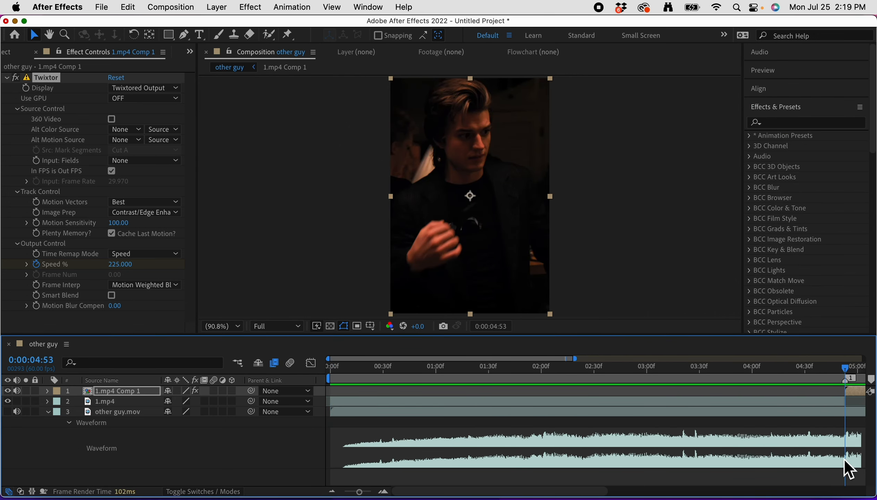
scroll(844, 458, right, 5)
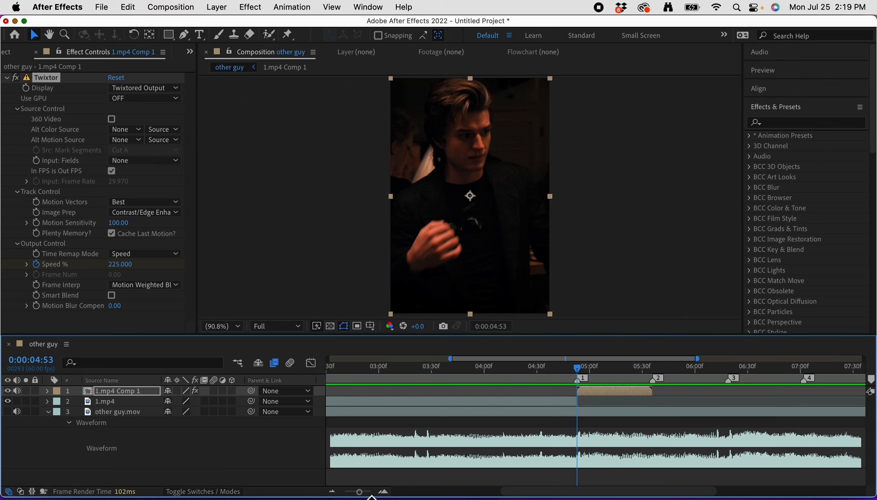
click(364, 492)
scroll(679, 435, right, 3)
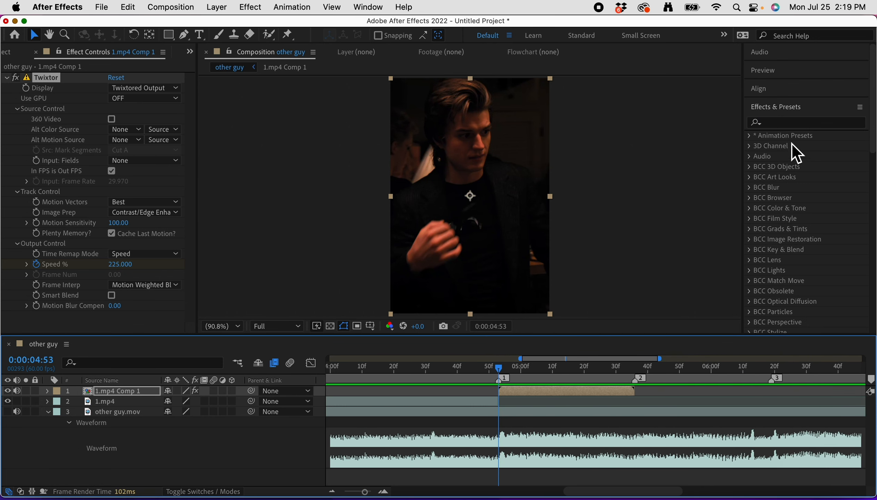
- Search the effects for "bcc lens blur" and apply BCC Lens Blur OBS to the 1.mp4 Comp 1 layer
click(803, 122)
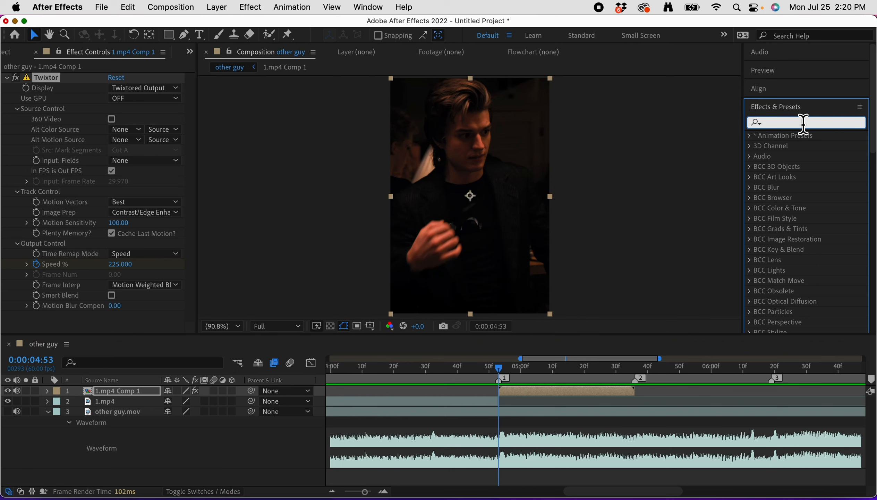
text(bcc)
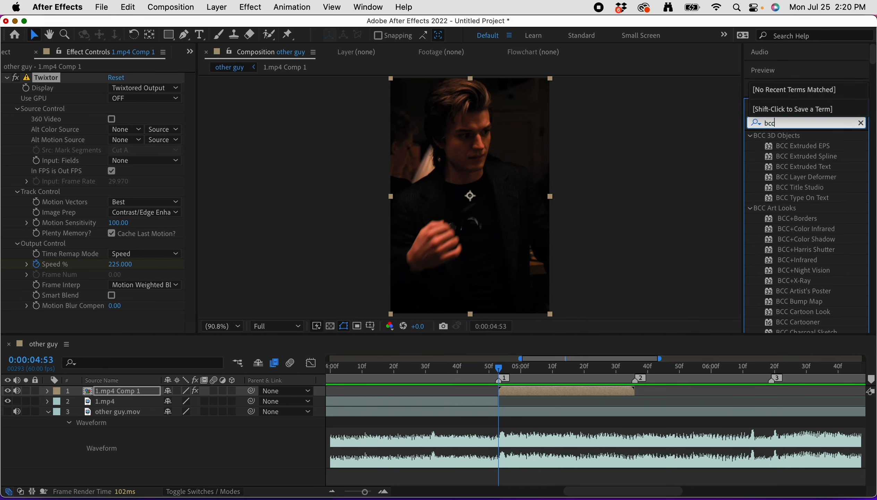
text( lens)
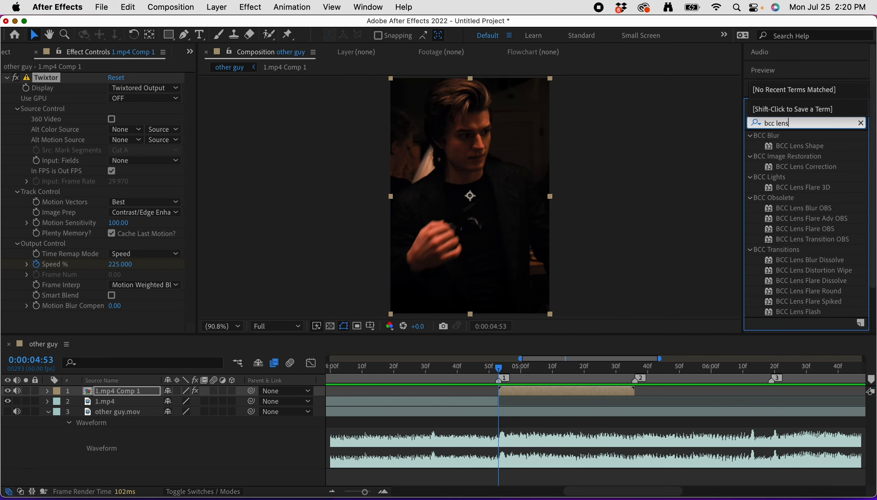
text( blur)
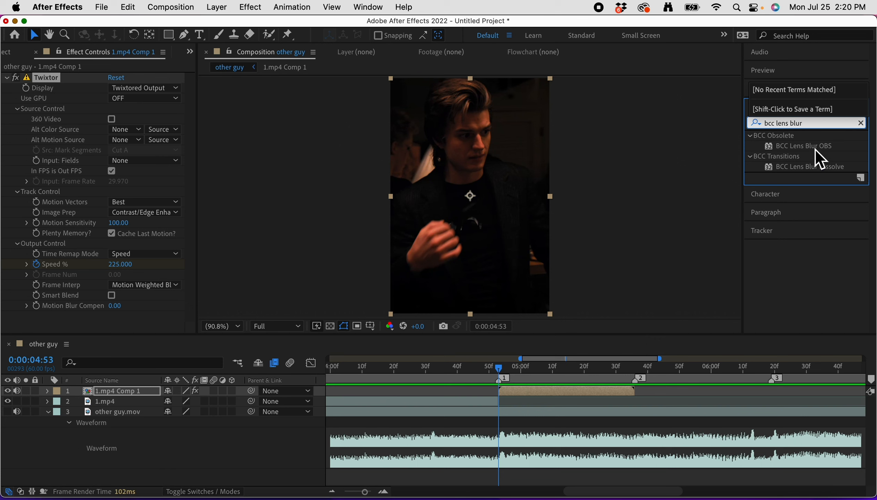
drag(829, 146, 601, 390)
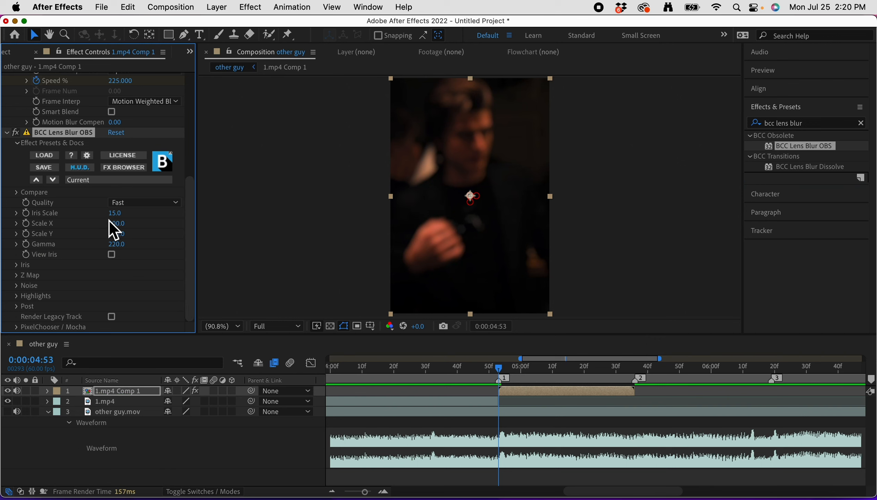
- Load the HexagonalApertureBoost.bsp lens blur preset, set Gamma to 1000, and keyframe Iris Scale at 10 at 0:00:04:53
click(84, 182)
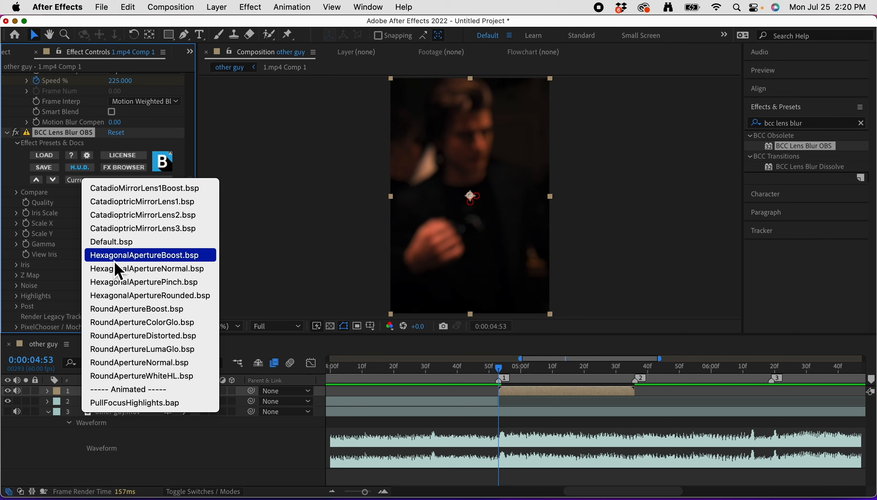
click(165, 255)
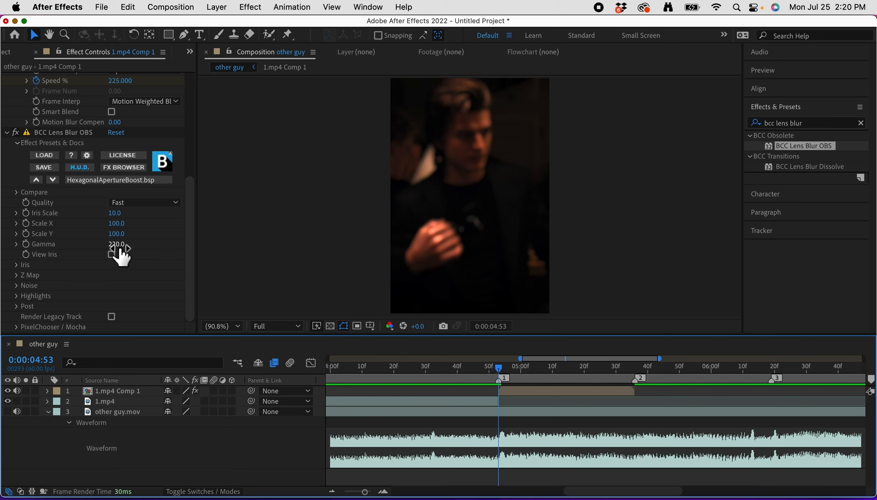
drag(120, 245, 666, 231)
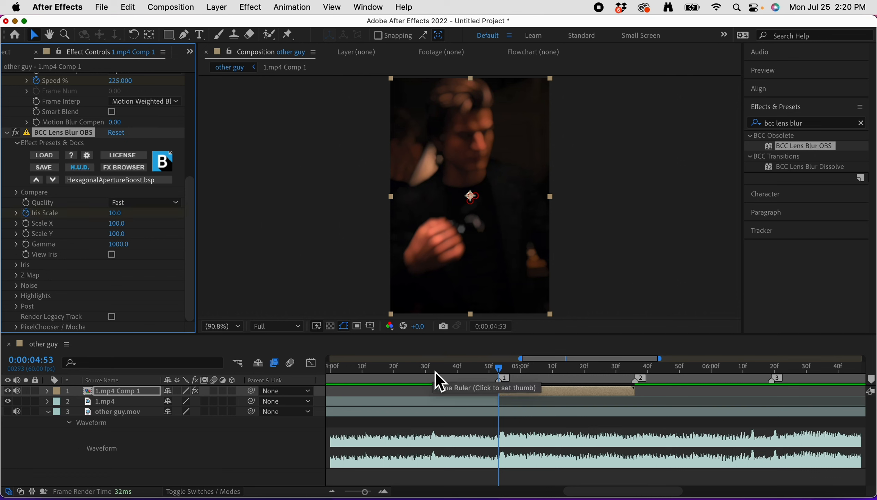
- Reveal the layer's keyframes and set an Iris Scale keyframe of 0 at 0:00:05:30
key(u)
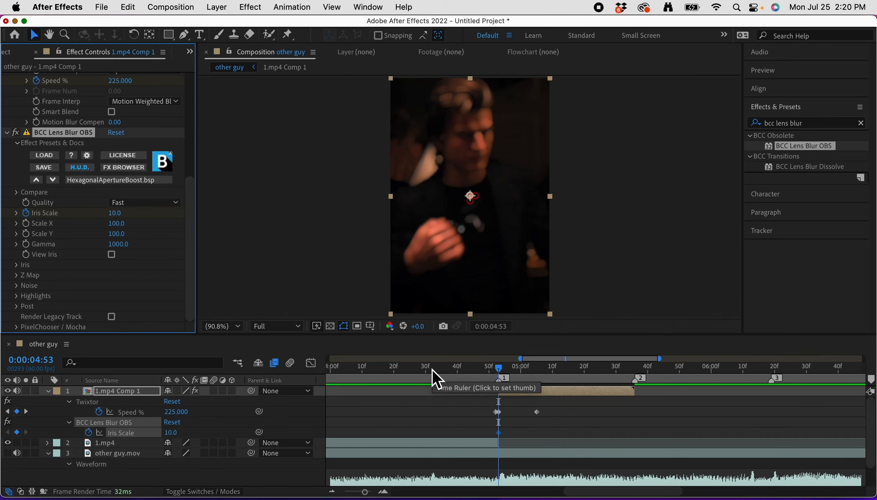
click(613, 380)
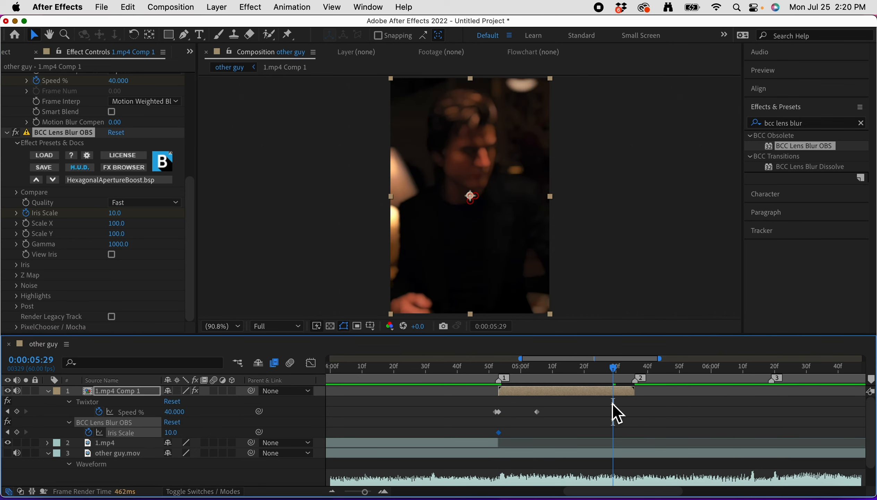
key(Page_Down)
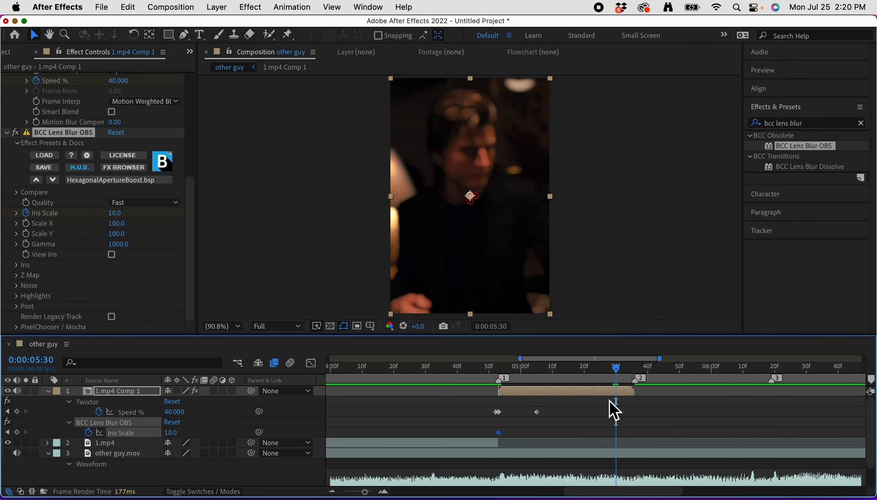
click(113, 214)
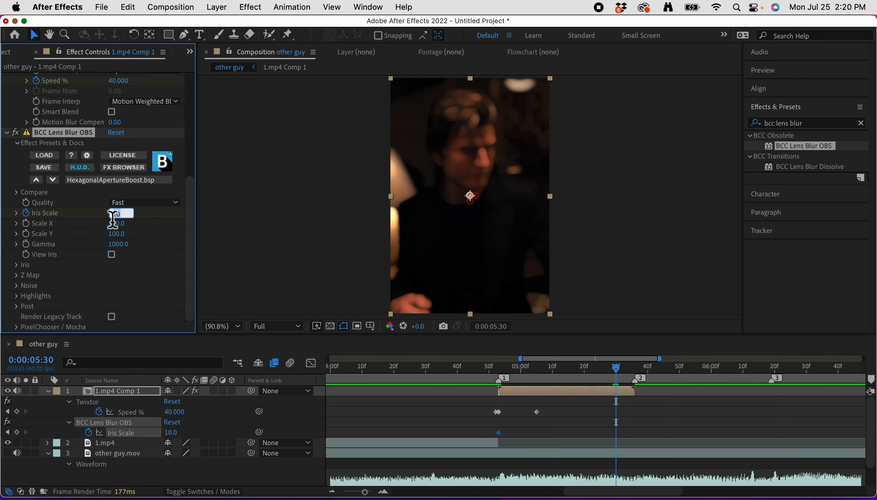
text(0)
click(470, 196)
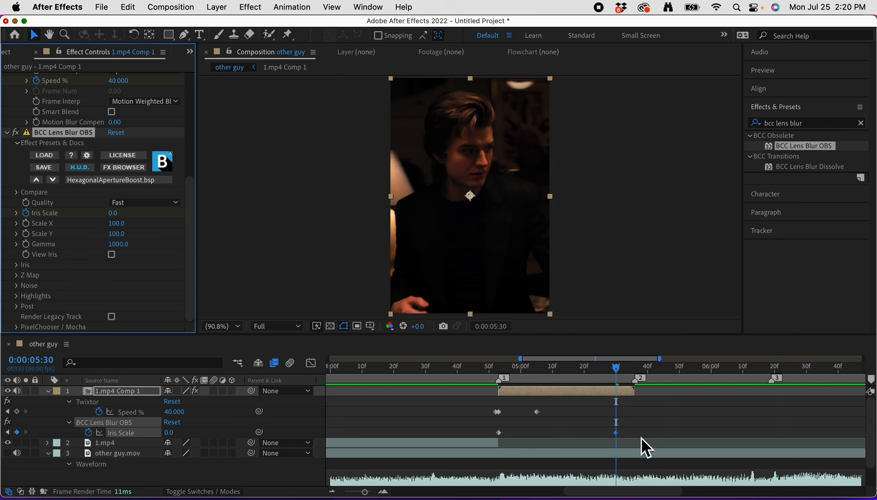
- Apply Easy Ease to both Iris Scale keyframes of the lens blur
drag(636, 430, 502, 440)
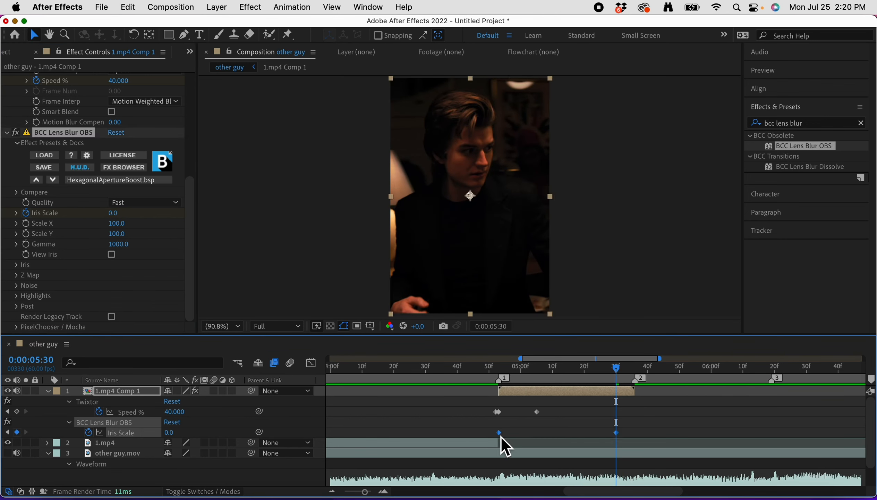
right_click(502, 439)
mouse_move(563, 487)
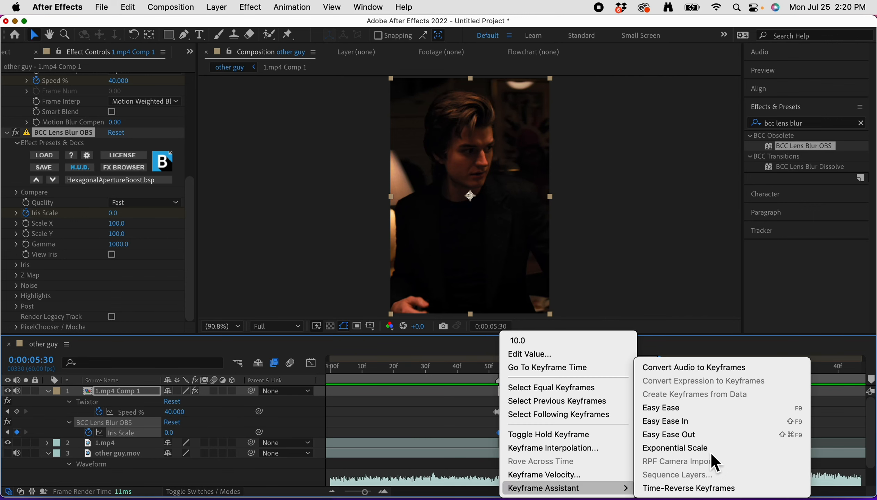
click(672, 413)
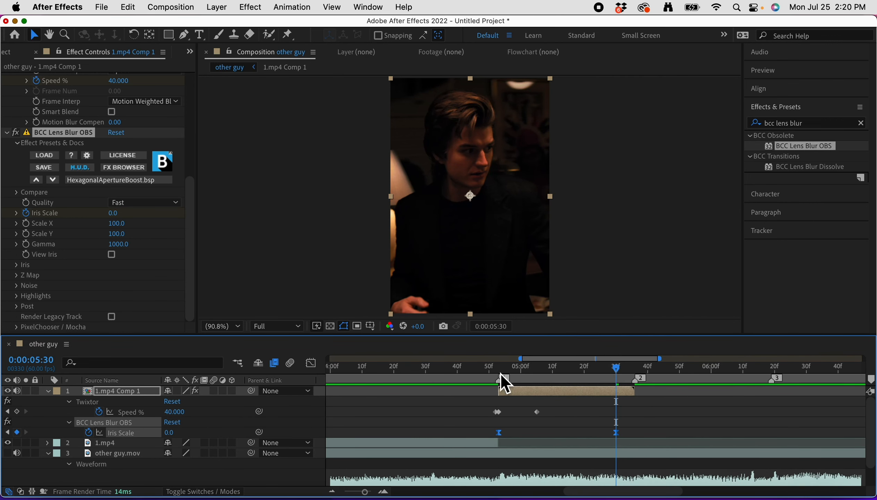
- Preview the lens blur around marker 1, hide the layer's keyframes, and return the playhead to 0:00:04:53
click(500, 373)
click(521, 431)
click(502, 370)
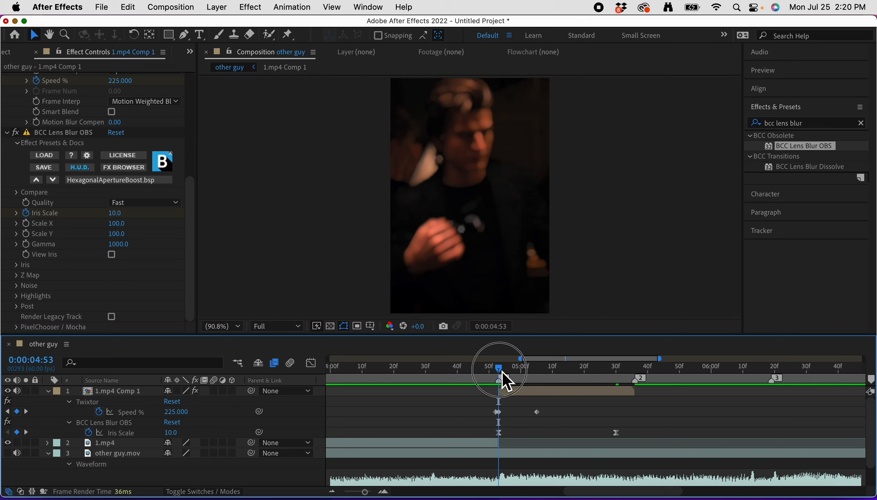
drag(501, 370, 460, 414)
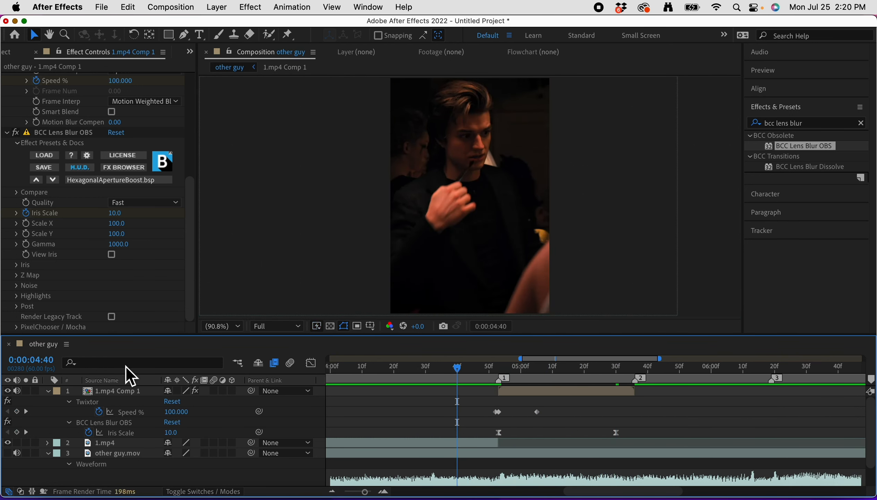
click(48, 391)
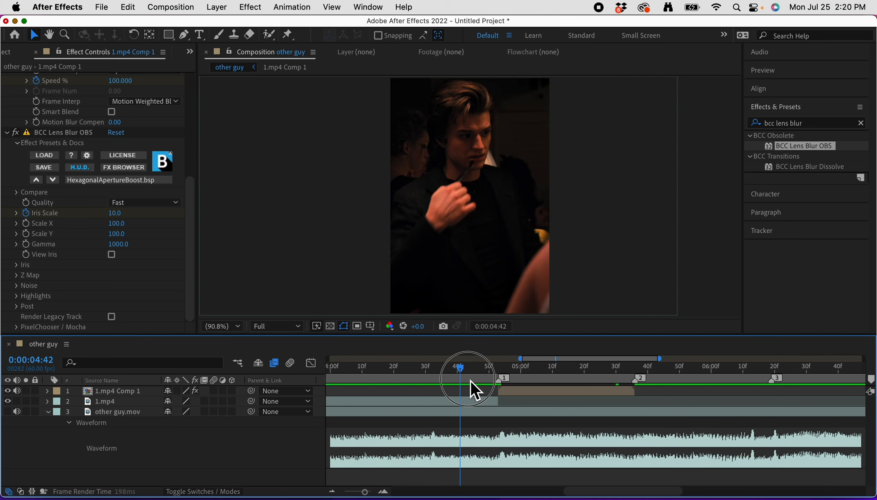
drag(471, 381, 505, 408)
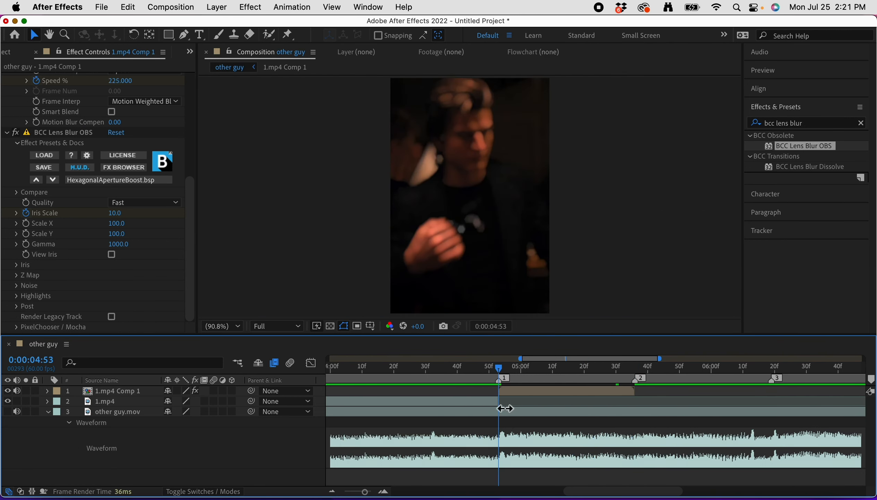
- Clear the effects search and save the project as "ae tut" in a new "ae tut" folder inside Edits4
click(861, 122)
key(super+s)
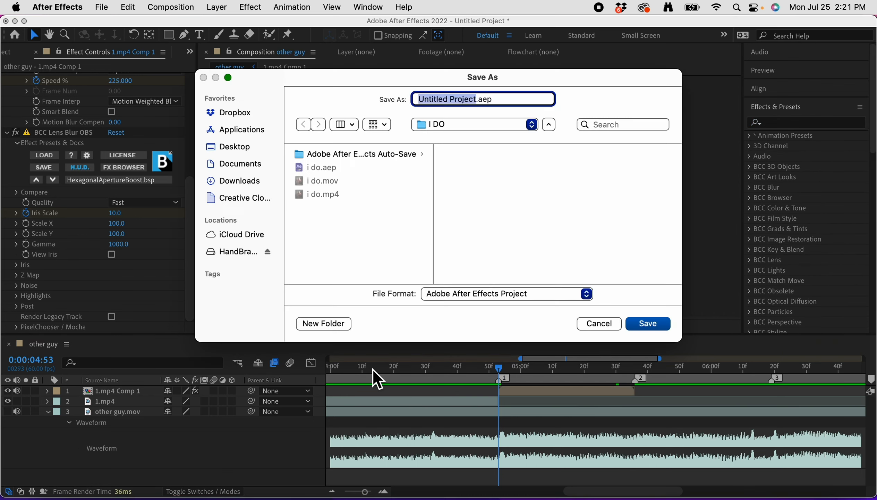
click(466, 126)
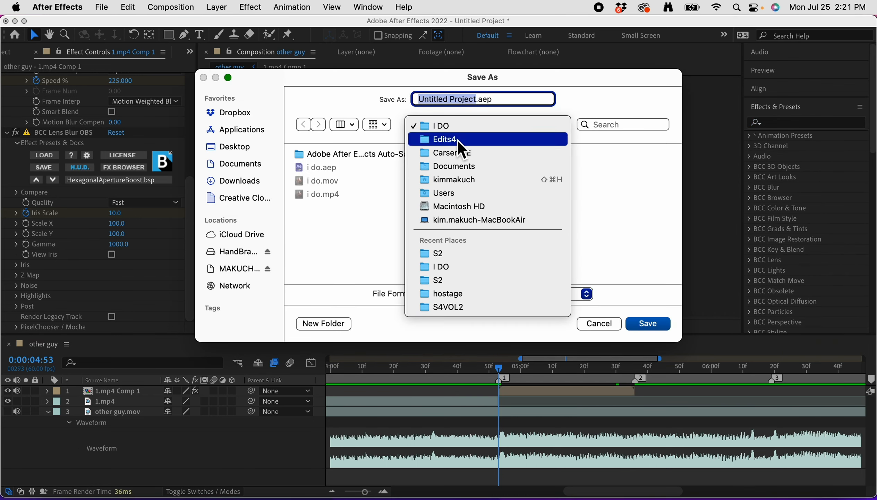
click(457, 139)
click(323, 325)
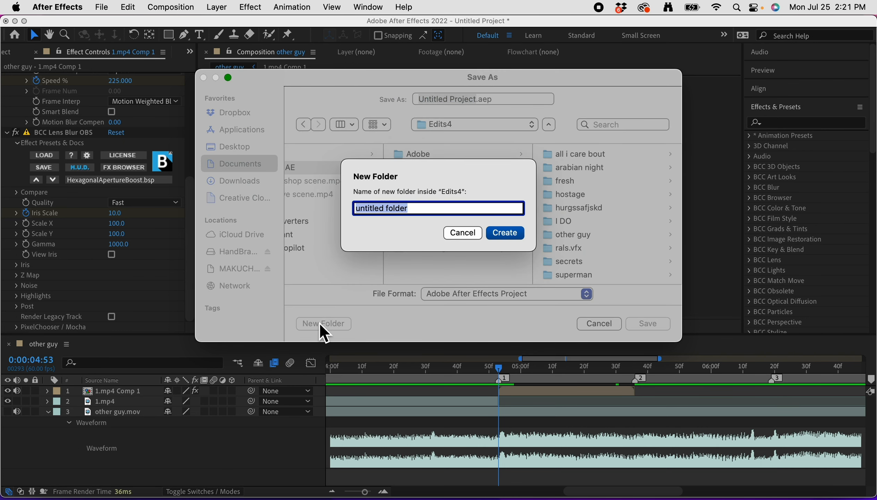
text(ae tut)
key(Return)
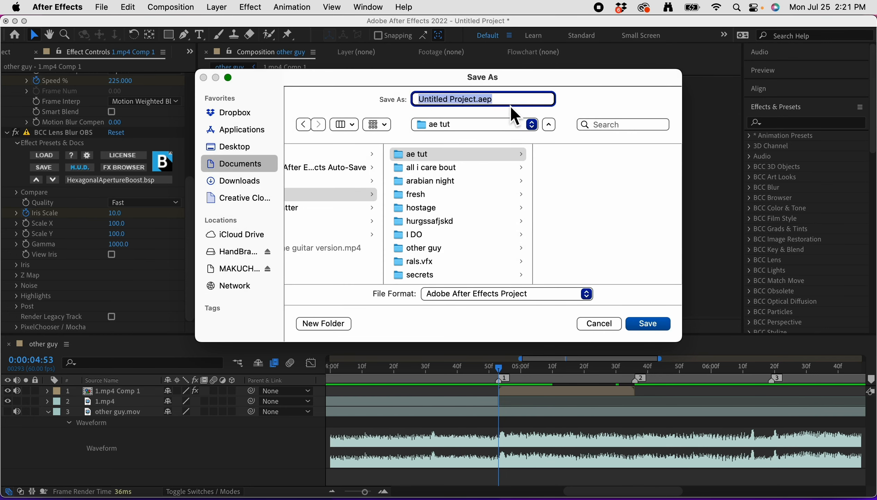
text(ae tut)
key(Return)
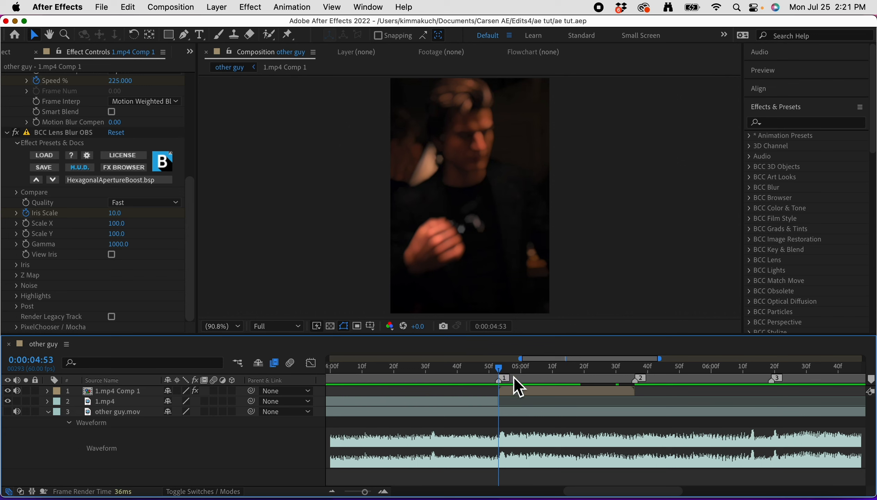
- Mute the 1.mp4 Comp 1 layer's audio and preview the cut from about 0:00:04:28, returning the playhead to marker 1
drag(500, 371, 501, 399)
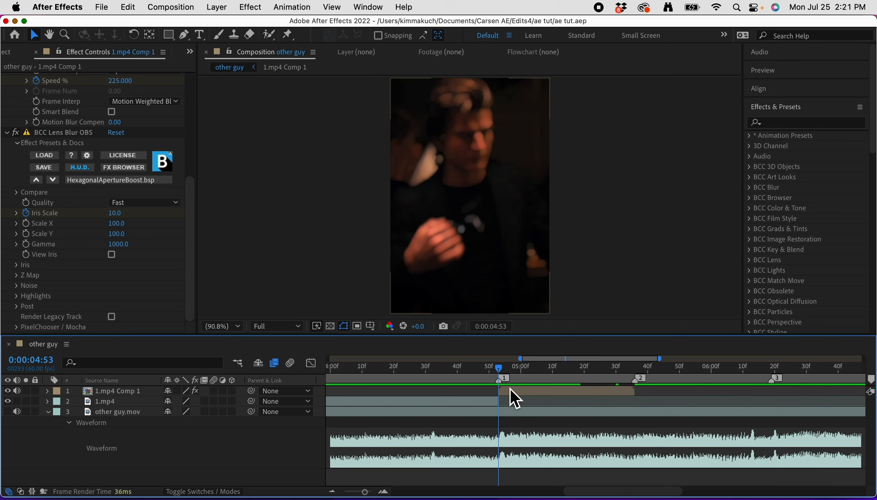
click(17, 392)
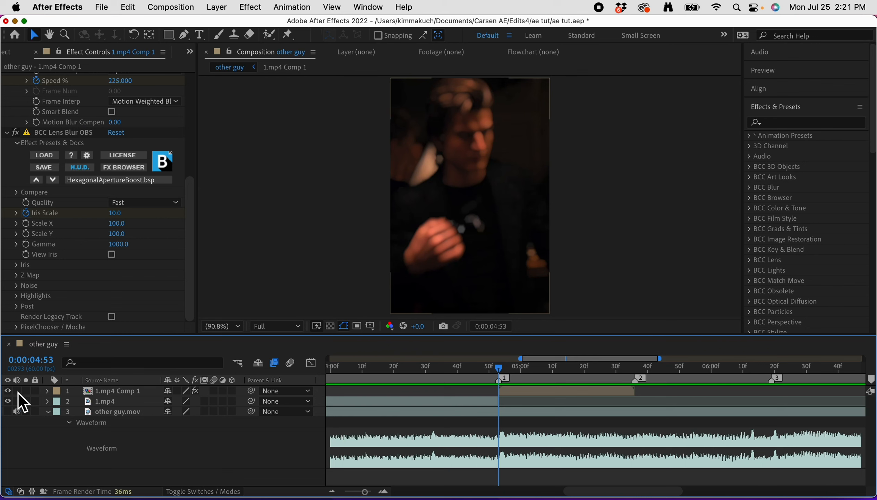
drag(494, 385, 422, 390)
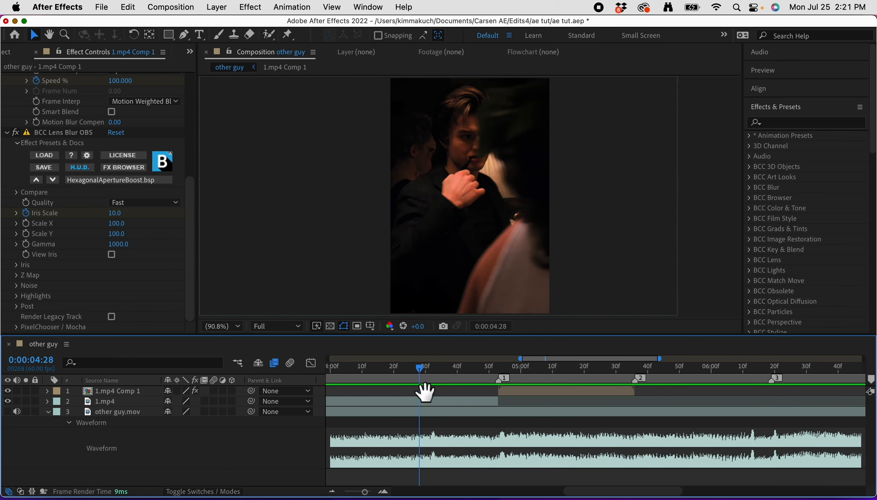
key(space)
drag(511, 374, 423, 418)
key(space)
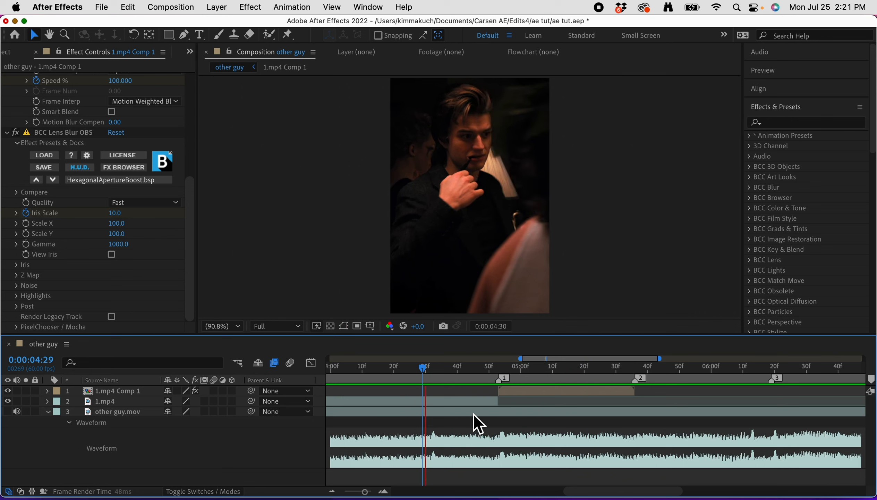
click(501, 367)
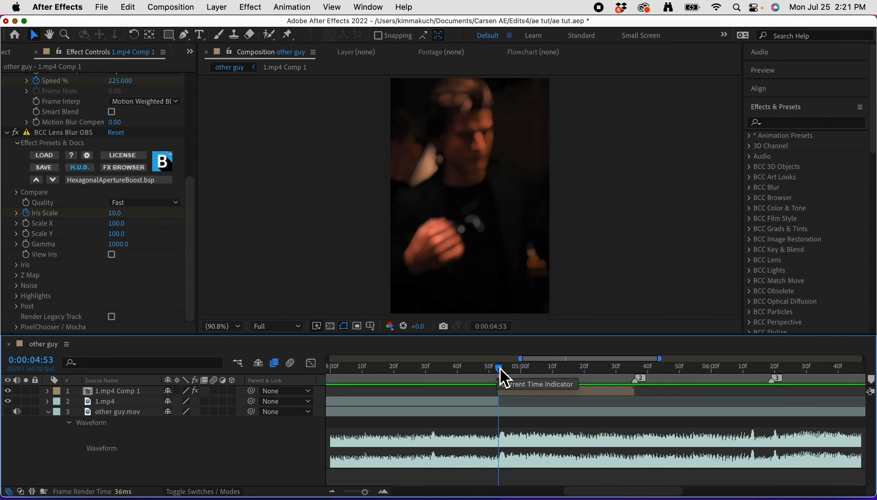
- Pre-compose the 1.mp4 clip that runs from the start of the composition to marker 1
scroll(372, 396, left, 10)
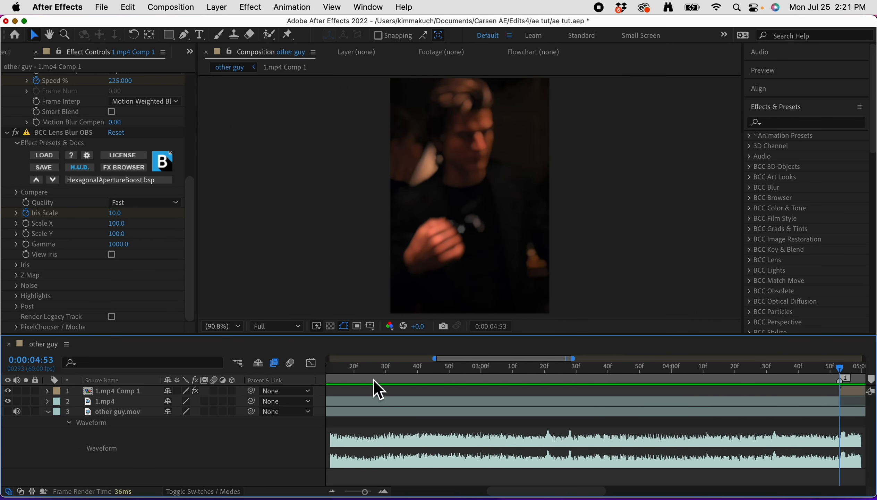
key(Home)
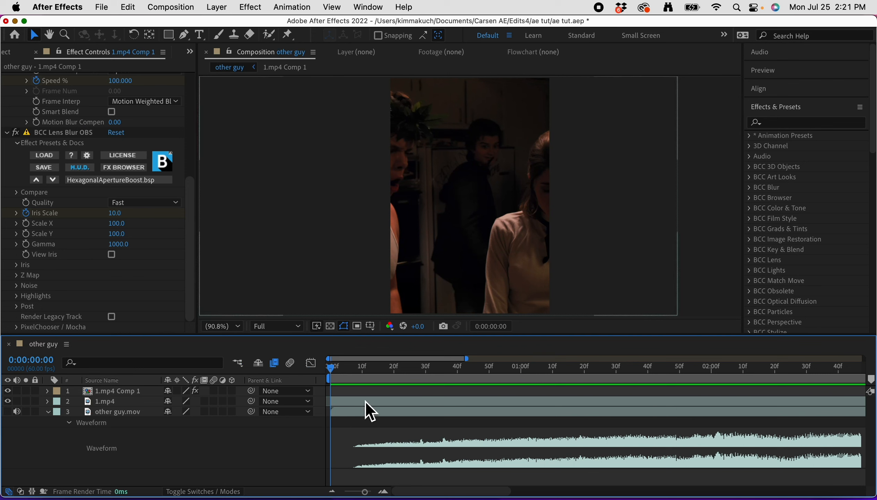
drag(364, 492, 359, 493)
scroll(528, 439, right, 10)
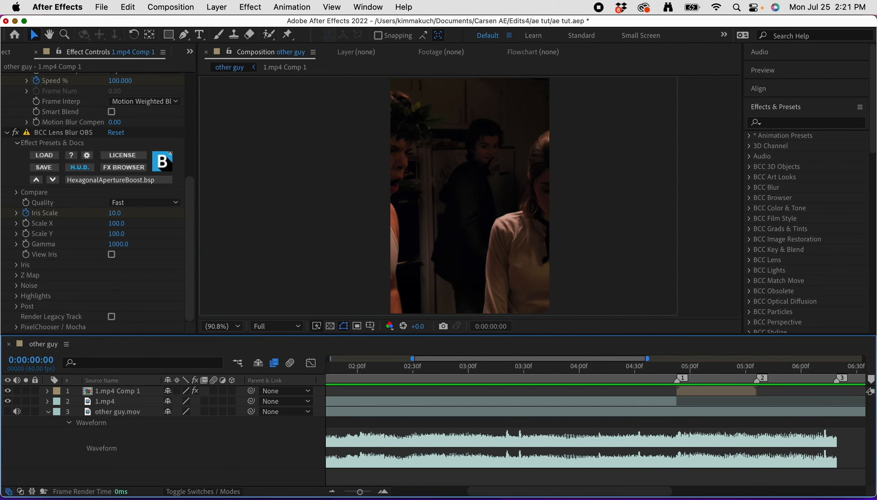
drag(567, 380, 499, 424)
scroll(511, 426, right, 5)
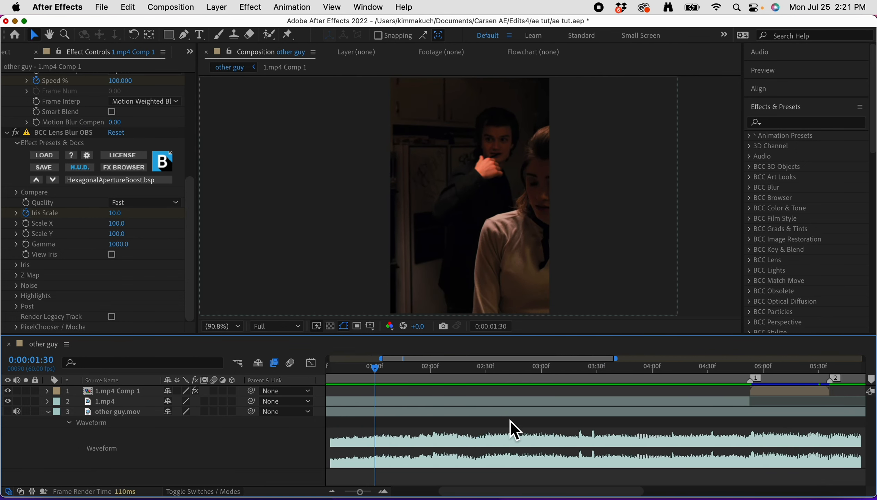
right_click(454, 404)
click(475, 428)
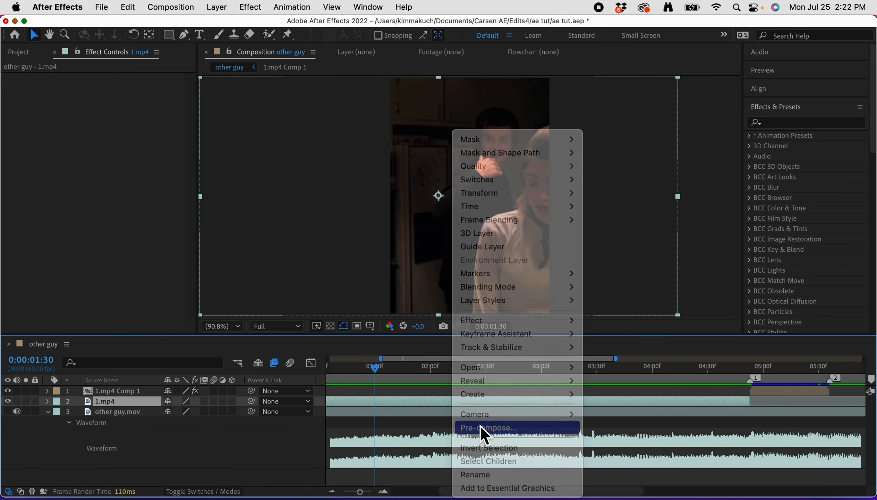
click(529, 338)
scroll(407, 402, left, 5)
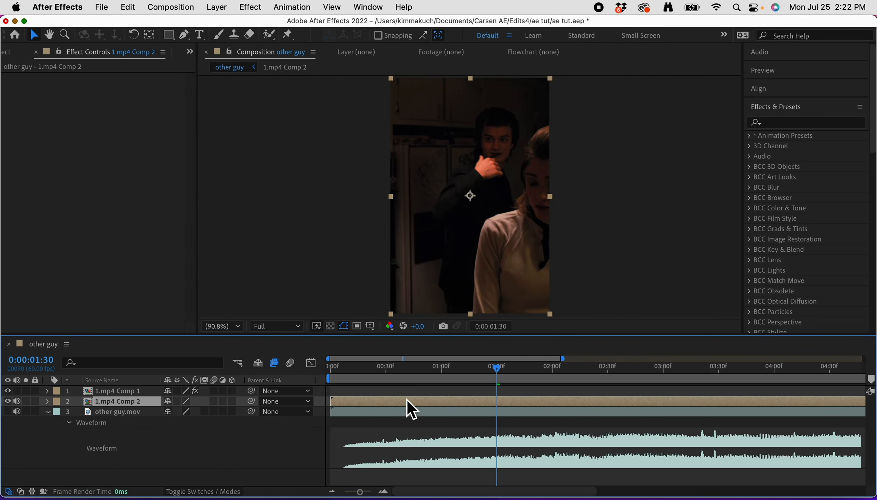
- Copy the BCC Lens Blur OBS effect from 1.mp4 Comp 1 onto 1.mp4 Comp 2 and remove its Iris Scale keyframing
click(344, 379)
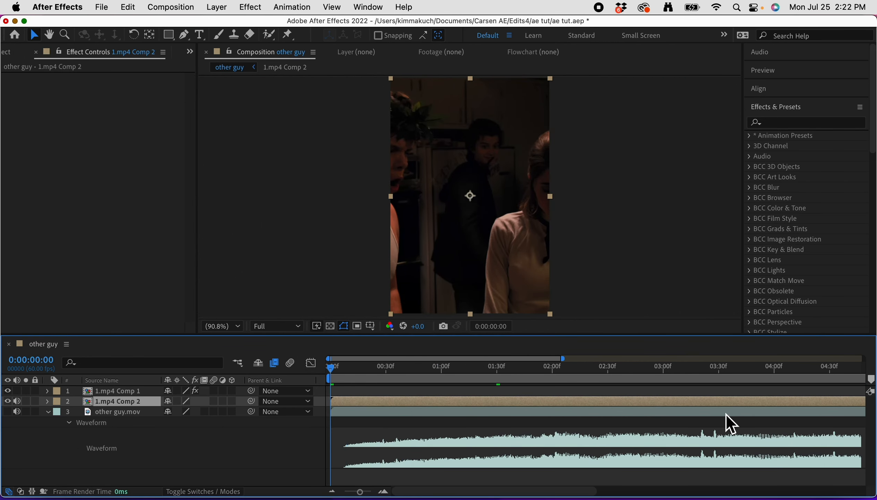
scroll(727, 414, right, 5)
click(757, 391)
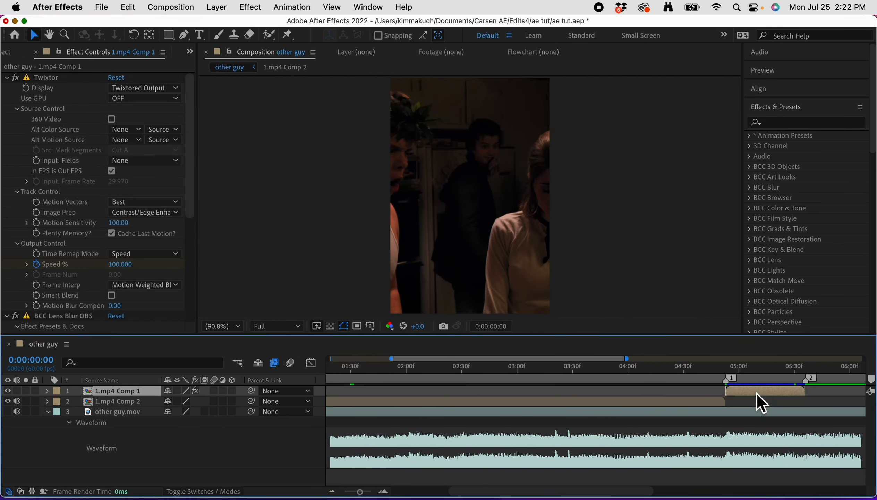
click(83, 320)
click(467, 401)
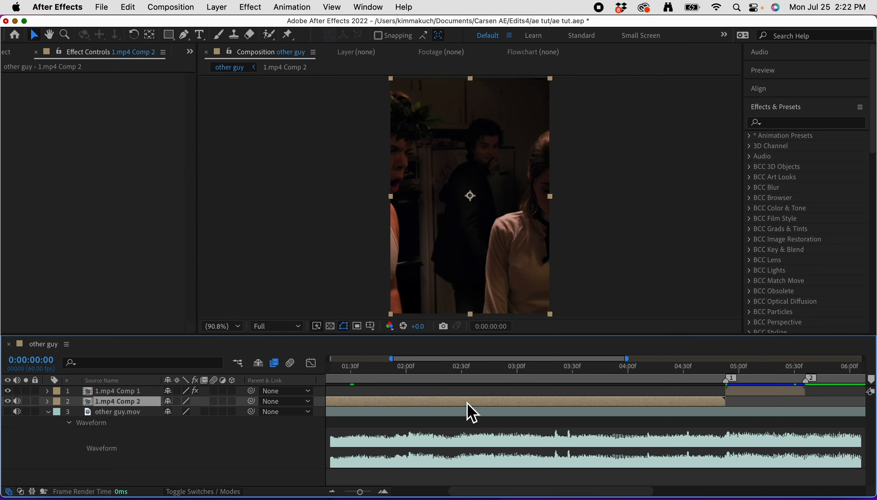
key(super+v)
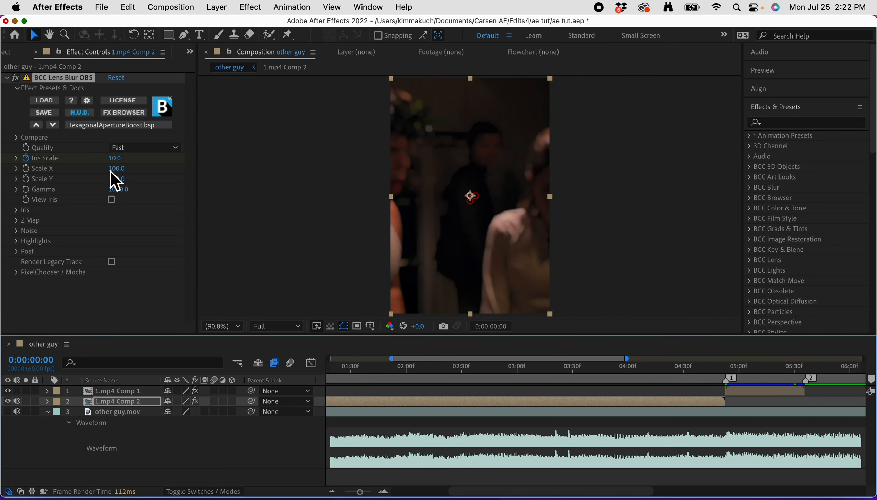
click(30, 162)
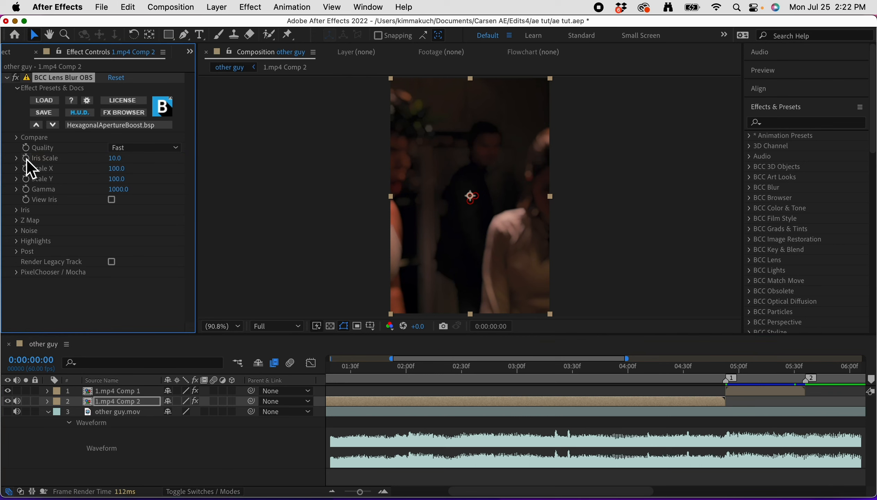
- Scrub through 1.mp4 Comp 2 to check the constant blur and set the playhead at marker 1, 0:00:04:53
scroll(378, 407, left, 5)
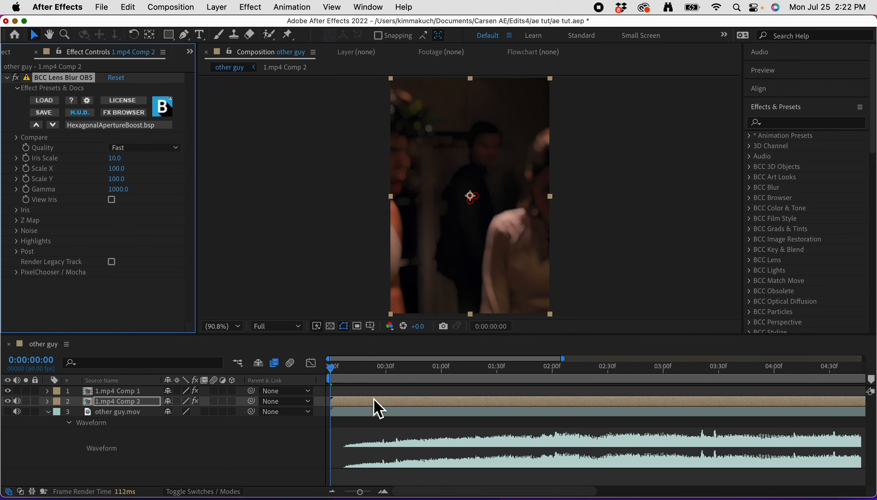
drag(343, 374, 715, 379)
scroll(715, 372, right, 5)
click(680, 378)
scroll(753, 411, right, 3)
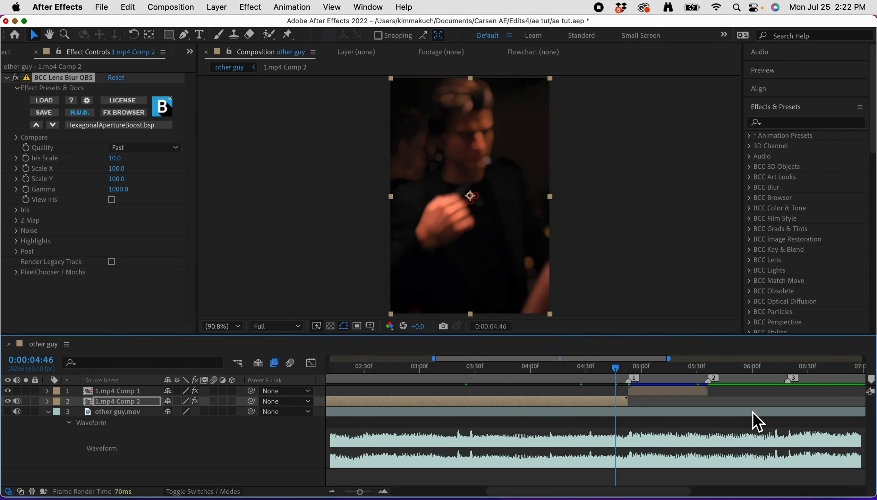
drag(623, 382, 629, 402)
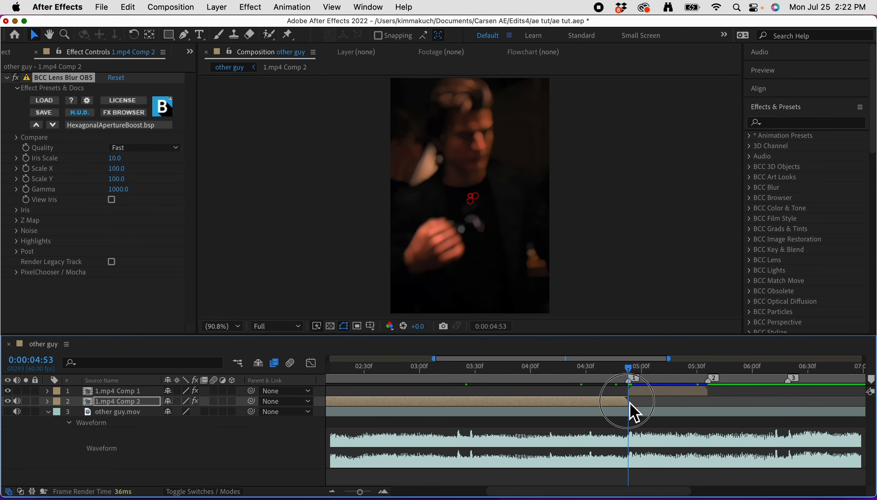
- Switch to Safari, watch the example lyric edit on TikTok, pause it, and return to After Effects
click(386, 489)
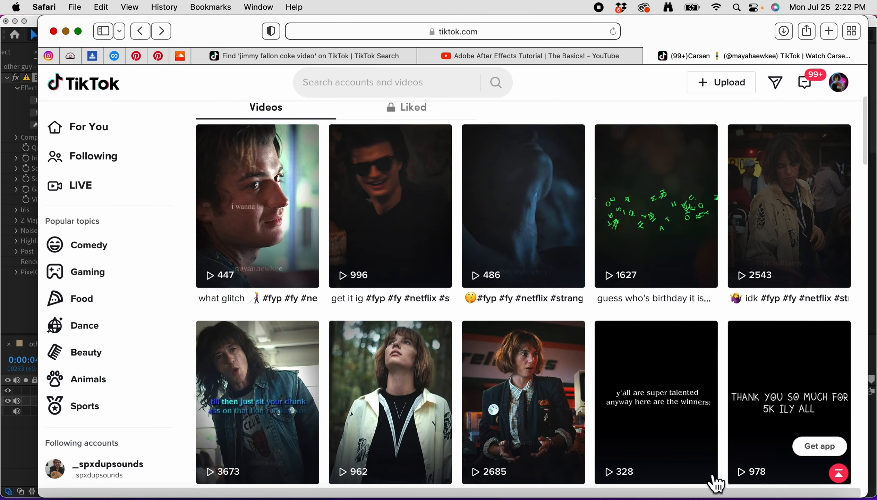
click(662, 250)
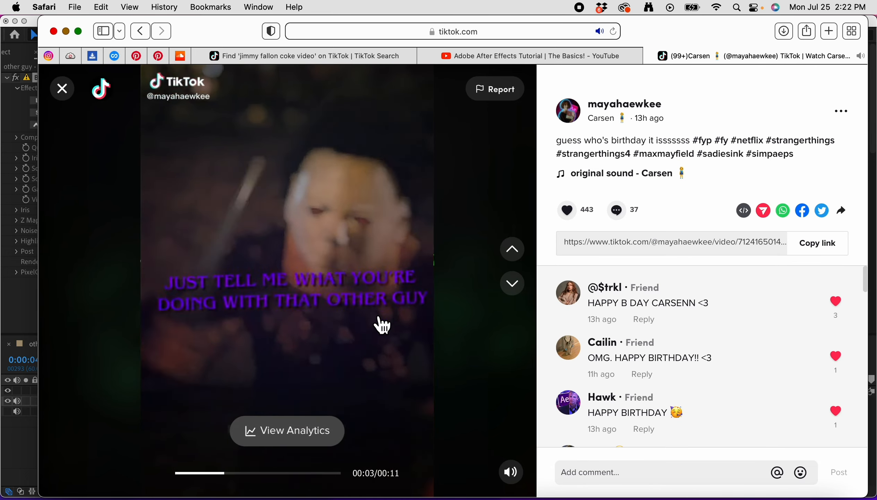
click(382, 339)
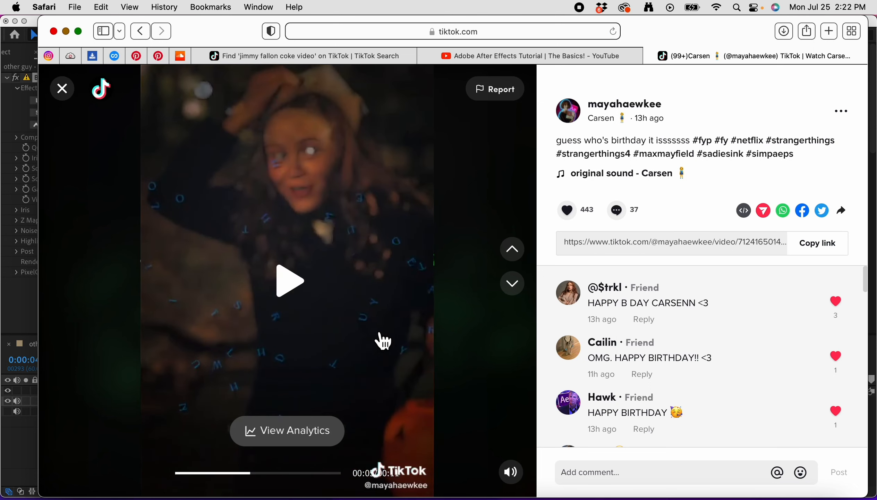
click(532, 496)
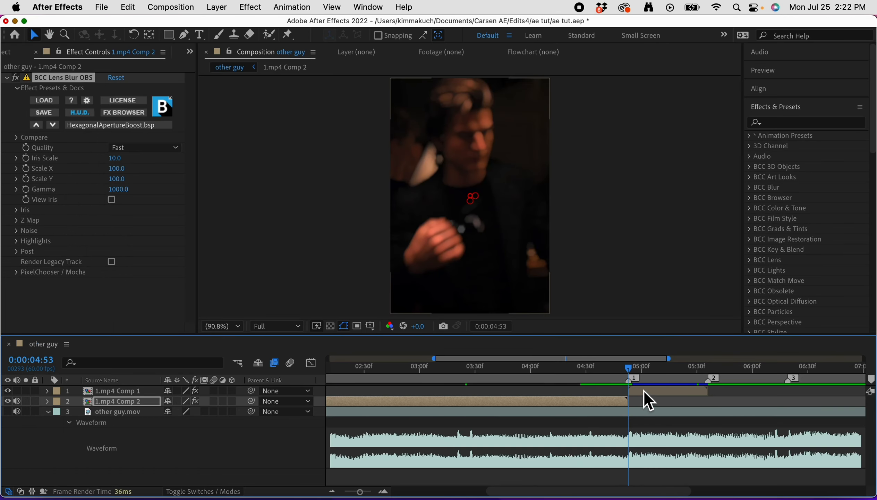
- Set the lens blur's Iris Scale on 1.mp4 Comp 1 to 20 at 0:00:04:53
click(634, 390)
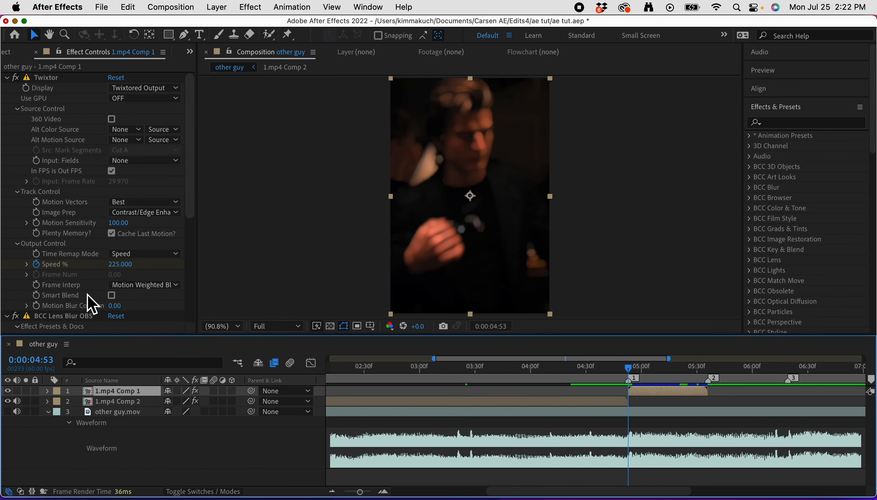
scroll(91, 304, down, 5)
click(118, 233)
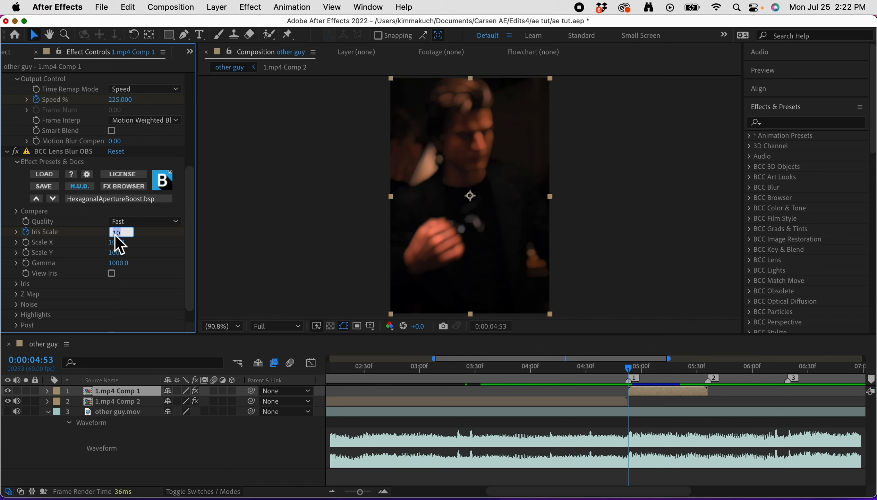
text(20)
key(Return)
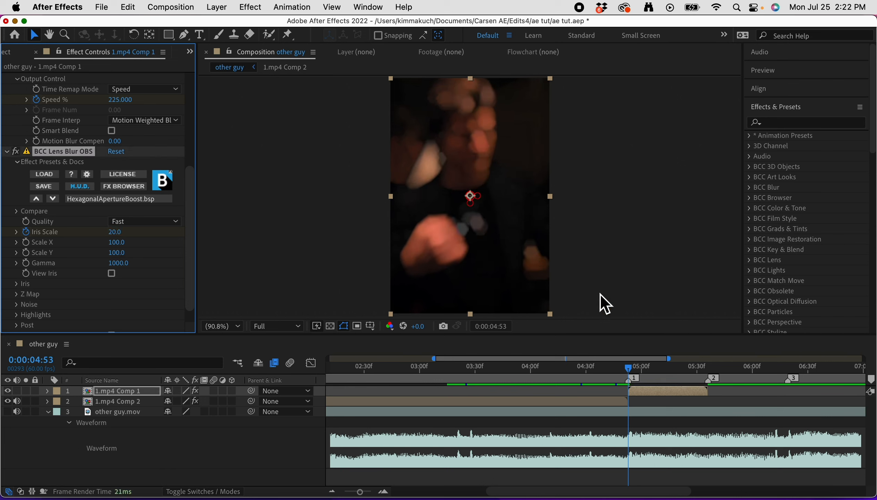
- Scrub back through the opening clip, return the playhead to 0:00:00:00, and save the project
drag(632, 372, 484, 413)
key(Home)
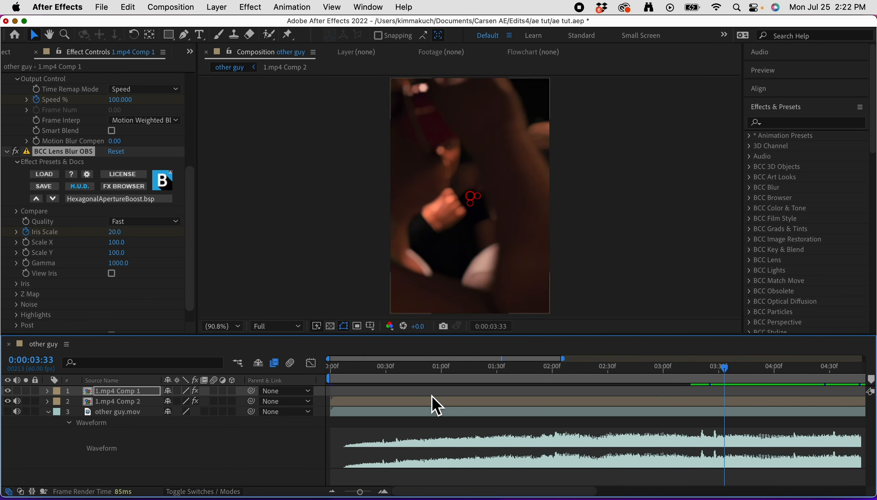
key(super+s)
- Mute the 1.mp4 Comp 2 layer's audio and preview the edit from the start, returning the playhead to 0:00:00:00
key(space)
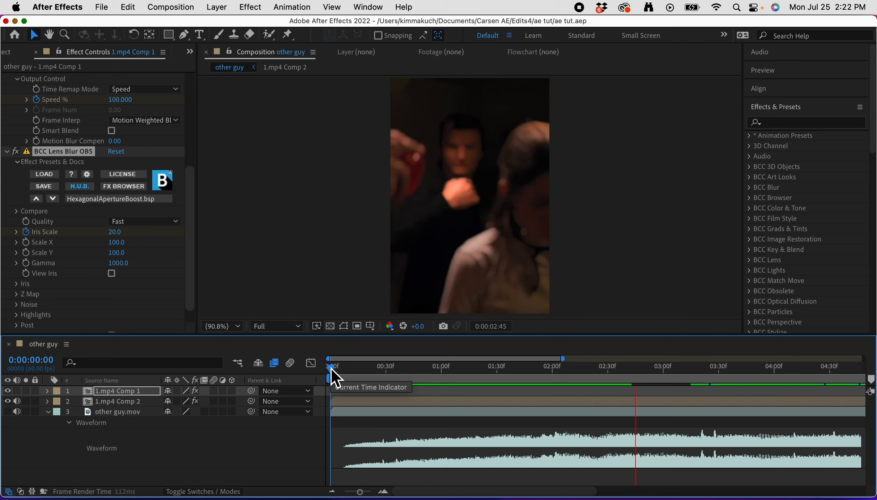
key(space)
click(16, 401)
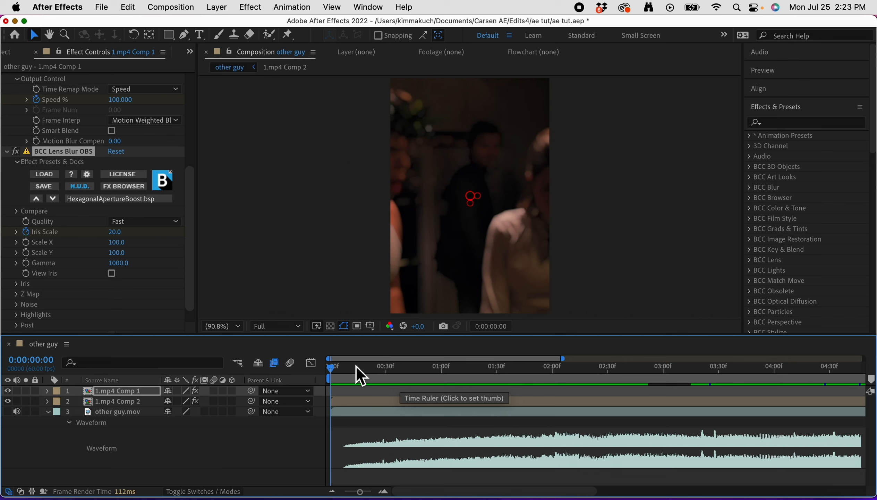
key(space)
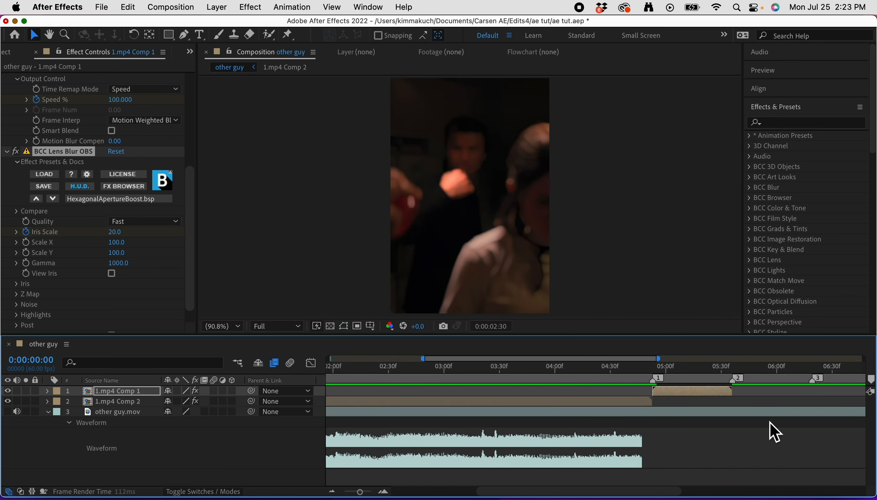
scroll(741, 425, right, 3)
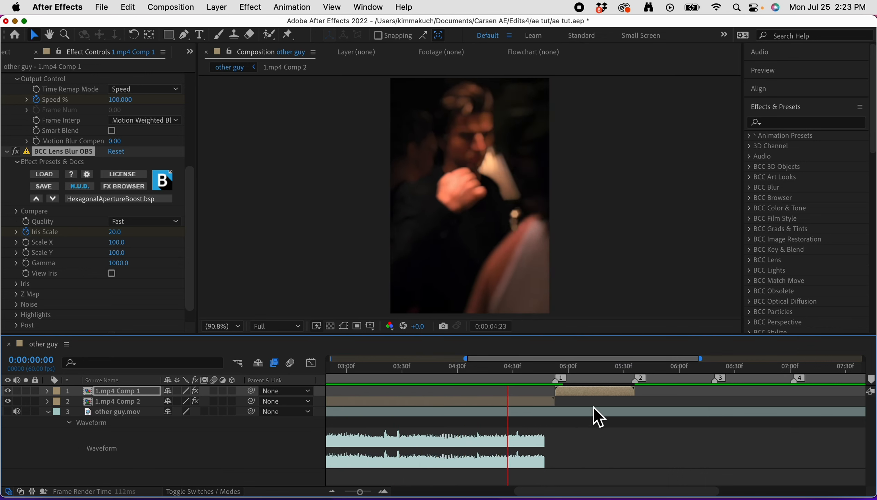
key(space)
drag(555, 371, 672, 432)
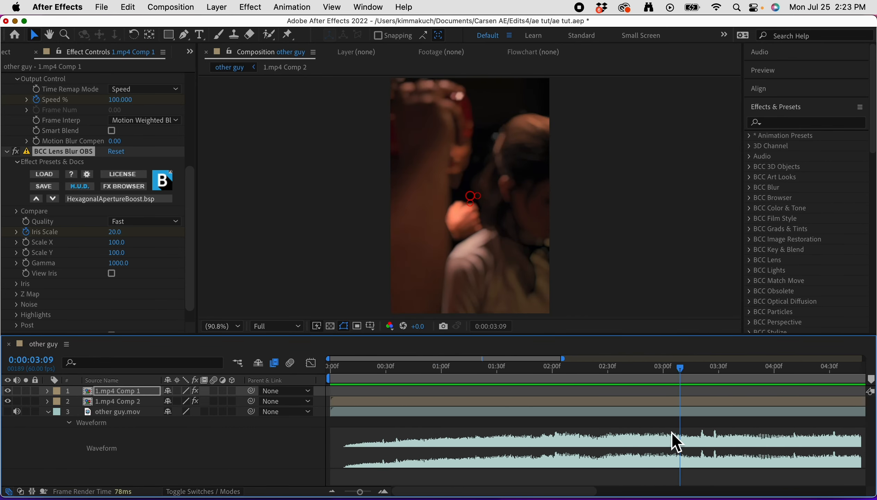
drag(683, 371, 267, 439)
- Keyframe 1.mp4 Comp 2's Opacity from 0% at the start to 100% at about 0:00:01:20, then hide the property
click(385, 402)
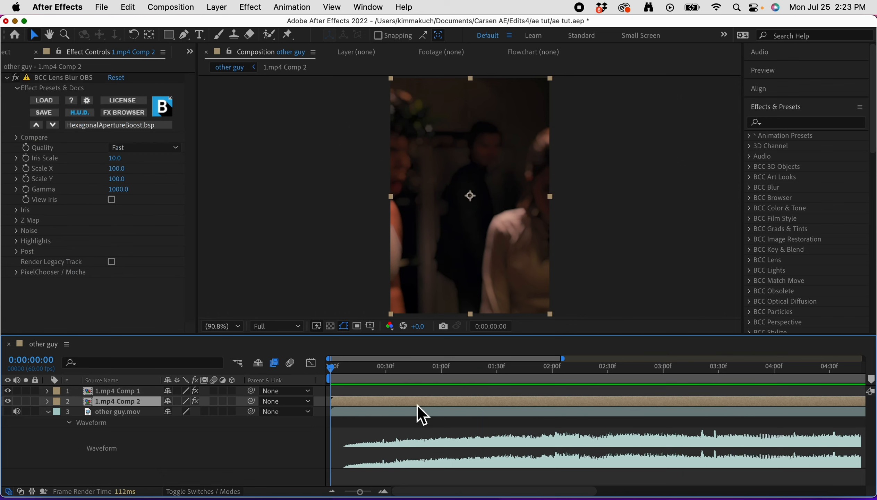
key(t)
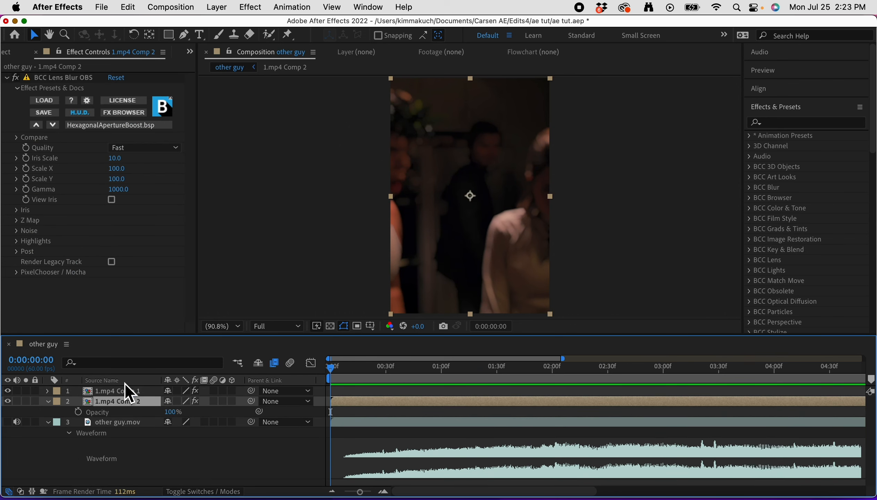
key(t)
key(t)
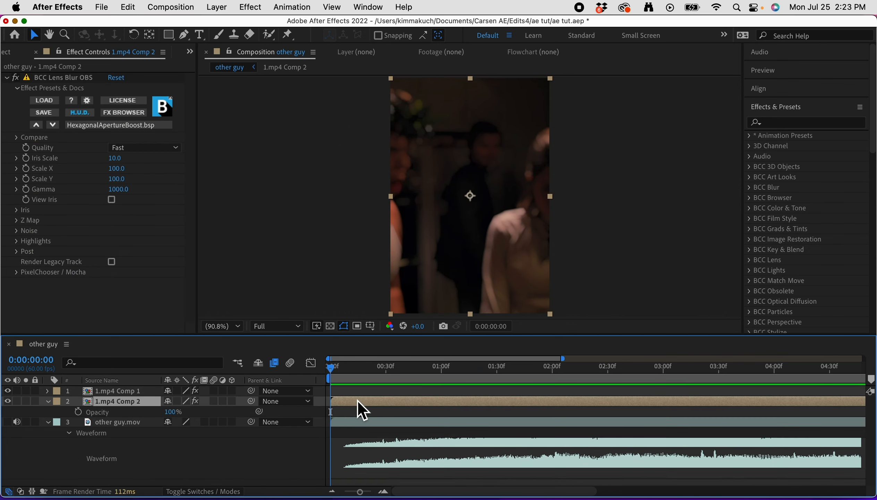
click(78, 411)
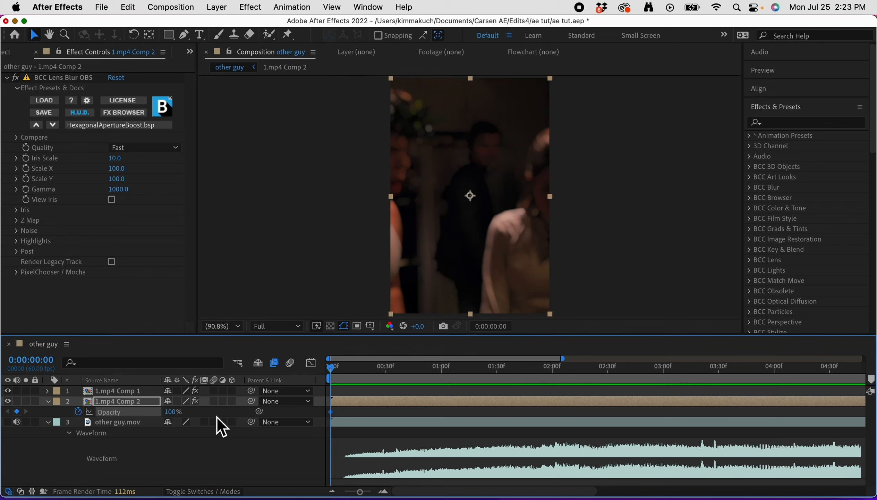
drag(332, 412, 480, 430)
drag(172, 411, 78, 415)
key(t)
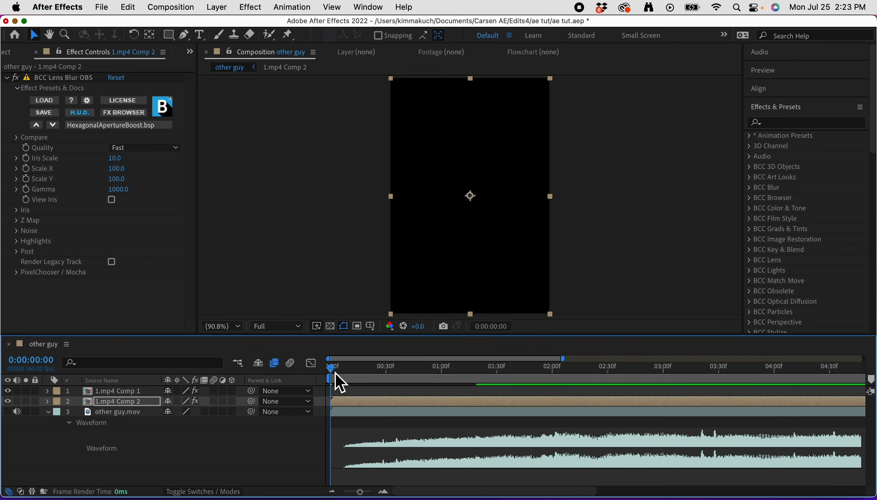
- Preview the opening fade-in from the start and place composition marker 9 at 0:00:00:08
key(space)
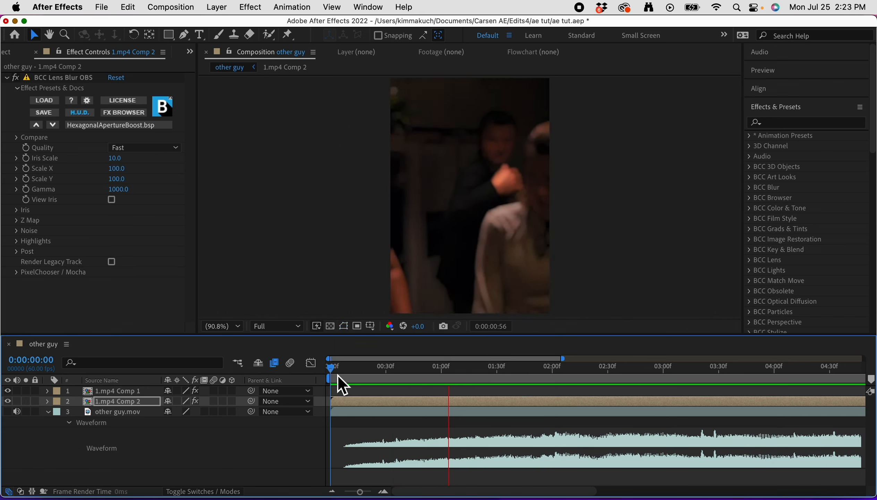
key(space)
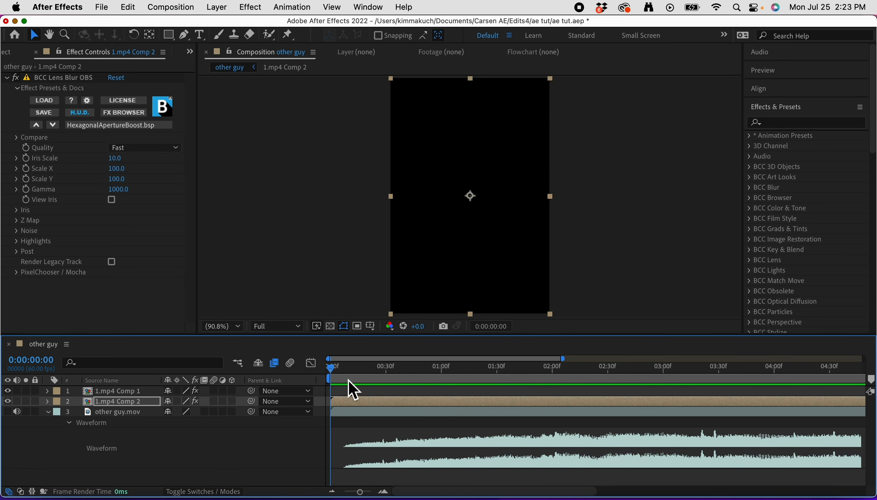
key(space)
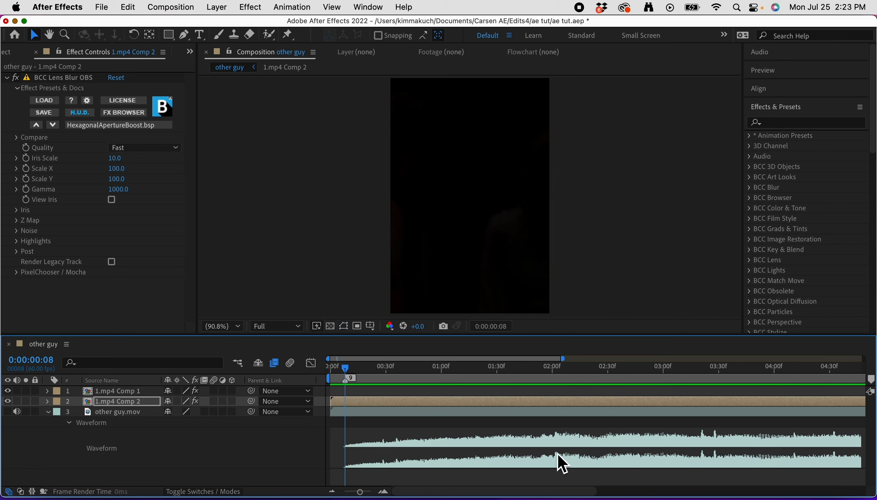
- Return the playhead to 0:00:00:00, save the project, and preview the edit from the start through the first cut
scroll(557, 451, right, 3)
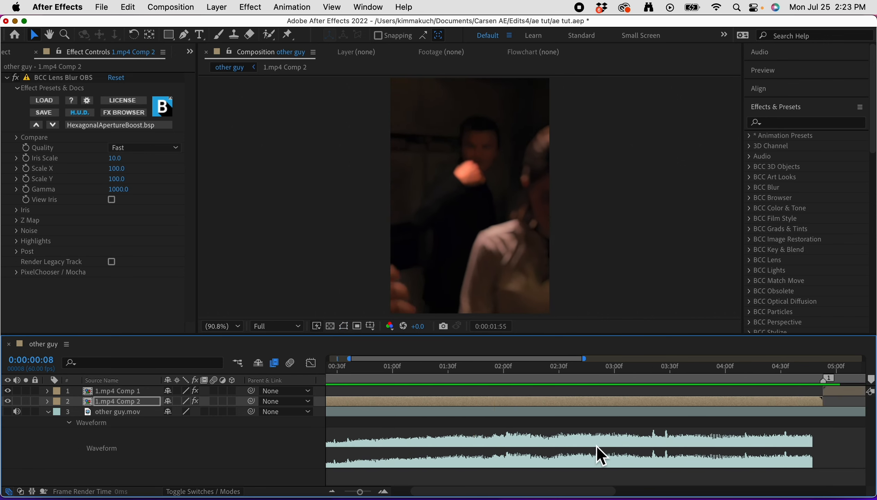
scroll(674, 431, right, 3)
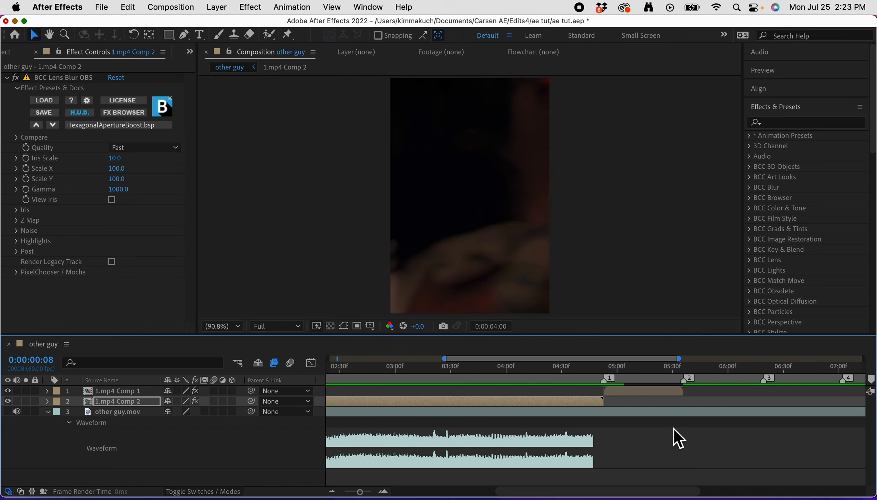
drag(547, 371, 326, 473)
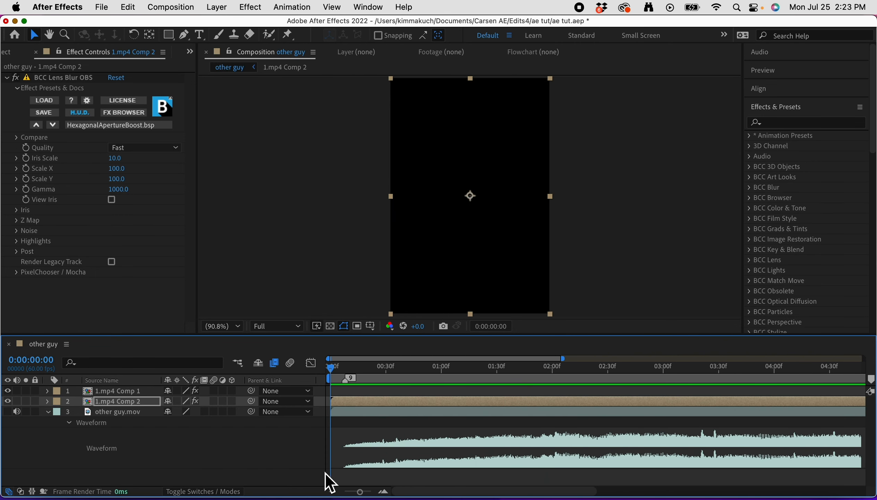
key(super+s)
key(space)
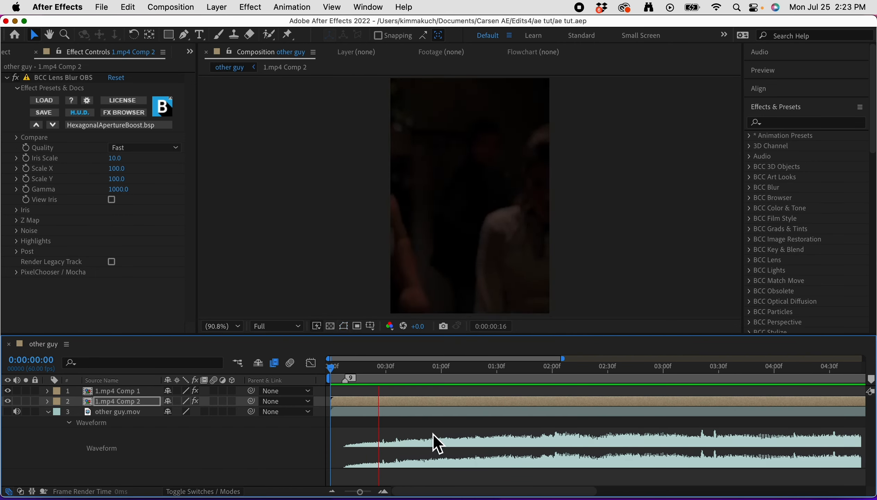
scroll(559, 460, right, 5)
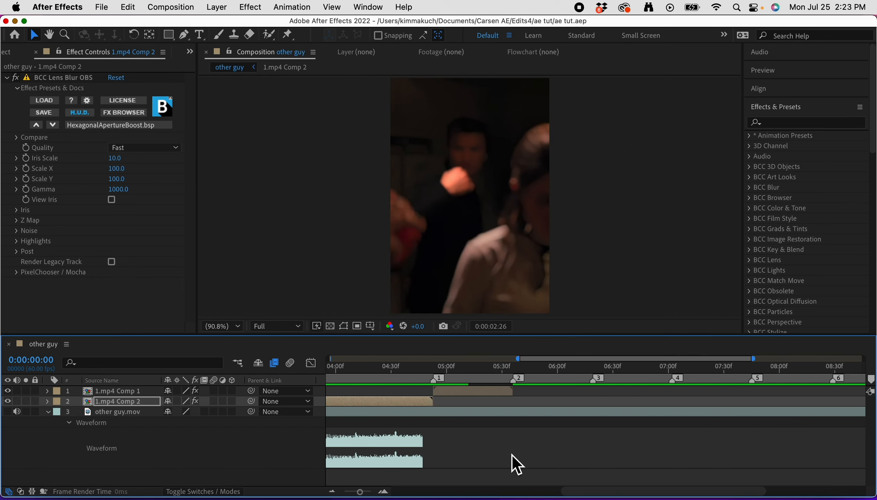
scroll(501, 446, left, 2)
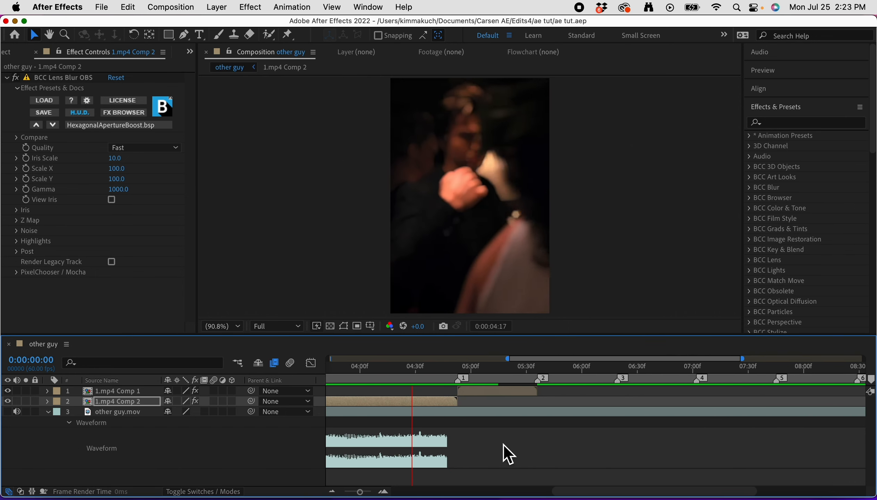
- Add an adjustment layer directly above 1.mp4 Comp 2 and cut off the part before 0:00:03:20
mouse_move(462, 369)
mouse_down()
mouse_move(337, 396)
mouse_move(391, 415)
mouse_move(331, 422)
mouse_move(472, 403)
mouse_move(510, 417)
mouse_move(481, 423)
mouse_move(497, 429)
mouse_move(487, 440)
mouse_up()
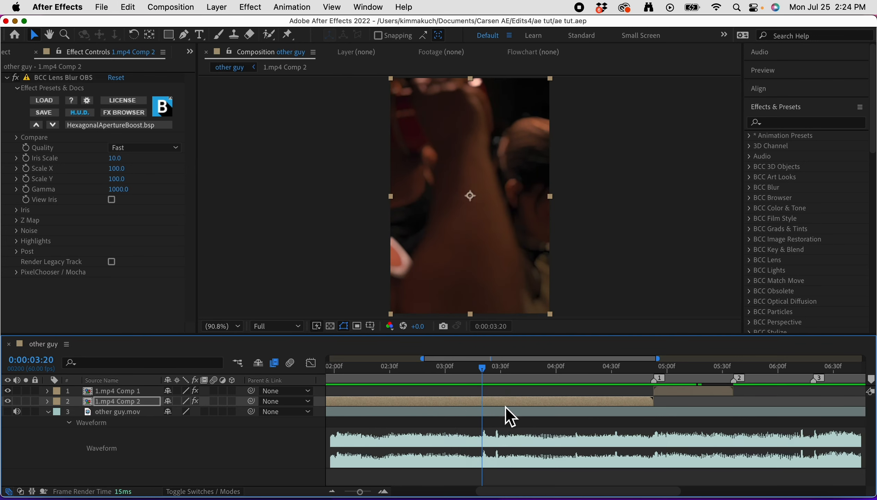
click(216, 8)
mouse_move(249, 26)
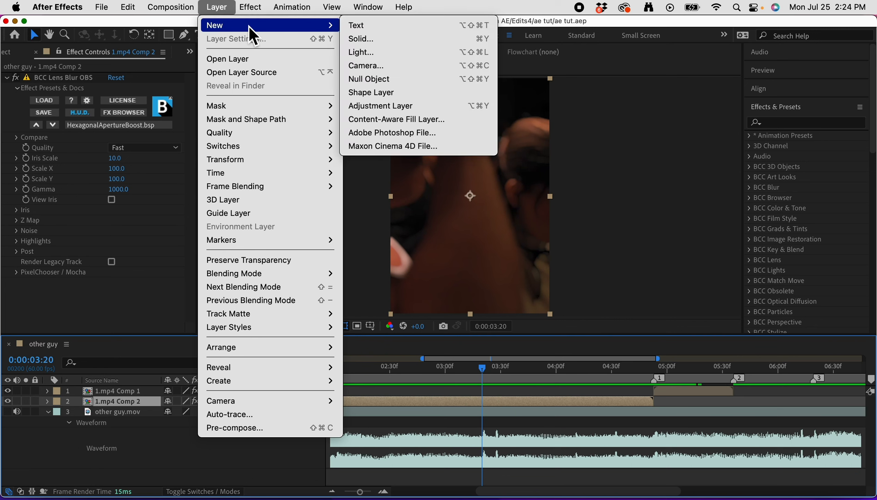
click(401, 105)
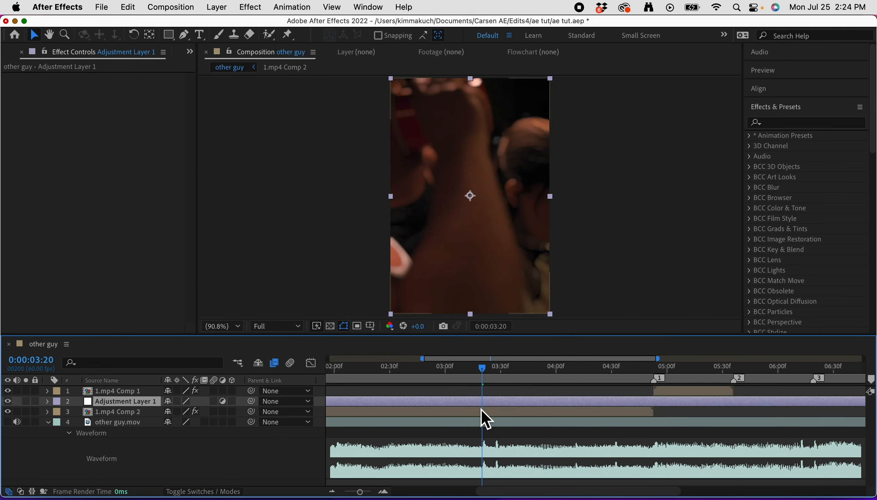
key(shift+super+d)
click(479, 412)
key(Delete)
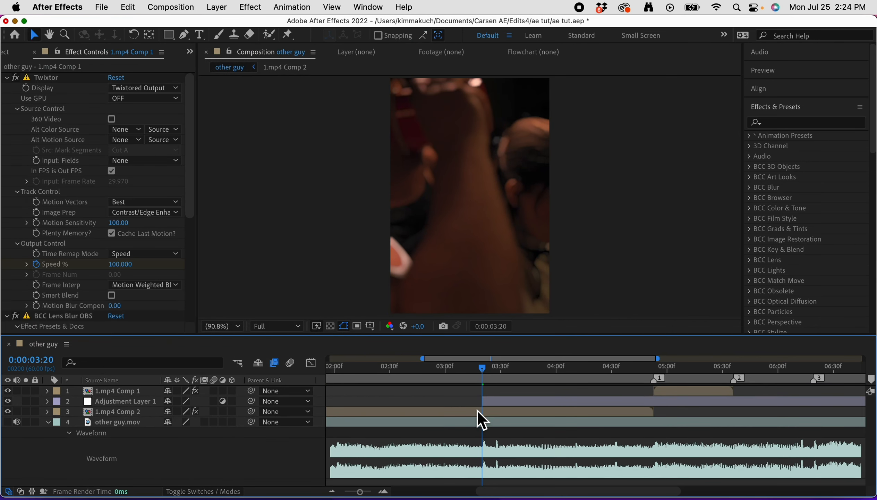
- Trim the end of Adjustment Layer 1 at marker 1, 0:00:04:53, removing the remainder
click(654, 368)
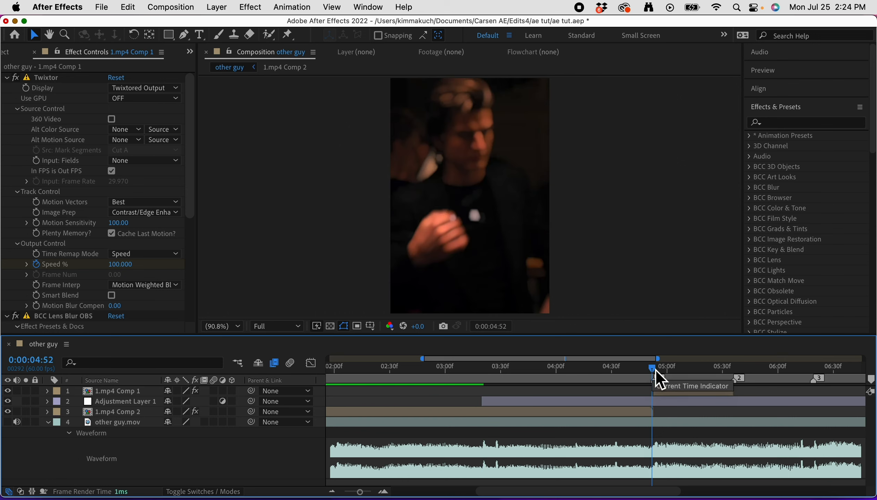
click(682, 390)
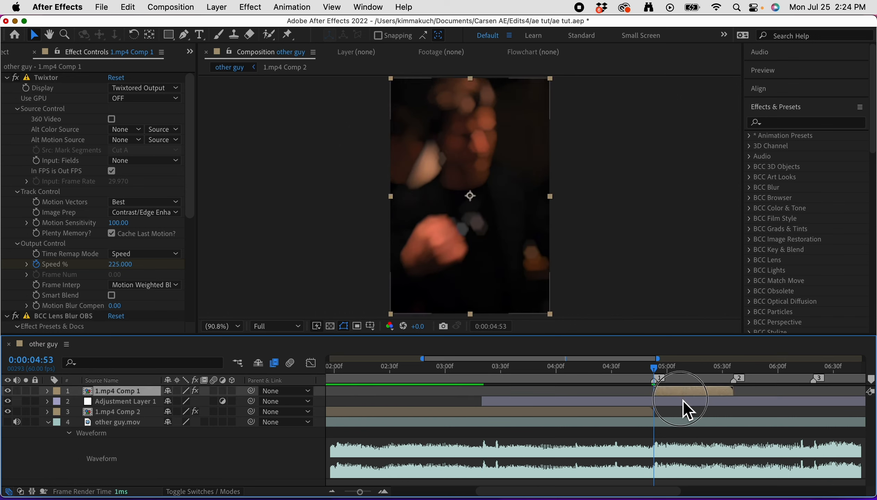
click(683, 400)
key(shift+super+d)
key(Delete)
- Apply the Color Correction Exposure effect to Adjustment Layer 1 and keyframe Exposure at 0.00 at 0:00:03:20, revealing the keyframe in the timeline
key(j)
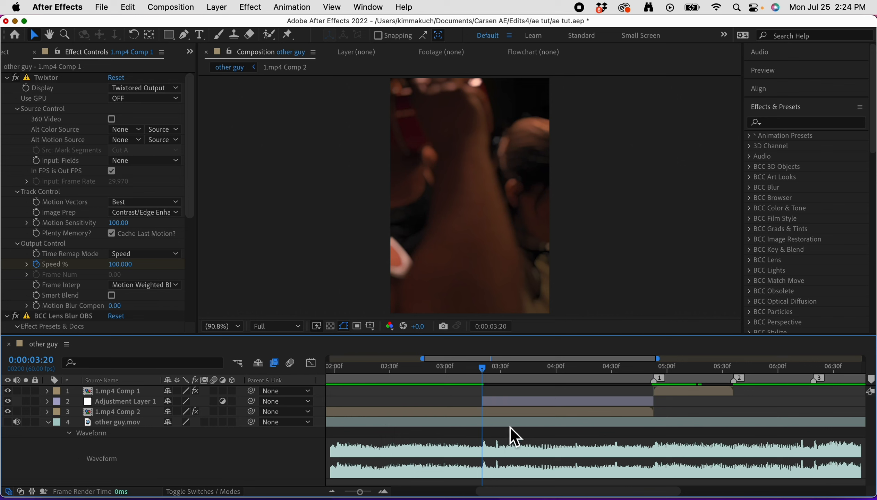
click(515, 401)
click(821, 123)
text(e)
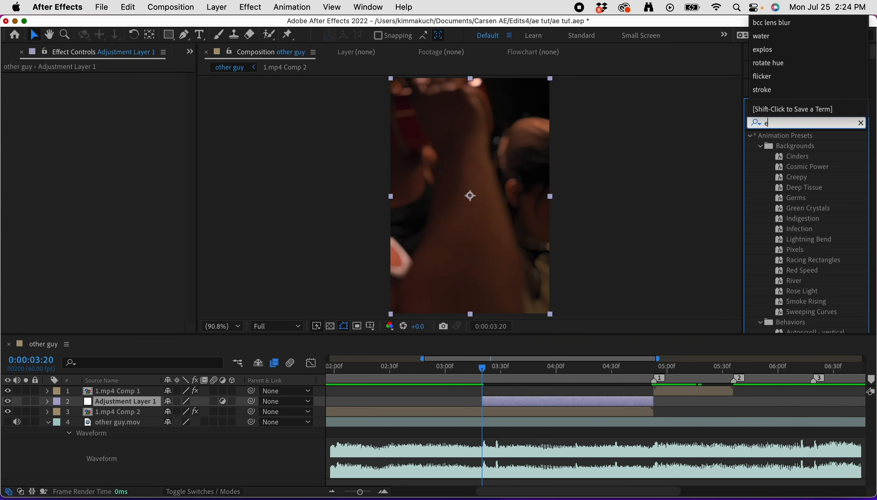
text(xposure)
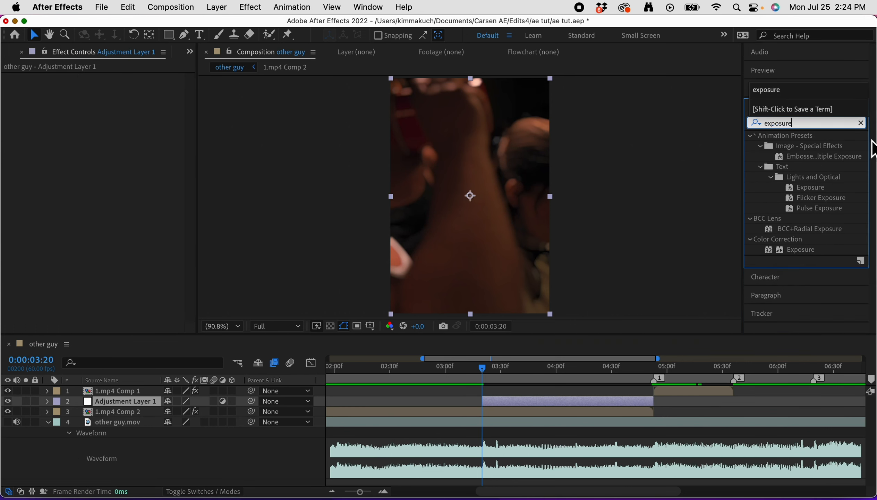
drag(816, 251, 588, 402)
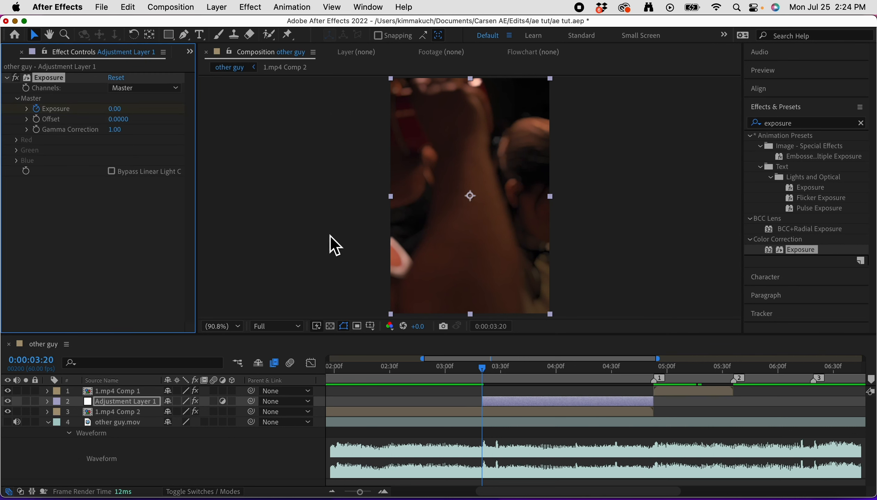
key(u)
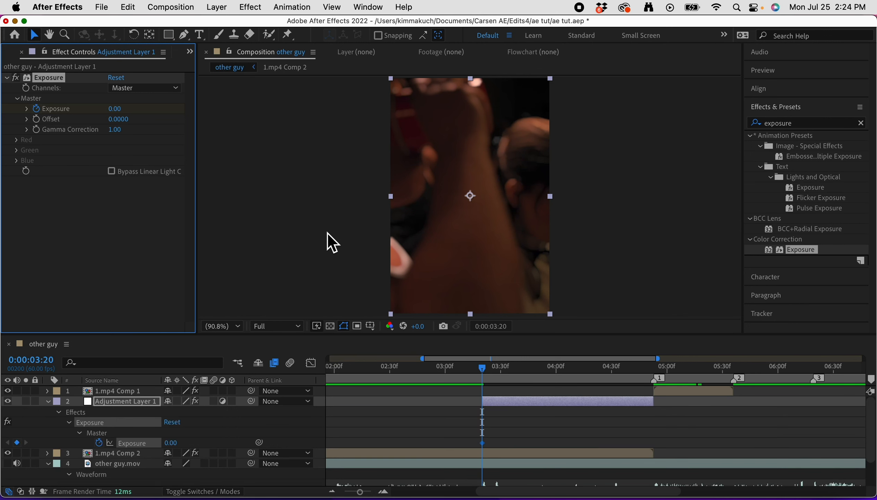
- Keyframe Adjustment Layer 1's Exposure to -5 at 0:00:04:53, with both Exposure keyframes eased
click(654, 369)
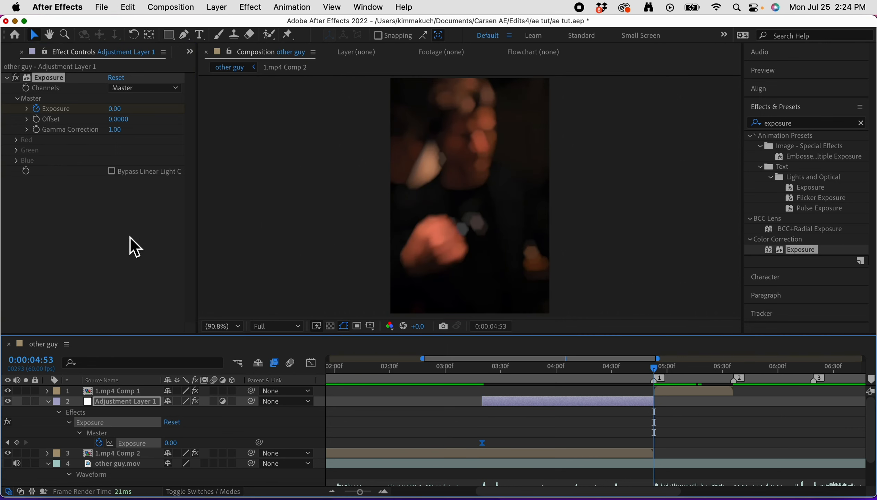
click(115, 110)
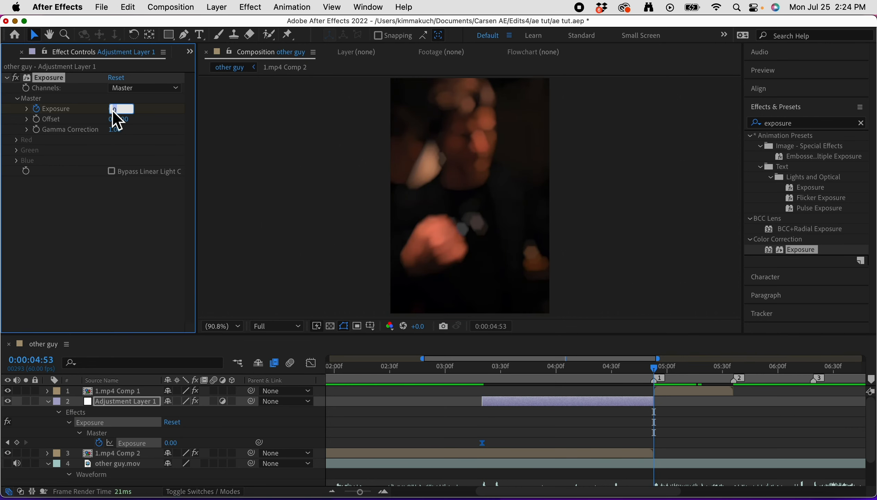
text(-5)
key(Return)
- Save the project, preview the exposure fade from 0:00:02:53, and collapse Adjustment Layer 1's properties
drag(482, 368, 435, 438)
key(super+s)
key(space)
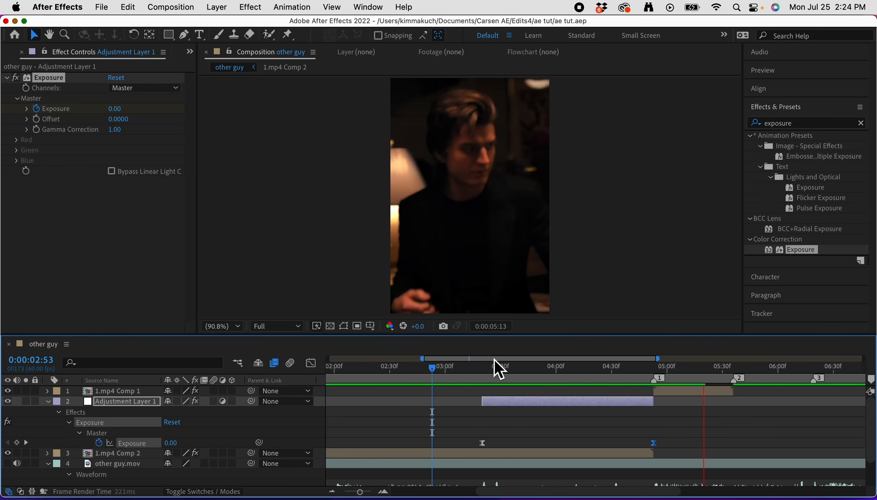
click(482, 371)
click(49, 402)
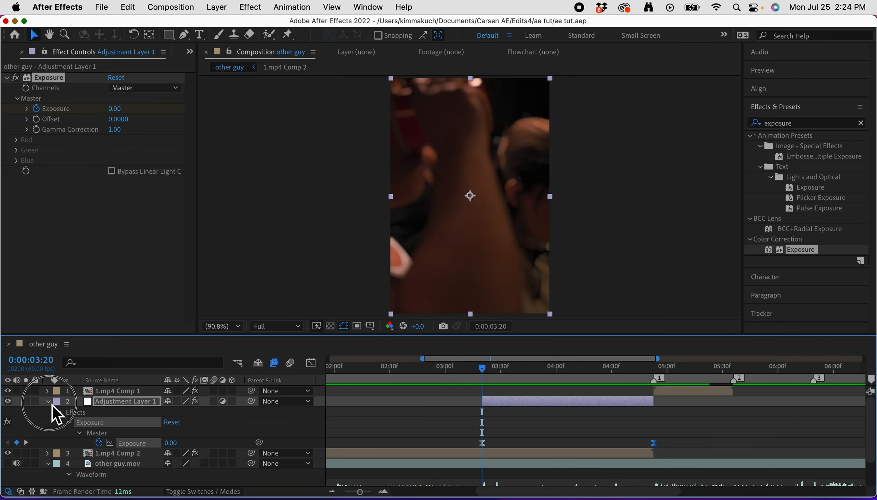
- Replay the fade to dark and the cut at marker 1, including from 0:00:03:17
drag(483, 371, 395, 423)
key(space)
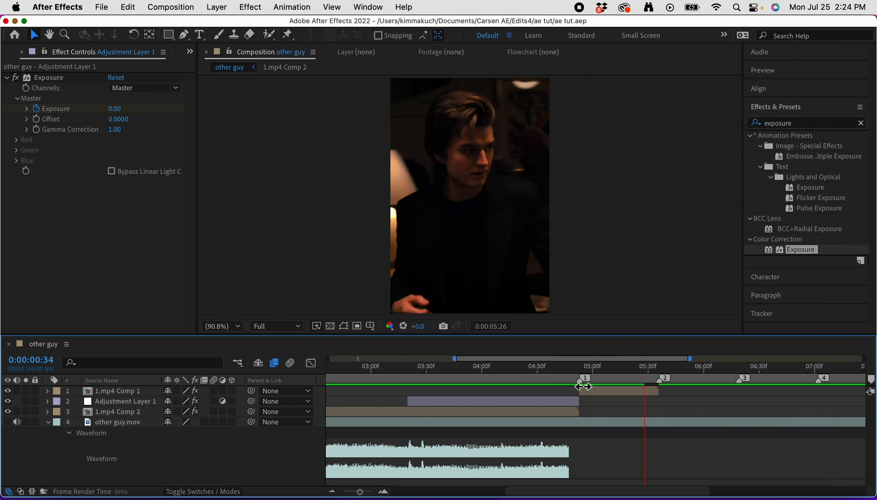
click(581, 368)
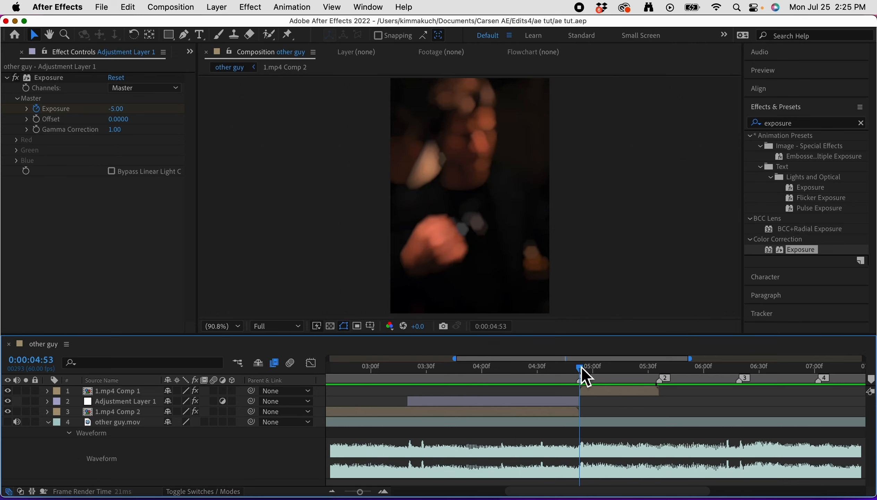
key(space)
drag(581, 367, 403, 404)
key(space)
key(space)
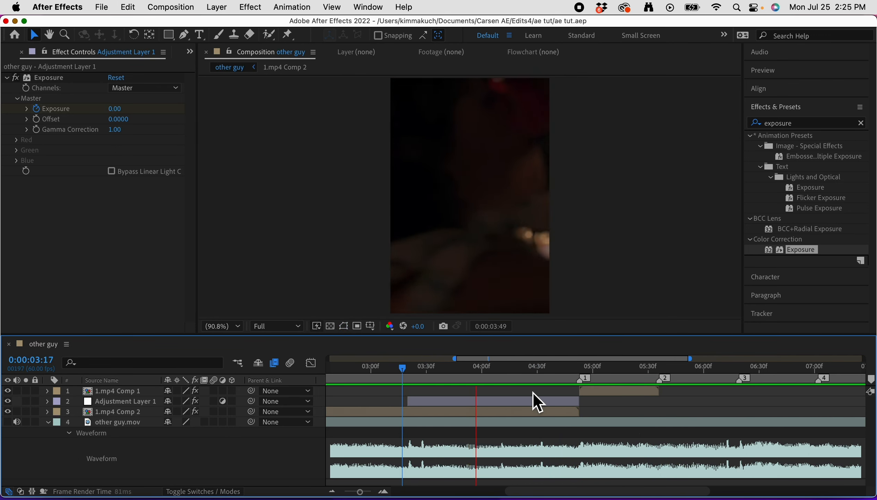
- Add a second adjustment layer above 1.mp4 Comp 1, trimmed to span 0:00:04:53 to marker 2 at 0:00:05:36
click(580, 370)
click(600, 393)
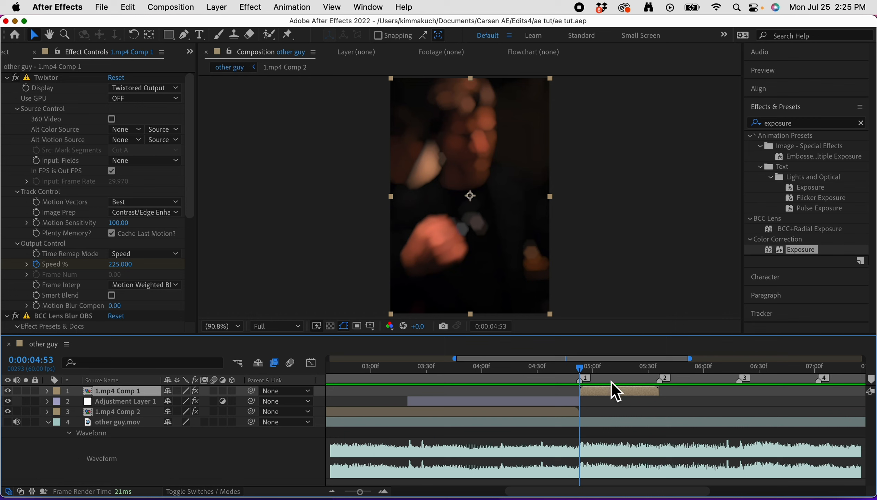
click(216, 7)
mouse_move(216, 25)
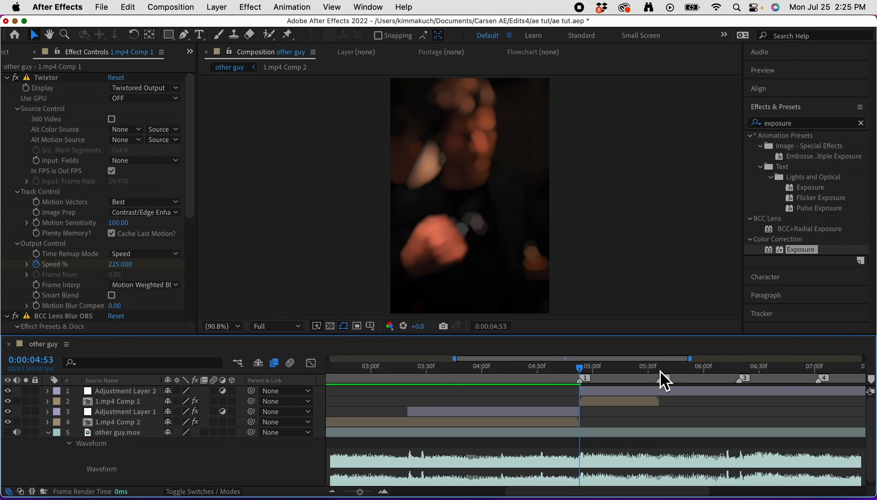
click(662, 371)
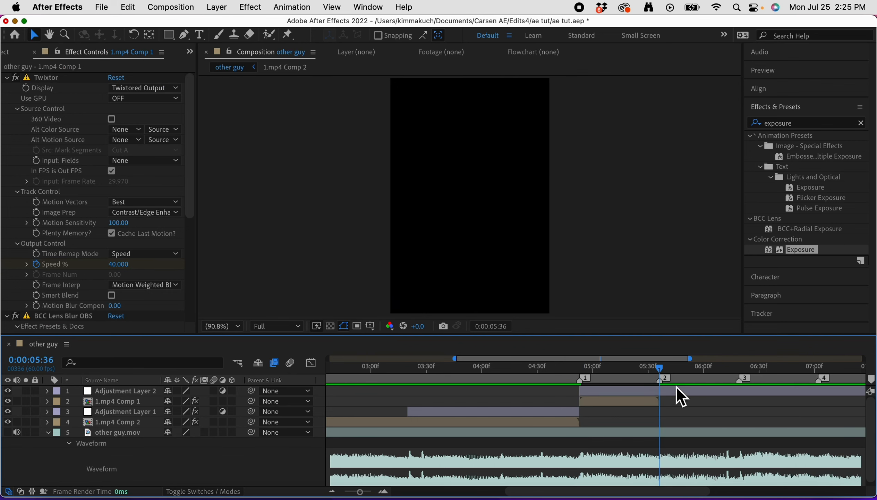
click(676, 390)
key(shift+super+d)
key(Delete)
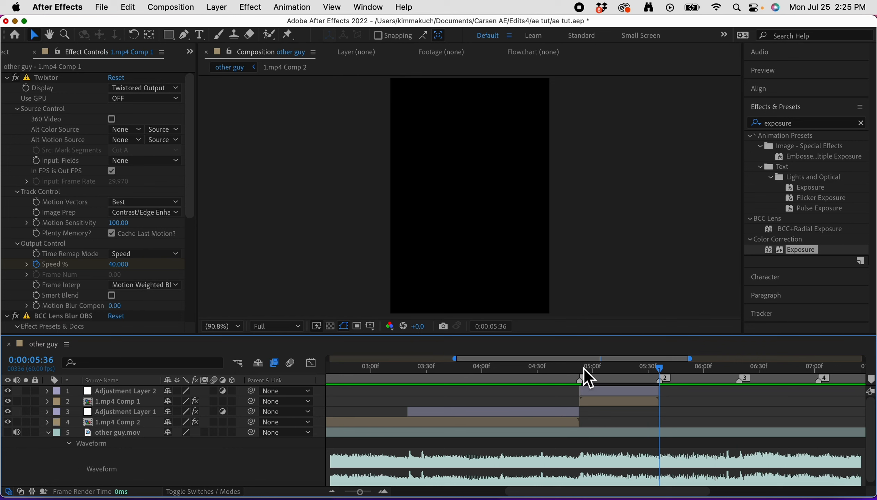
- Apply the Color Correction Exposure effect to Adjustment Layer 2 and keyframe Exposure at 0.75 at 0:00:04:53
click(581, 370)
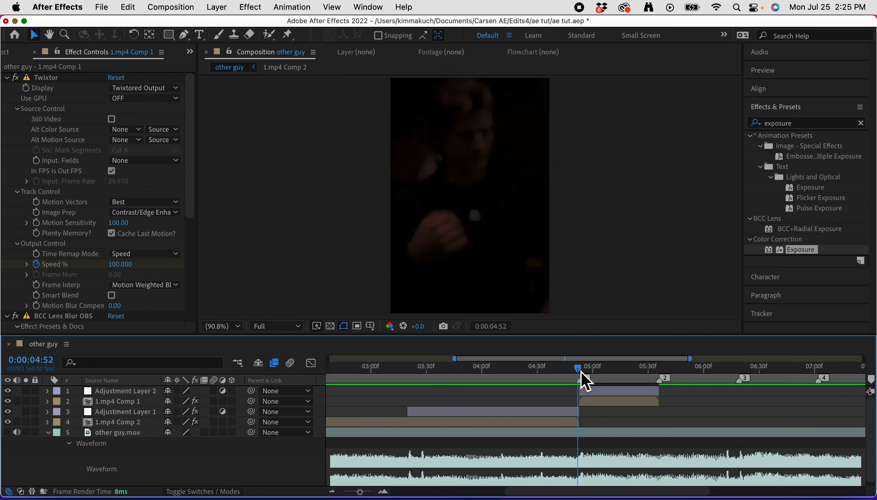
click(602, 394)
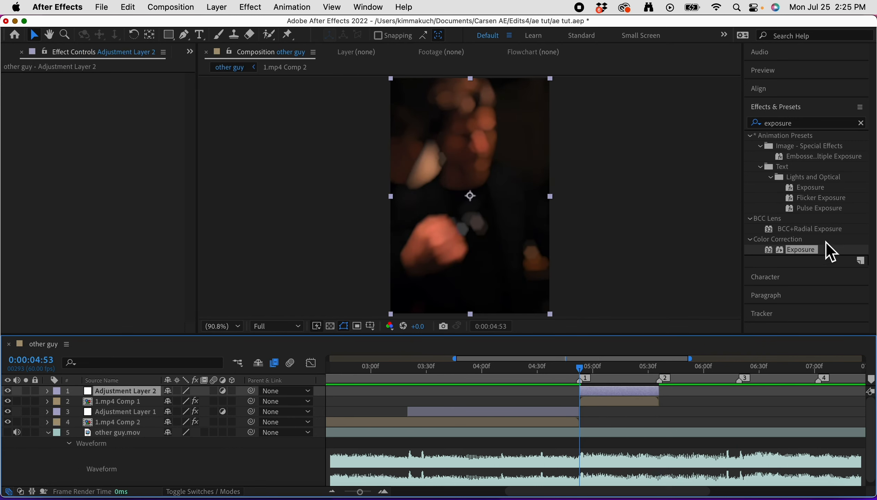
double_click(809, 252)
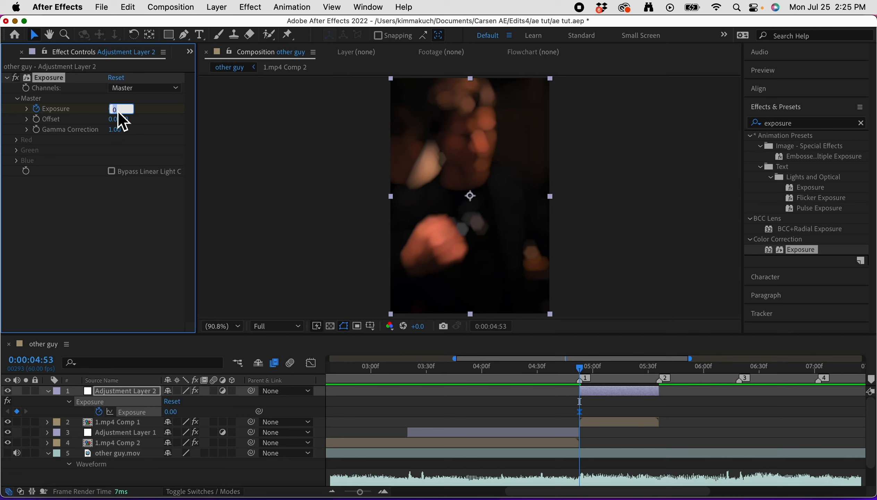
text(.75)
key(Return)
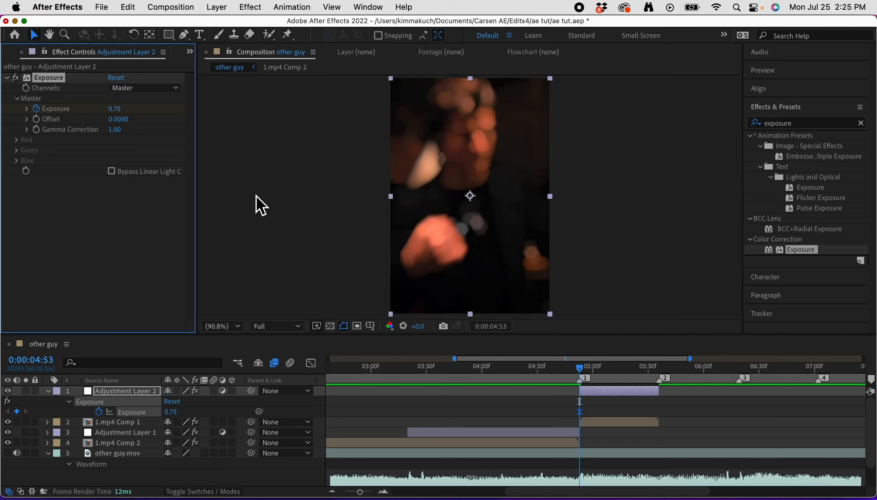
- Keyframe Adjustment Layer 2's Exposure to 0 at 0:00:05:25, and move the playhead to marker 2 at 0:00:05:36
click(639, 371)
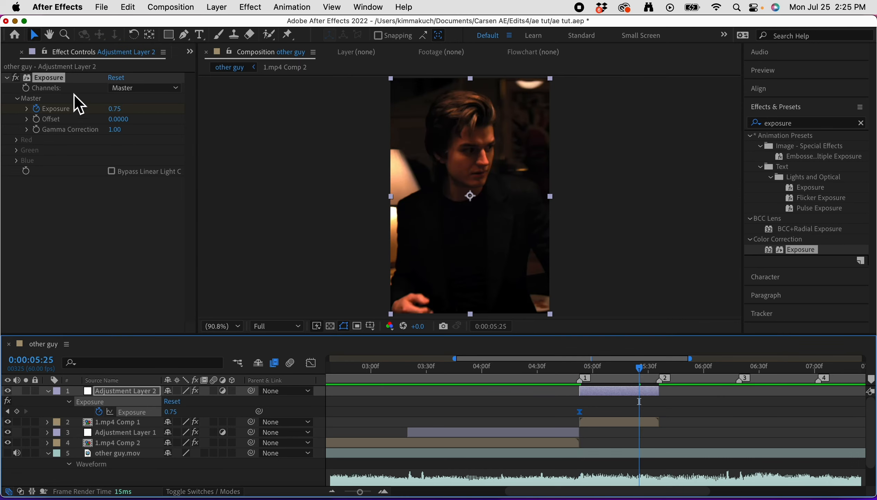
click(117, 109)
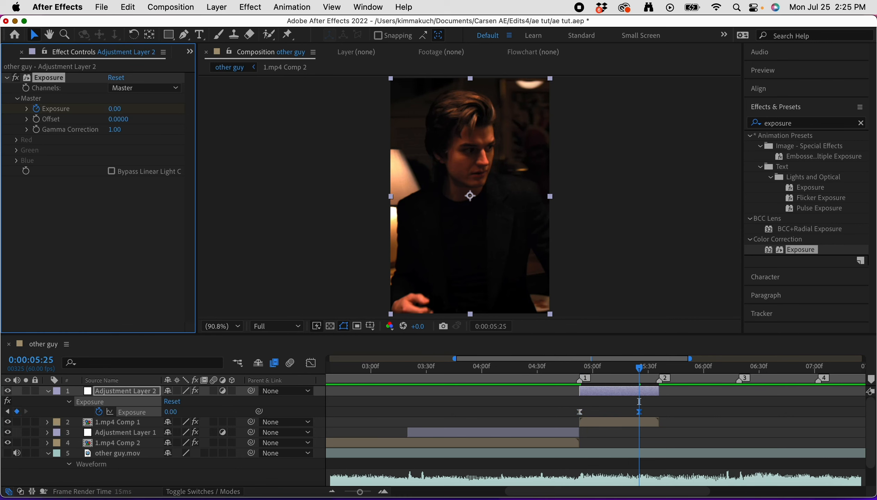
click(660, 372)
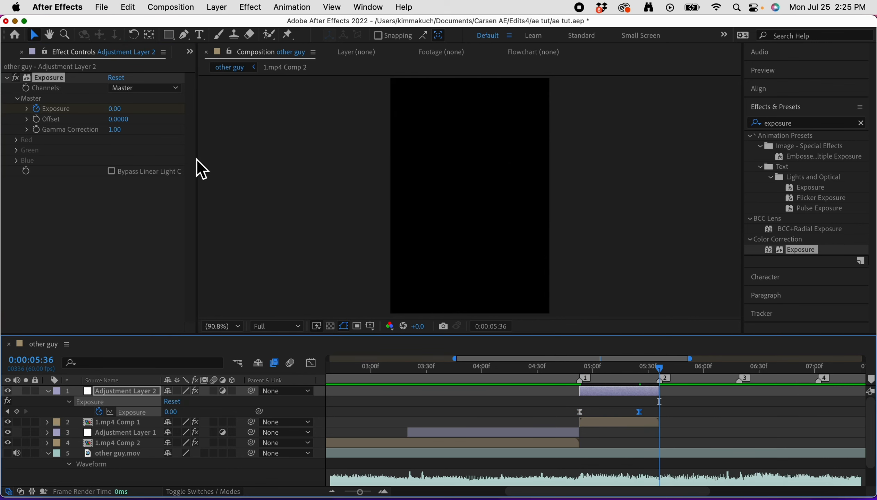
- Keyframe Adjustment Layer 2's Exposure at -3.00 at marker 2, at 0:00:05:36
click(122, 109)
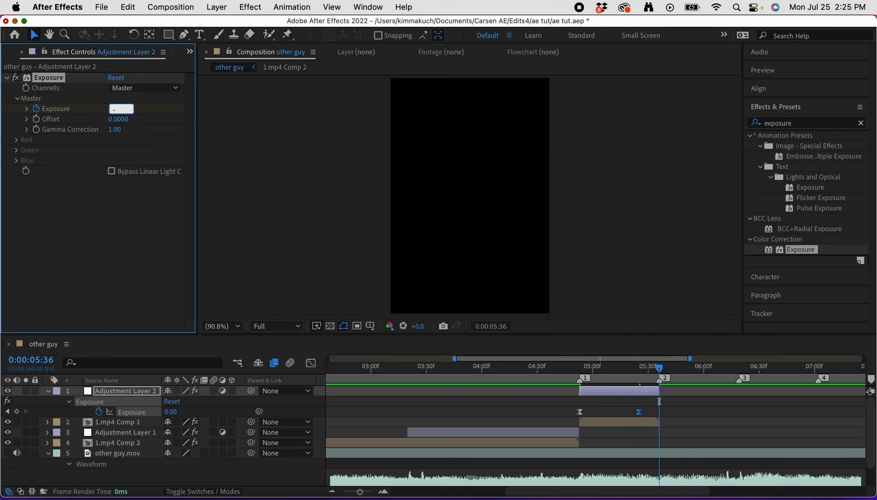
text(-3)
key(Return)
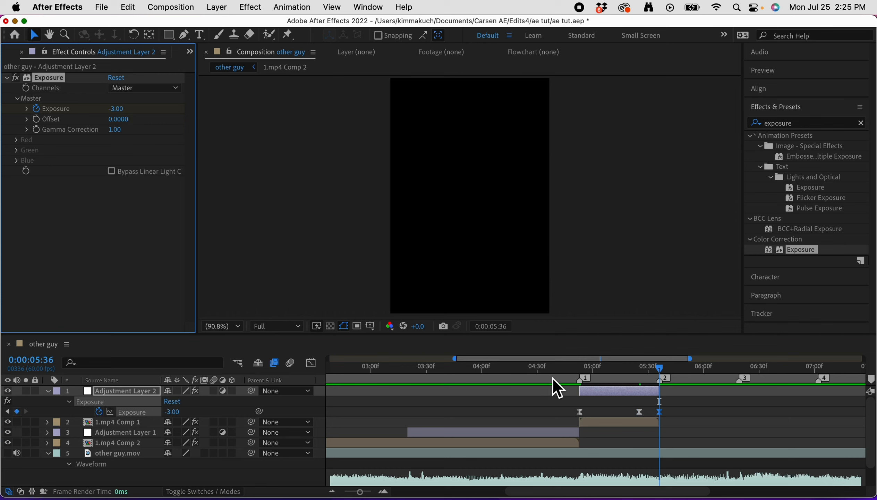
- Preview Adjustment Layer 2's exposure animation from 0:00:04:25 and save the project
drag(553, 378, 531, 440)
key(space)
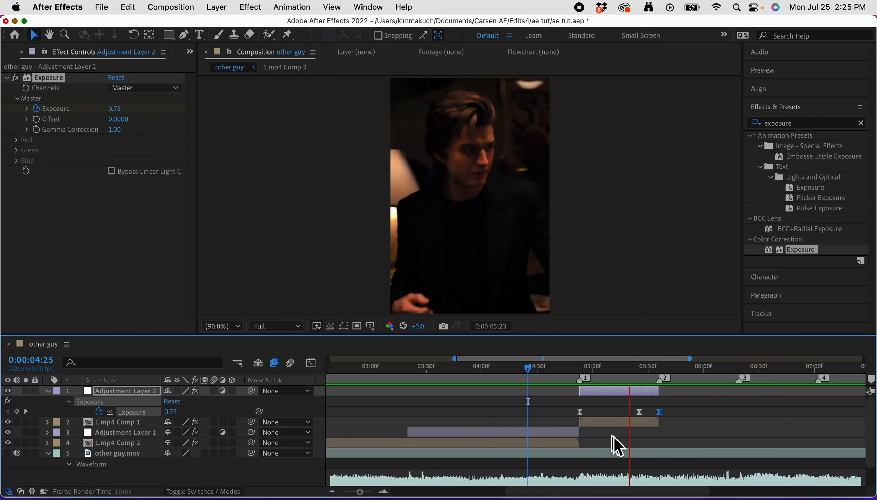
key(super+s)
- Collapse Adjustment Layer 2's keyframed properties and play the edit from 0:00:00:00
click(583, 372)
drag(581, 369, 664, 412)
key(u)
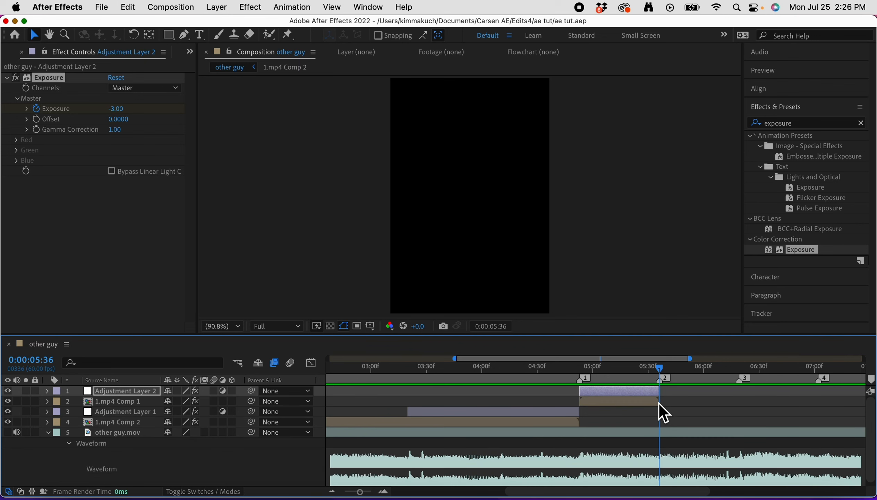
key(Home)
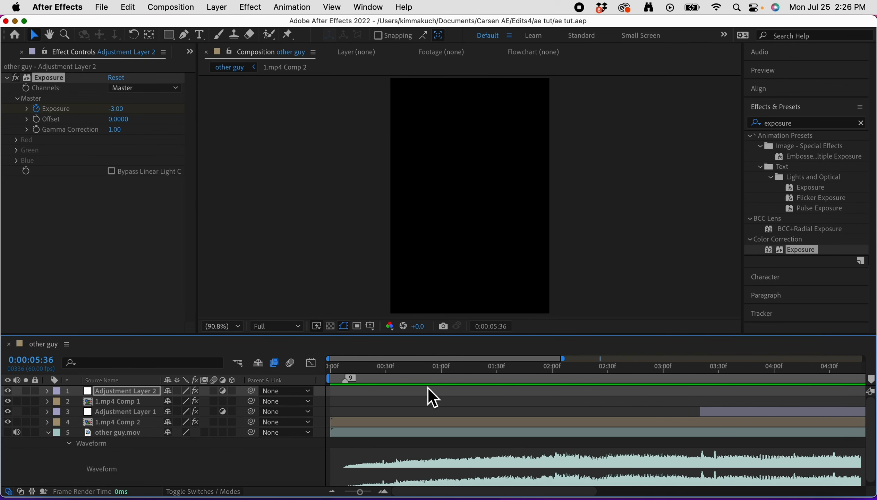
key(space)
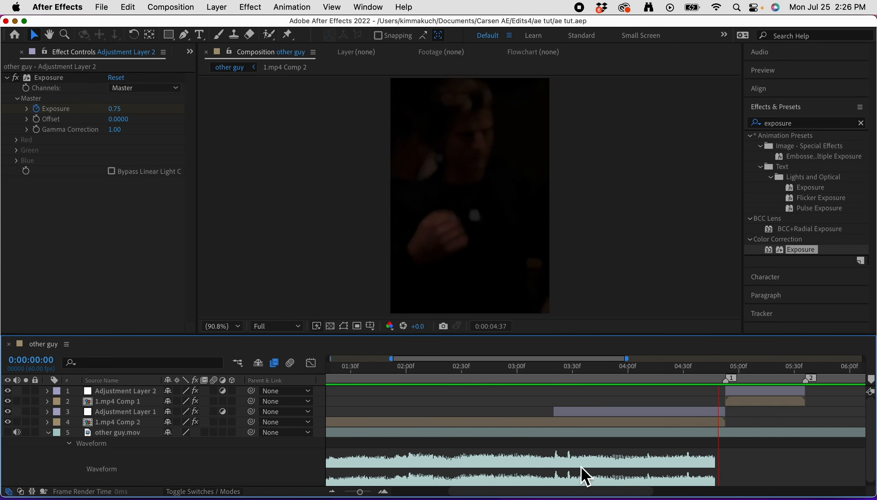
scroll(380, 381, left, 5)
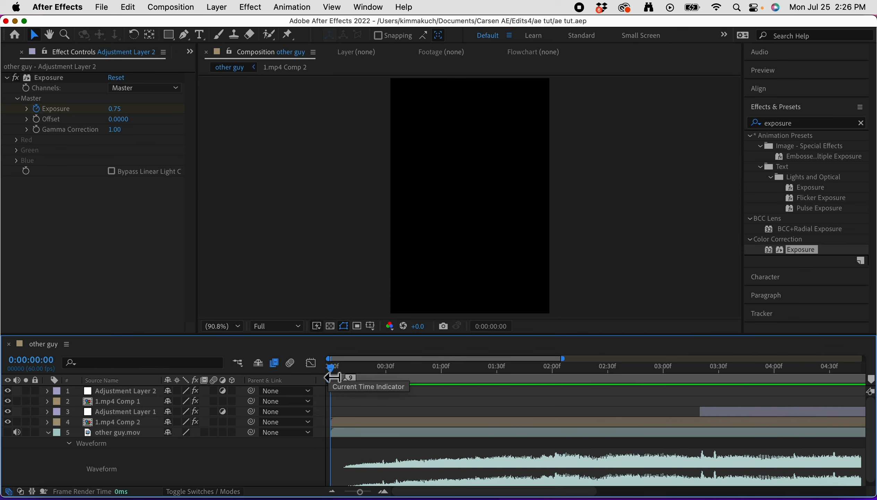
- Switch to Safari, replay the opening lyric text of the reference TikTok edit, and return to After Effects
click(381, 494)
click(349, 289)
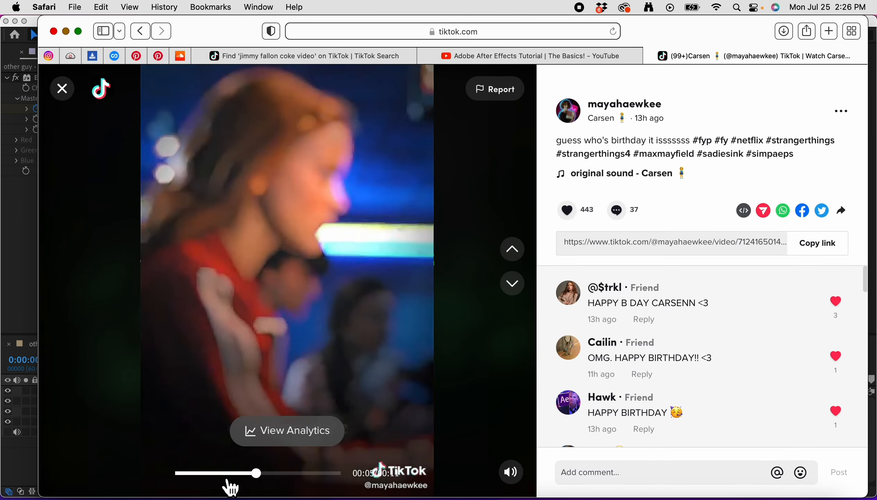
drag(219, 475, 175, 474)
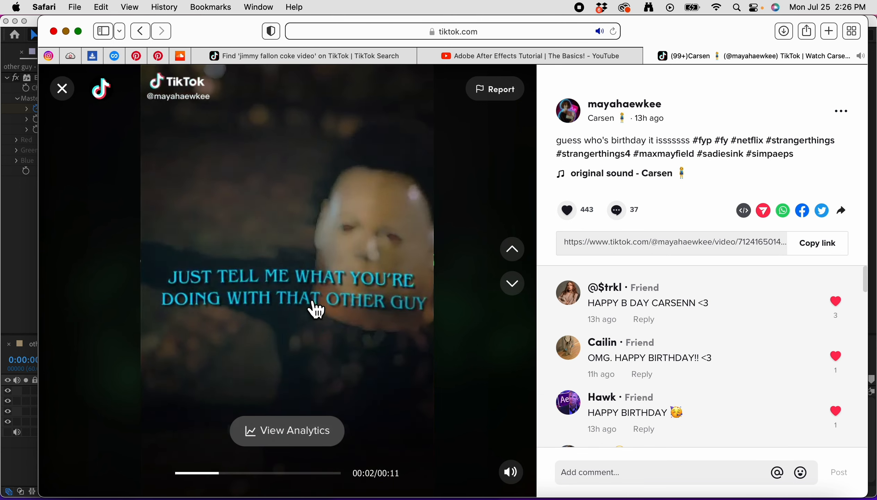
click(352, 314)
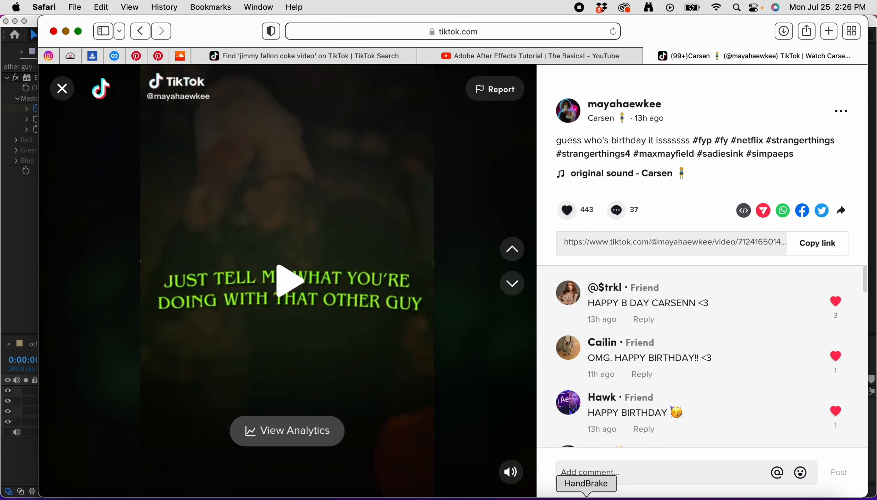
click(337, 306)
click(337, 308)
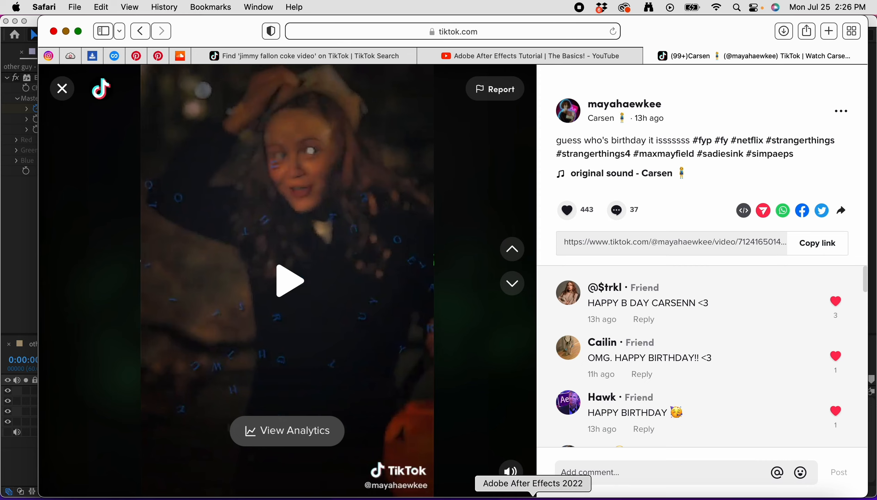
click(530, 497)
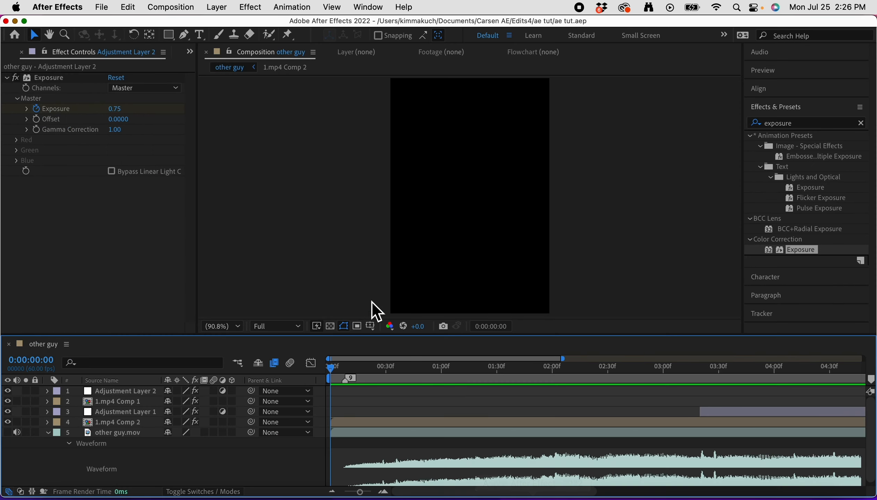
- Tidy the workspace: close Effect Controls, clear the effects search, and collapse the S2 folder and the other guy.mov waveform
click(26, 54)
click(861, 123)
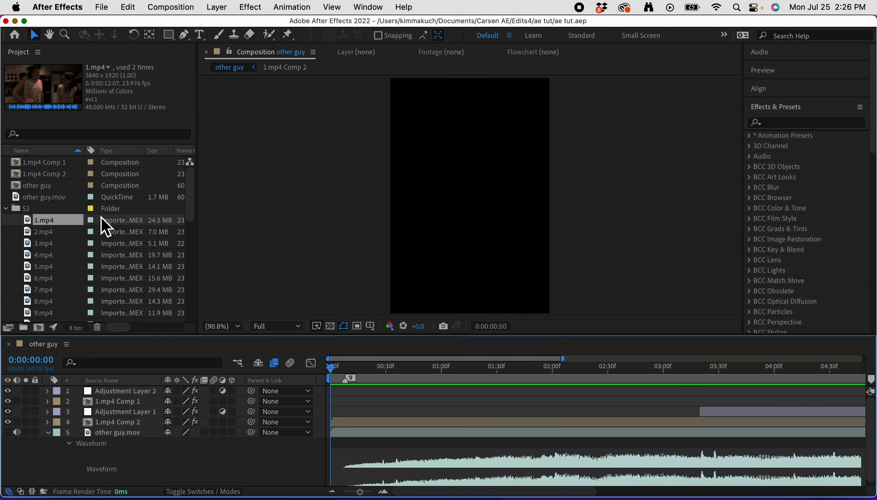
click(6, 209)
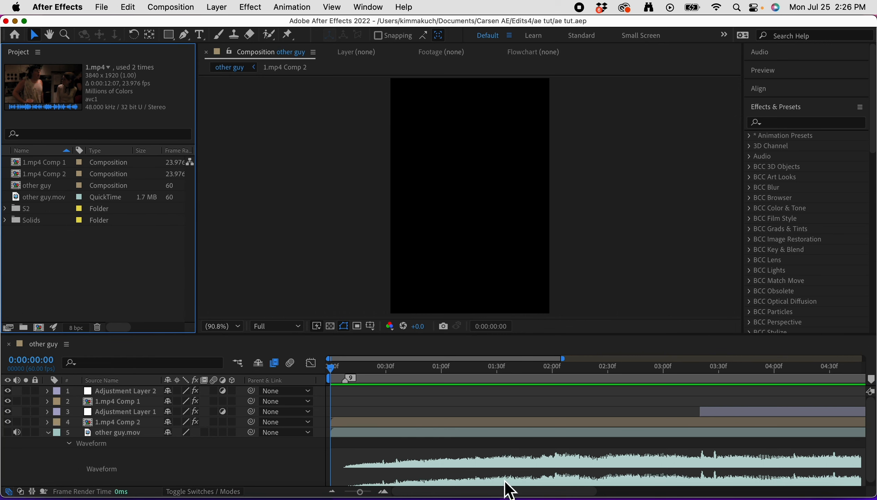
key(t)
key(t)
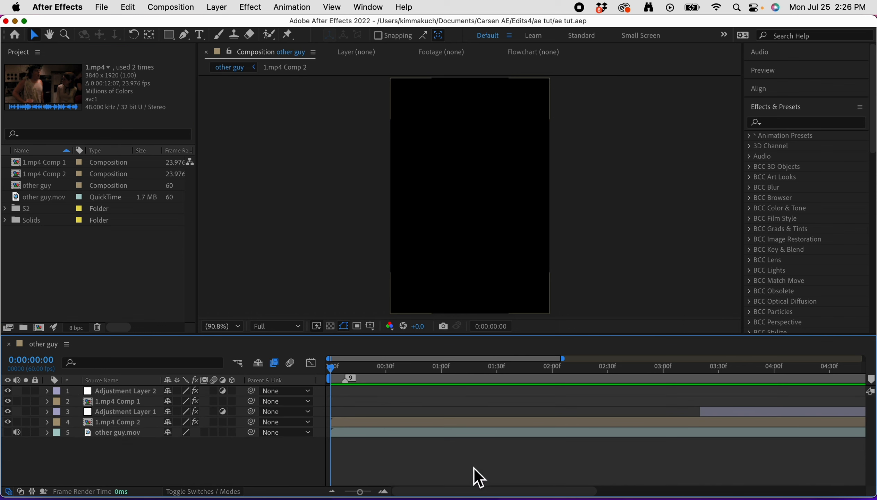
- Select the 1.mp4 Comp 2 layer and move the playhead to 0:00:01:33
click(478, 419)
key(t)
drag(478, 436, 429, 443)
key(t)
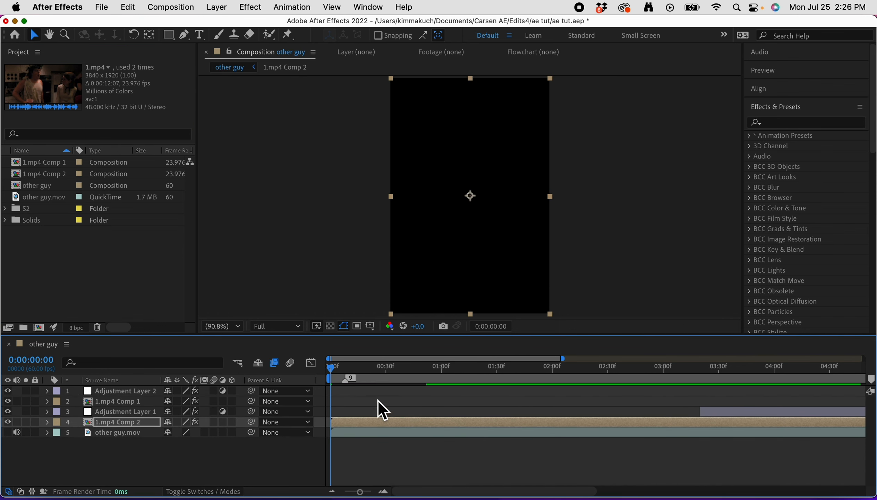
key(h)
key(space)
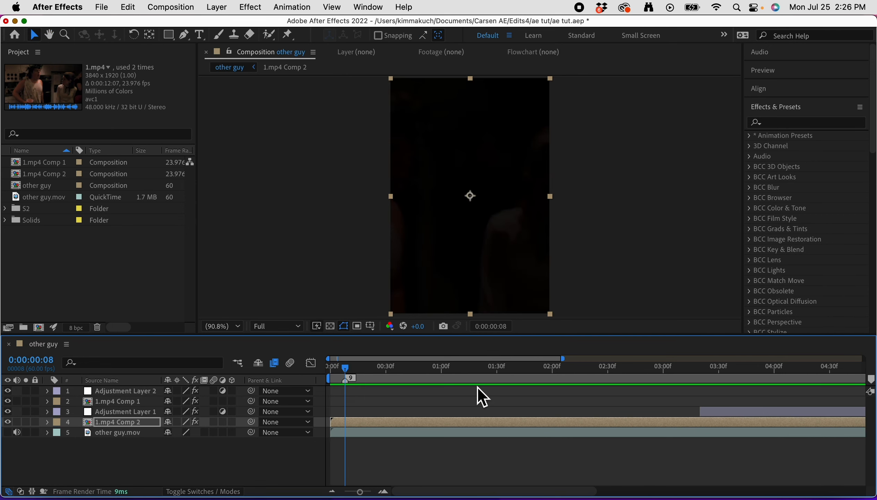
click(503, 370)
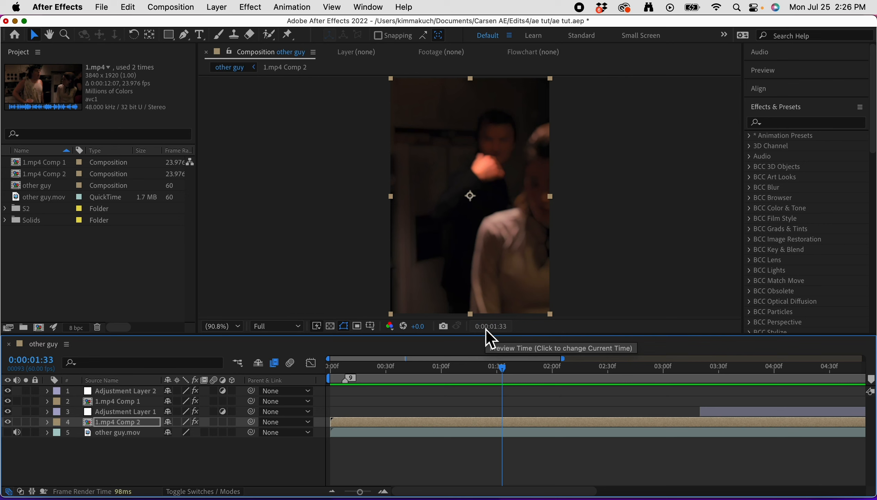
- Activate the Type tool and set the font to Times New Roman
key(super+t)
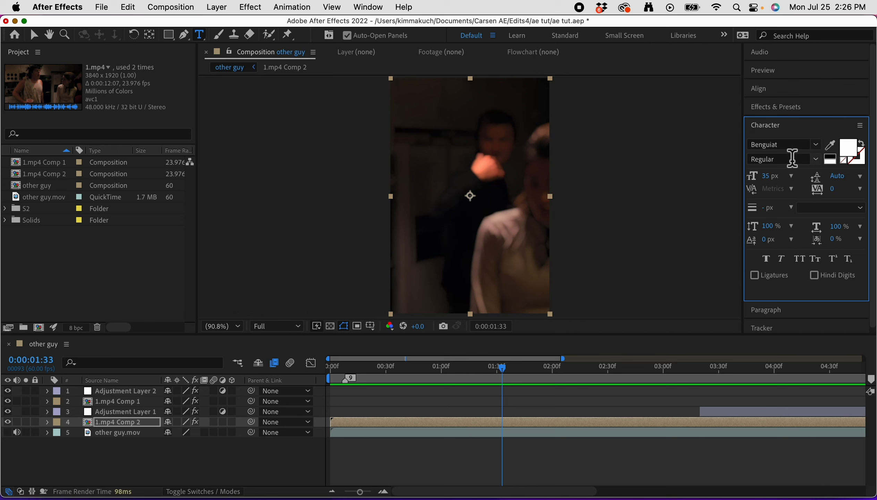
click(816, 144)
scroll(710, 274, down, 2)
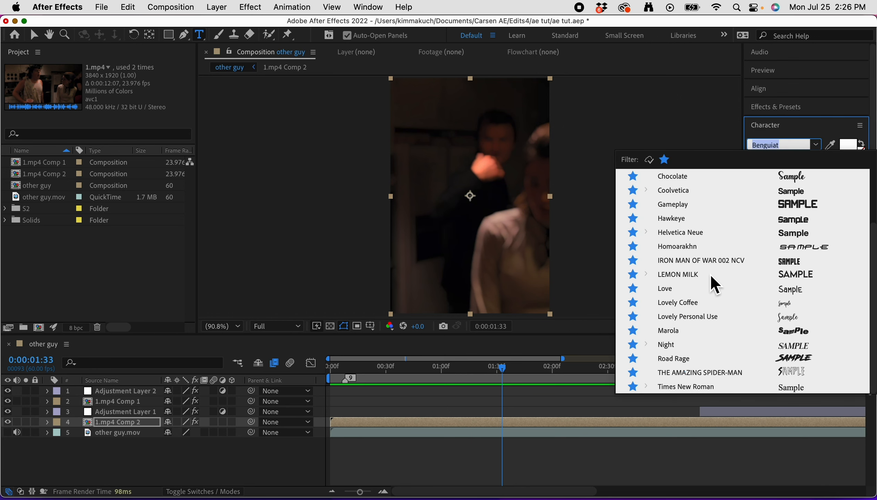
click(686, 388)
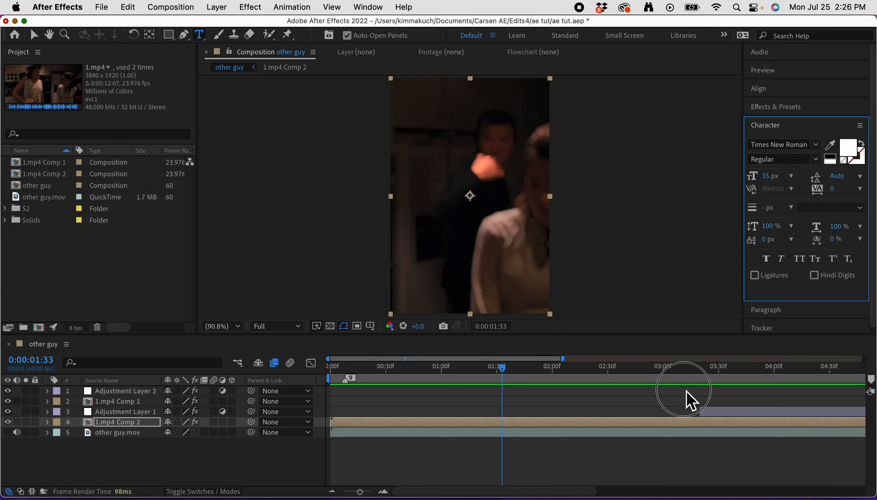
- Switch to Safari to check the lyric wording in the reference TikTok edit, and return to After Effects
click(385, 496)
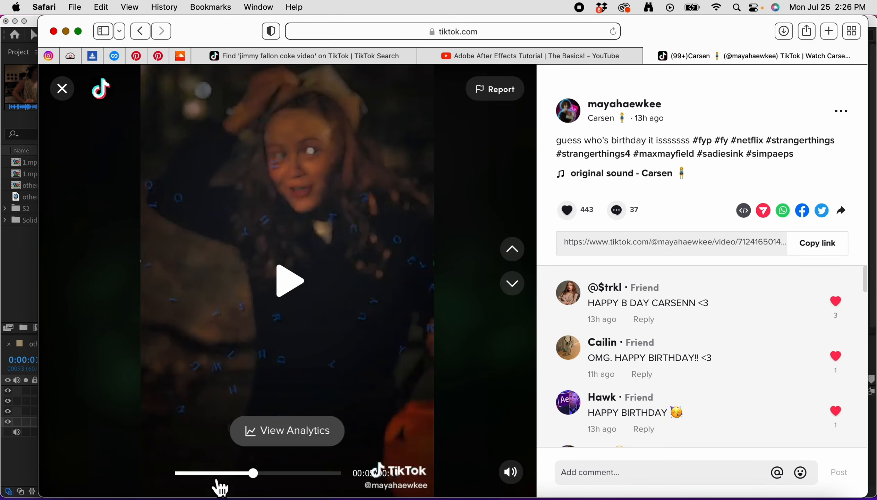
click(213, 475)
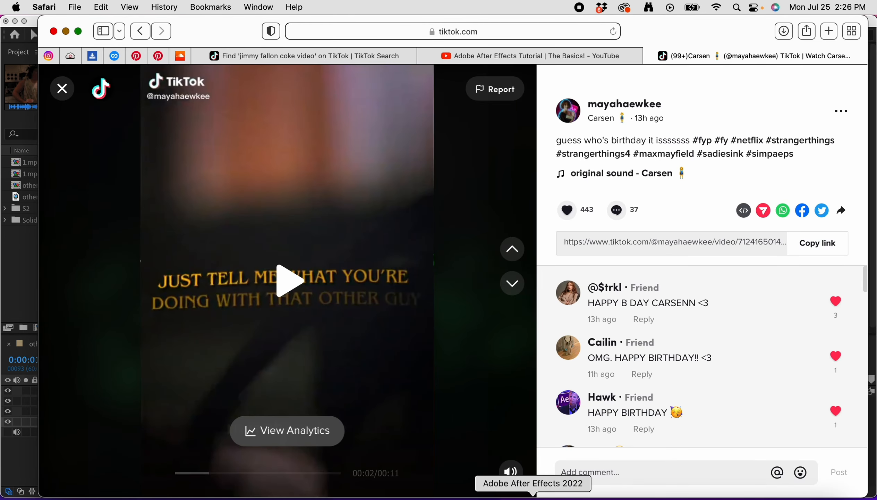
click(532, 496)
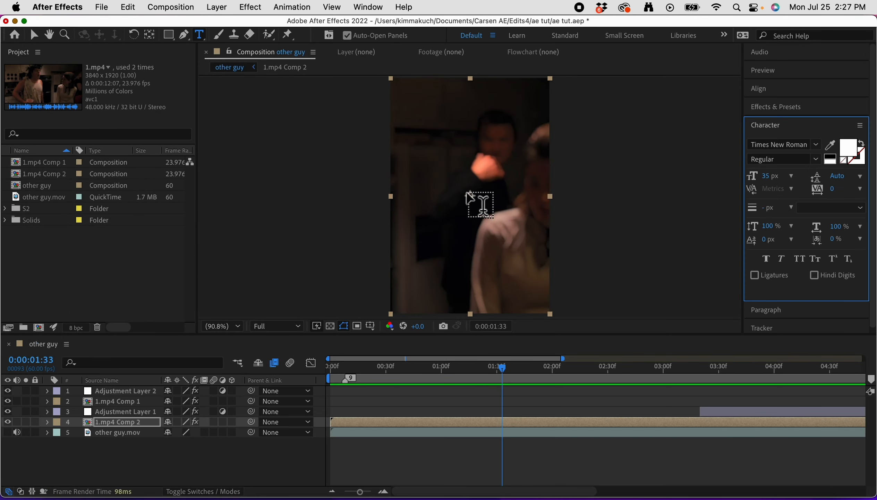
- Add a two-line text layer over the clip reading "JUST TELL ME WHAT YOU'RE" and "DOING WITH THAT OTHER GUY"
click(464, 201)
text(JUST)
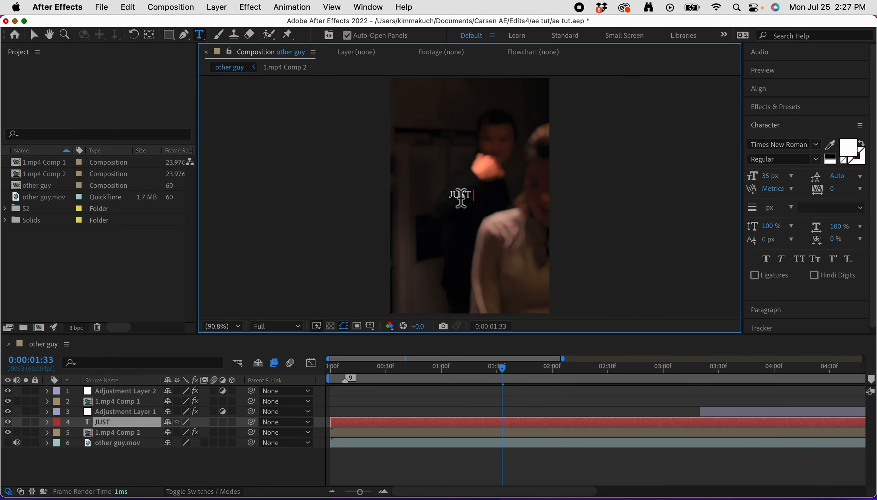
text( TELL ME WH)
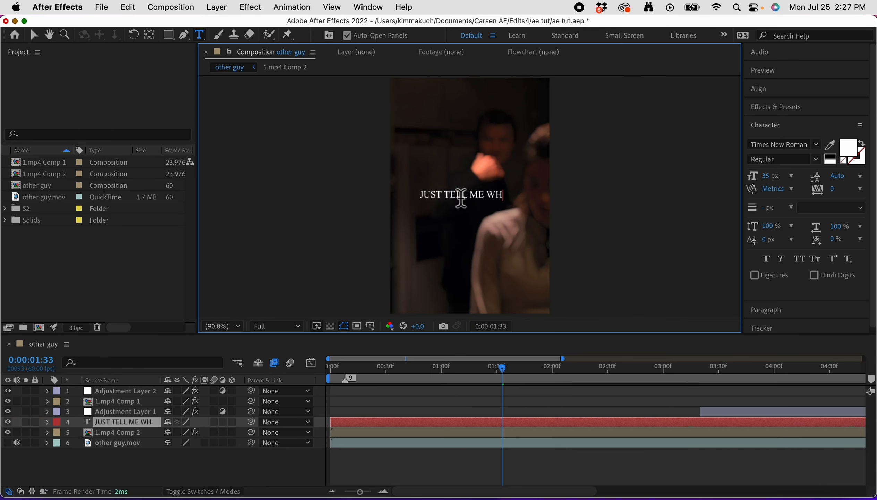
text(AT YO)
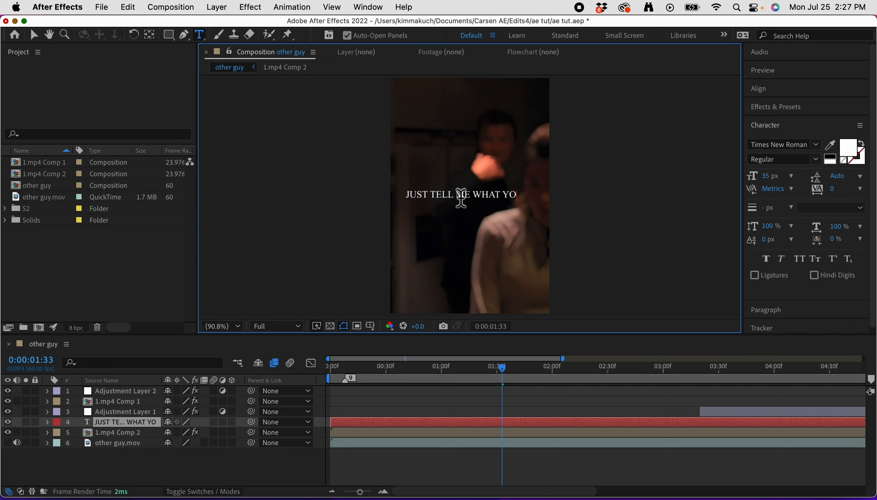
text(U'RE)
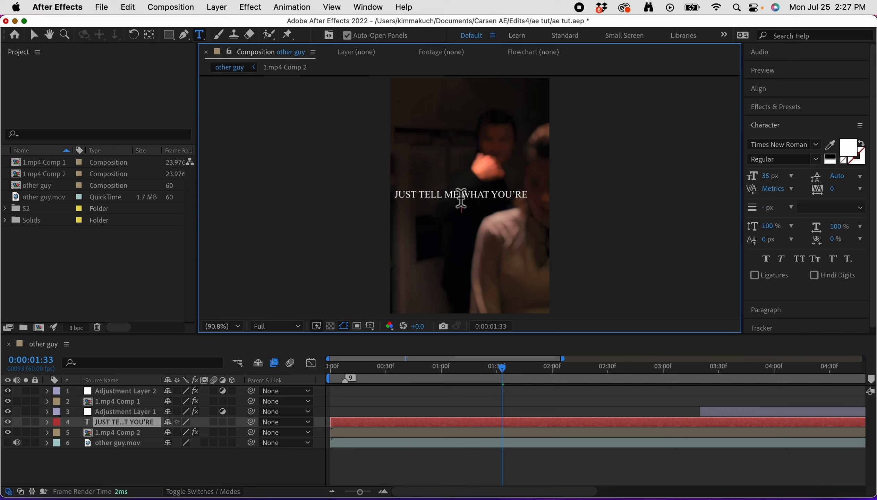
text(DOING WIT)
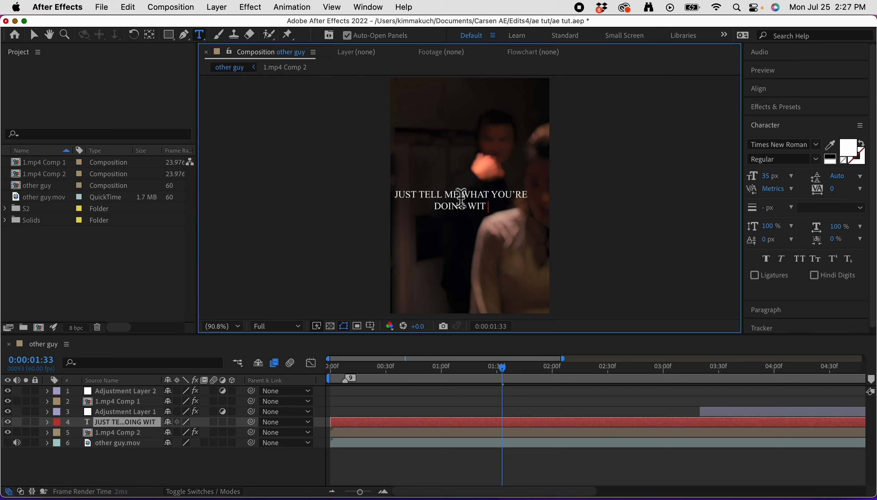
text(H THAT)
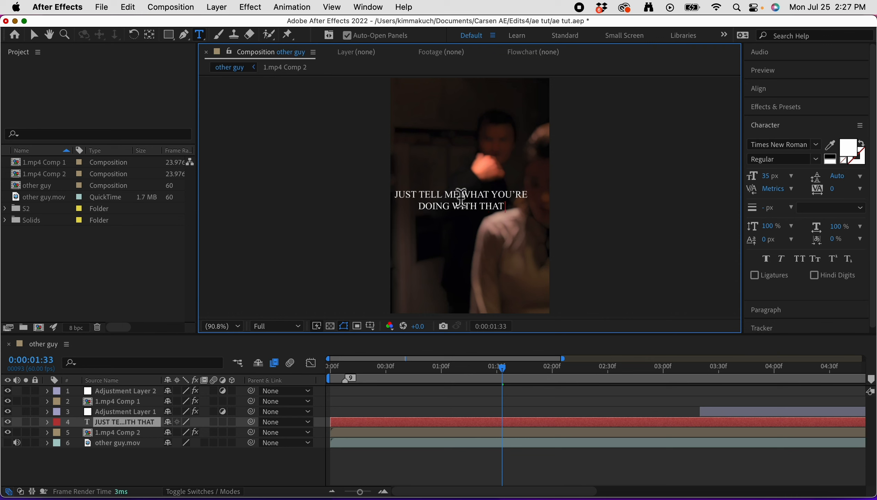
text( OTHER GUY)
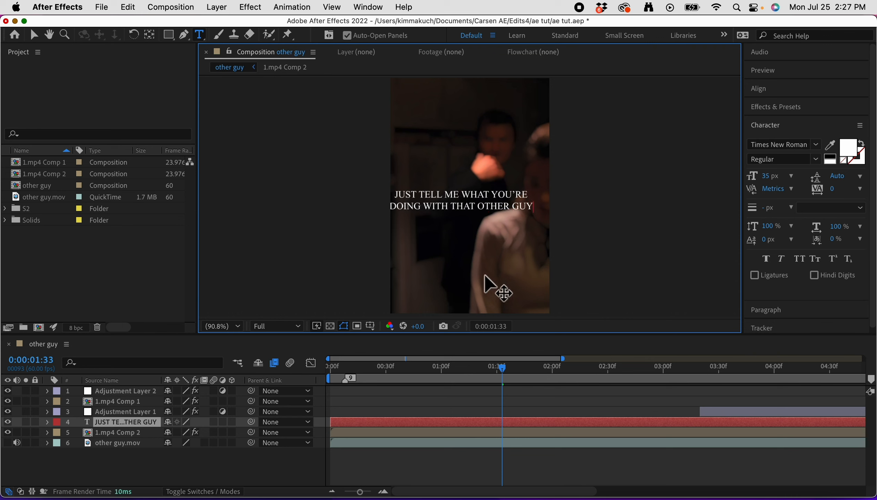
click(510, 422)
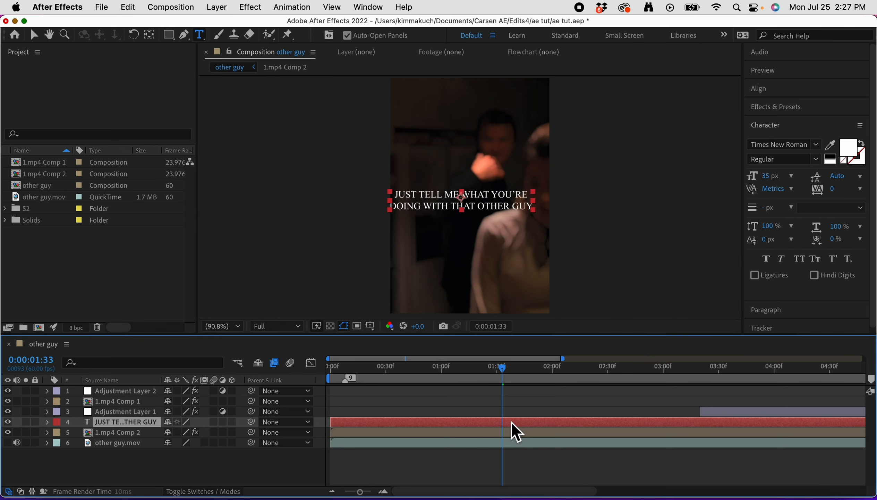
- Center the lyric text layer horizontally and vertically in the composition and turn view refresh back on
click(771, 88)
key(Caps_Lock)
click(839, 119)
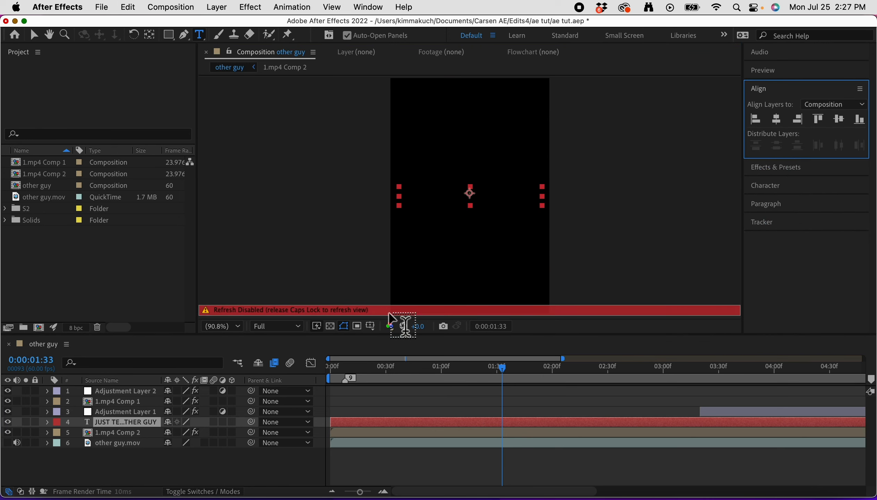
key(Caps_Lock)
- Check how the lyric text shows across the cut at marker 1 and move its layer to the top of the layer stack
drag(504, 369, 346, 407)
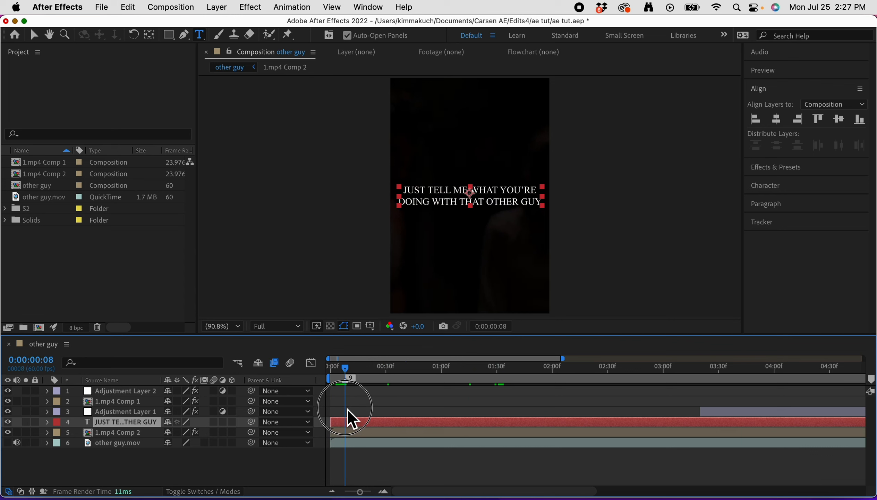
click(698, 379)
scroll(752, 433, right, 10)
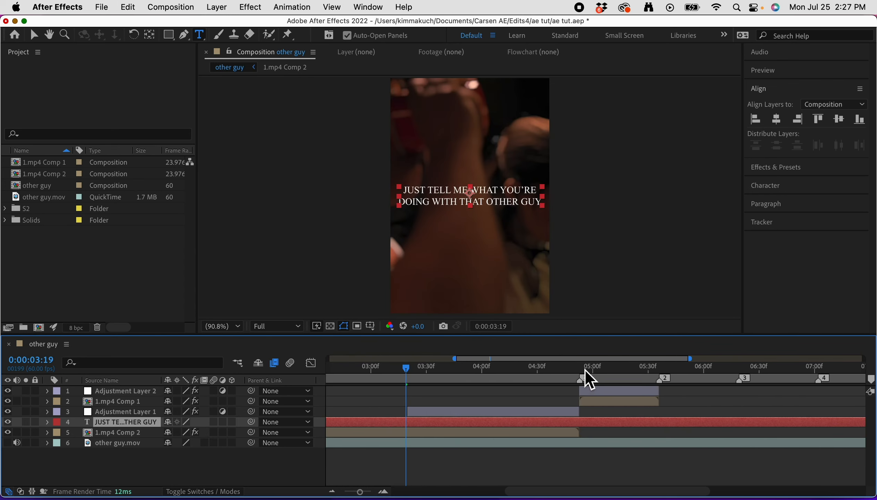
click(585, 371)
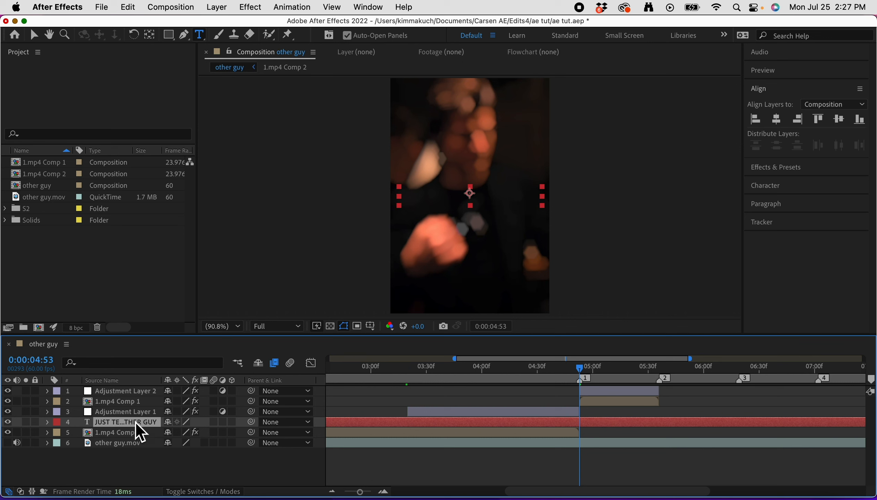
drag(135, 423, 129, 389)
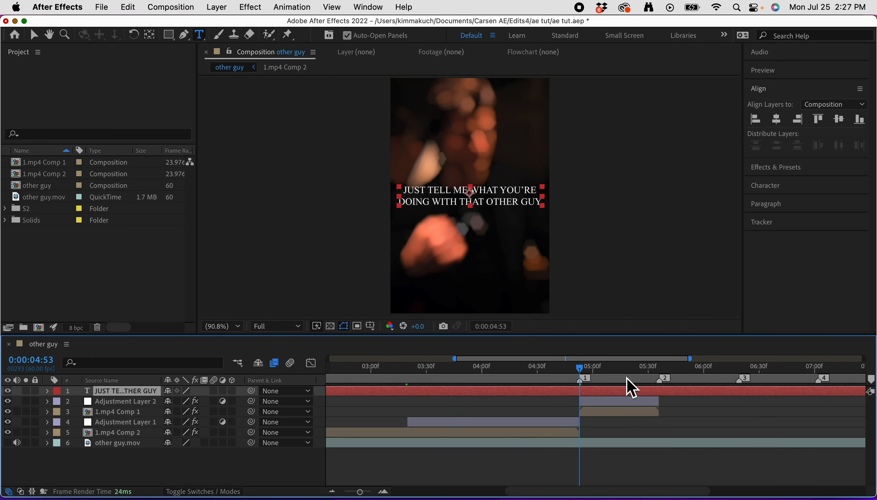
- Trim the end of the lyric text layer to about 06:00 by splitting it and deleting the remainder, and save the project
mouse_move(664, 374)
mouse_down()
mouse_move(685, 397)
mouse_move(706, 398)
mouse_move(607, 395)
mouse_move(556, 416)
mouse_move(664, 407)
mouse_move(640, 400)
mouse_move(570, 416)
mouse_move(656, 416)
mouse_up()
key(shift+super+d)
key(Delete)
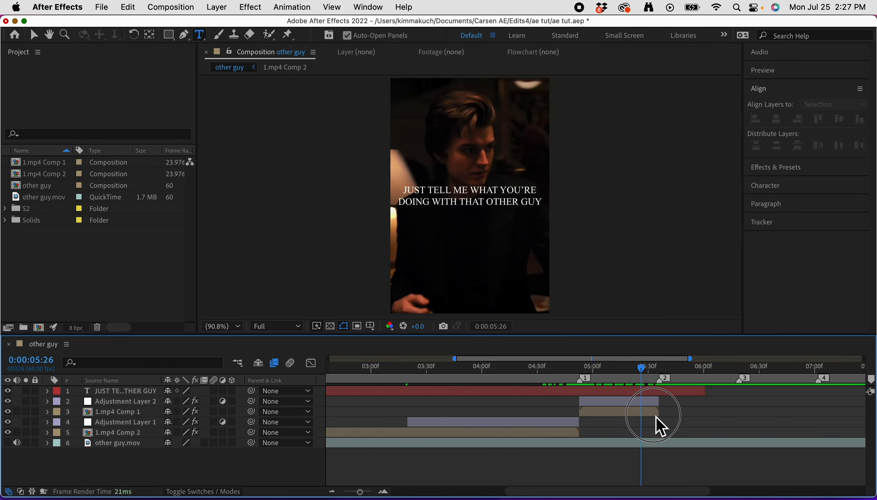
key(Home)
key(cmd+s)
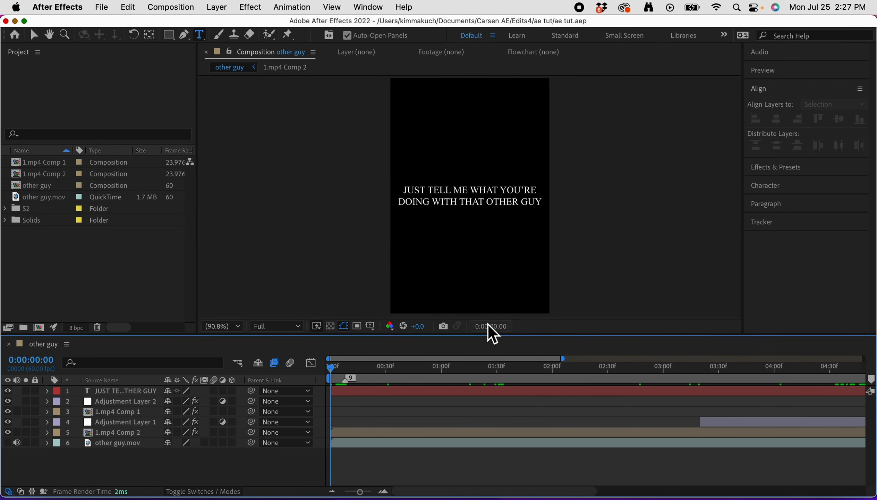
- Apply the Turbulent Displace effect to the lyric text layer
key(v)
click(459, 390)
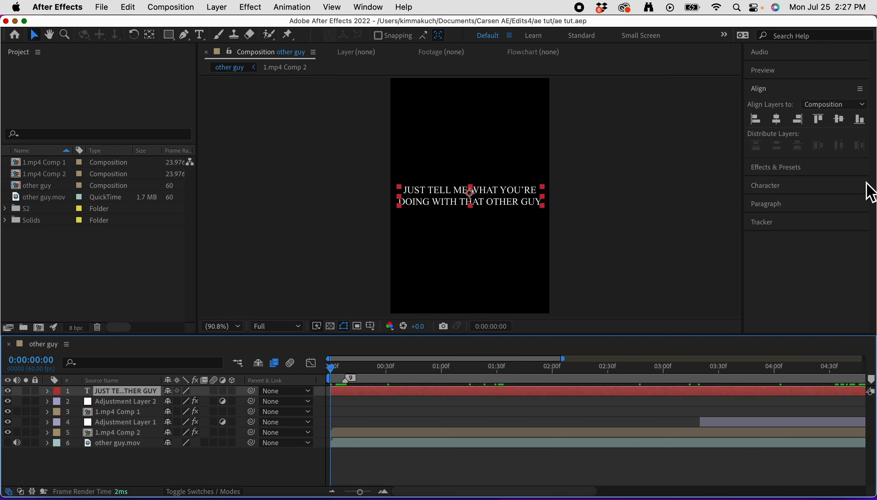
click(787, 167)
click(820, 123)
text(turb)
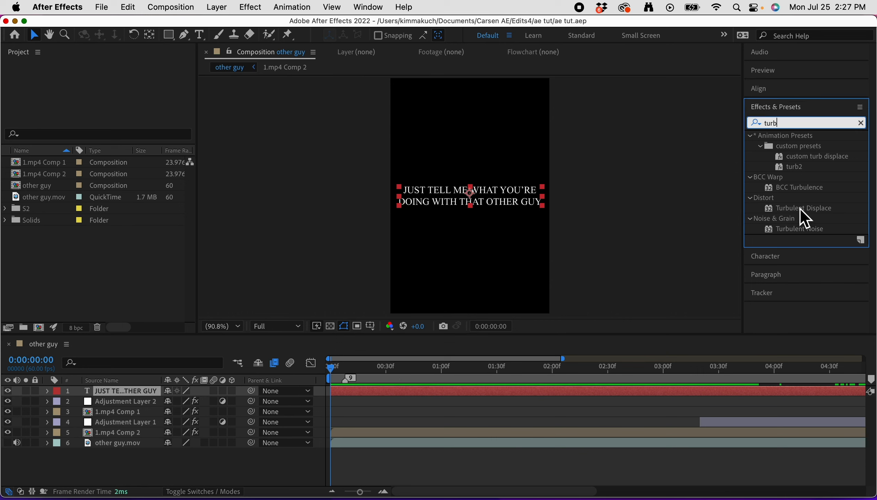
drag(801, 208, 585, 392)
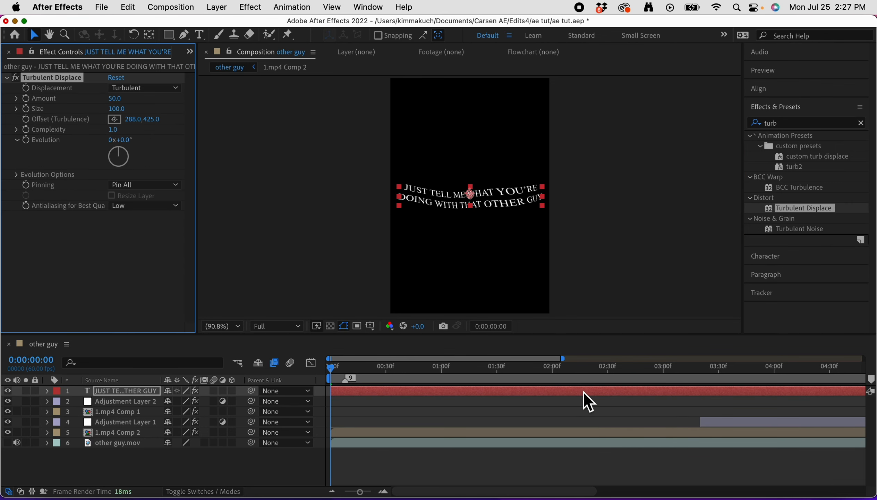
- Set the Turbulent Displace amount to 6 and its size to 80
click(116, 99)
text(6)
key(Return)
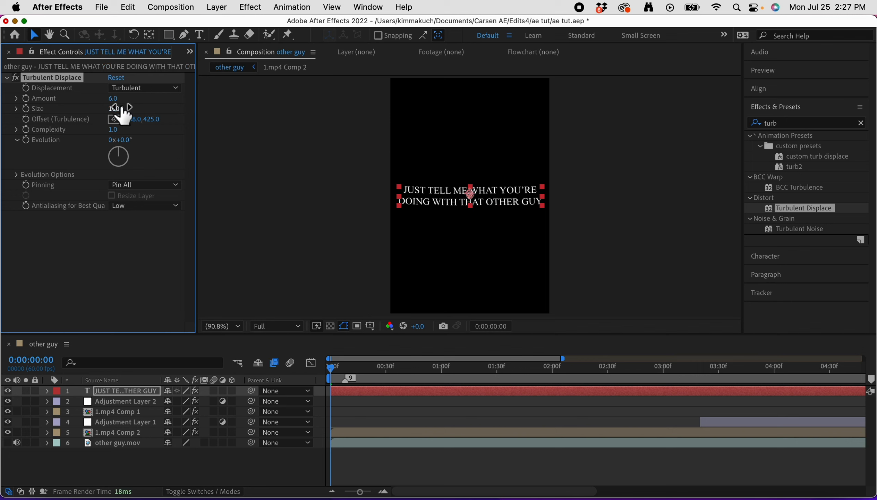
click(119, 109)
text(80)
key(Return)
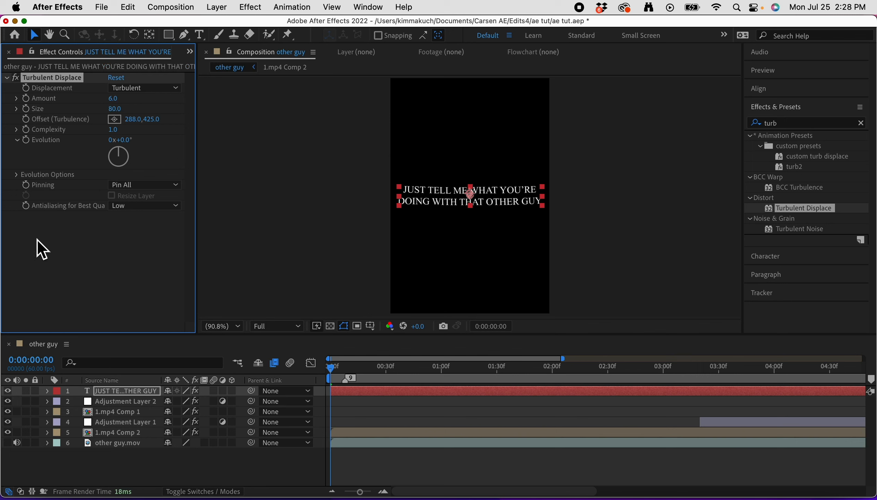
- Add the expression time*8 to the Random Seed property under Turbulent Displace's Evolution Options
click(16, 174)
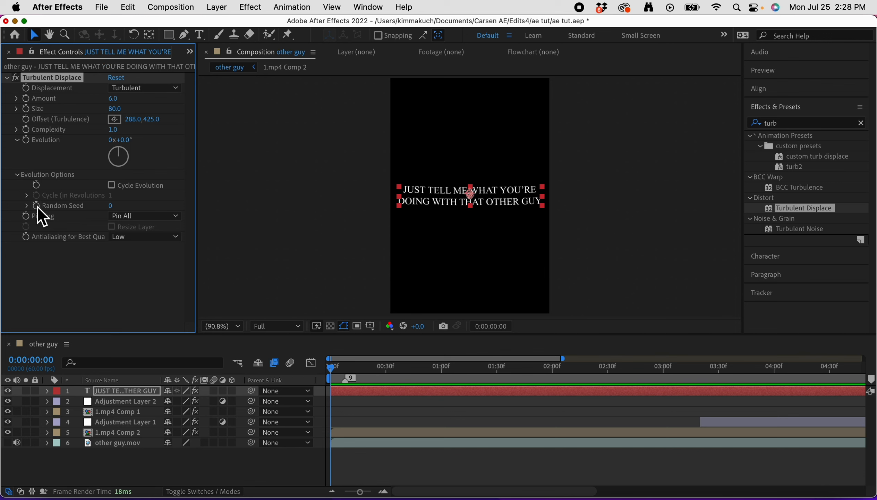
alt+click(36, 206)
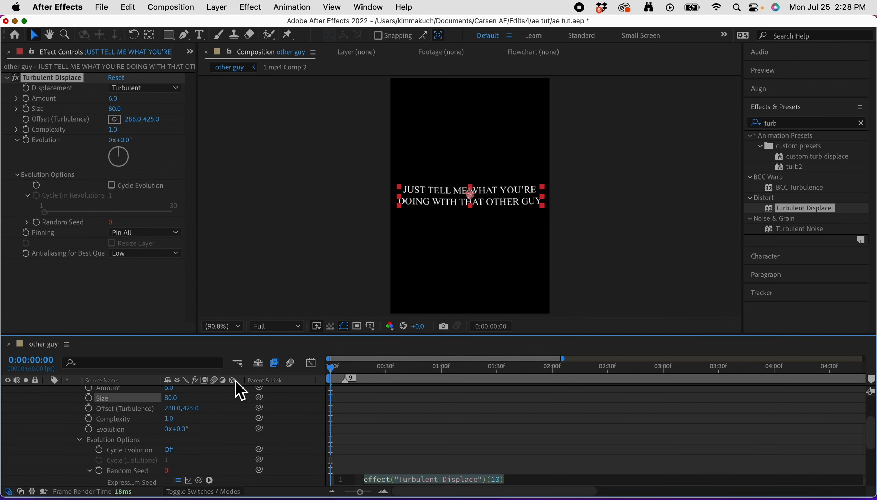
text(time*)
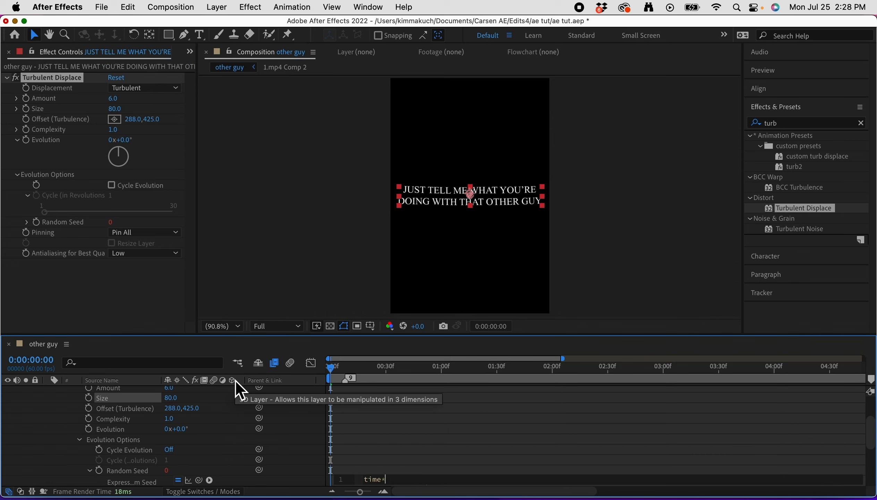
text(8)
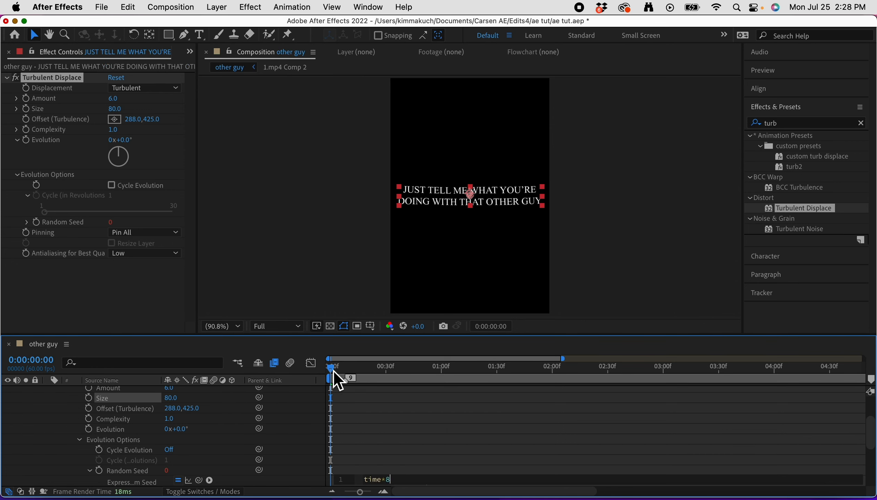
click(378, 426)
- Preview the displaced lyric text from the start, collapse the layer's properties and close its effect controls
key(space)
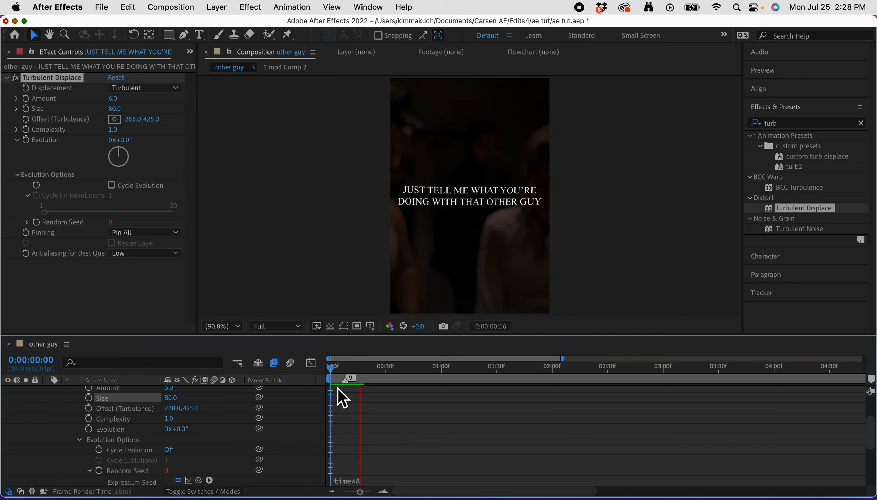
key(space)
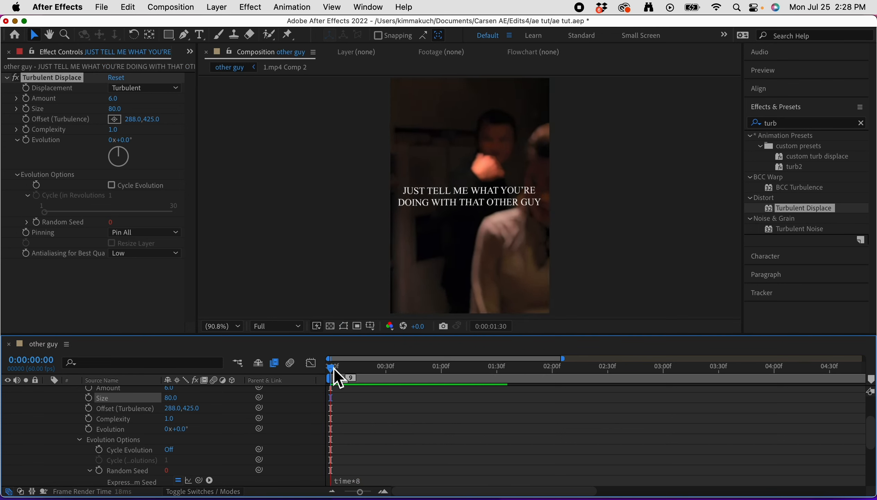
scroll(135, 430, up, 5)
click(52, 395)
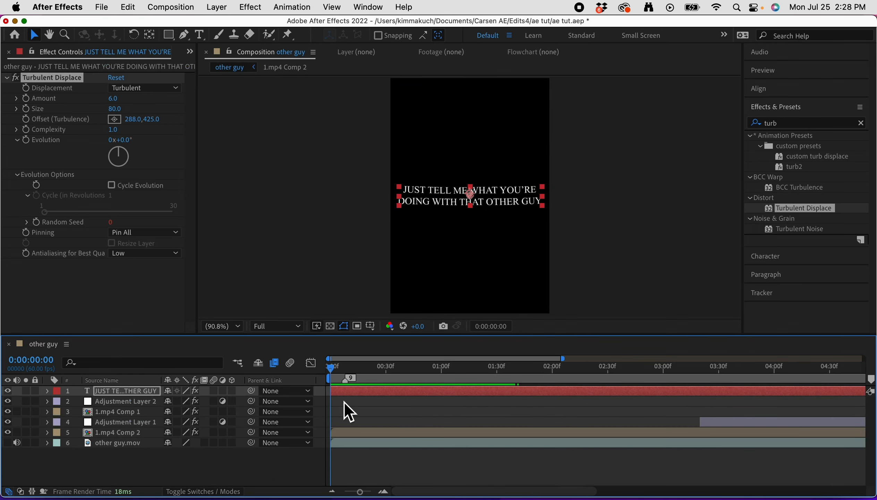
click(9, 52)
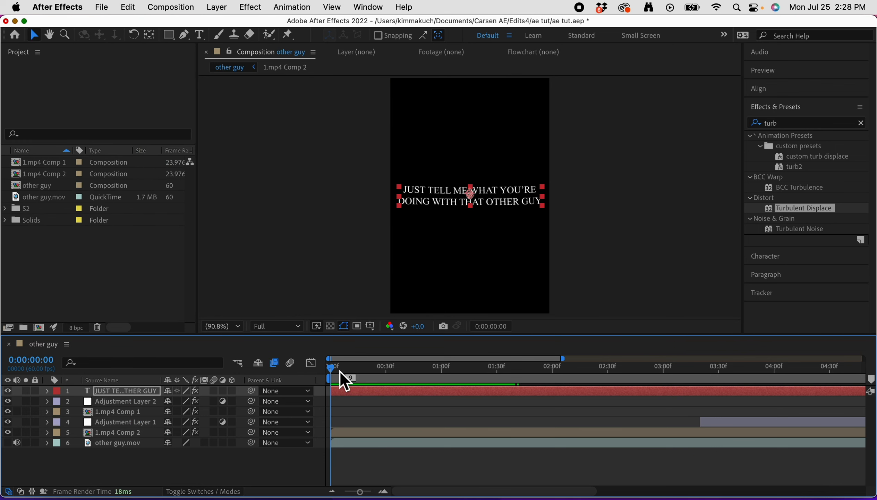
key(space)
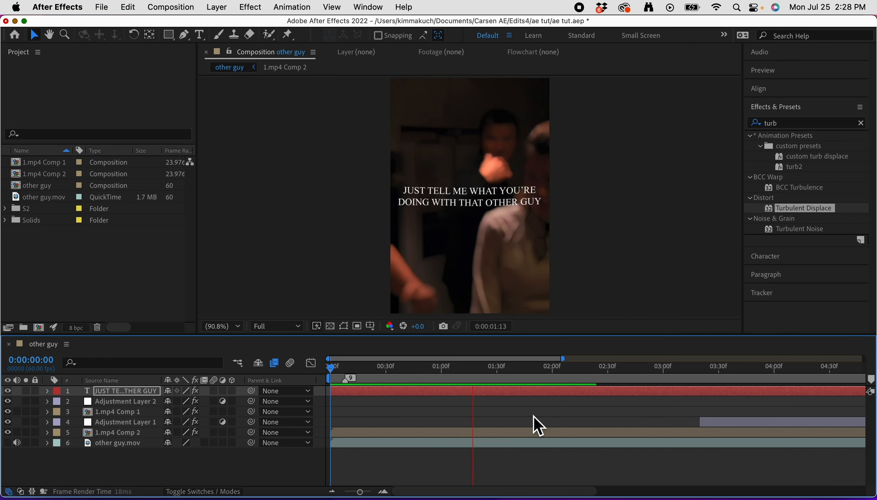
key(space)
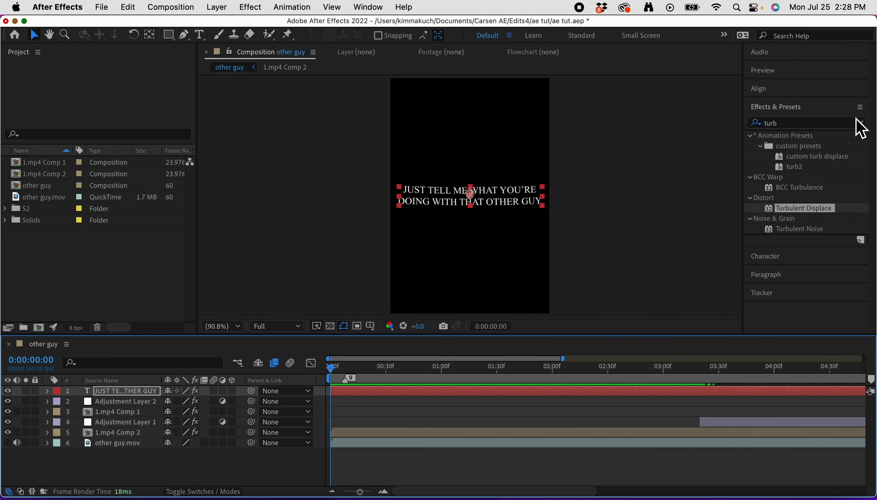
- Find the Wave Warp effect and apply it to the lyric text layer
click(820, 125)
text(wave)
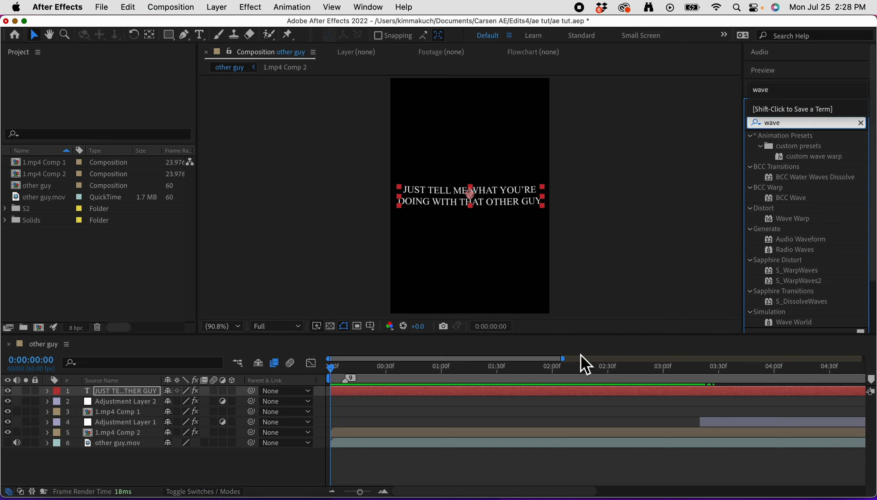
click(449, 392)
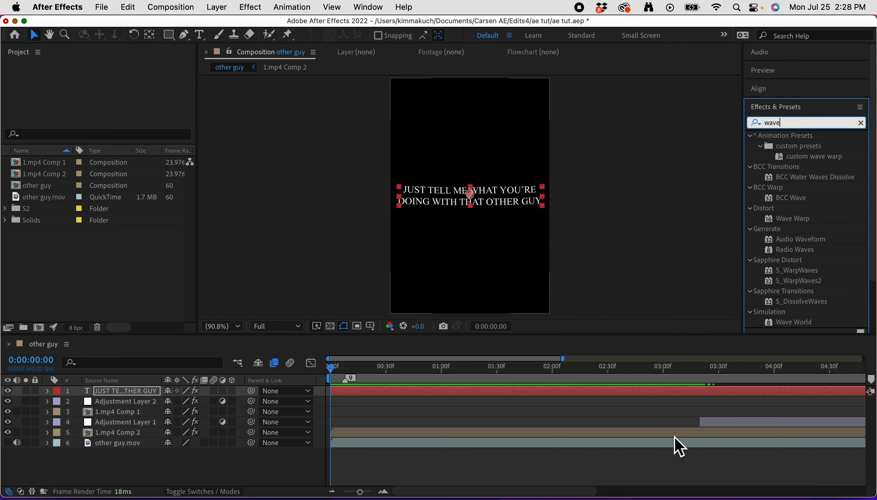
double_click(801, 219)
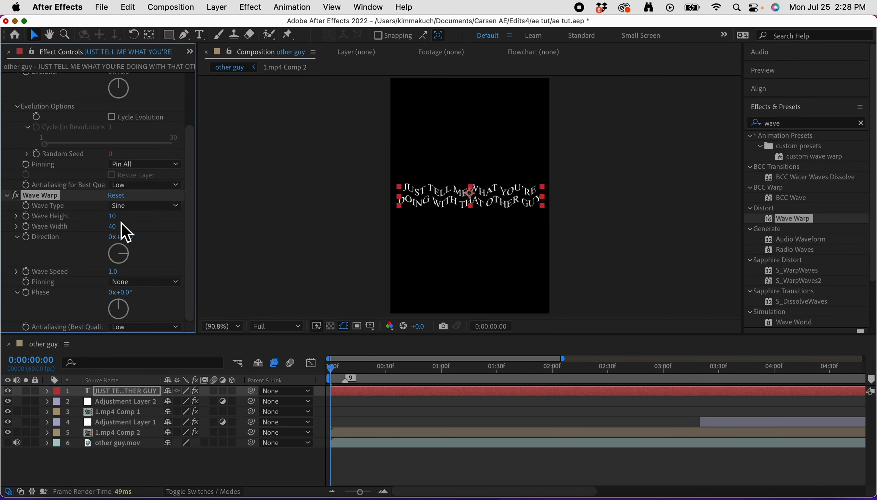
- Set the Wave Warp's wave height to 5, wave width to 450 and direction to 125°
click(113, 216)
text(5)
key(Return)
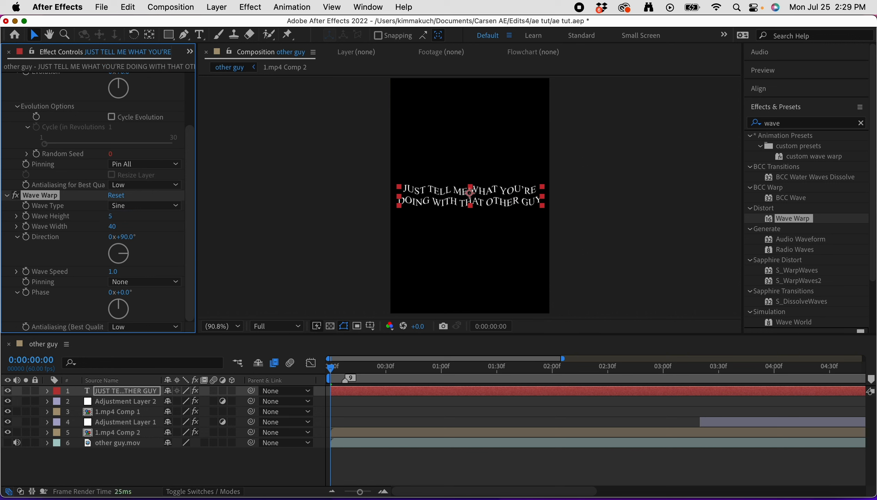
click(116, 228)
text(450)
key(Return)
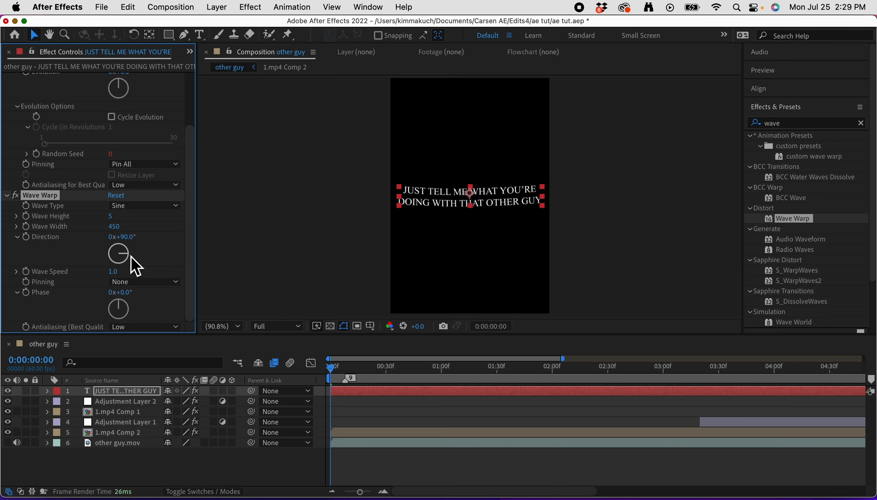
drag(130, 256, 130, 260)
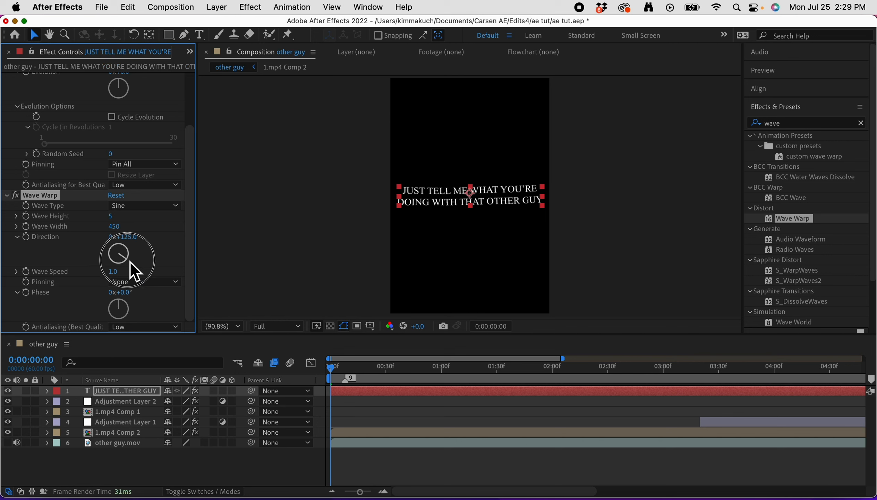
drag(130, 262, 130, 262)
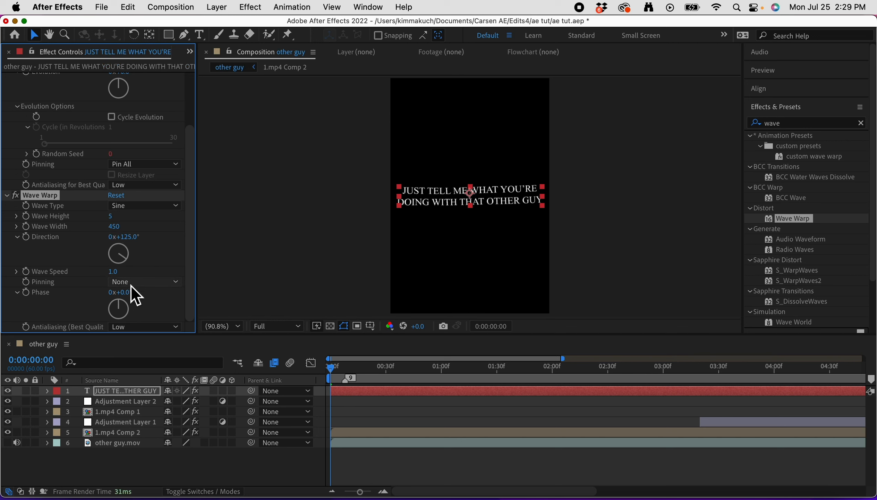
- Preview the Wave Warp motion of the lyric text from the start of the composition
click(334, 372)
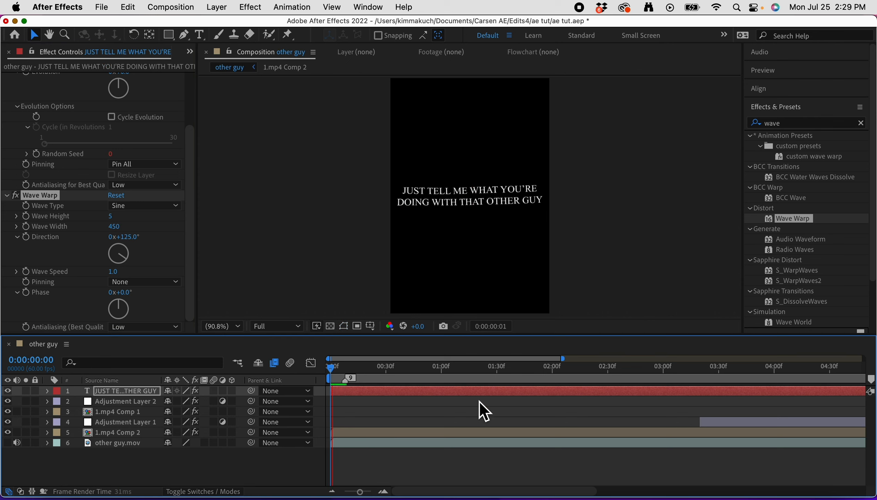
key(space)
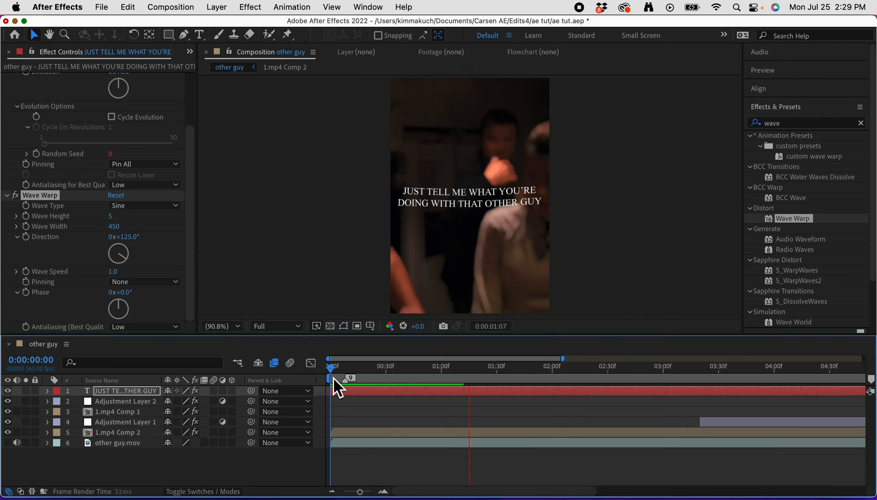
key(space)
key(space)
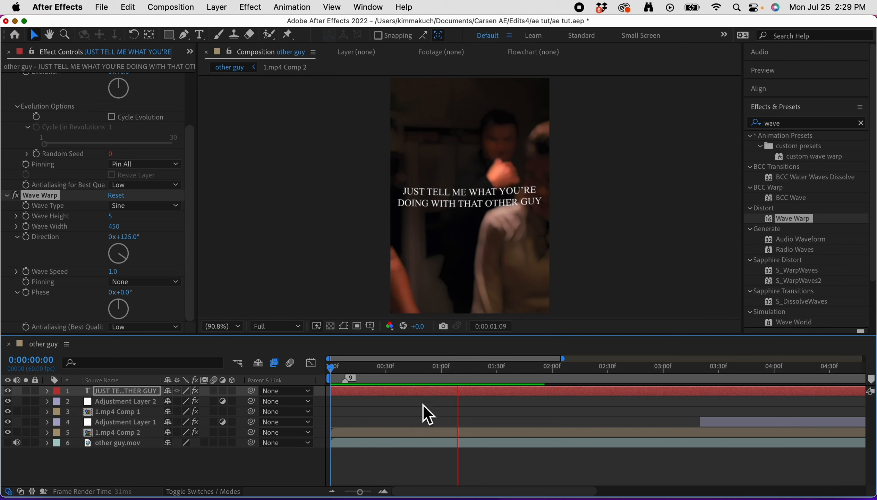
key(space)
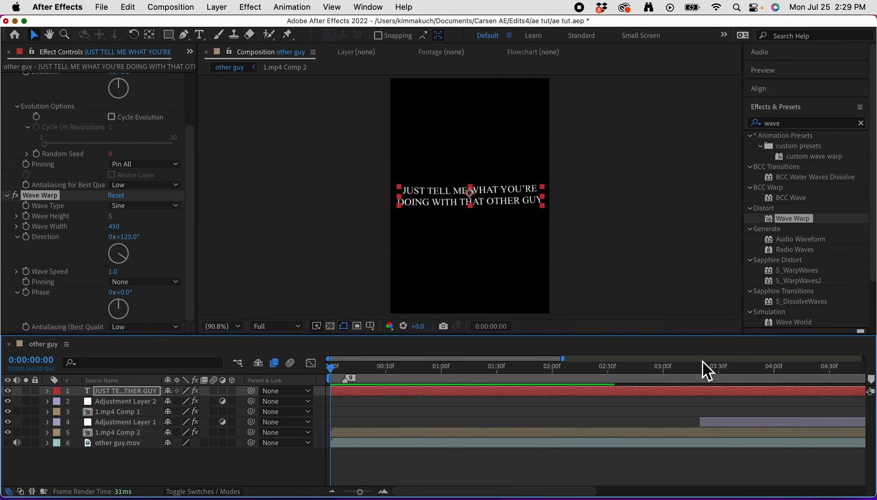
- Search the effects and presets for "panning", deselect the lyric layer and replay the edit from the start
click(816, 123)
text(panning)
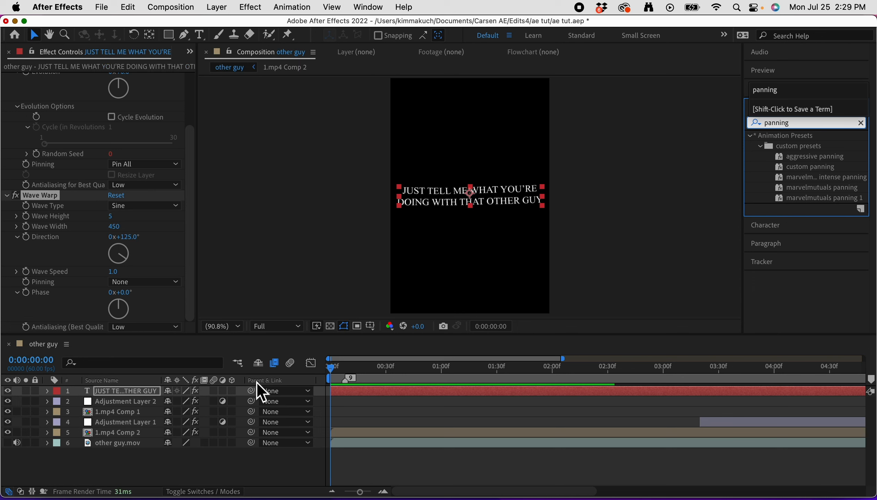
click(336, 381)
click(383, 422)
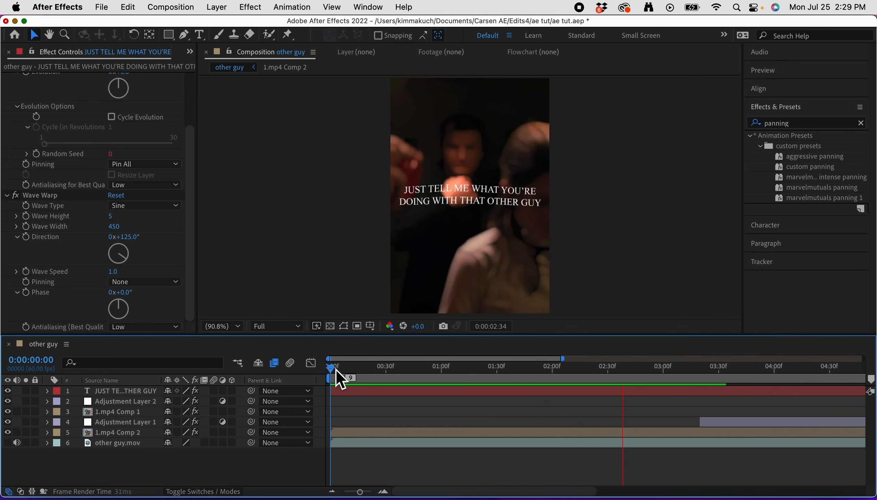
key(space)
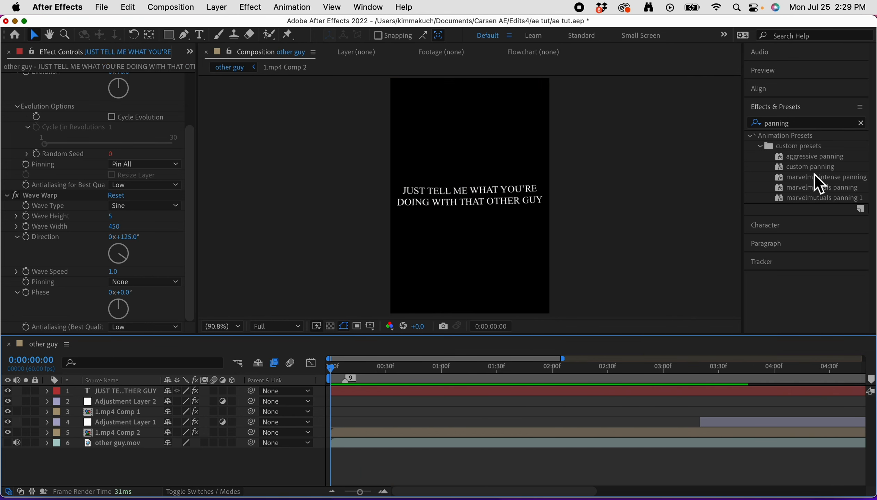
- Collapse the lyric layer's Turbulent Displace and Wave Warp settings and apply the custom panning preset to that layer
click(343, 390)
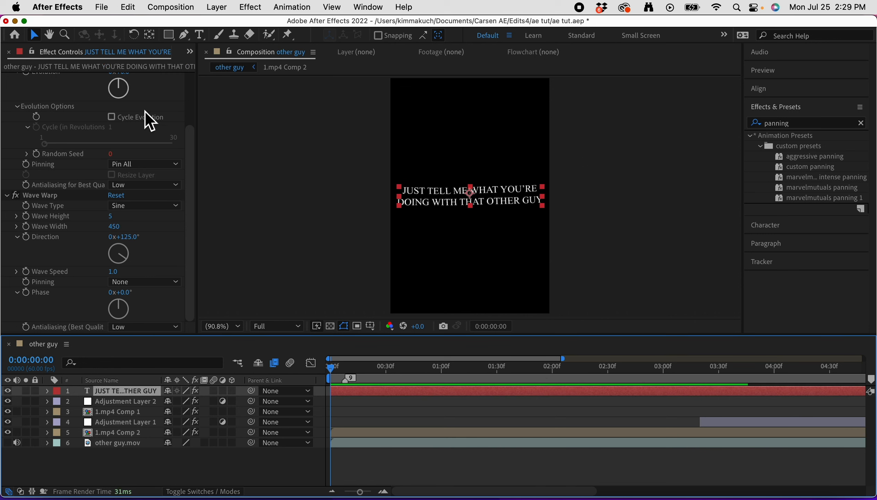
click(8, 195)
click(7, 78)
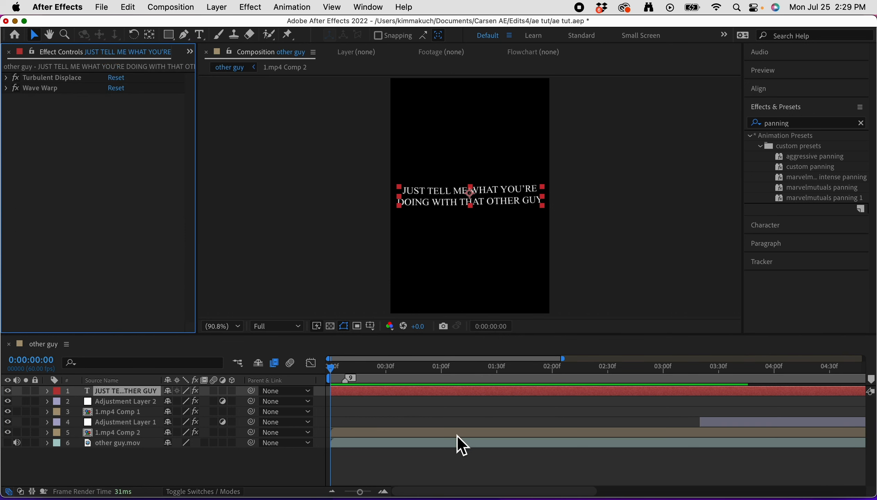
click(463, 390)
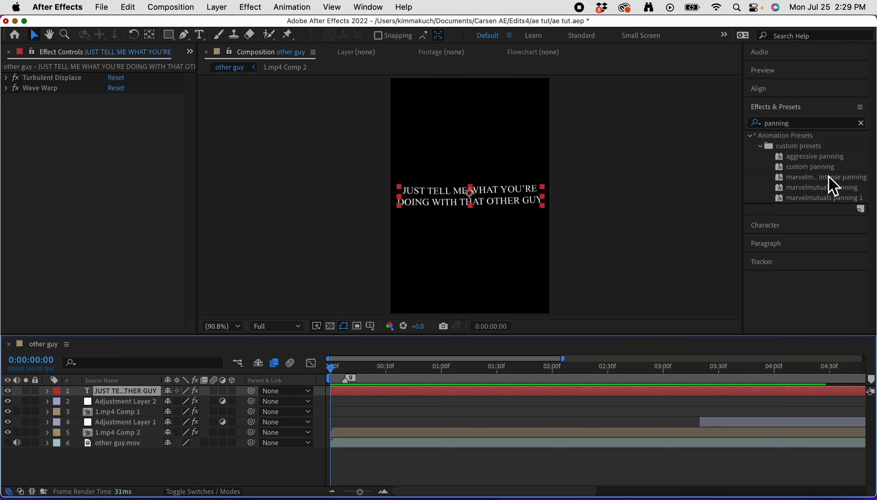
double_click(809, 170)
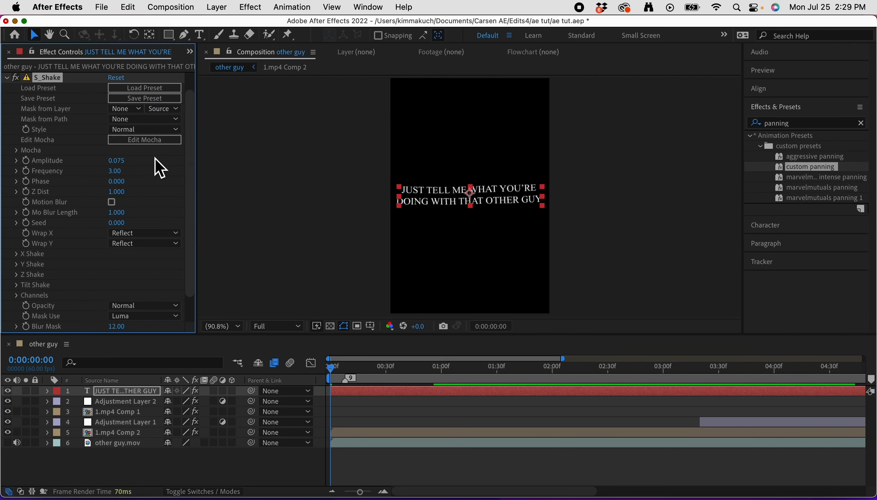
- Set the S_Shake amplitude to 0.1 and frequency to 2, and save the project
key(BackSpace)
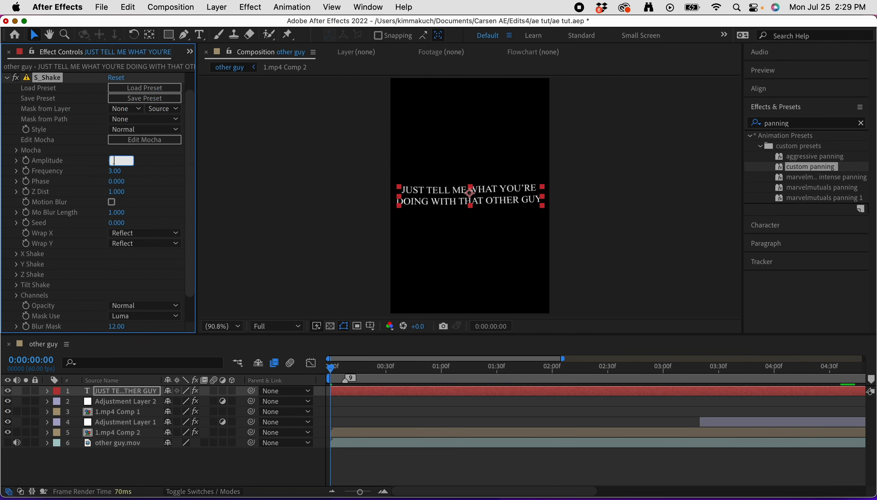
key(Return)
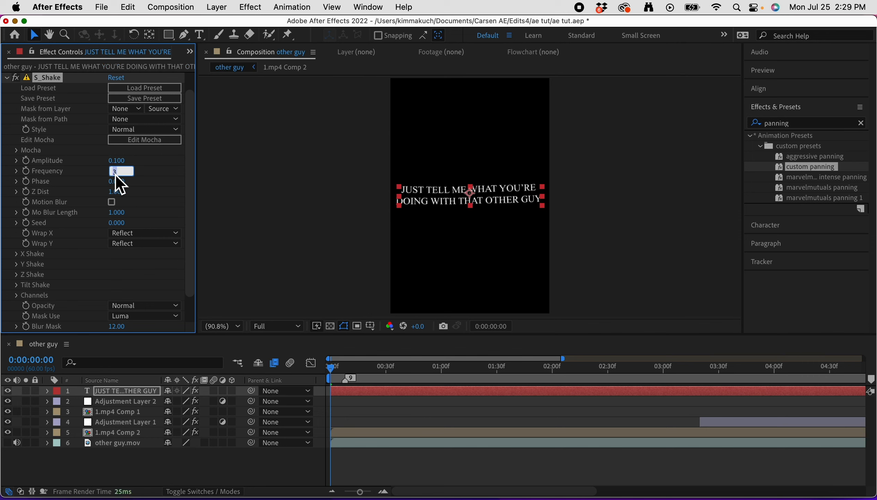
text(2)
key(Return)
click(331, 370)
key(super+s)
- Preview the lyric text's panning shake from the start of the composition
key(space)
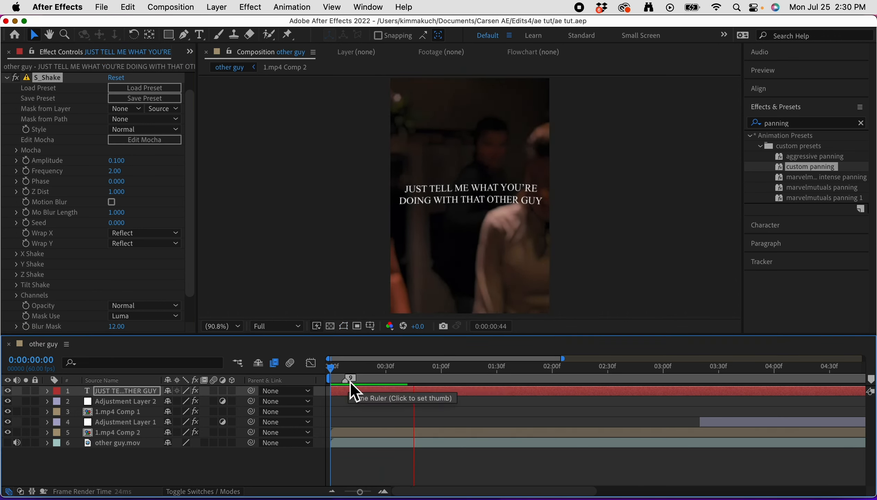
click(330, 370)
key(space)
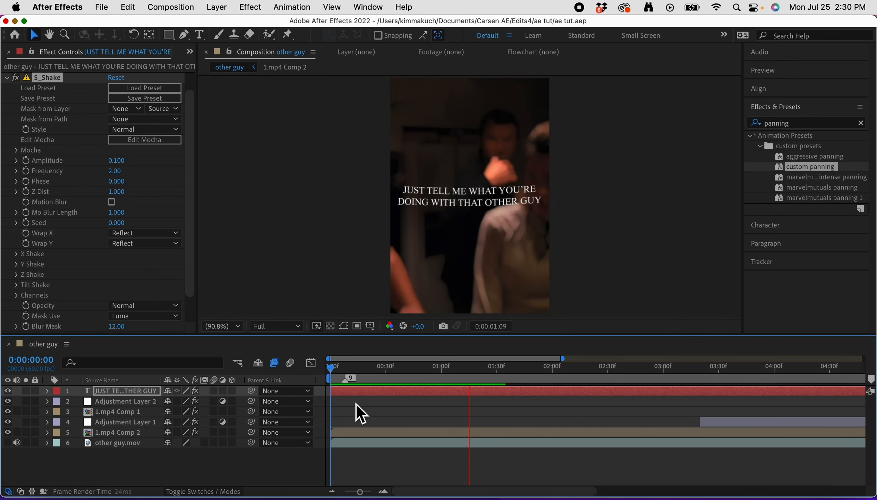
key(space)
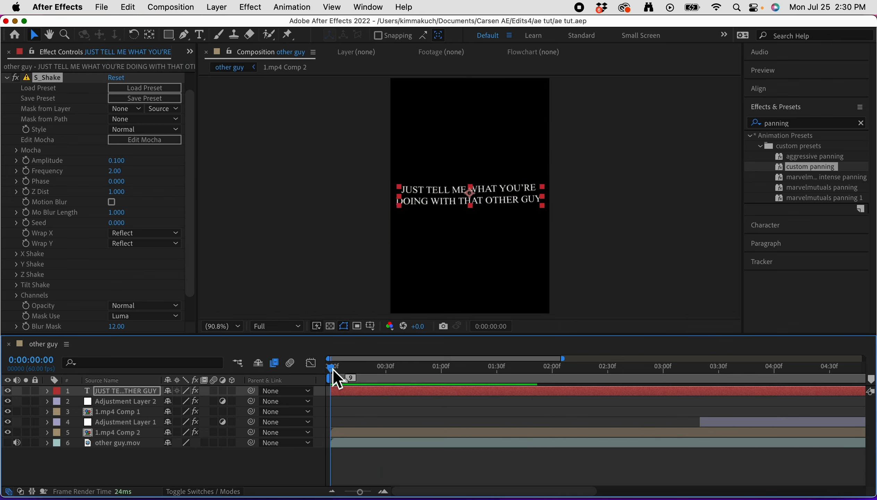
- Collapse the S_Shake settings, search for "rotate hue" and apply the Rotate Hue preset to the lyric text layer
click(829, 123)
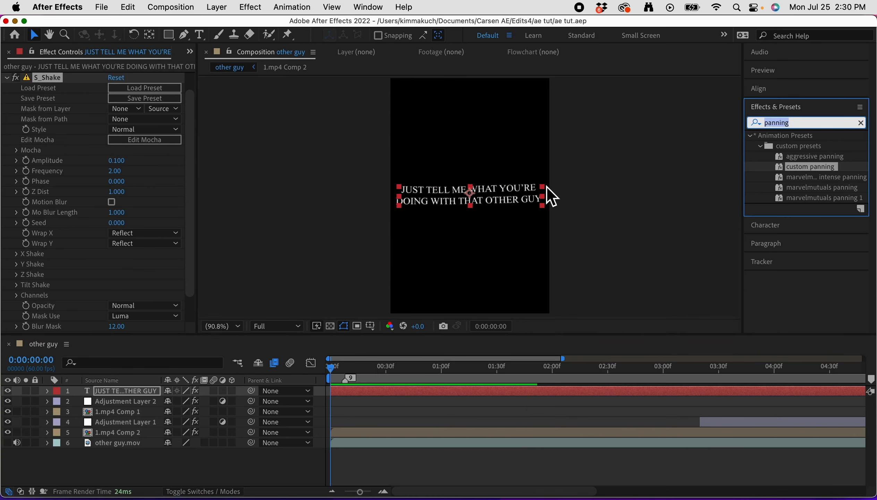
click(332, 375)
click(6, 78)
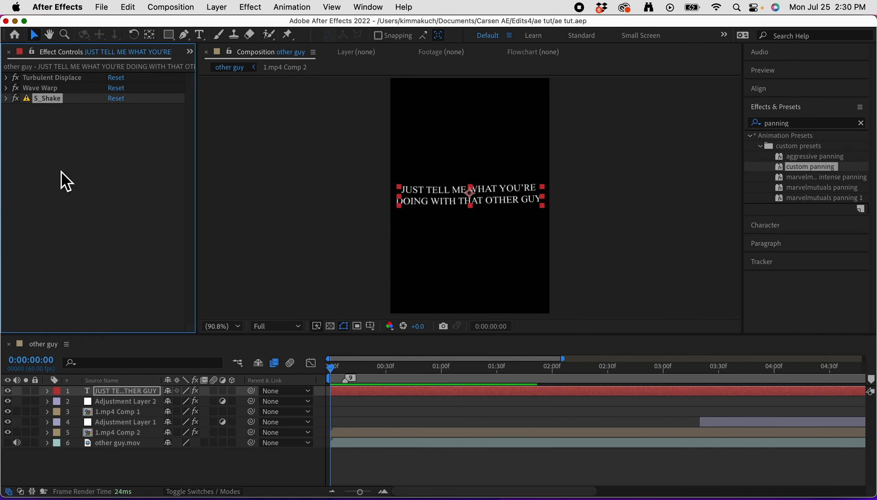
click(361, 390)
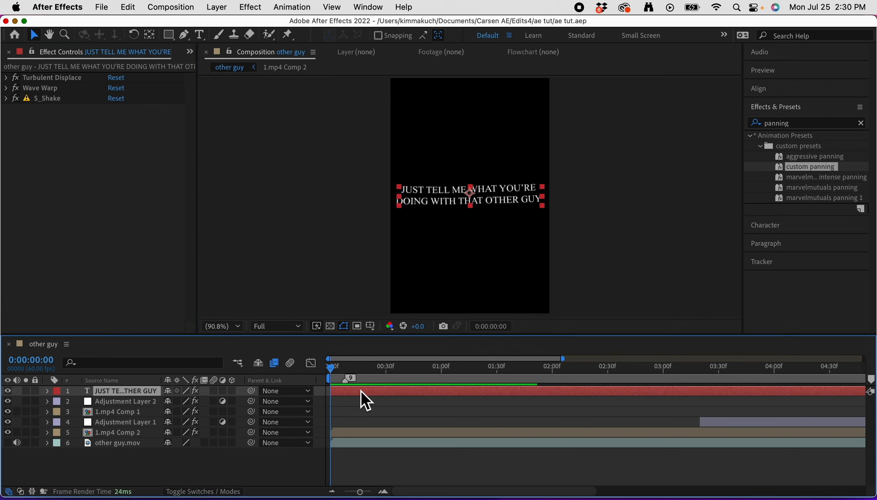
click(825, 126)
text(r)
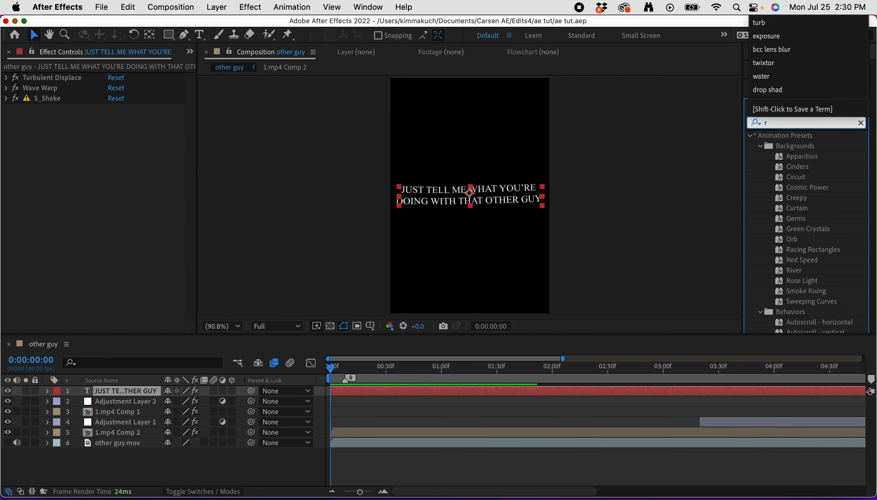
text(oa)
key(BackSpace)
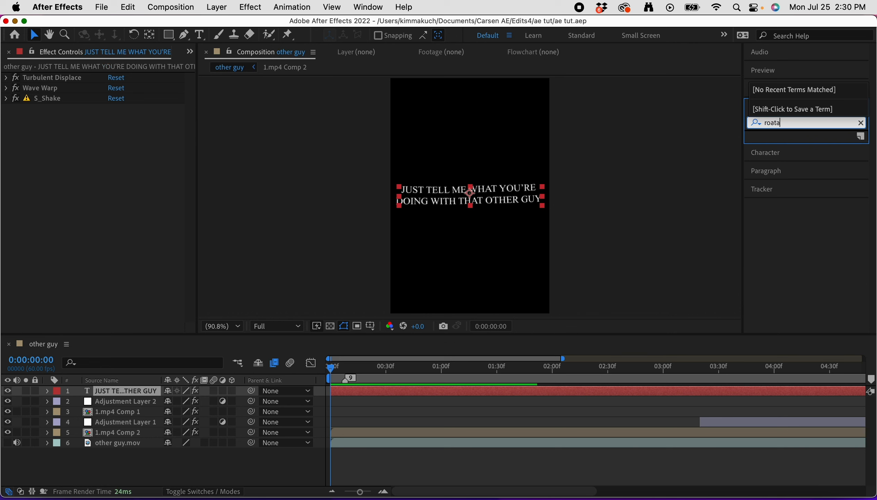
text(tate)
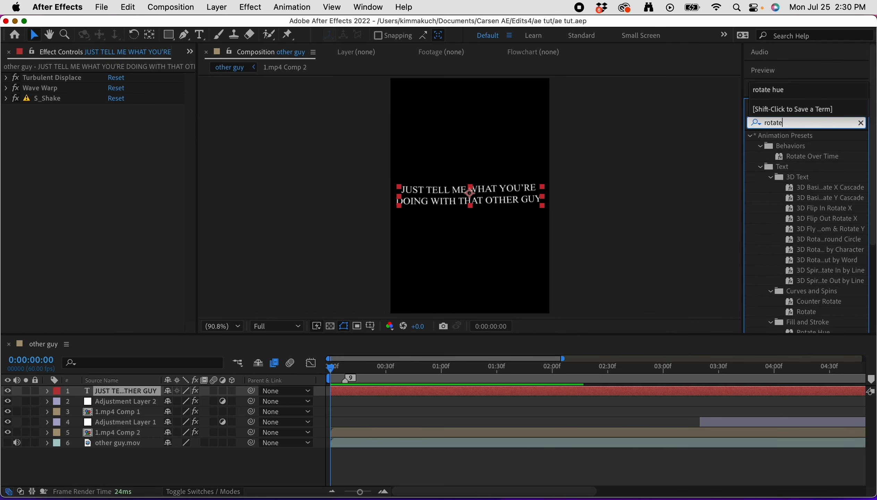
text( hue)
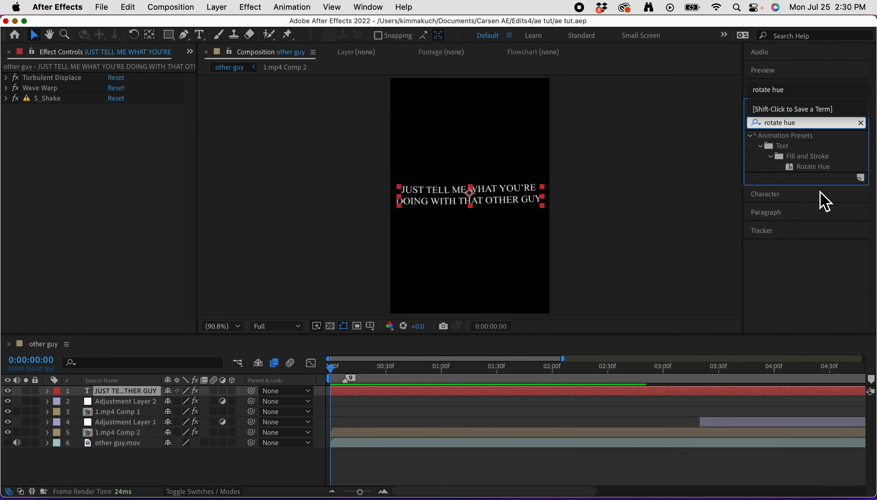
drag(821, 167, 436, 392)
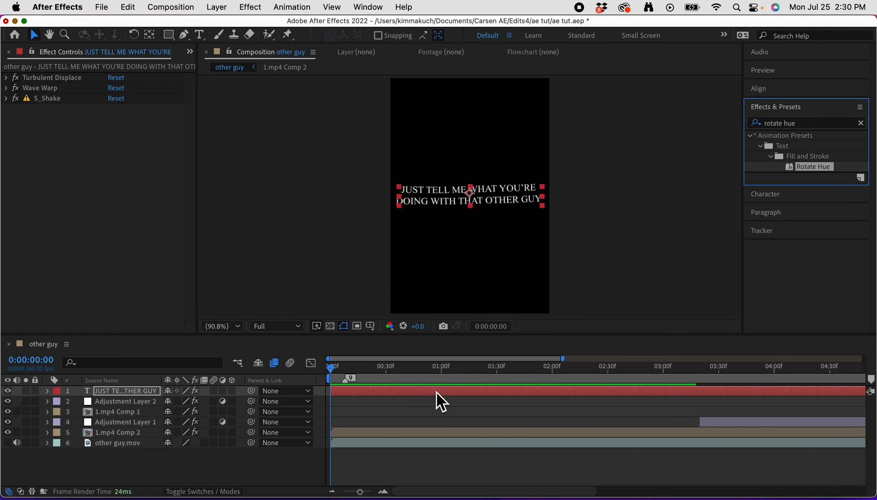
- Reveal the lyric layer's Fill Hue keyframes, move the last one to the end of the text layer and save the project
click(513, 396)
key(u)
scroll(572, 427, right, 2)
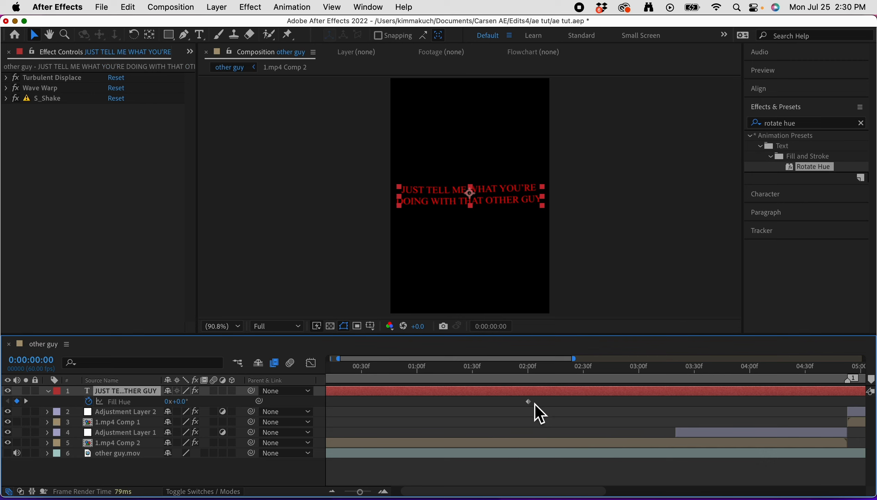
drag(529, 401, 849, 423)
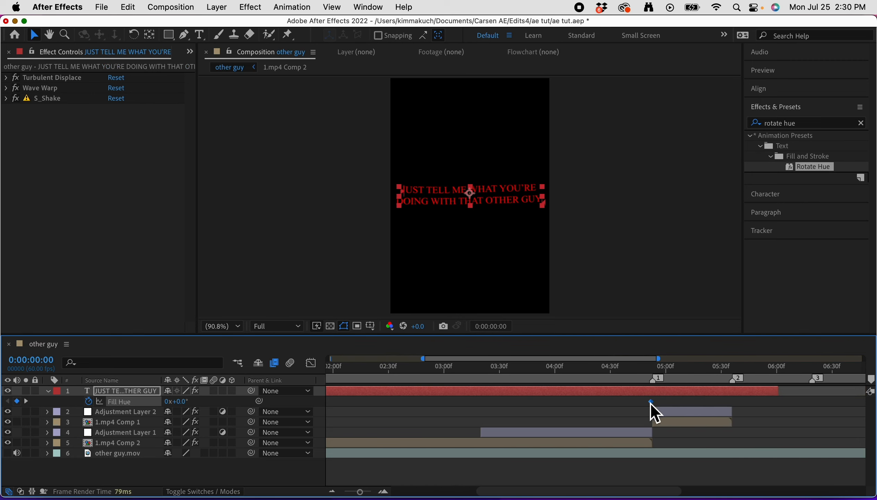
drag(651, 402, 779, 409)
scroll(778, 408, left, 10)
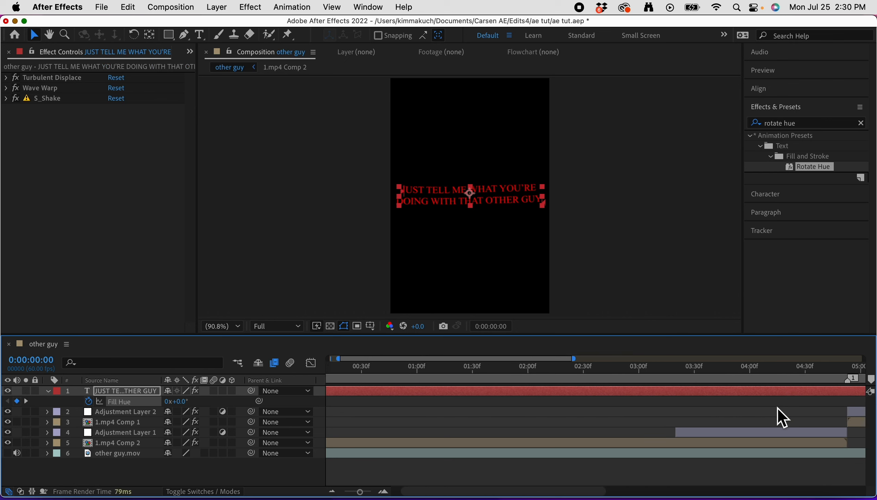
scroll(778, 407, left, 2)
key(super+s)
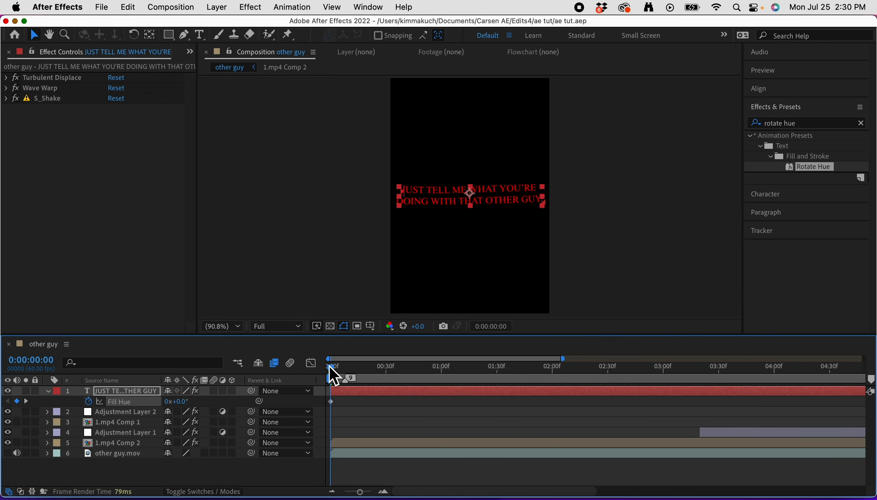
- Scrub and play the edit from the start to check the text's hue rotation, and collapse the Fill Hue keyframes
drag(329, 366, 844, 403)
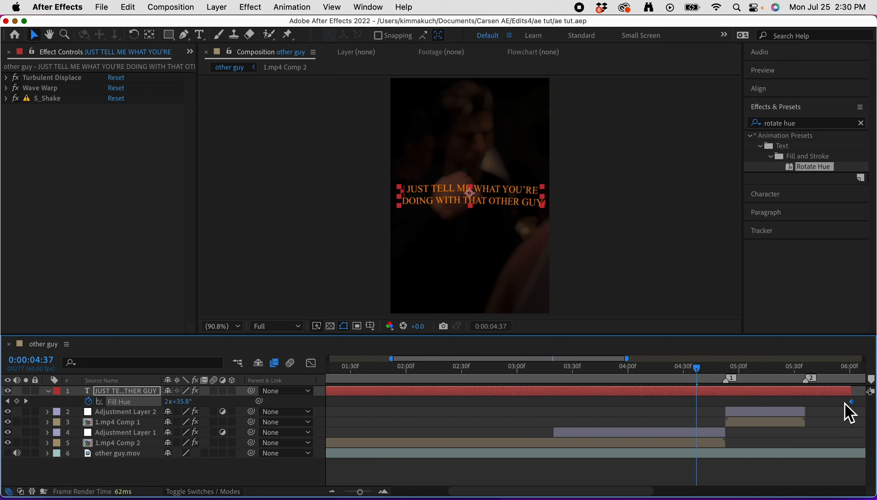
scroll(845, 403, right, 10)
drag(405, 367, 173, 429)
key(space)
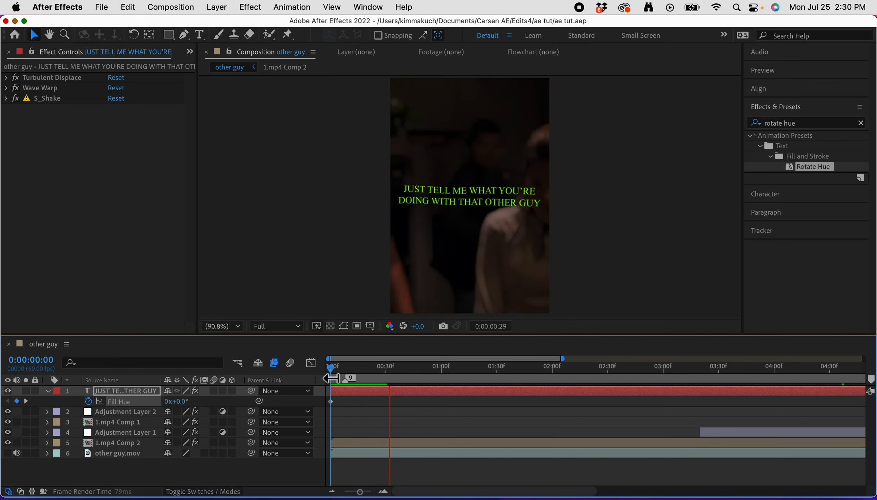
key(space)
key(u)
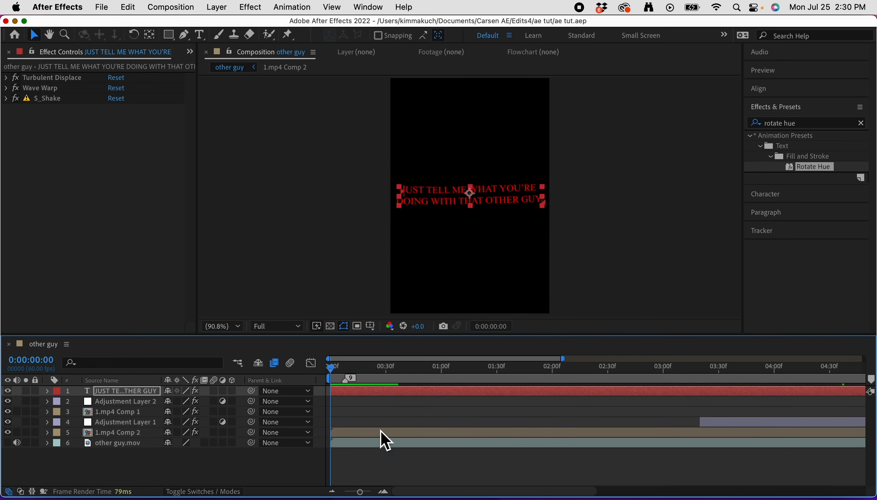
- Search the effects for "glow" and apply S_Glow to the lyric text layer
click(846, 126)
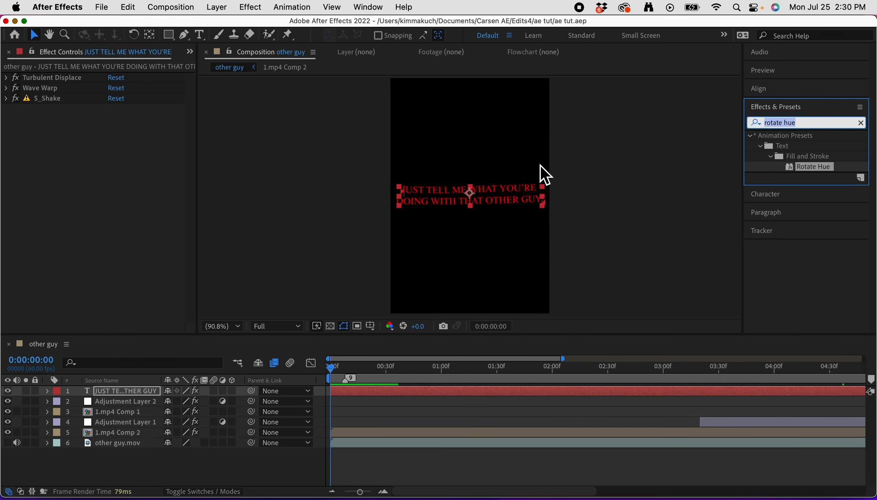
text(glow)
scroll(793, 302, down, 10)
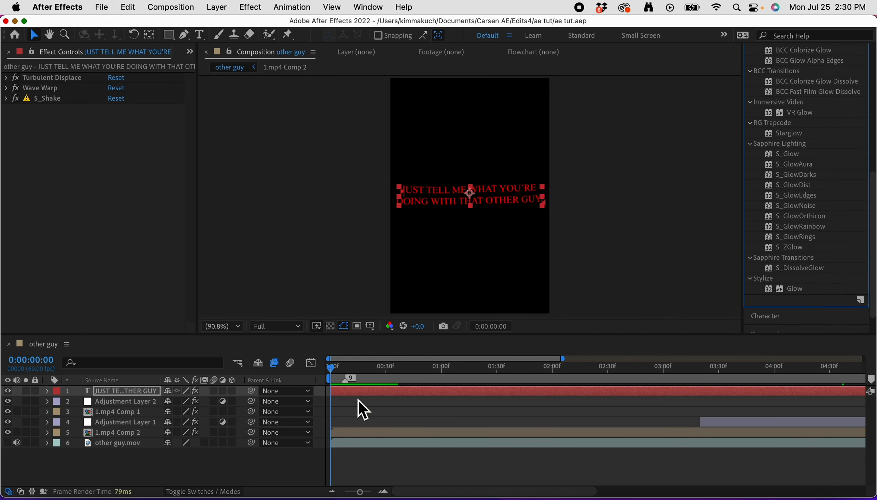
double_click(789, 153)
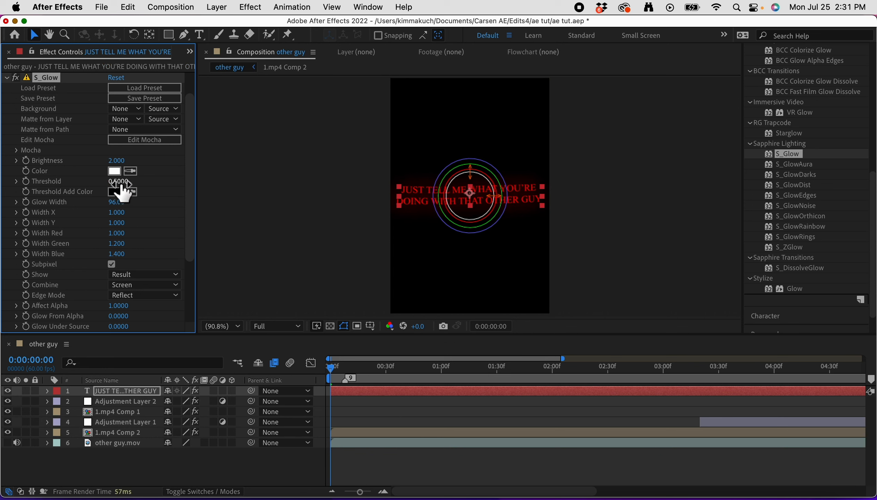
- Set the S_Glow brightness to 4, glow width to 154 and Width Y to 1
click(117, 162)
drag(118, 202, 208, 232)
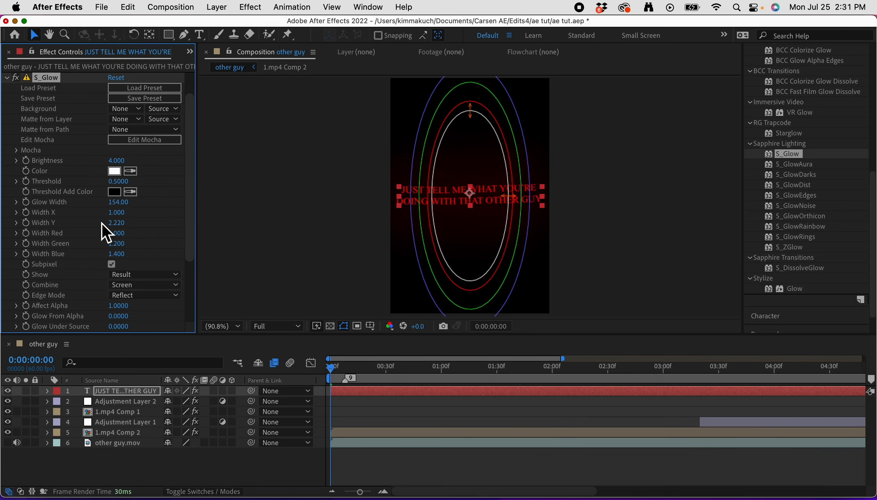
click(118, 223)
text(1)
key(Return)
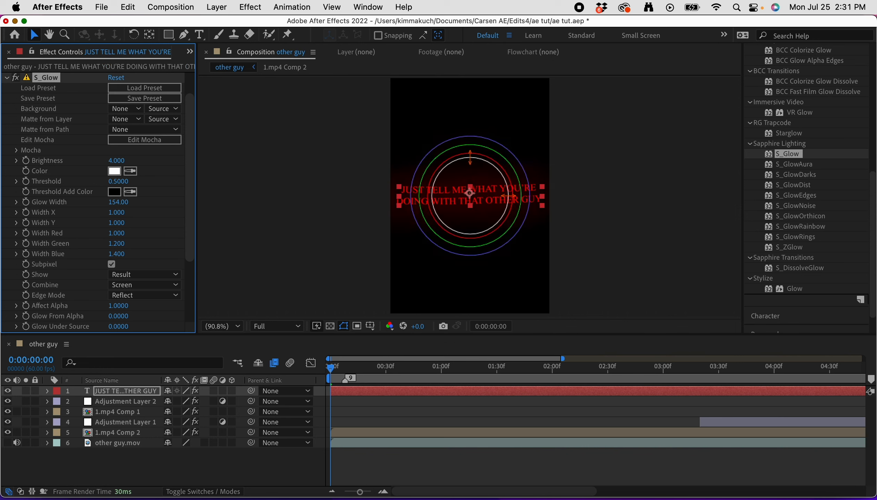
- Set the glow's Width Y to 1.25 and Width X to 1.24, deselect the lyric layer and save the project
drag(121, 224, 155, 221)
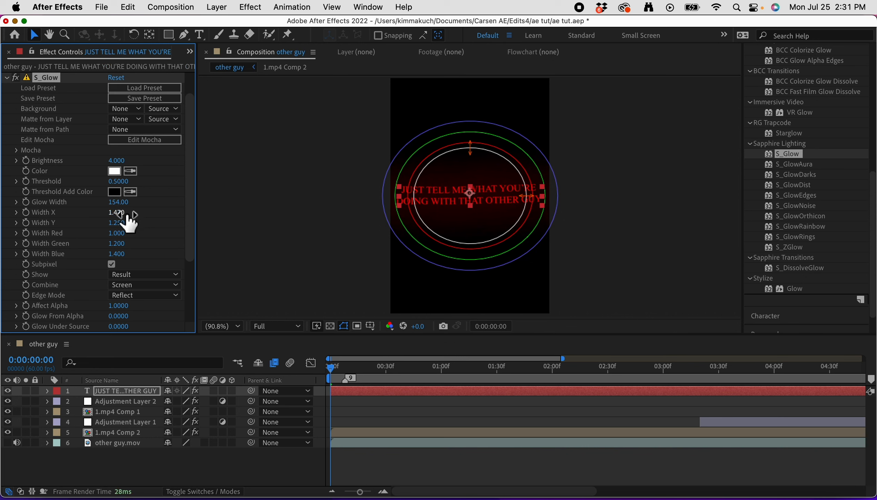
drag(127, 215, 112, 239)
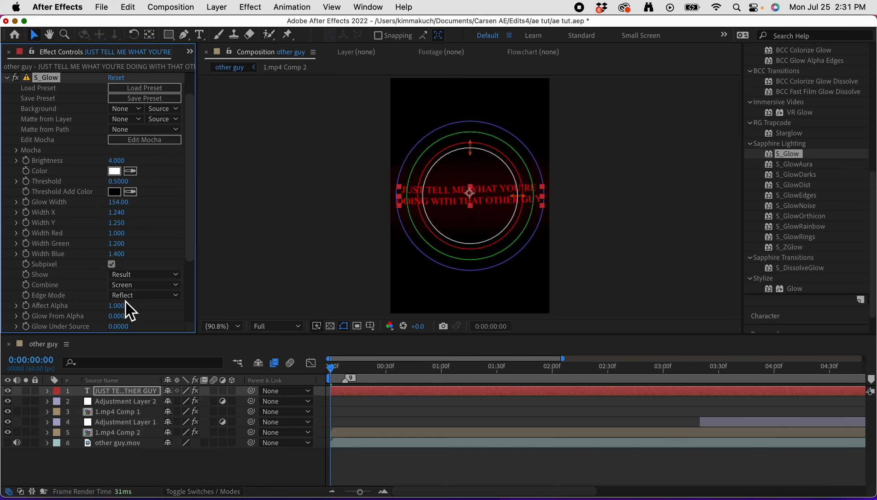
scroll(76, 276, down, 3)
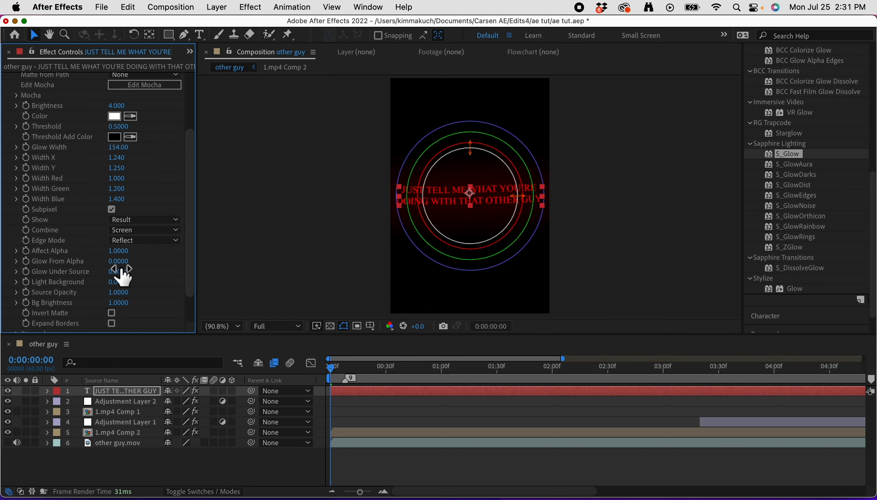
scroll(65, 249, up, 5)
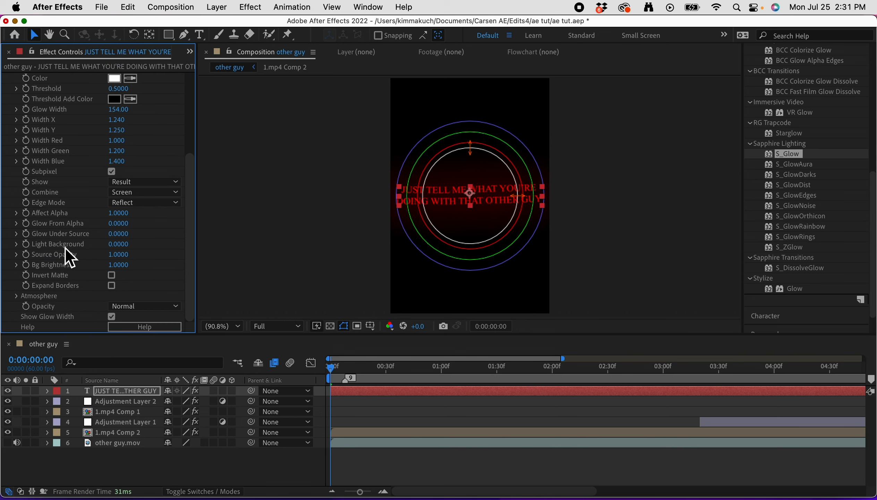
scroll(65, 248, down, 3)
scroll(68, 251, up, 3)
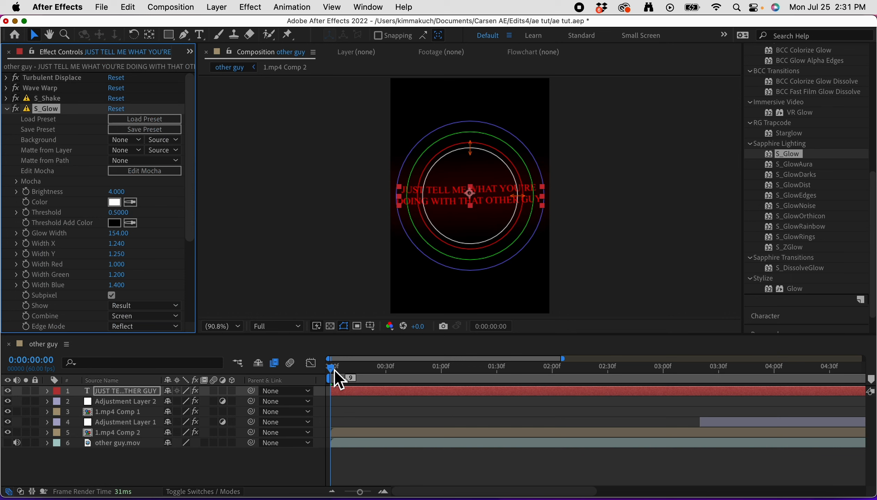
click(342, 397)
key(super+s)
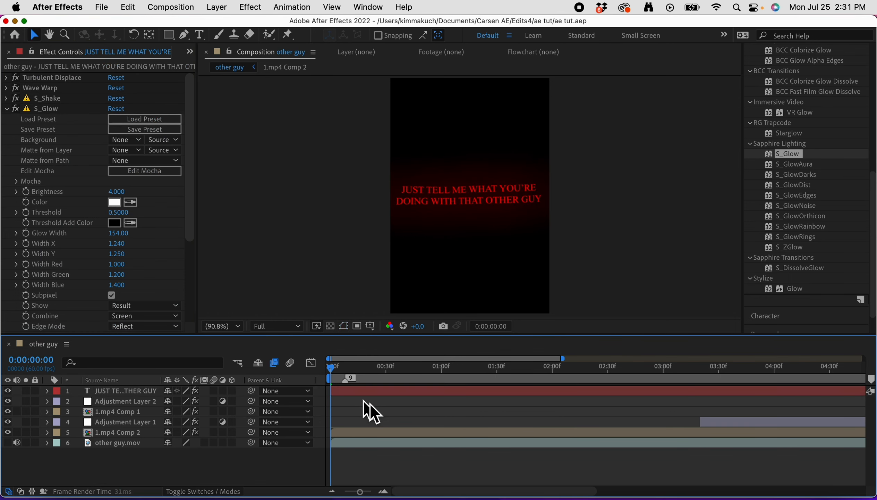
- Preview the edit, then set the lyric text's S_Glow threshold to 0.3 and brightness to 5
key(space)
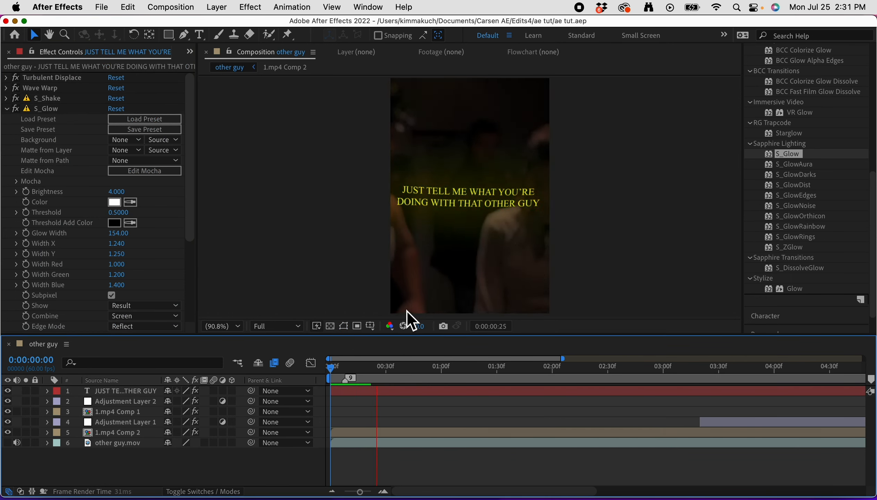
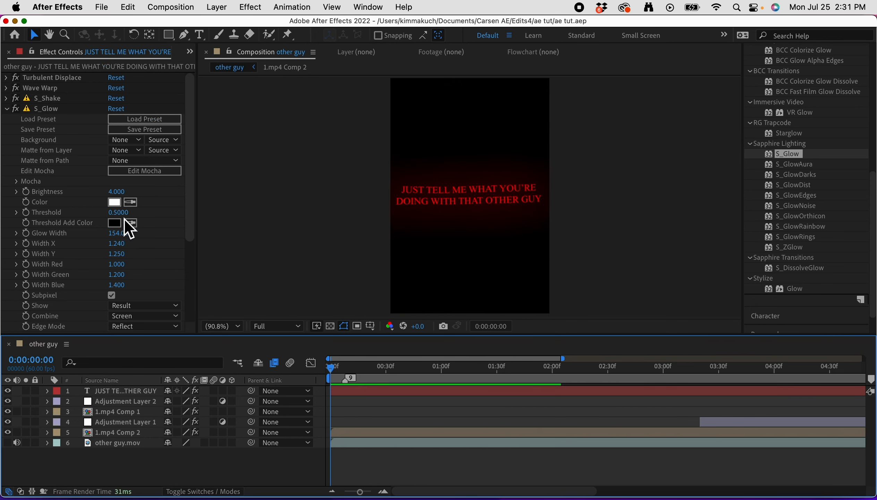
drag(128, 220, 223, 223)
mouse_move(134, 223)
mouse_down()
mouse_move(112, 214)
mouse_move(66, 220)
mouse_move(128, 225)
mouse_move(117, 219)
mouse_up()
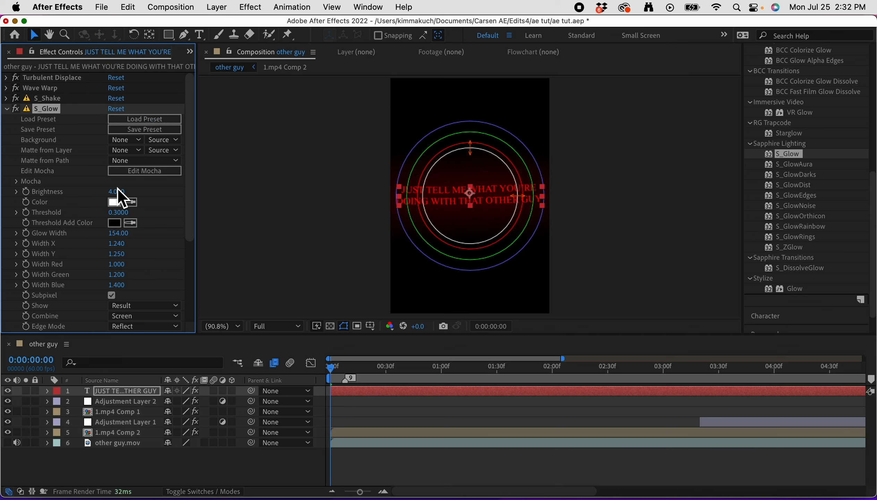
click(118, 190)
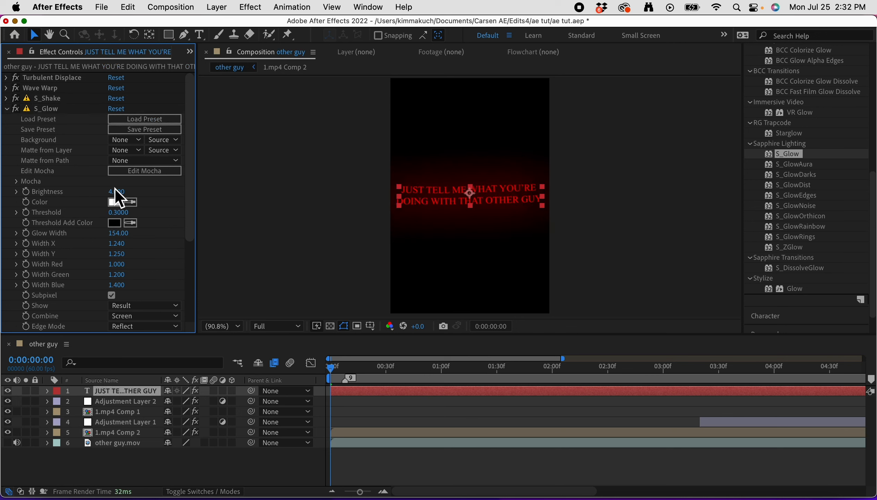
text(5)
key(Return)
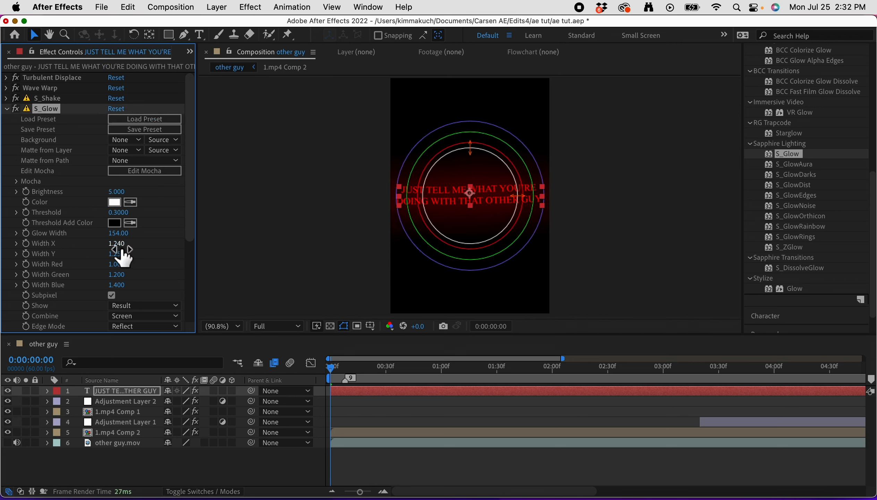
- Widen the S_Glow to Width X 1.79 and Width Y 2.95, save the project and deselect the lyric layer
drag(120, 253, 182, 256)
drag(116, 243, 176, 249)
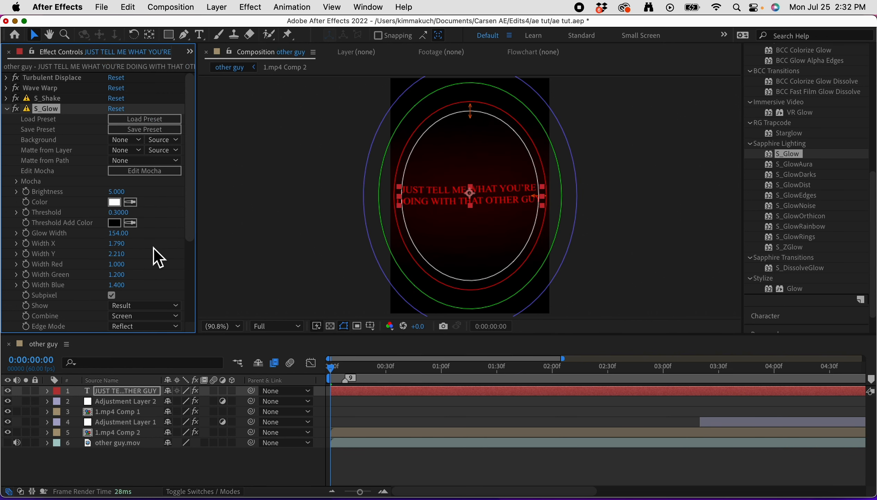
drag(124, 258, 202, 258)
click(336, 370)
key(super+s)
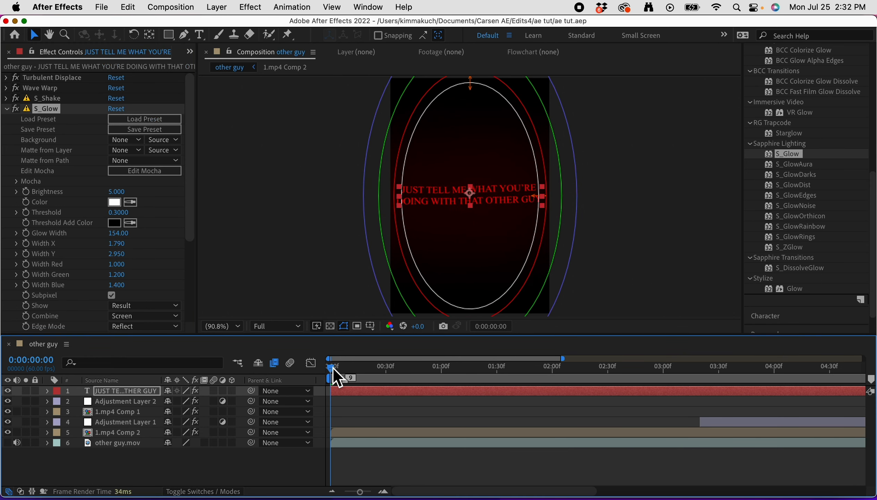
click(405, 426)
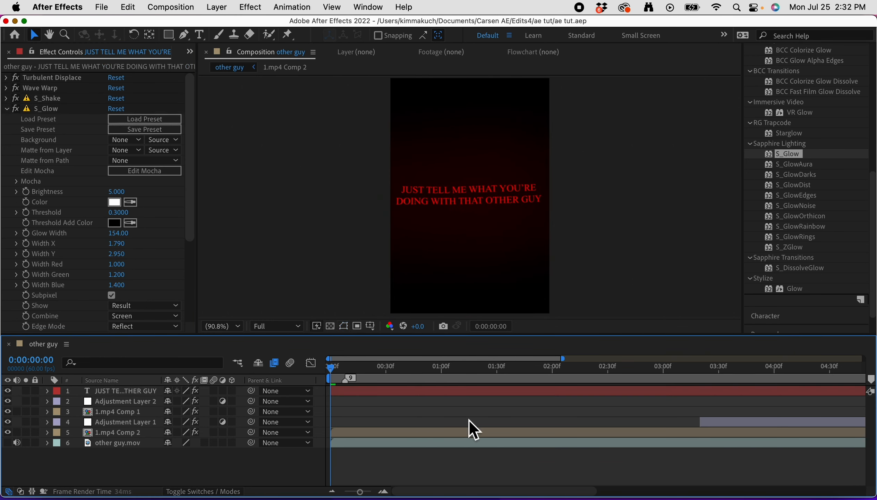
- Play the edit from the start to check the wider text glow, and return to the first frame
key(space)
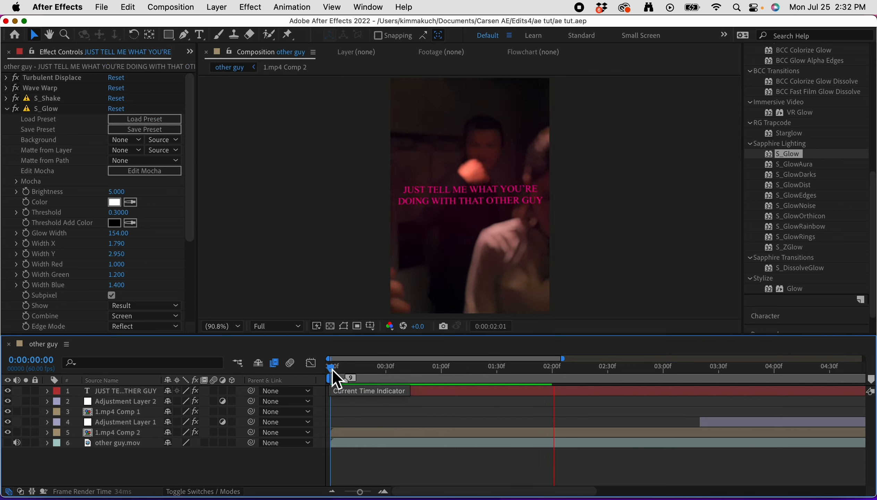
key(space)
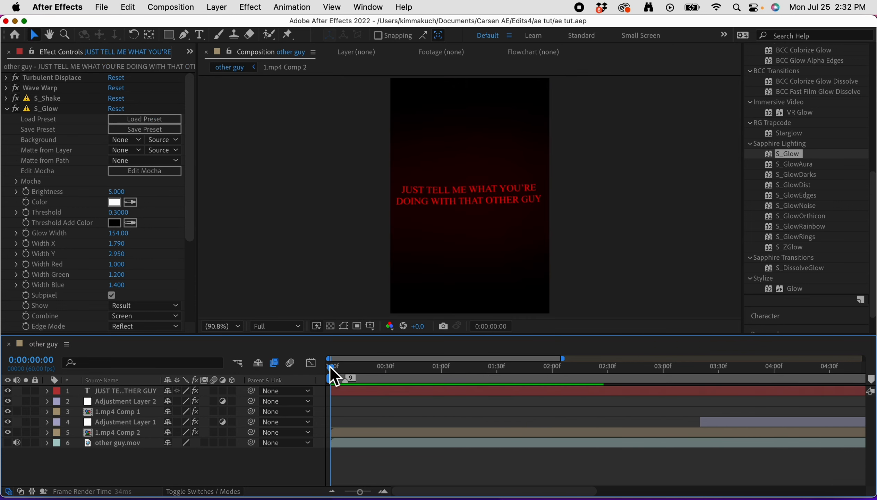
key(space)
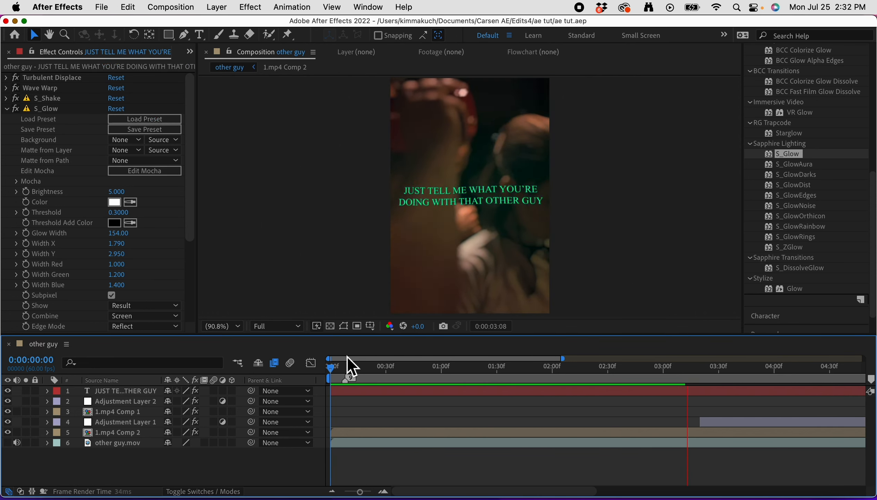
click(333, 368)
- Clear the "glow" effects search, collapse the S_Glow settings and select the lyric text layer
scroll(814, 164, up, 10)
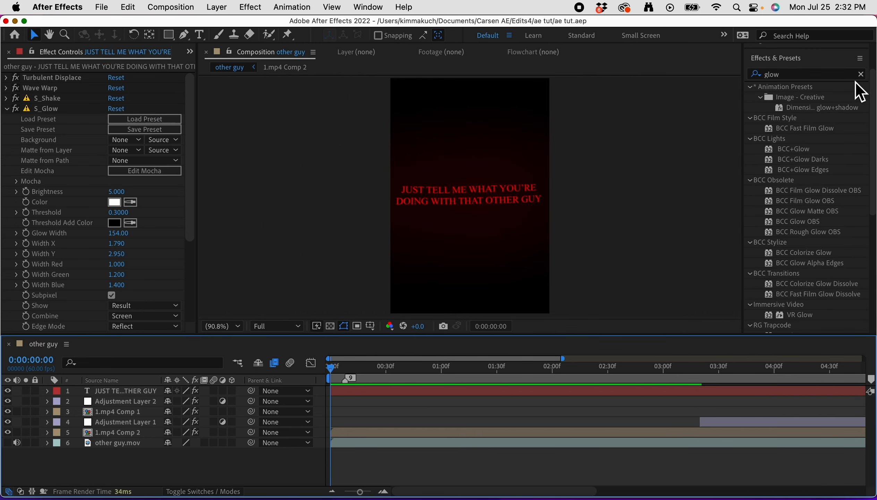
click(861, 75)
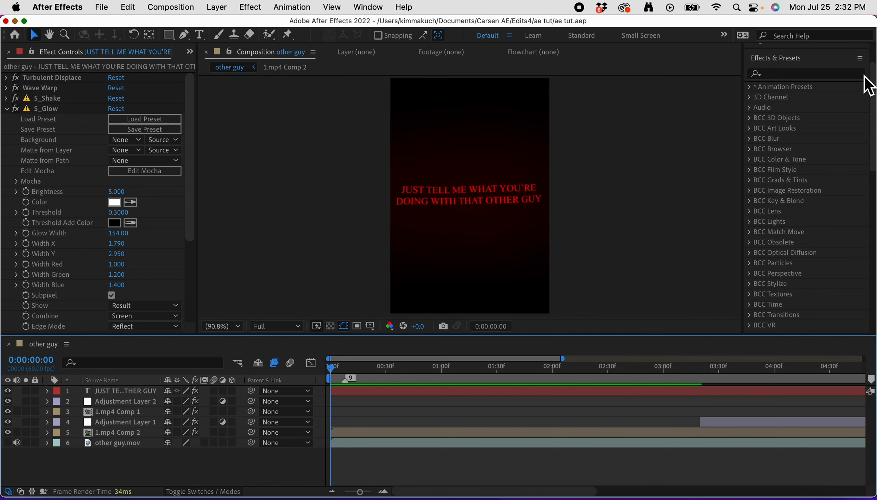
click(7, 109)
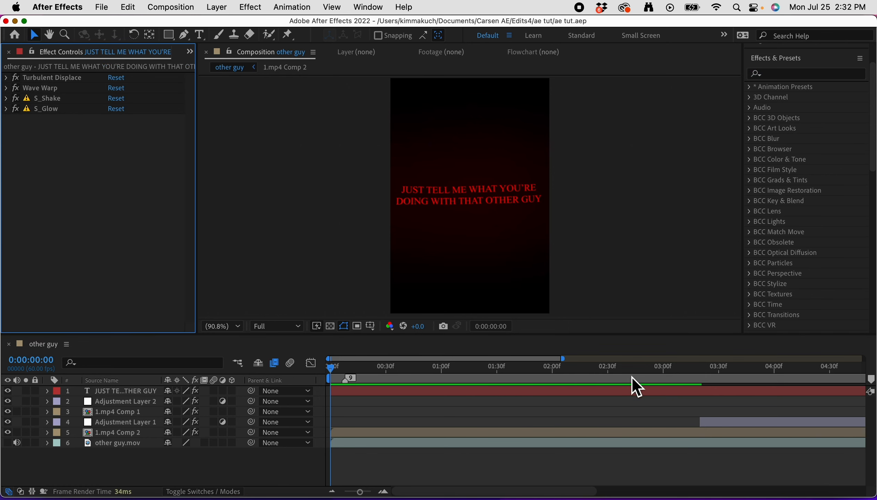
click(414, 395)
- Switch to Safari, replay the TikTok reference edit from the start to study its lyric text fade, and return to After Effects
click(383, 496)
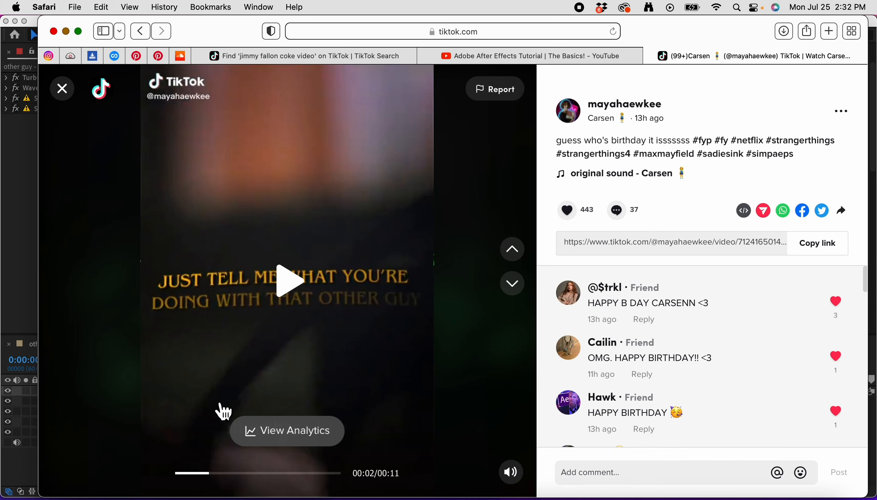
click(176, 474)
click(274, 301)
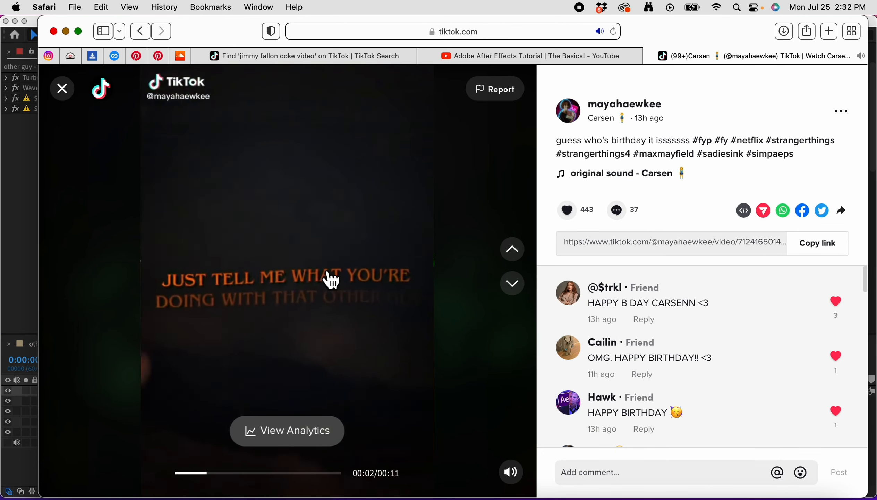
click(248, 252)
click(513, 496)
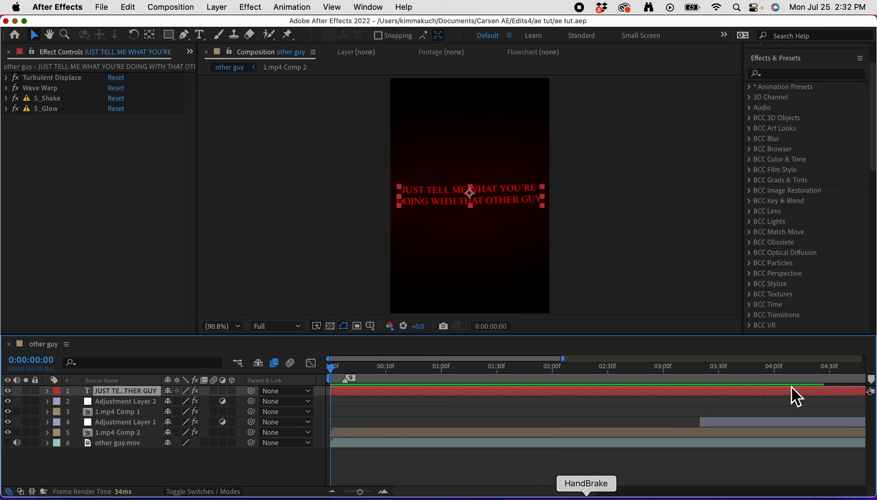
- Search the effects for "fade up" and apply the Fade Up Words preset to the lyric text layer at the first frame
click(800, 76)
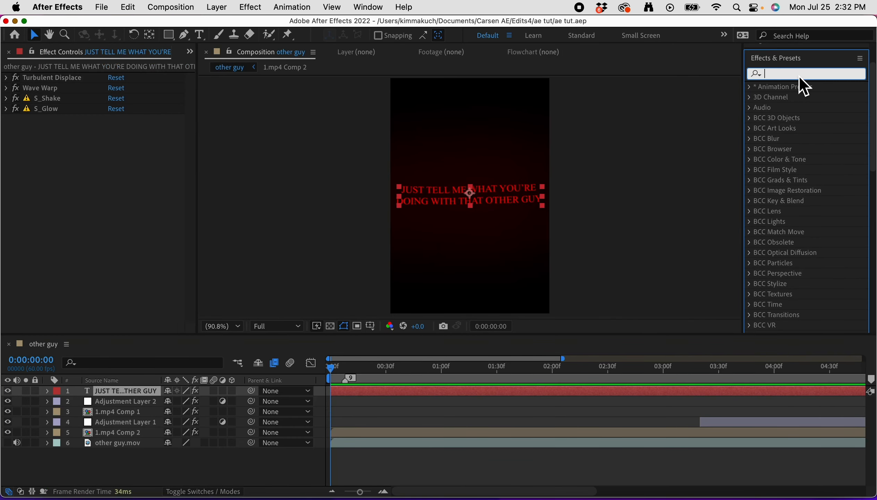
text(fade)
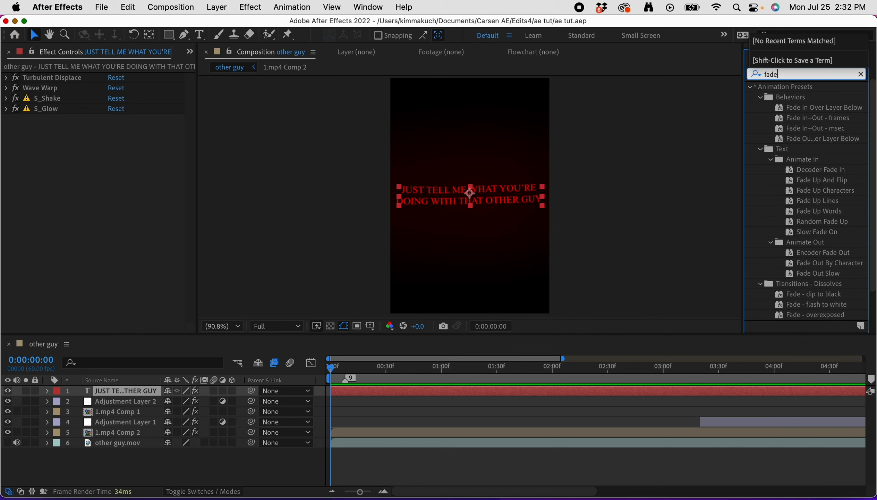
text( up)
text(wo)
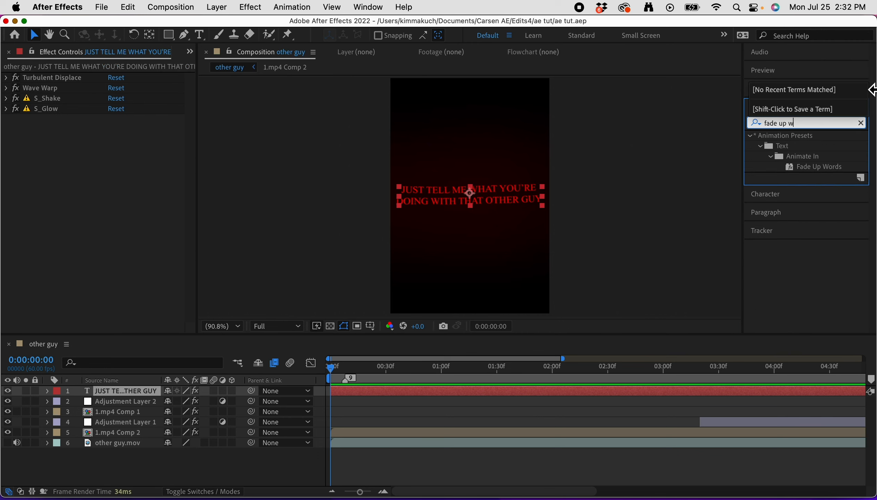
key(BackSpace)
click(330, 369)
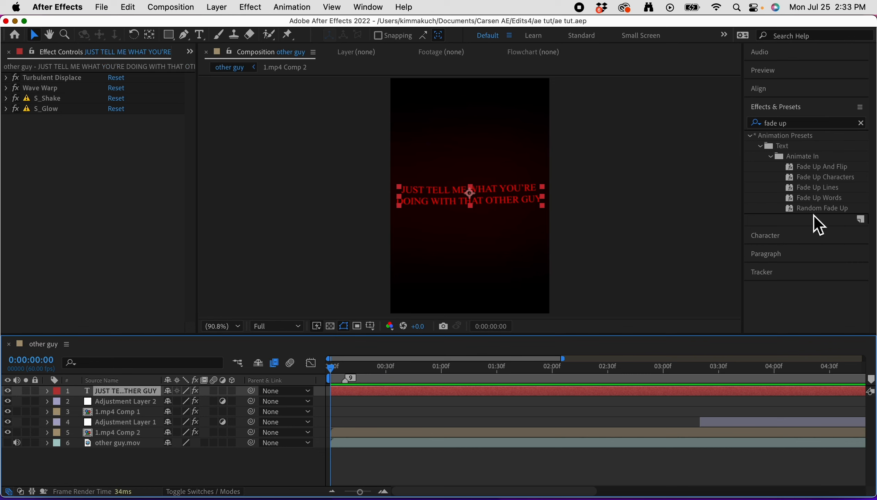
double_click(816, 201)
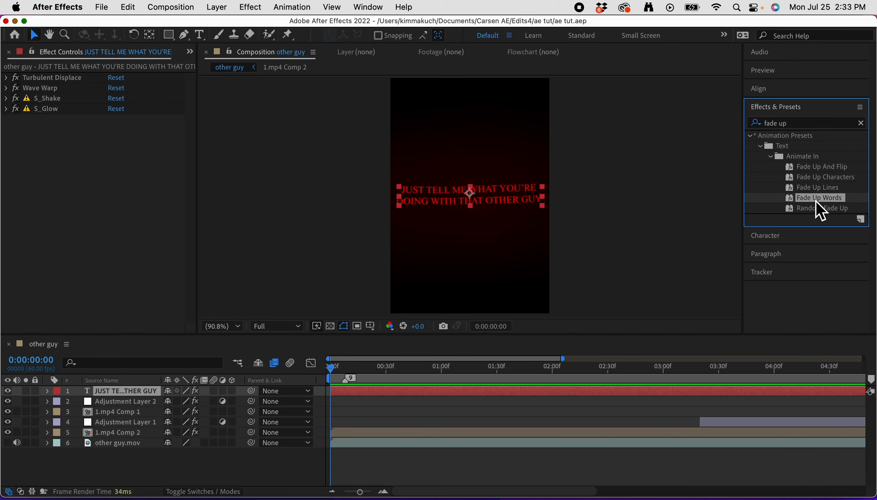
- Show the lyric layer's keyframes, move the last Range Selector Start keyframe to about 02:38 and preview the word fade from the start
key(u)
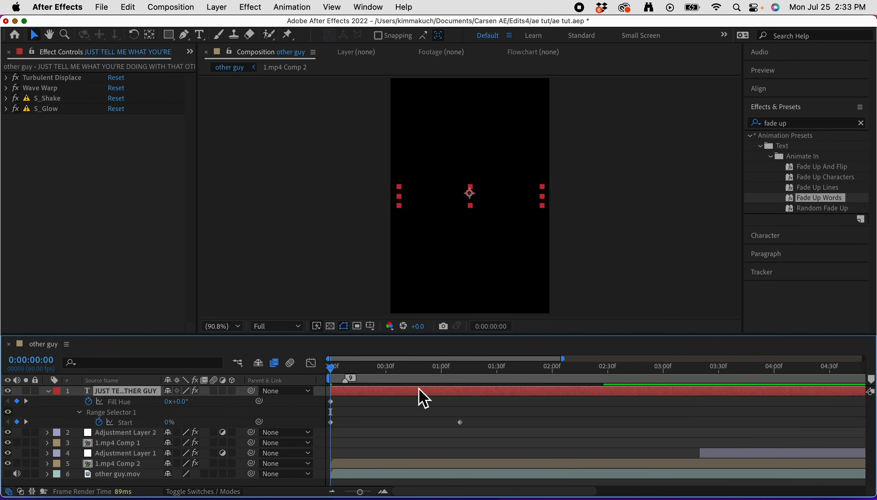
drag(460, 422, 625, 422)
drag(332, 369, 282, 405)
key(space)
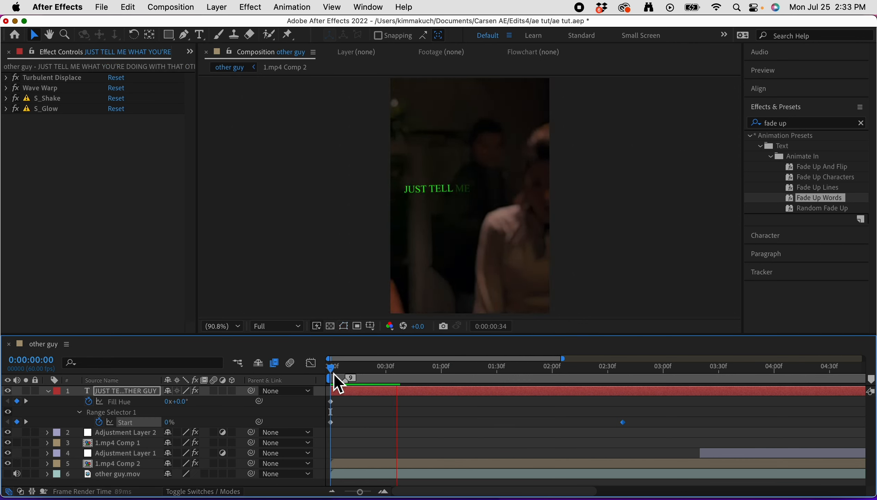
- Stop the preview, undo the Fade Up Words preset on the lyric text layer, and clear the effects search
key(space)
key(super+z)
key(super+z)
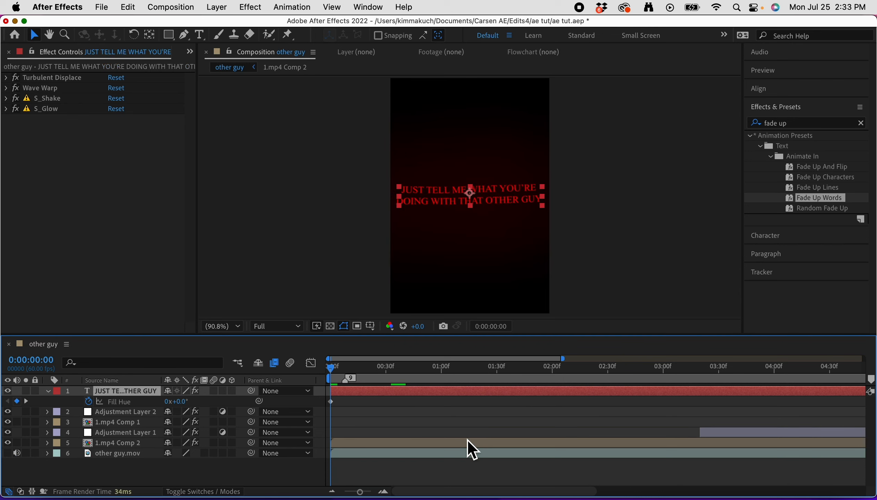
click(865, 128)
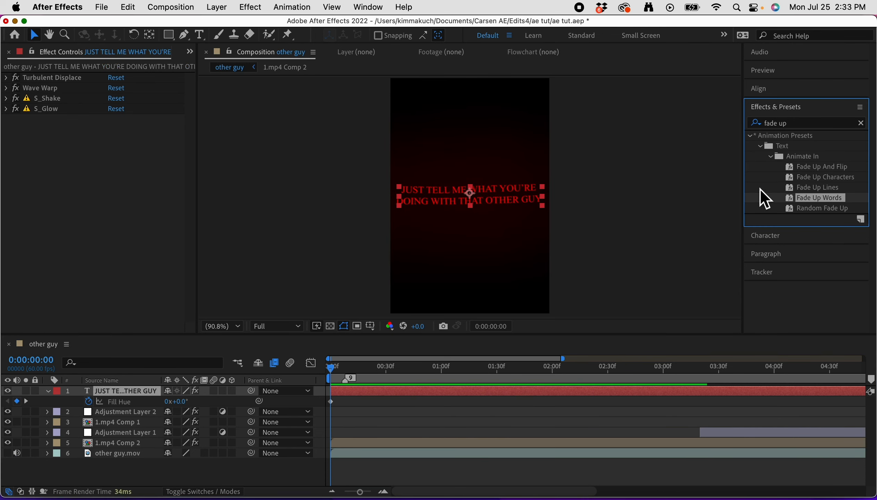
click(861, 123)
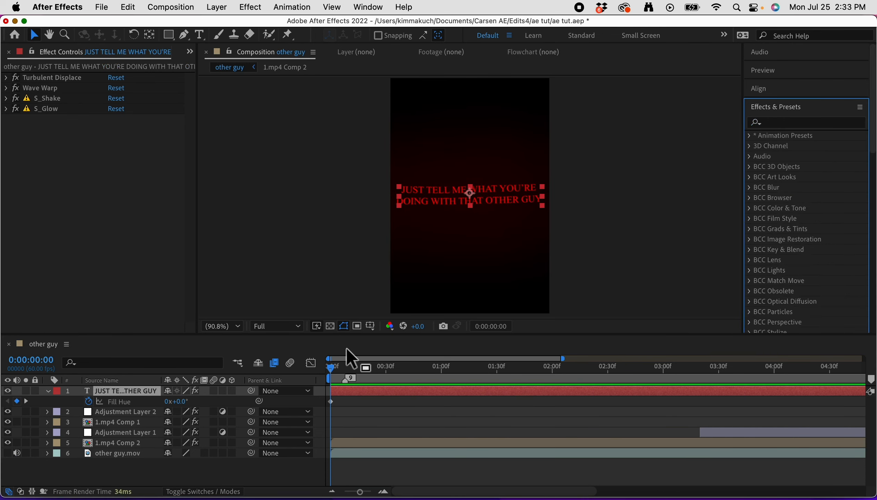
- Add an Opacity text animator to the lyric text layer and lower its opacity to 1%
click(330, 370)
click(49, 391)
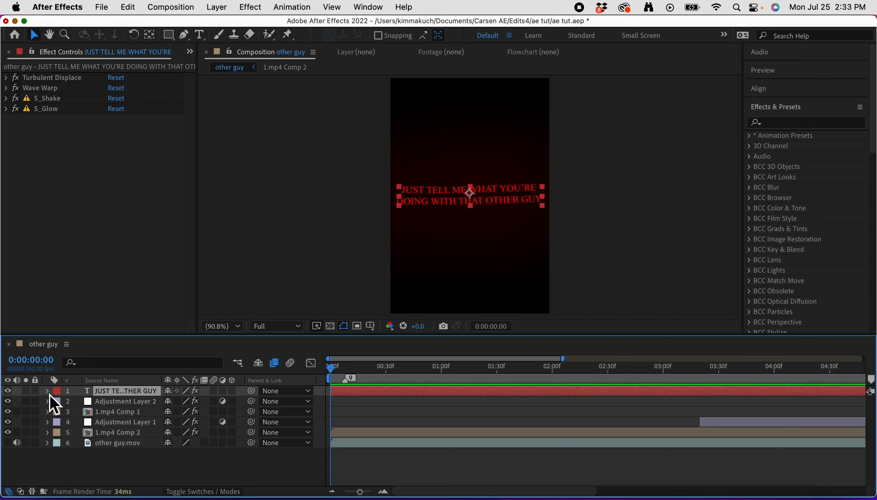
click(49, 391)
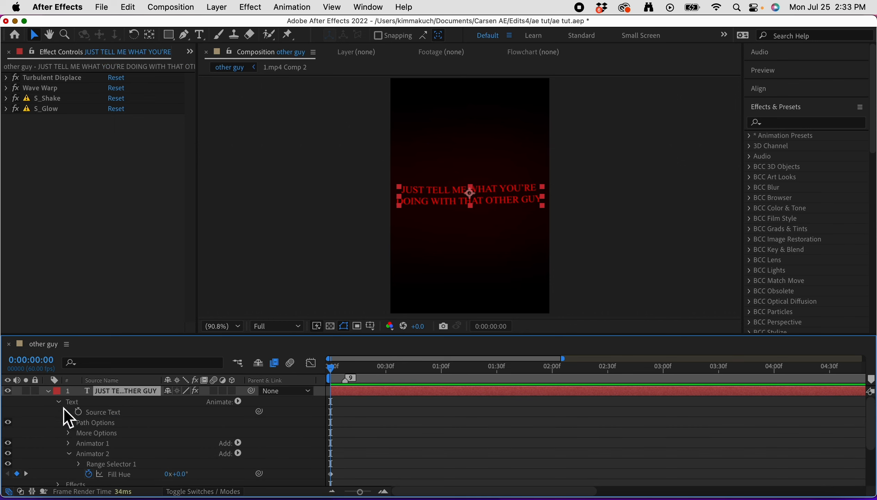
click(71, 454)
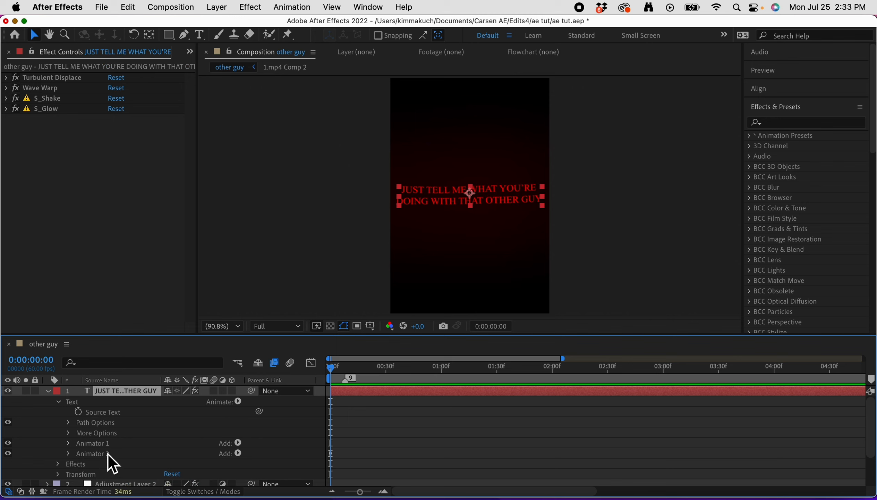
click(60, 403)
click(60, 403)
click(239, 402)
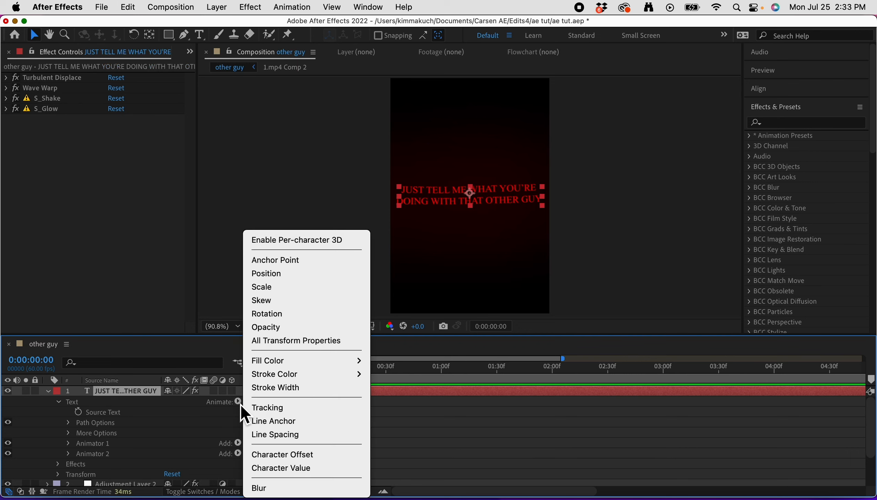
click(269, 327)
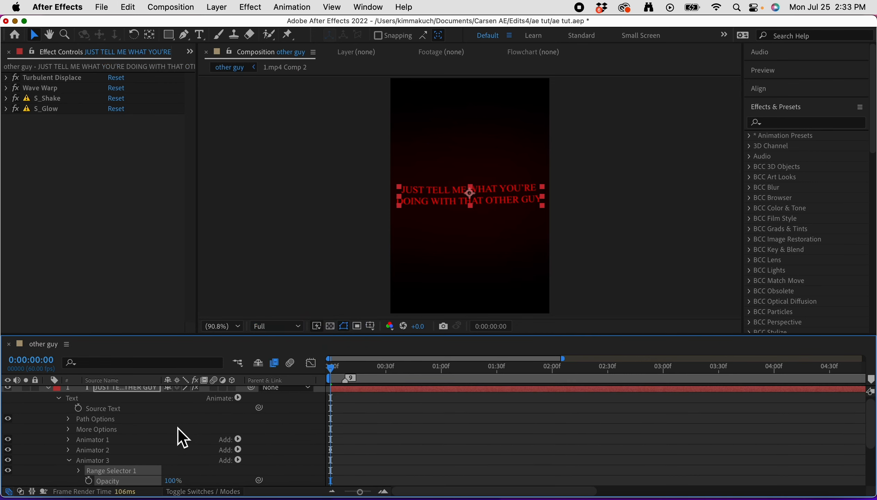
drag(175, 439, 88, 445)
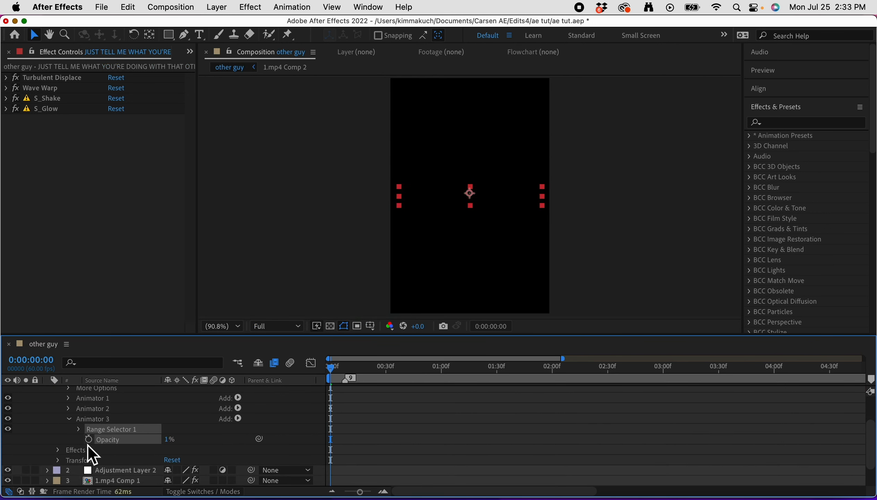
- Set the new animator's range selector shape to Ramp Up, keeping it based on Characters
click(78, 429)
click(90, 472)
scroll(150, 463, down, 3)
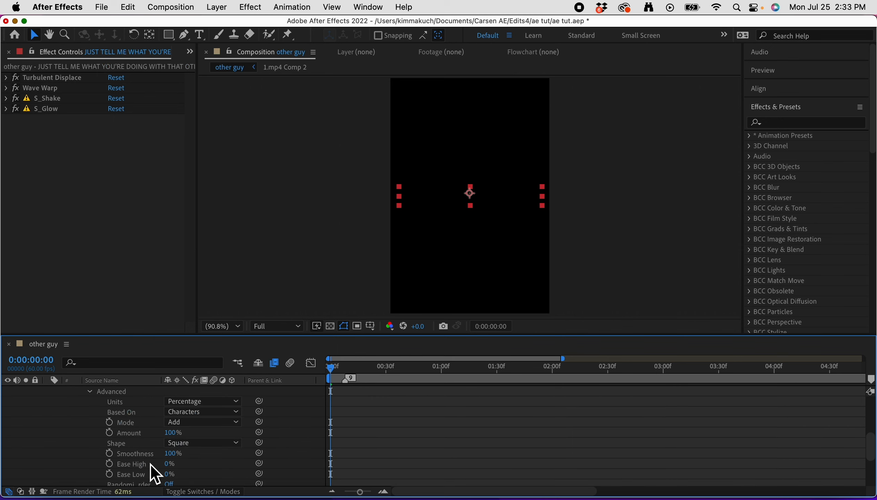
scroll(162, 453, up, 3)
scroll(160, 454, down, 5)
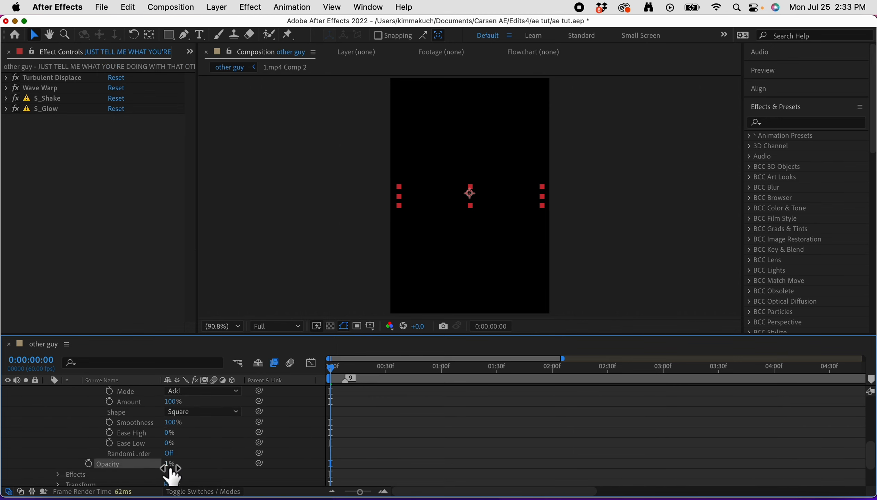
click(213, 412)
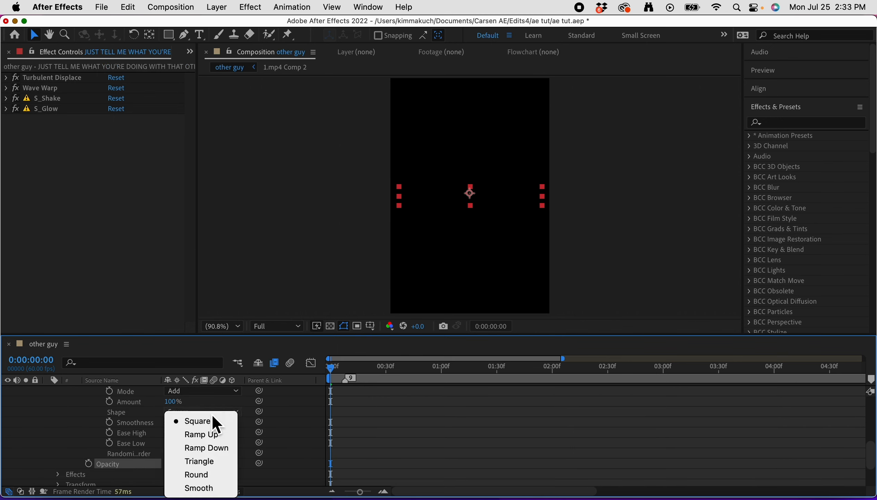
click(205, 437)
scroll(133, 421, up, 3)
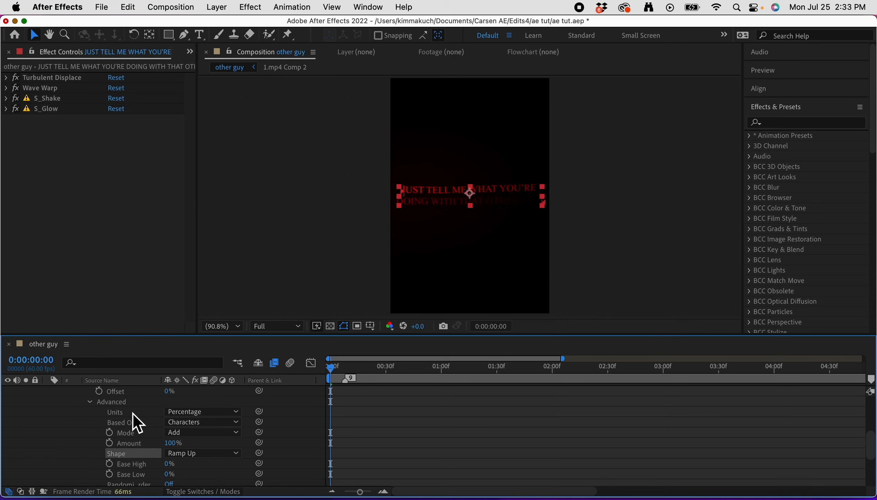
click(202, 422)
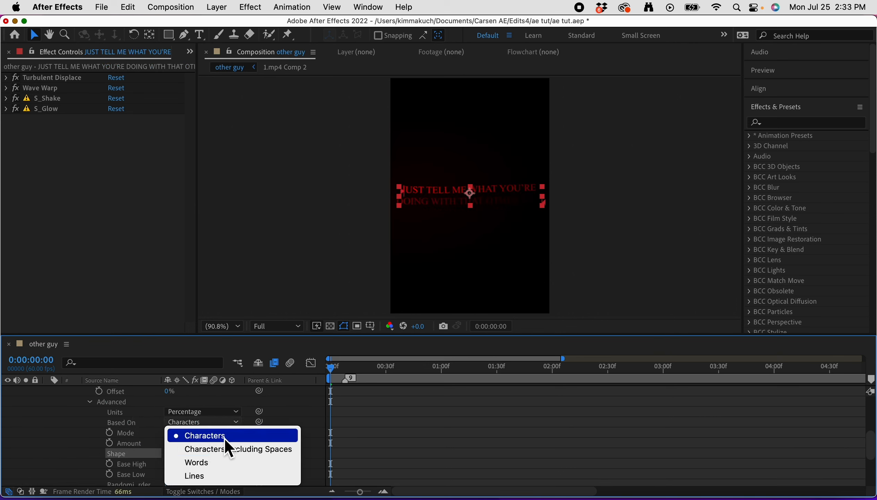
click(216, 439)
- Enable keyframing for the range selector's Offset at the start of the composition and set it to -100%
scroll(124, 426, up, 2)
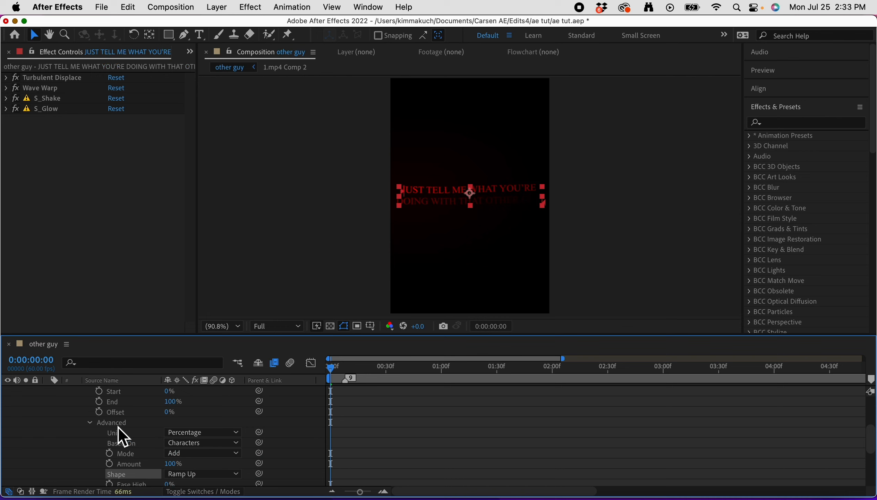
click(100, 412)
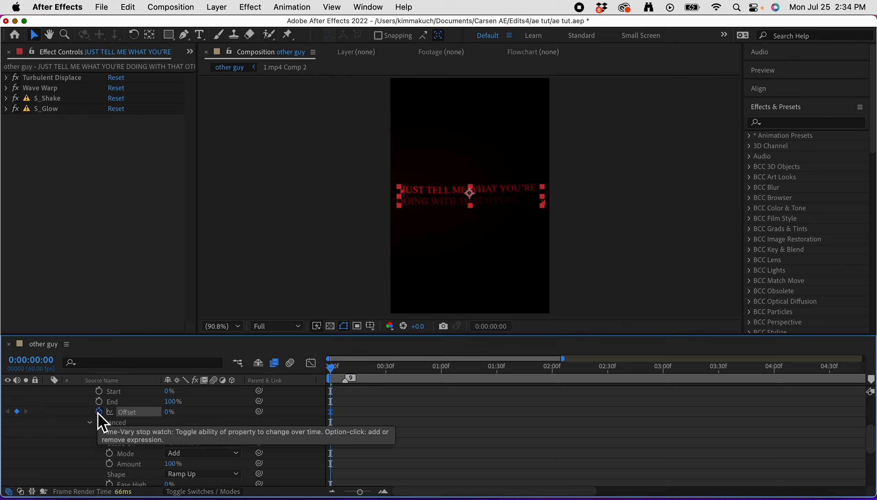
click(167, 417)
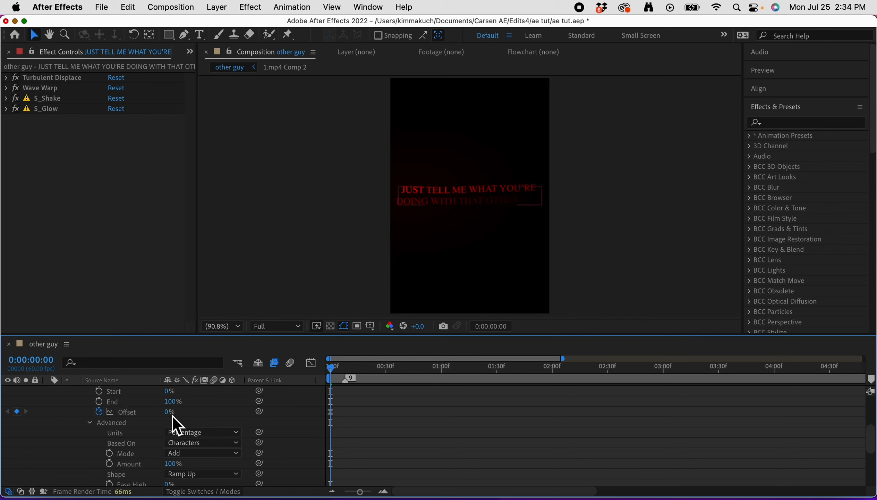
drag(173, 415, 34, 419)
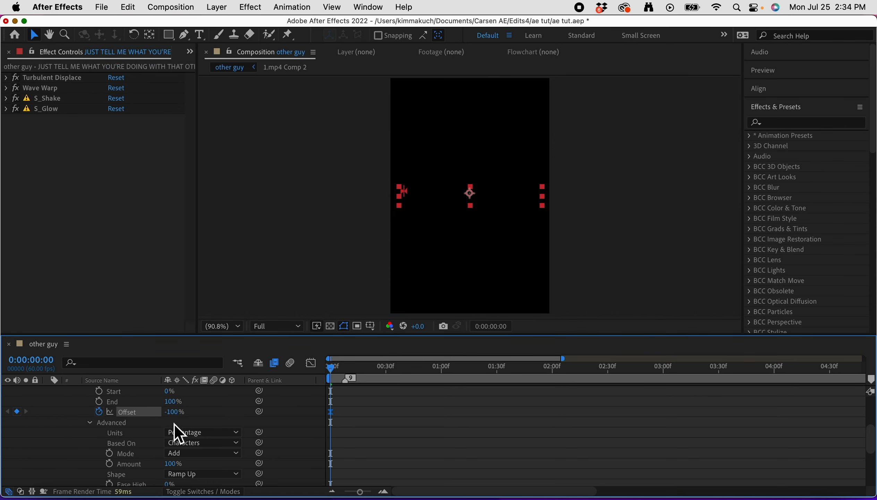
- Add a second Offset keyframe of 100% at about 3 seconds and return the playhead to the start
key(u)
click(621, 418)
scroll(620, 416, right, 5)
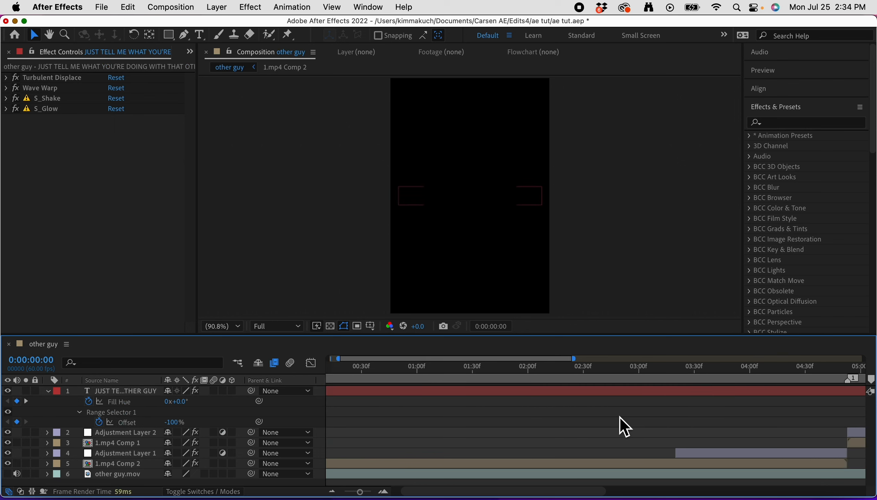
drag(539, 378, 491, 394)
scroll(491, 393, left, 5)
drag(173, 423, 571, 463)
drag(366, 377, 279, 399)
- Save the project and play back the text fade-in from the beginning
key(super+s)
key(space)
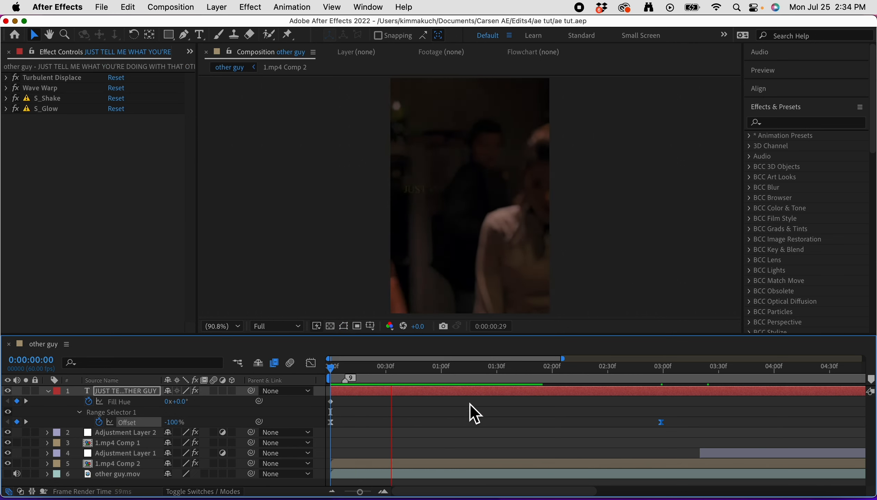
scroll(559, 411, right, 3)
scroll(558, 409, right, 1)
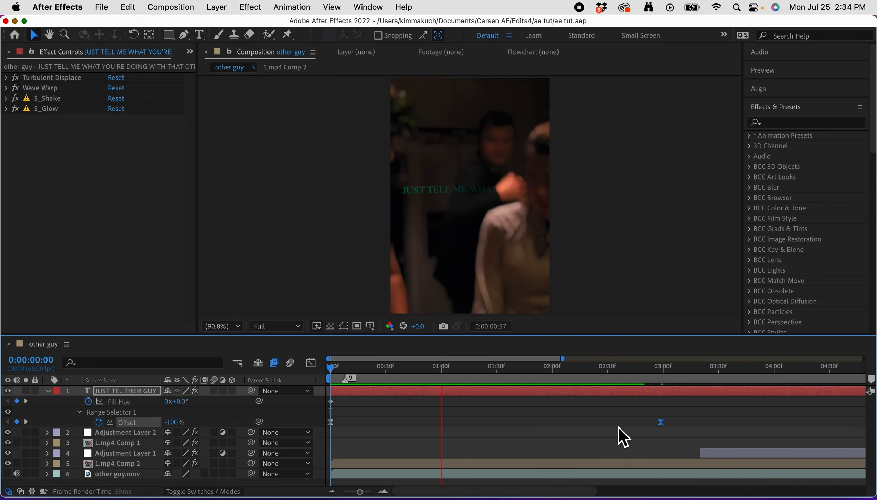
scroll(615, 425, right, 10)
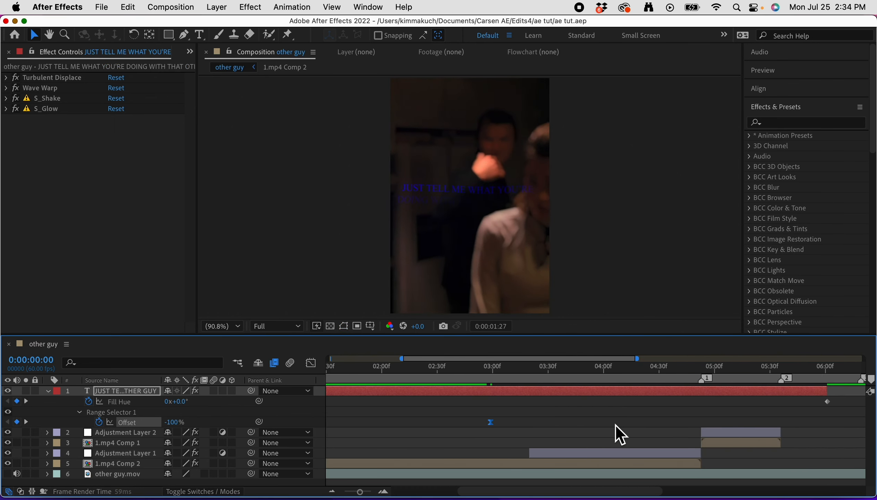
- Move the playhead to the second Offset keyframe at 0:00:02:59 and collapse the text layer's properties
click(428, 377)
click(417, 377)
drag(420, 378, 421, 378)
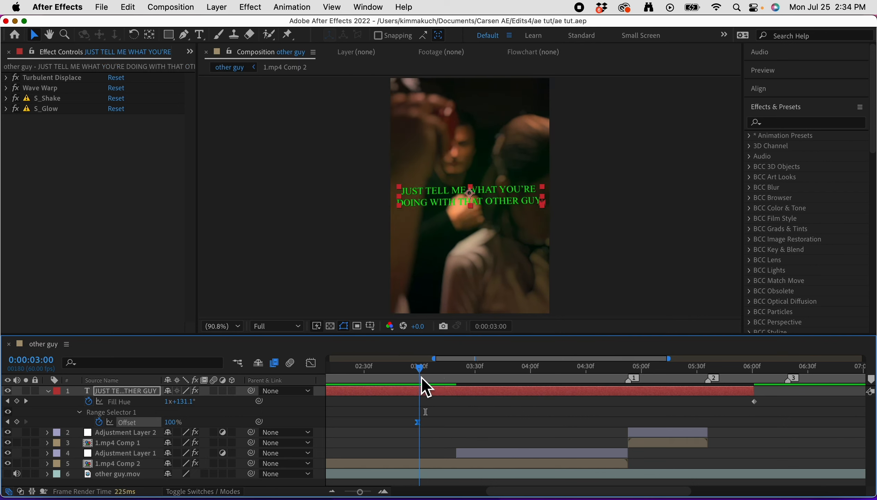
click(419, 374)
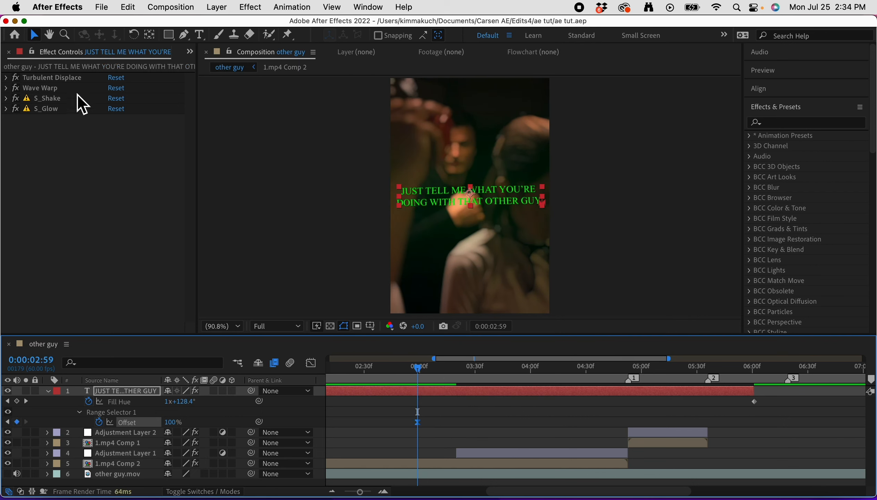
click(48, 391)
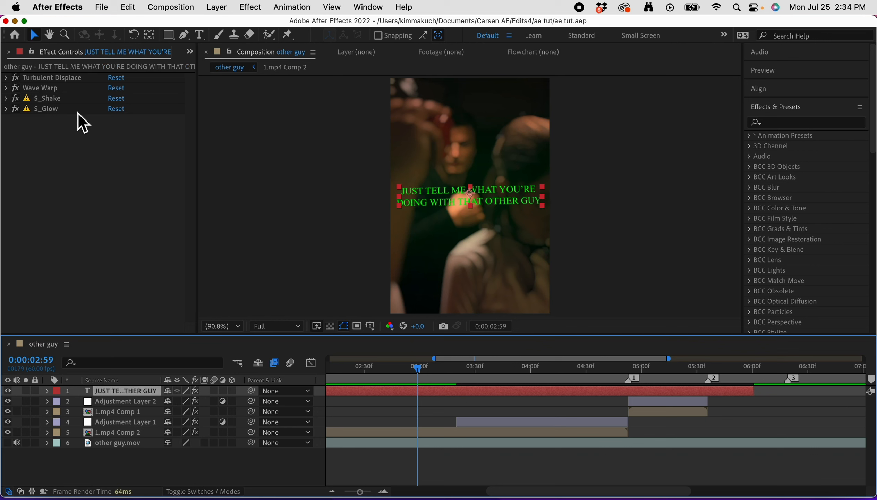
- Find the Drop Shadow effect under Perspective and apply it to the lyric text layer
click(817, 122)
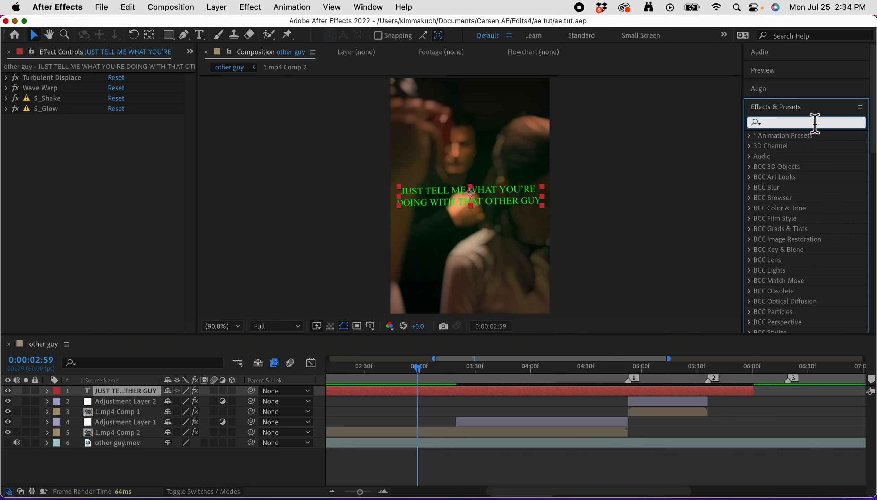
text(drop shad)
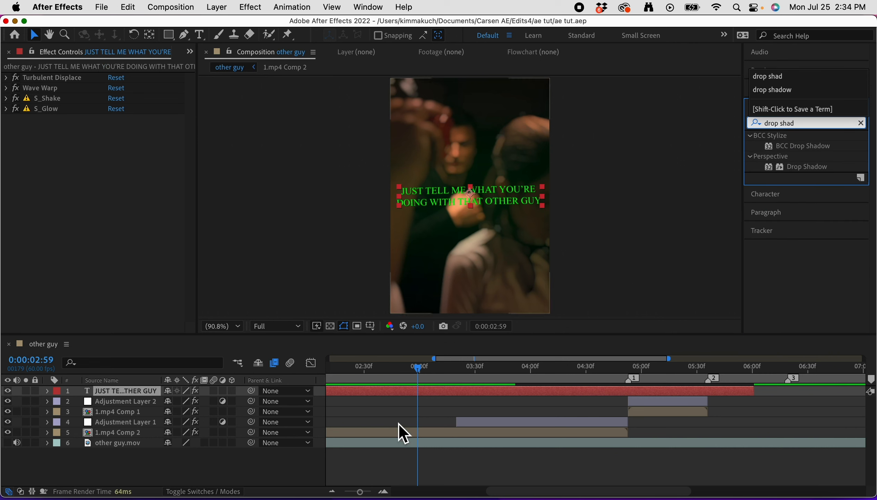
click(422, 390)
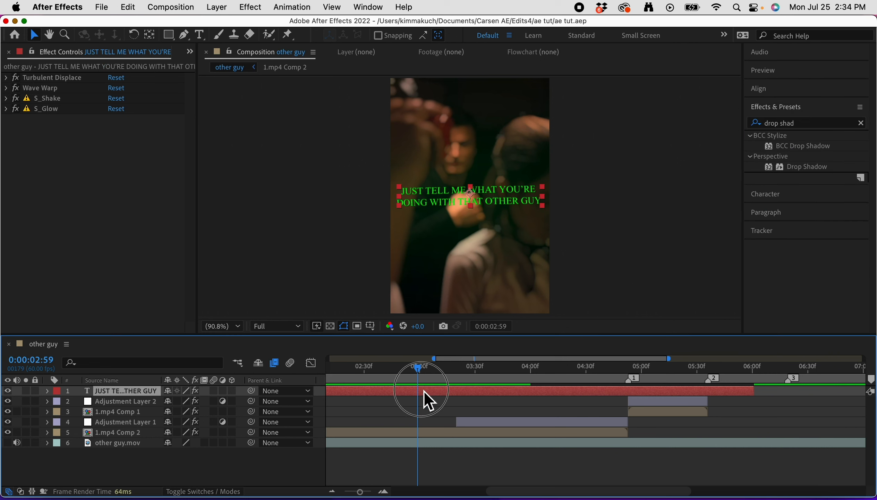
double_click(804, 166)
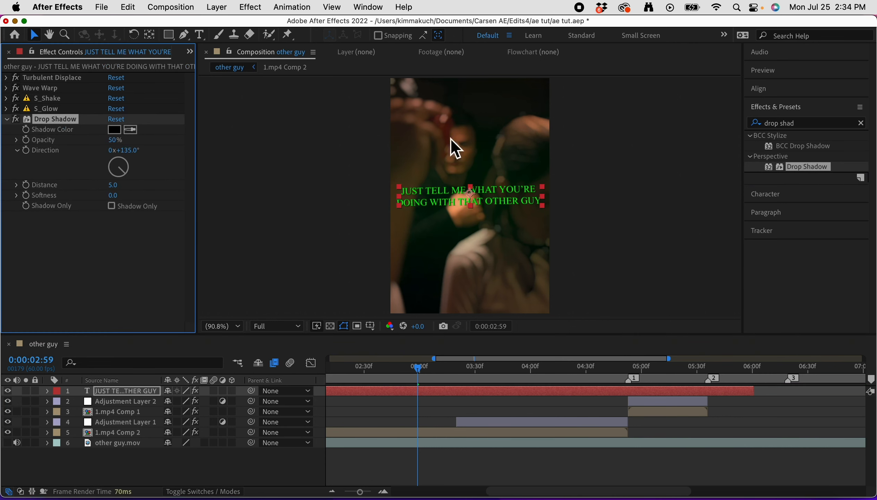
- Compare the text's drop shadow at opacities of 0%, 100% and 25%, ending at 0%
click(116, 140)
key(BackSpace)
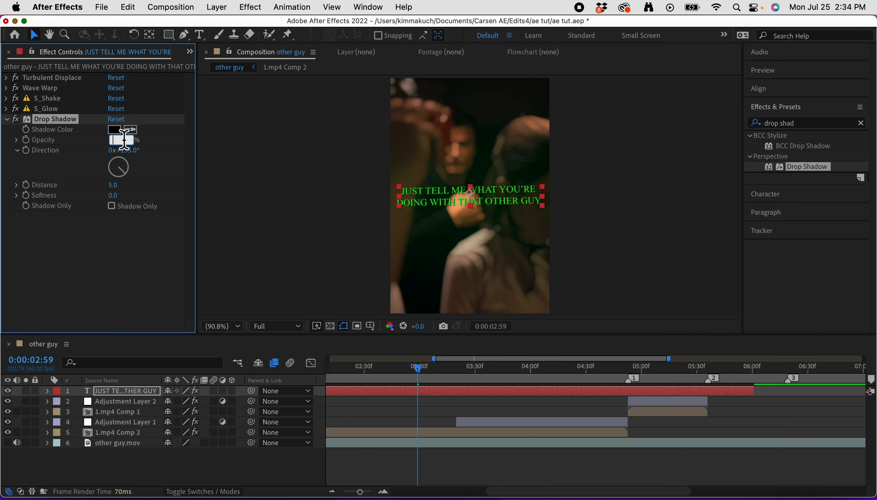
text(0)
click(153, 264)
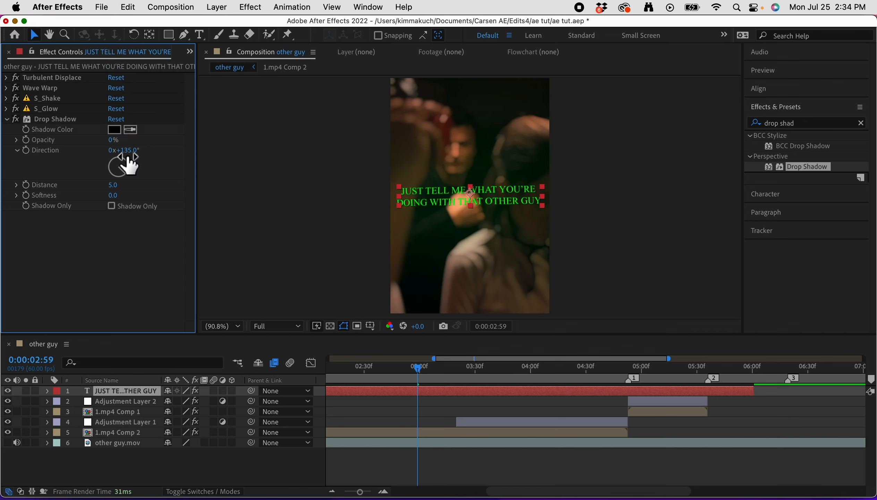
drag(118, 143, 382, 141)
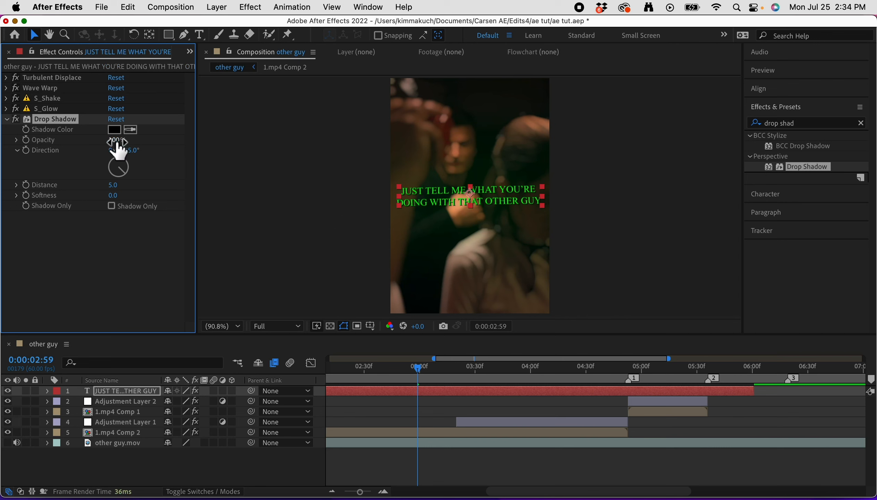
drag(113, 140, 7, 151)
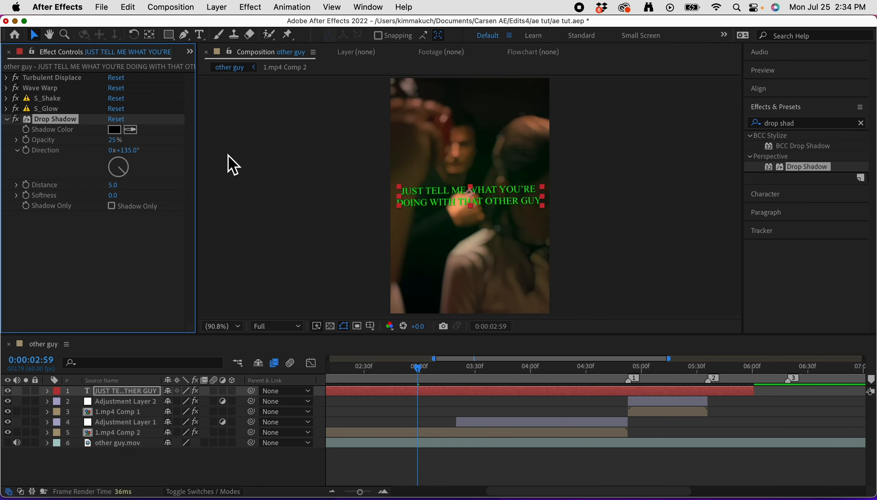
click(116, 140)
text(0)
key(Return)
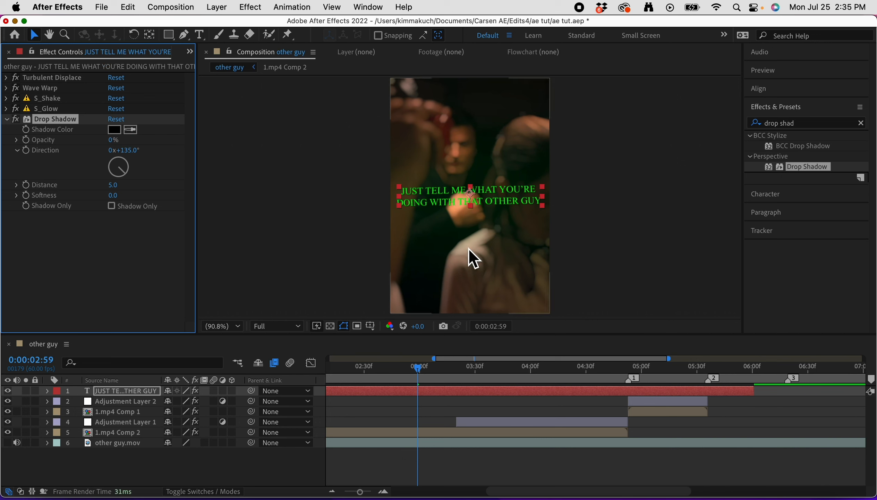
- Set the Drop Shadow opacity to 100%
click(116, 141)
text(100)
key(Return)
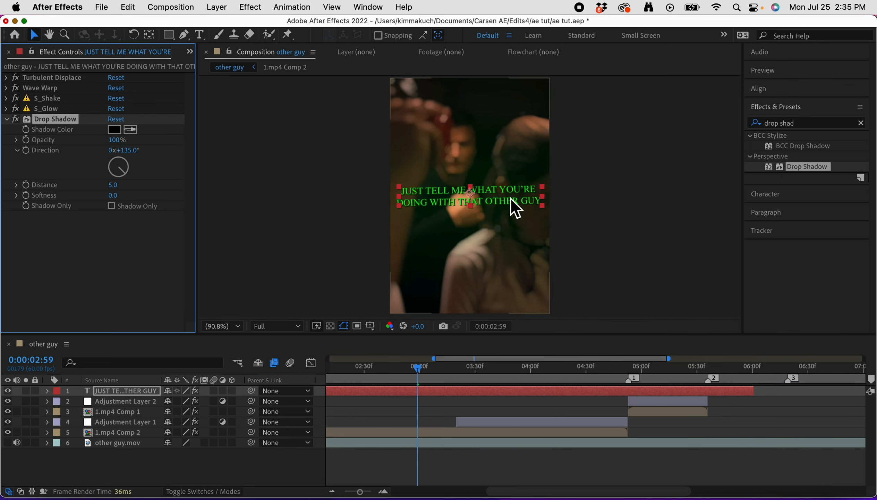
- Set the lyric text's Drop Shadow distance to 7 and its softness to 4
click(113, 186)
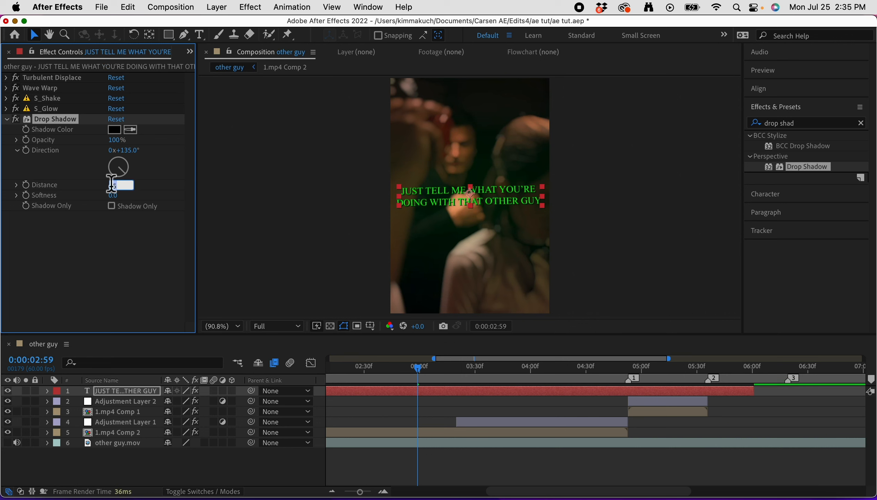
text(7)
key(Return)
click(112, 184)
text(9)
key(Return)
click(113, 196)
text(4)
key(Return)
- Return the playhead to the start of the composition, save the project and hide the layer controls
click(418, 372)
key(Home)
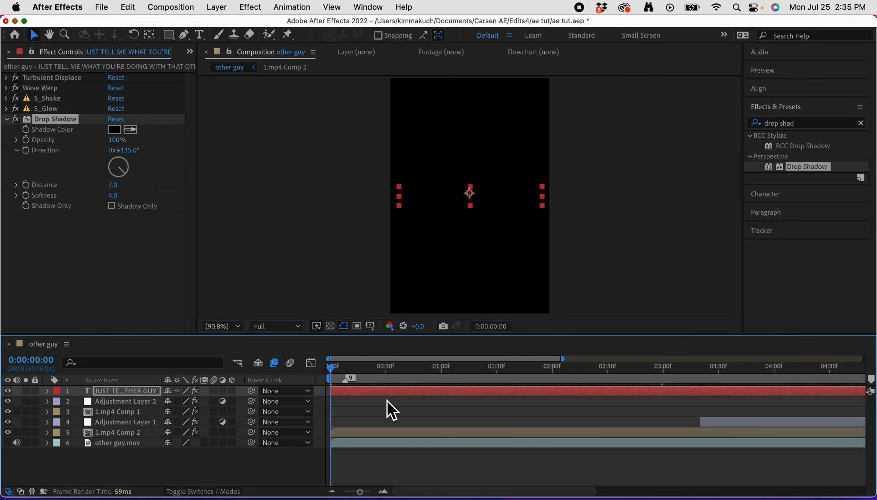
key(super+s)
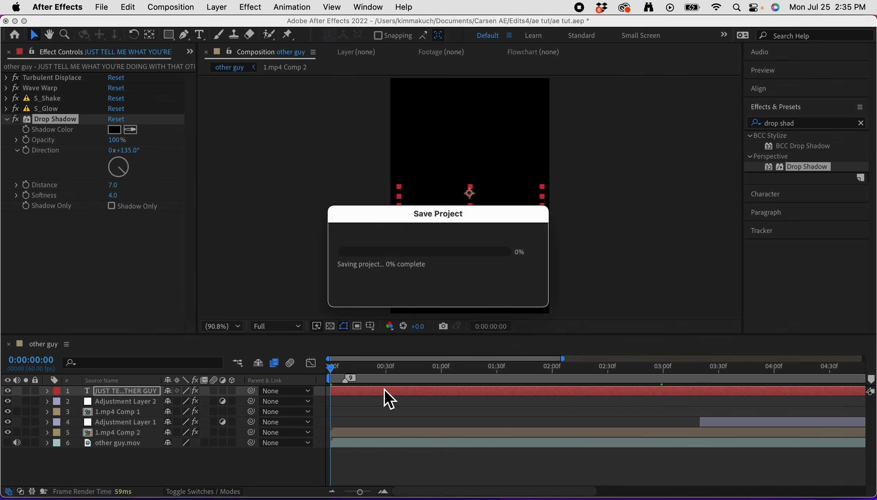
key(super+shift+h)
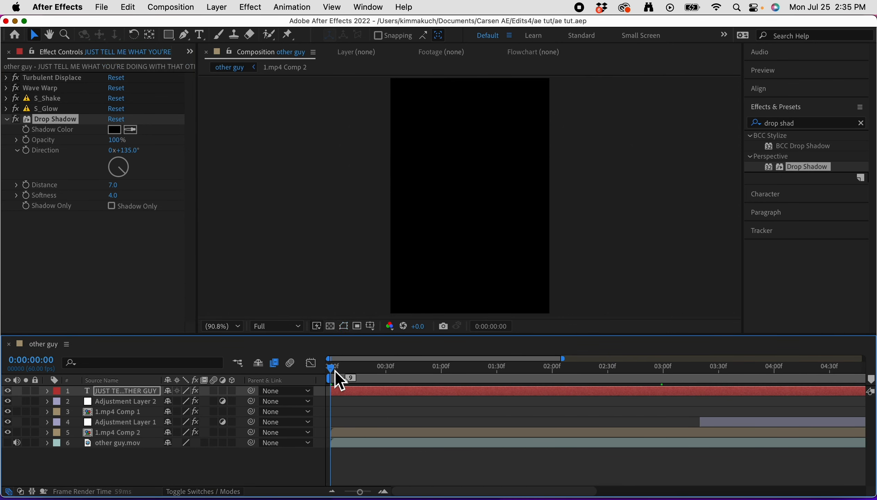
- Preview the shadowed lyric text from the start of the composition and collapse the Drop Shadow effect's settings
key(space)
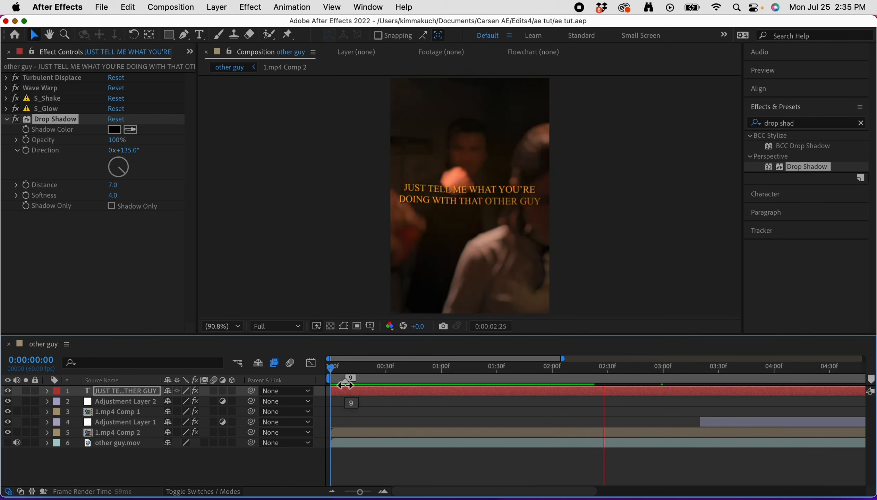
key(space)
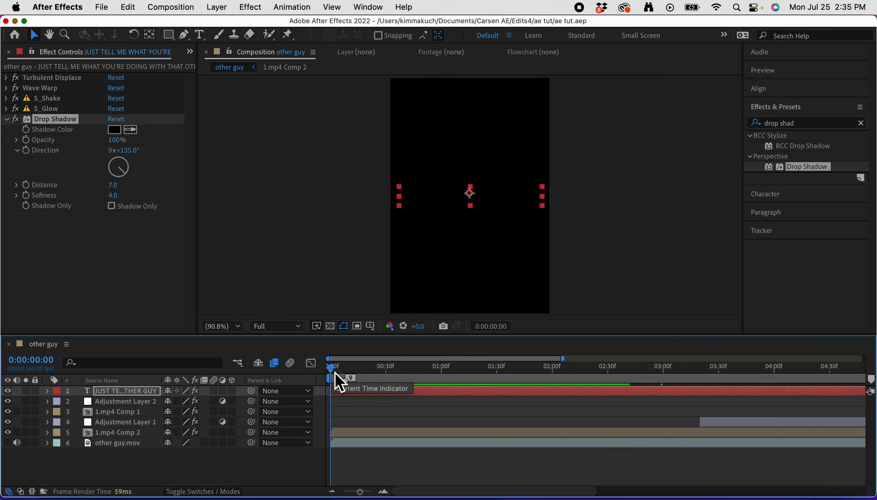
key(space)
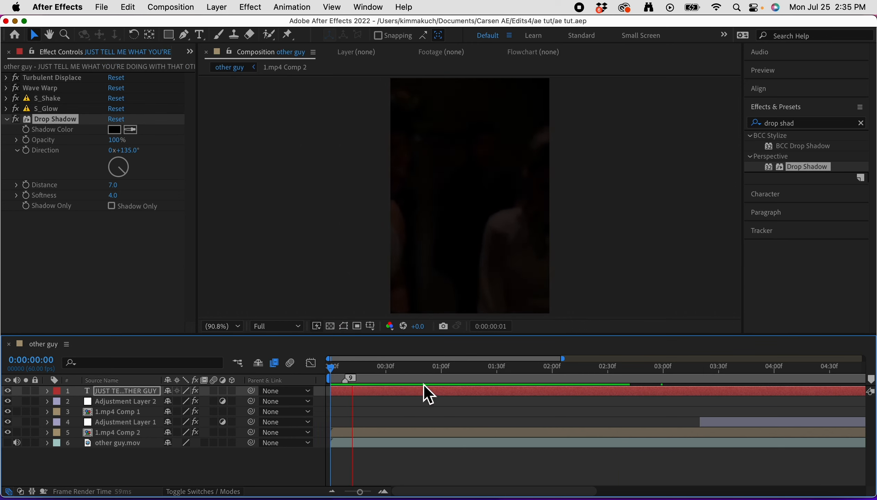
click(6, 119)
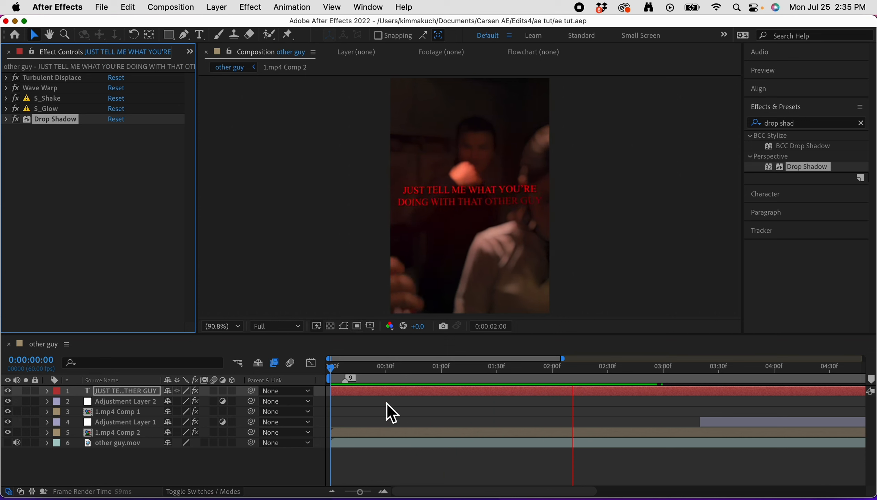
click(333, 371)
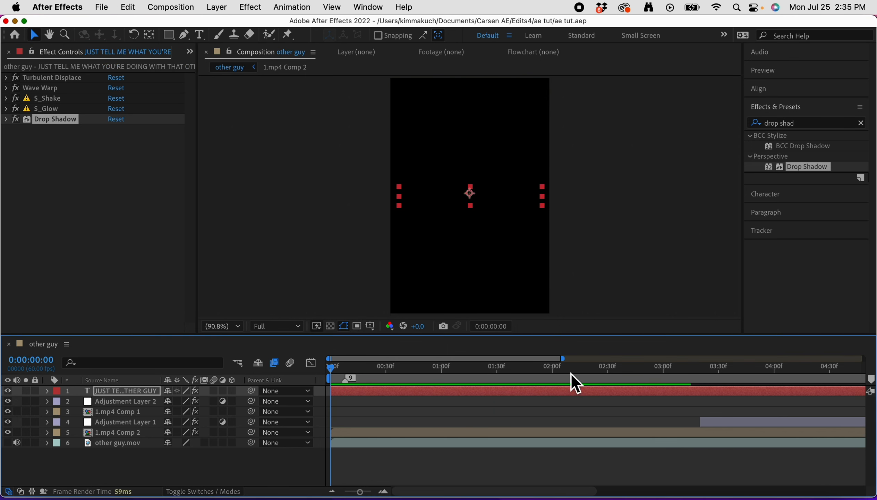
scroll(613, 430, right, 5)
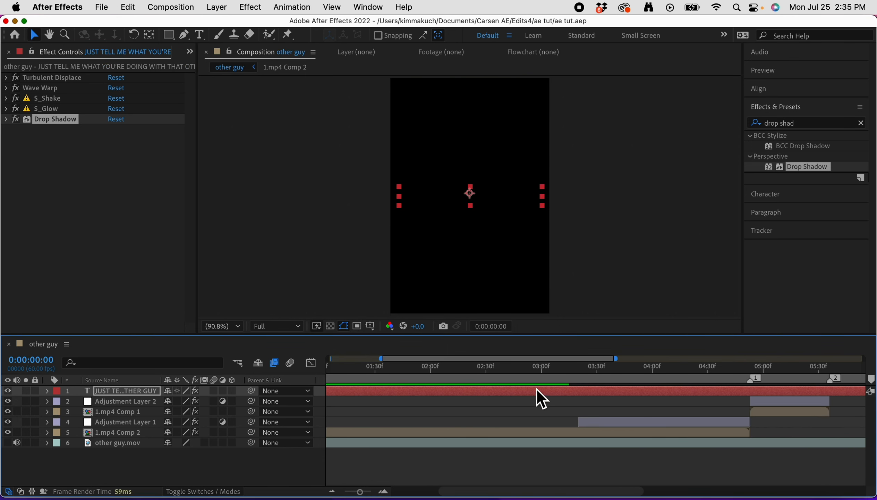
- Lower the system volume and replay the composition from the start
key(XF86AudioLowerVolume)
key(XF86AudioLowerVolume)
key(XF86AudioLowerVolume)
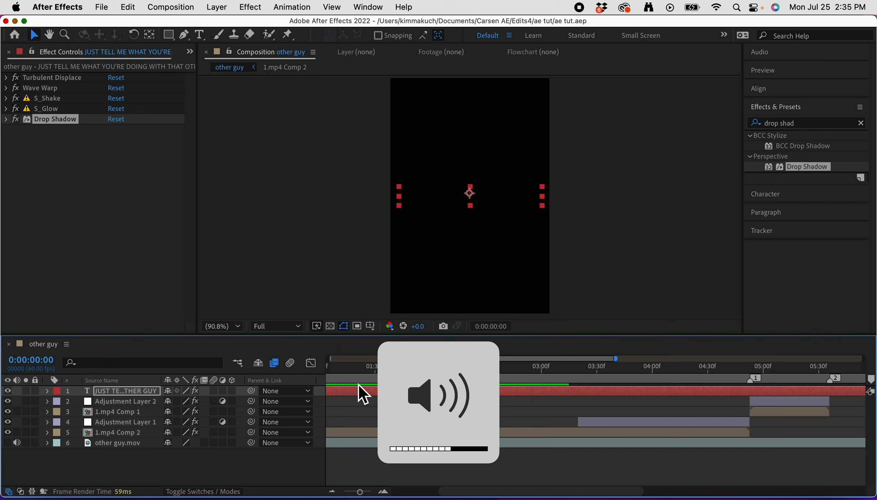
key(space)
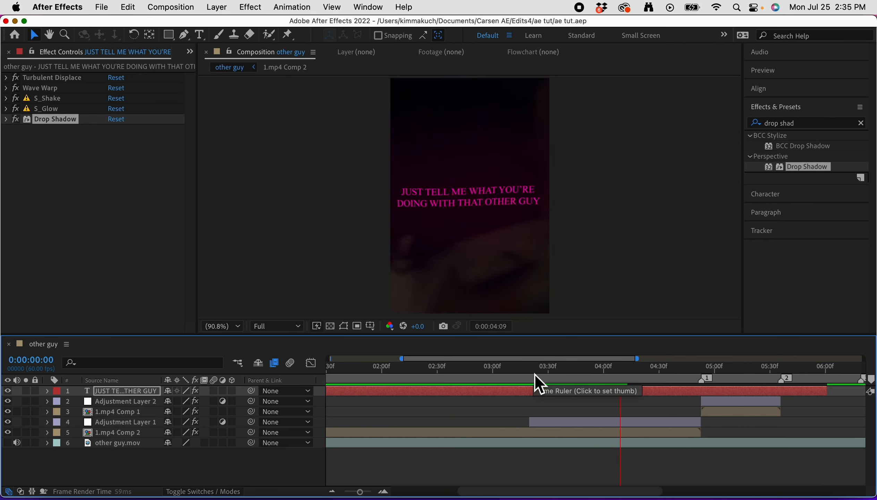
- Move the playhead to 0:00:02:19 and preview the lyric text from there
drag(533, 373, 420, 429)
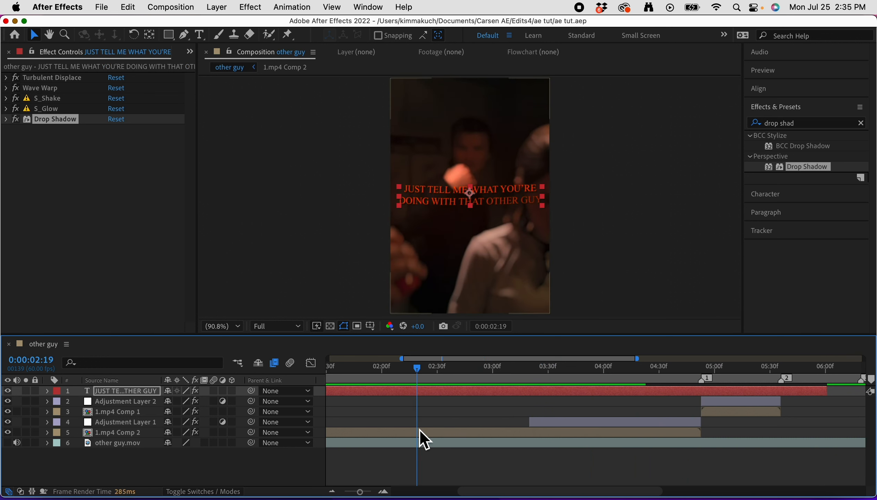
key(s)
key(s)
key(space)
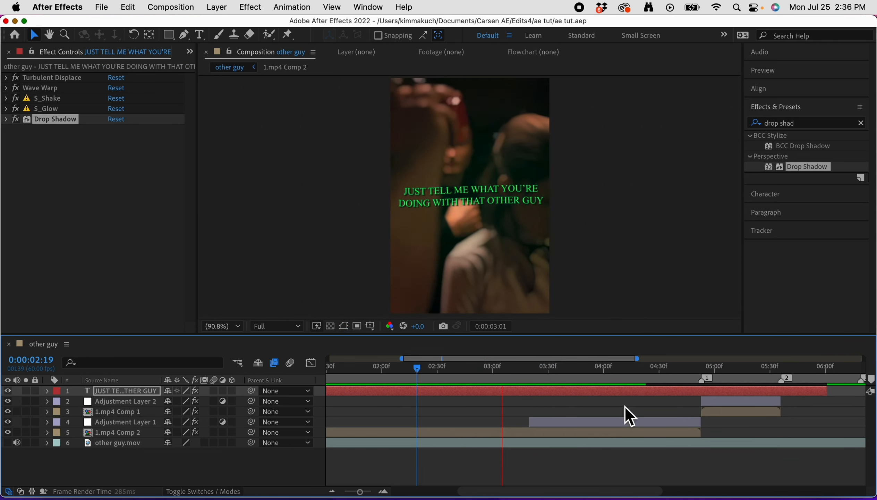
- Place the playhead at 0:00:04:53, at marker 1, and search the effects and presets for "explosion"
click(604, 369)
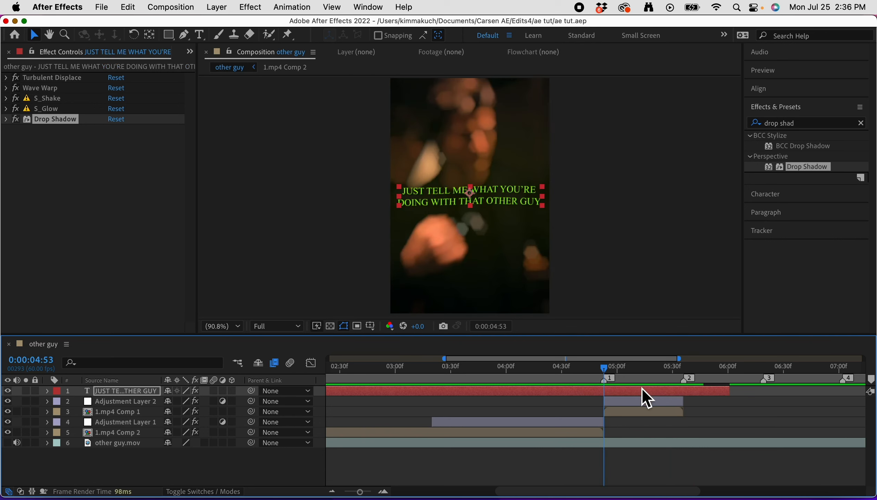
click(818, 123)
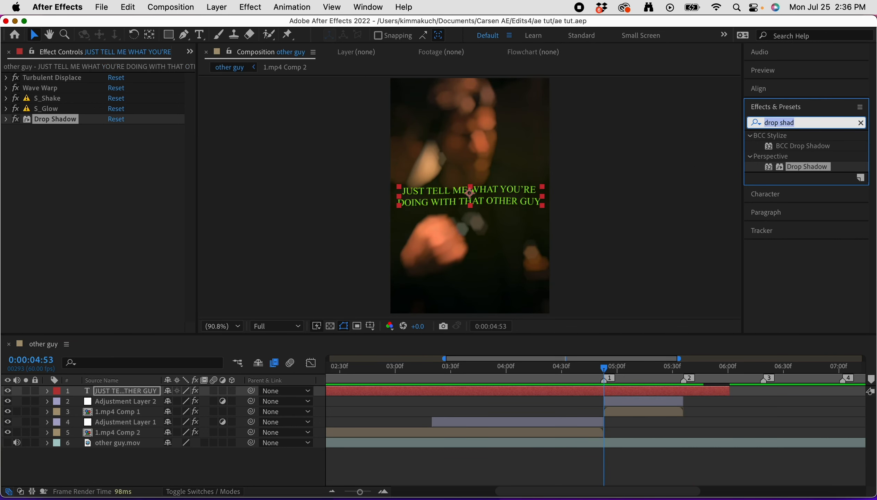
text(exp)
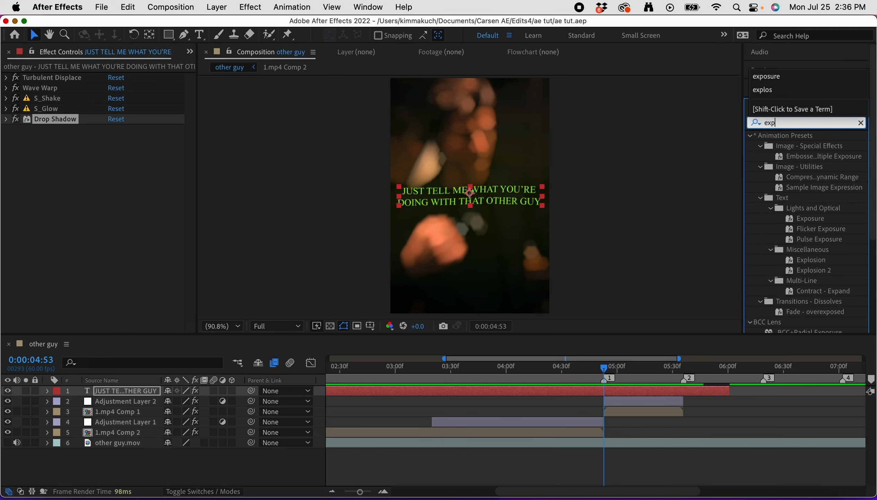
text(lostio)
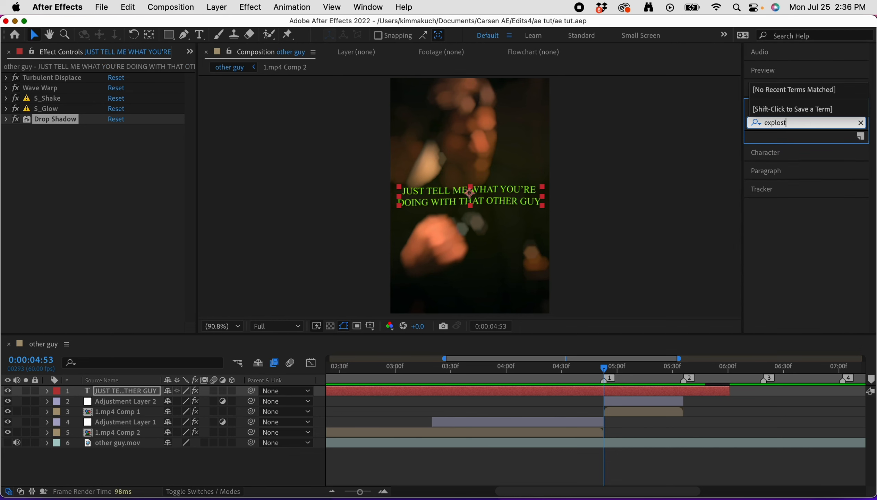
key(BackSpace)
text(ion)
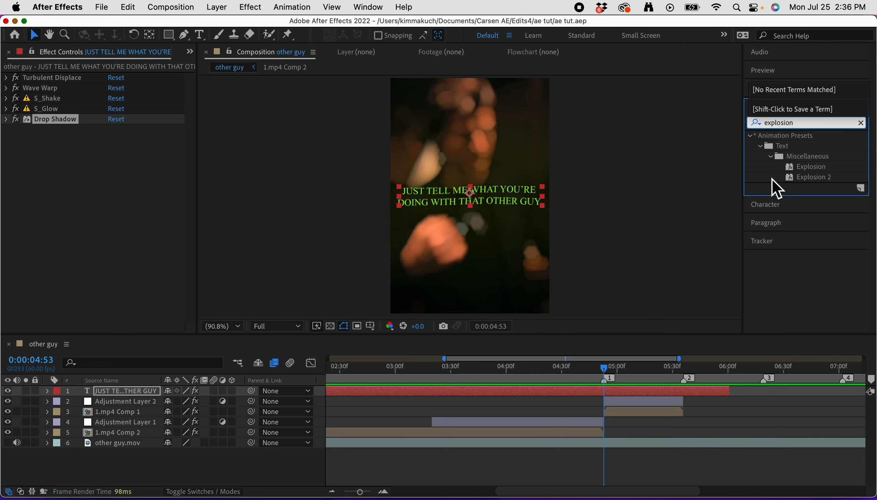
- Split the lyric text layer at 0:00:04:53
click(613, 381)
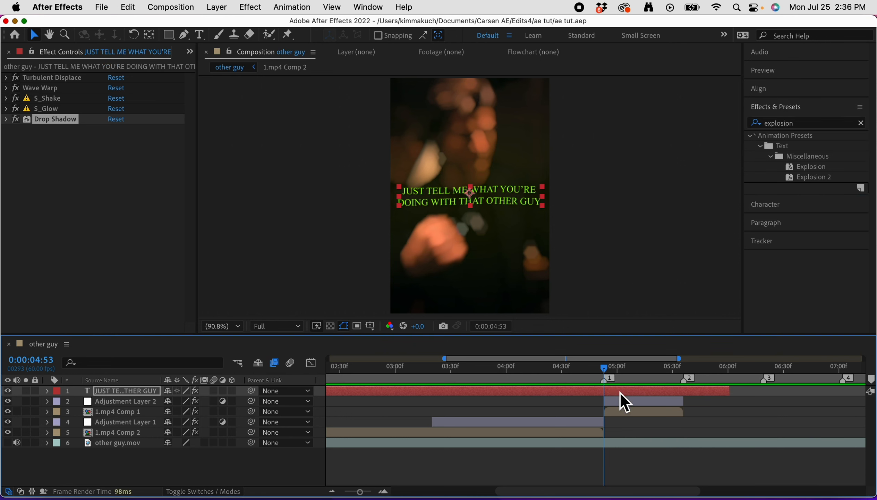
click(611, 394)
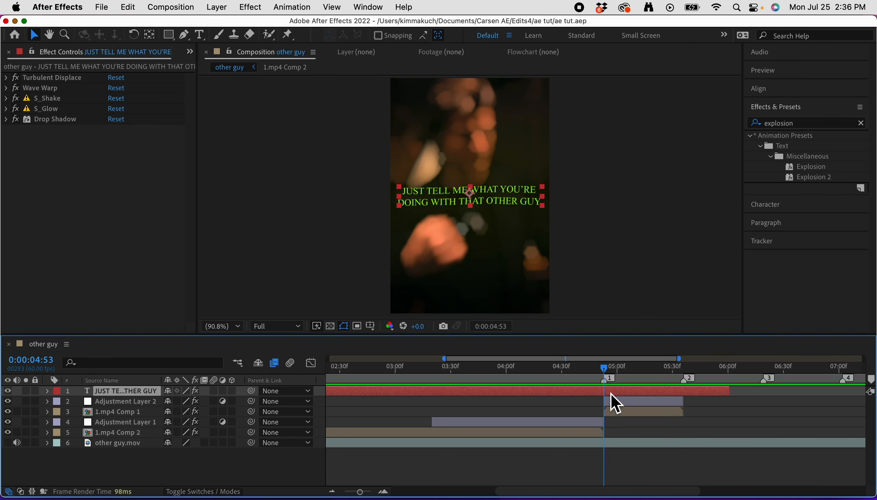
key(super+shift+d)
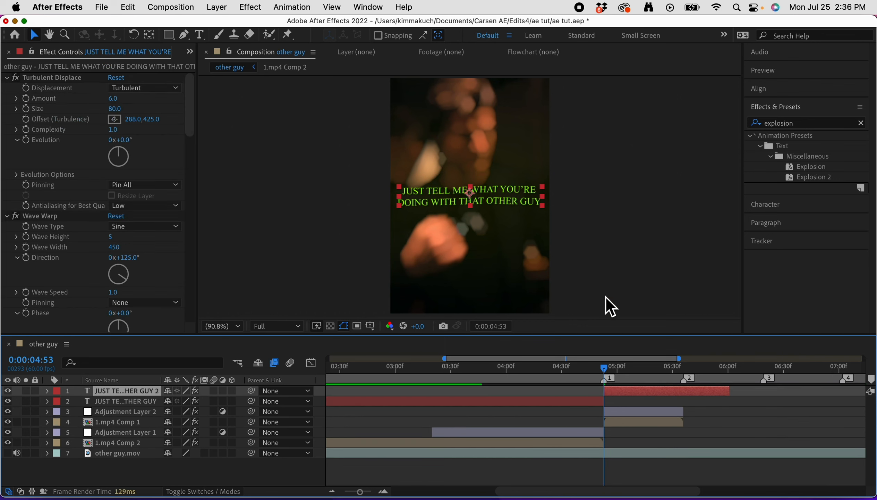
- Extend the second text layer to about 0:00:06:10 and keyframe its opacity from 100% at 0:00:04:53 to 0% at its end
key(t)
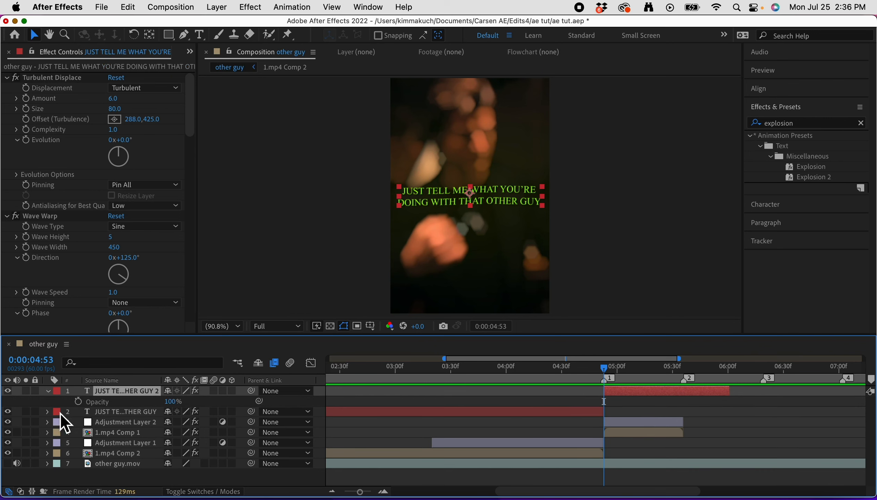
click(78, 401)
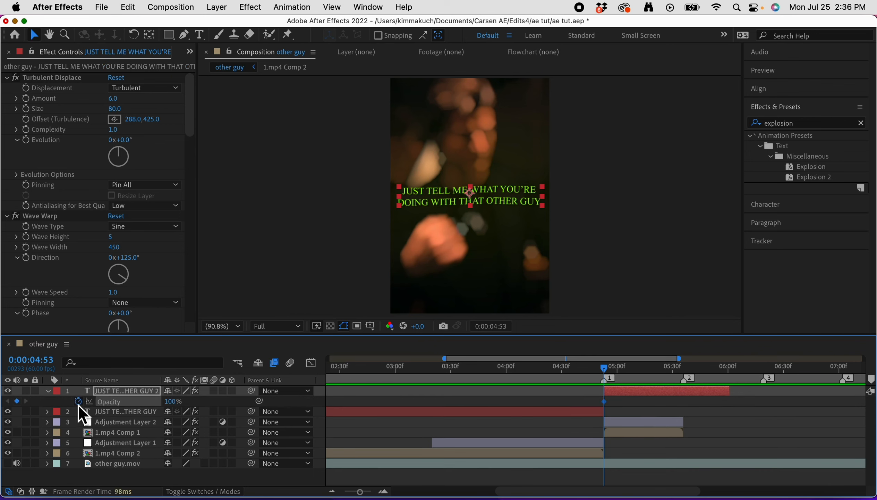
click(731, 371)
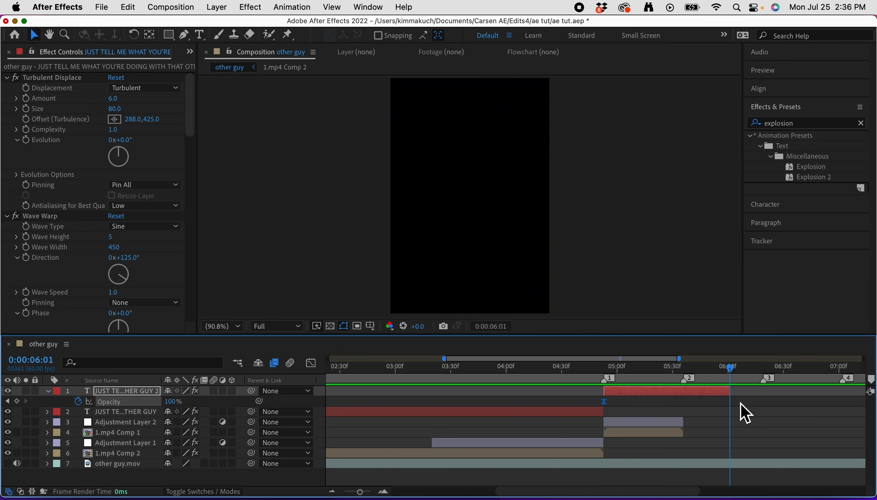
click(736, 394)
drag(735, 393, 746, 394)
click(747, 371)
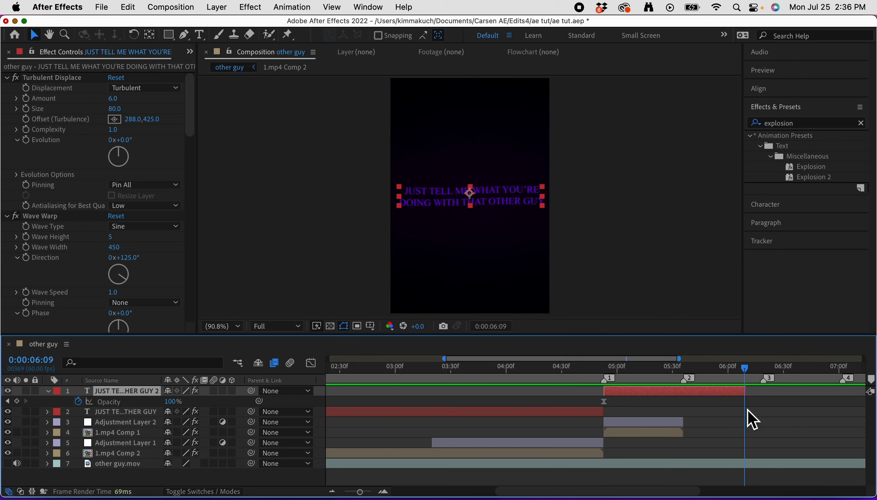
drag(173, 401, 53, 427)
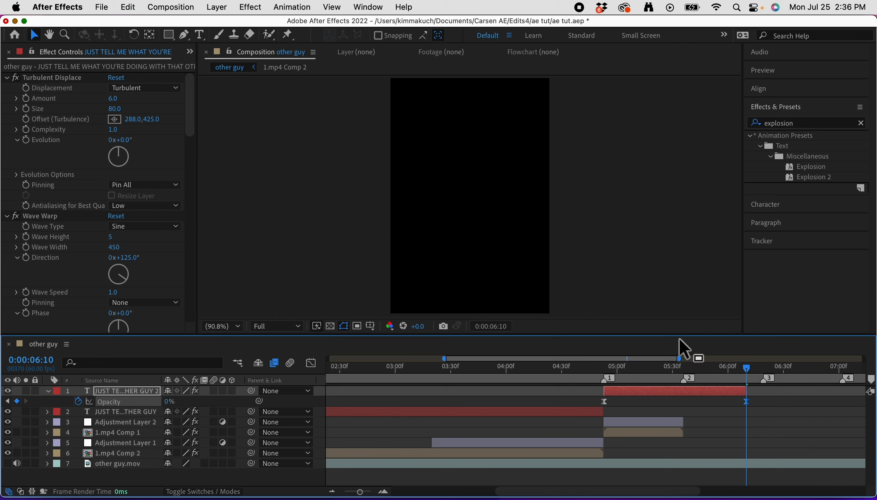
- Apply the Explosion text preset to the second text layer with the playhead at 0:00:04:53 and its properties collapsed
click(606, 372)
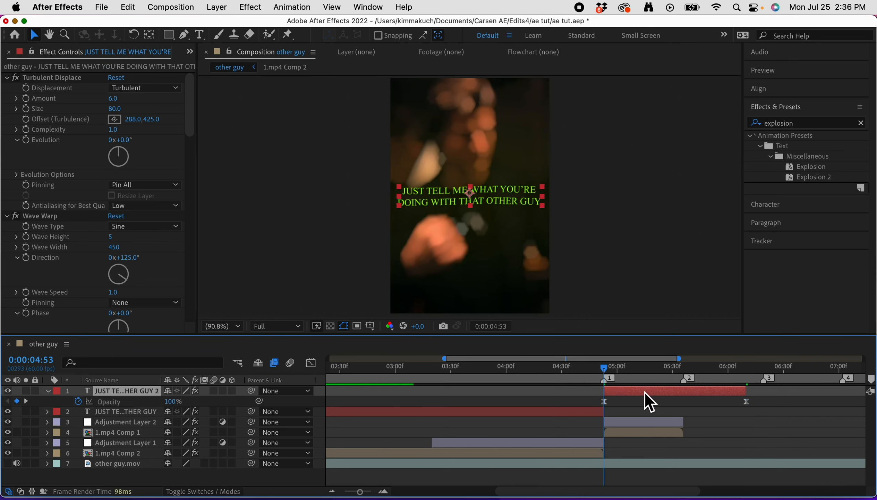
key(t)
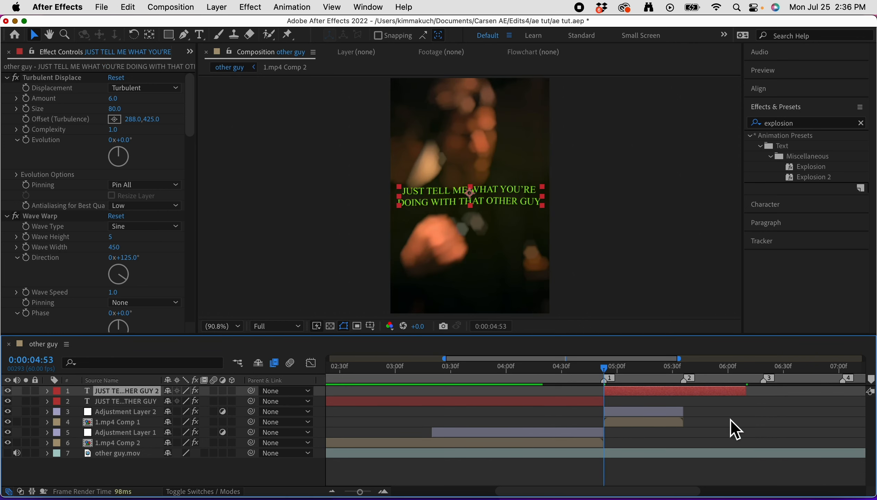
click(814, 169)
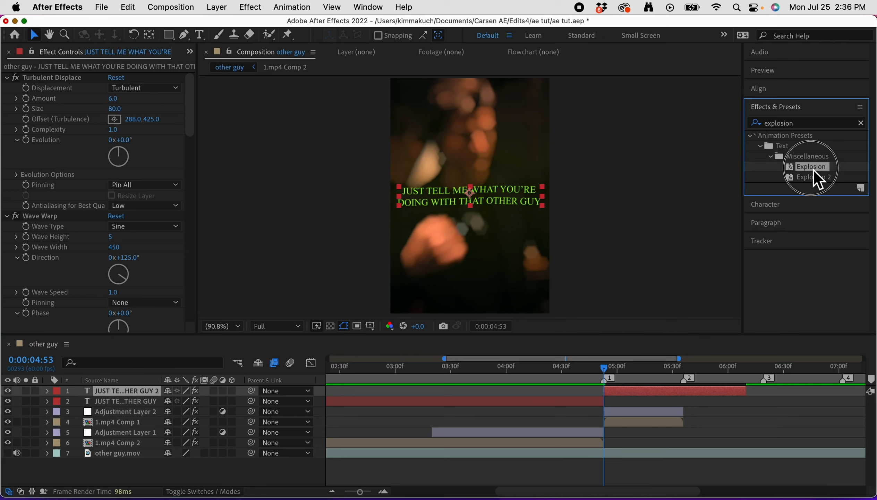
drag(809, 165, 685, 400)
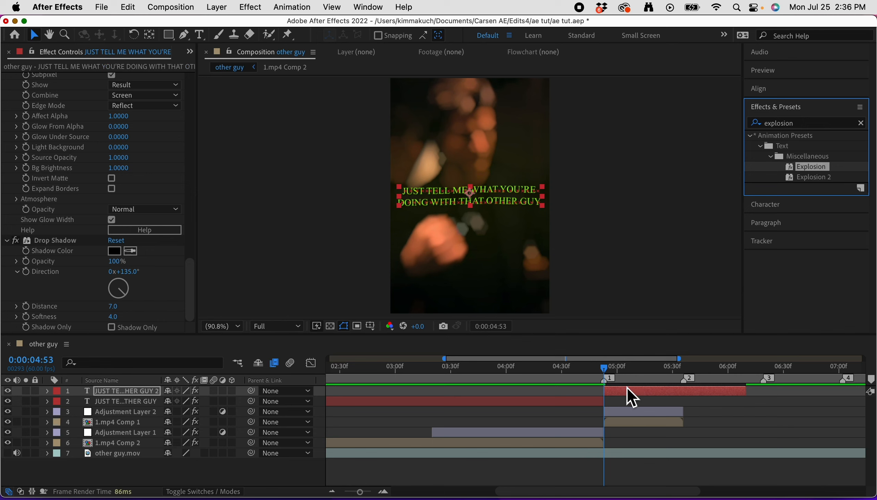
- Save the project and preview the text explosion from 0:00:04:09
key(super+s)
drag(606, 372, 368, 417)
key(space)
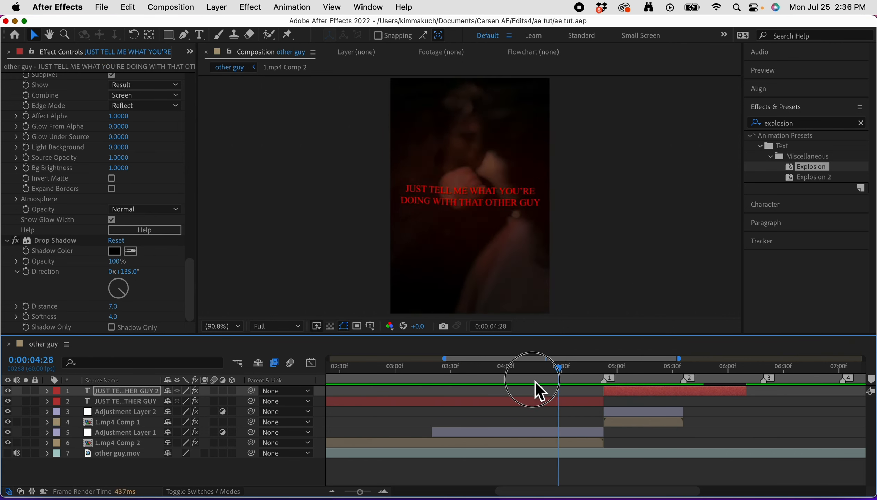
key(space)
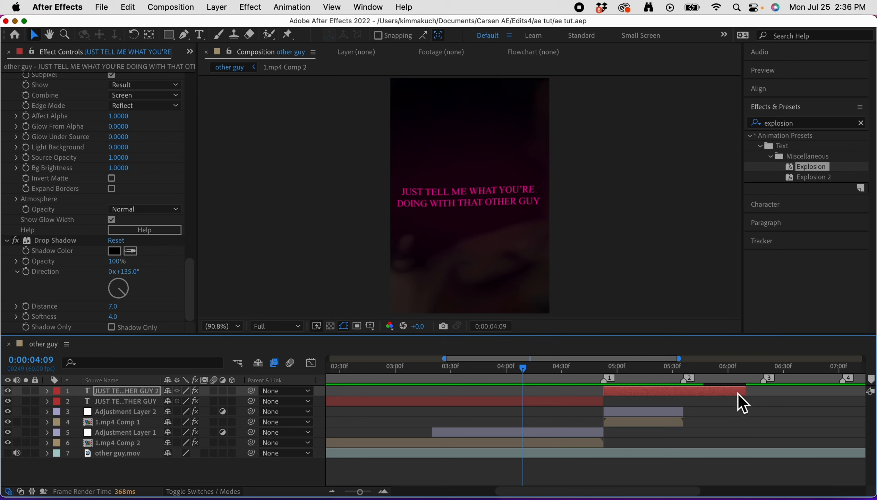
scroll(698, 406, right, 5)
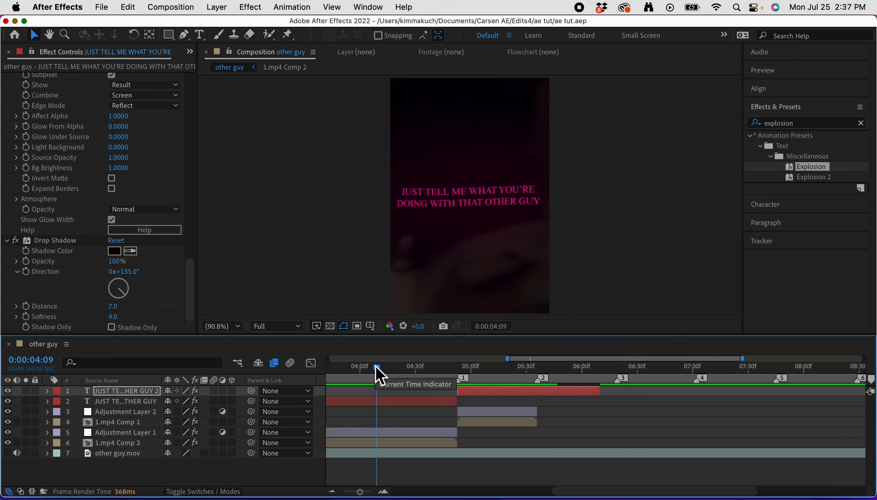
key(space)
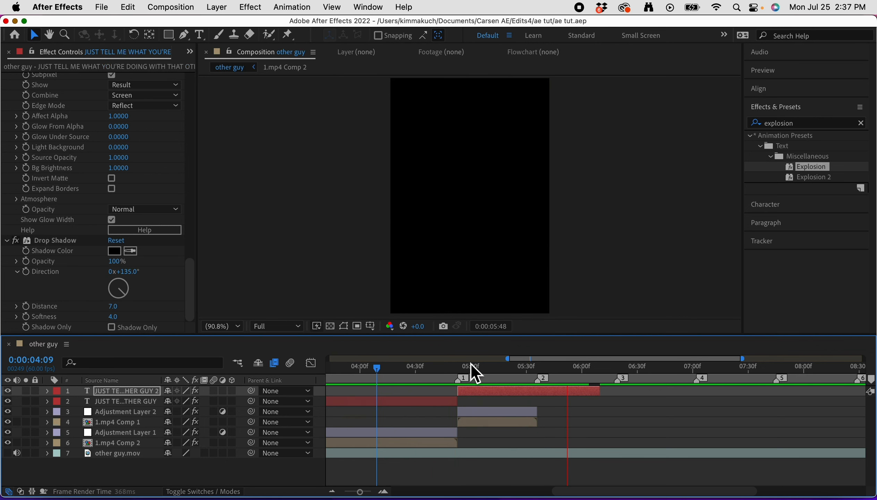
- Preview the edit from the beginning of the timeline
drag(461, 370, 200, 396)
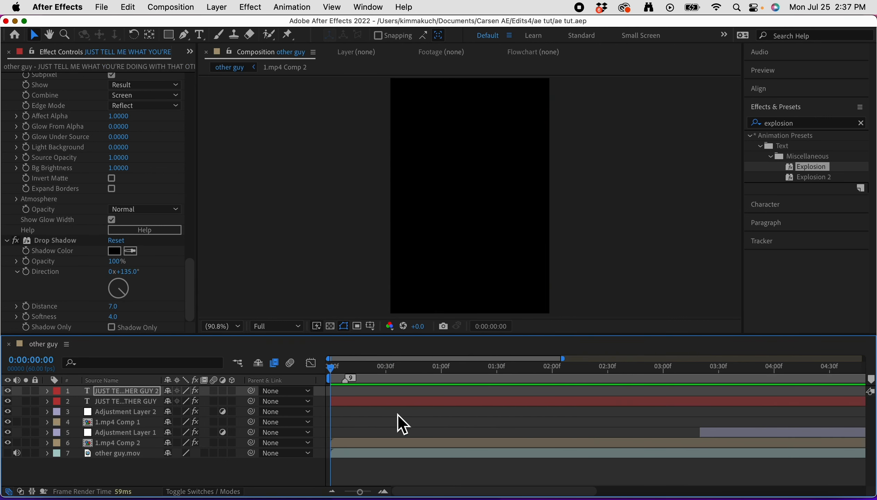
click(382, 417)
key(space)
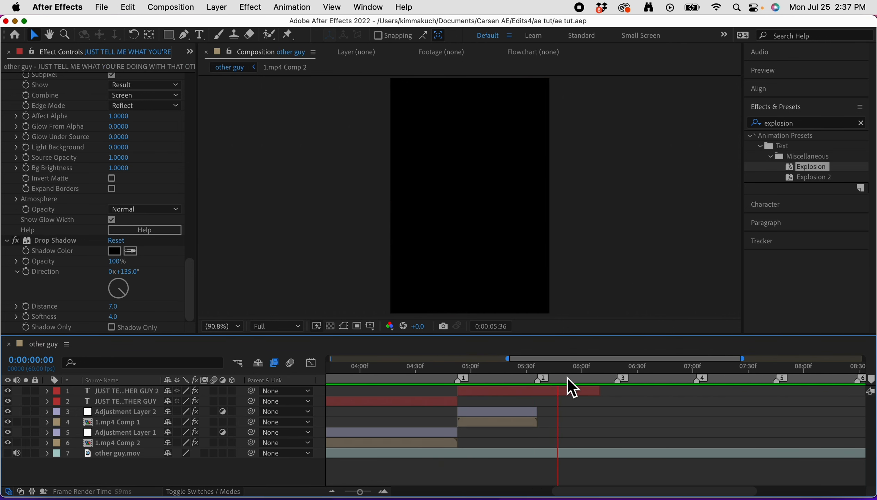
- Add 7.mp4 from the S2 folder to the timeline below the two text layers, with the playhead at 0:00:05:36
click(539, 372)
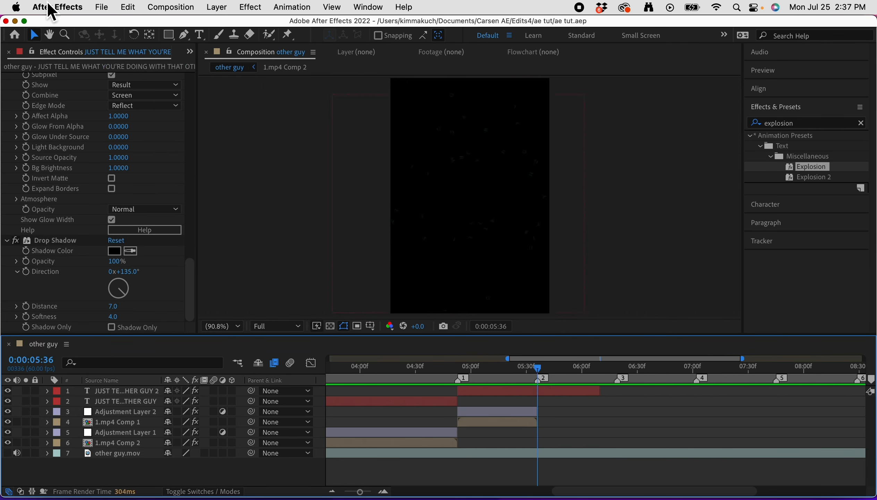
click(9, 52)
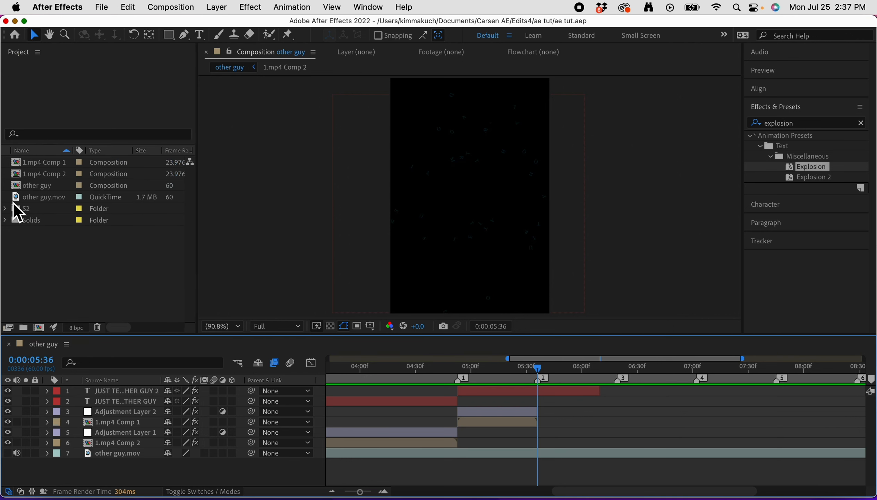
click(524, 422)
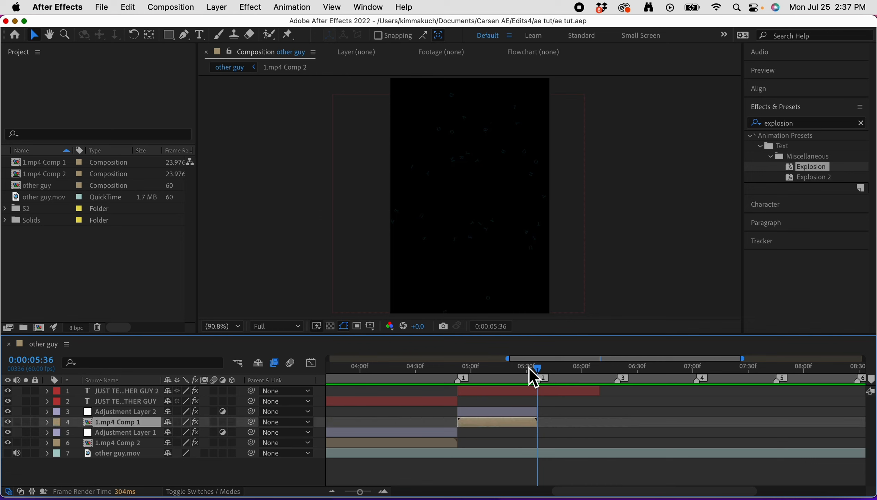
shift+click(478, 415)
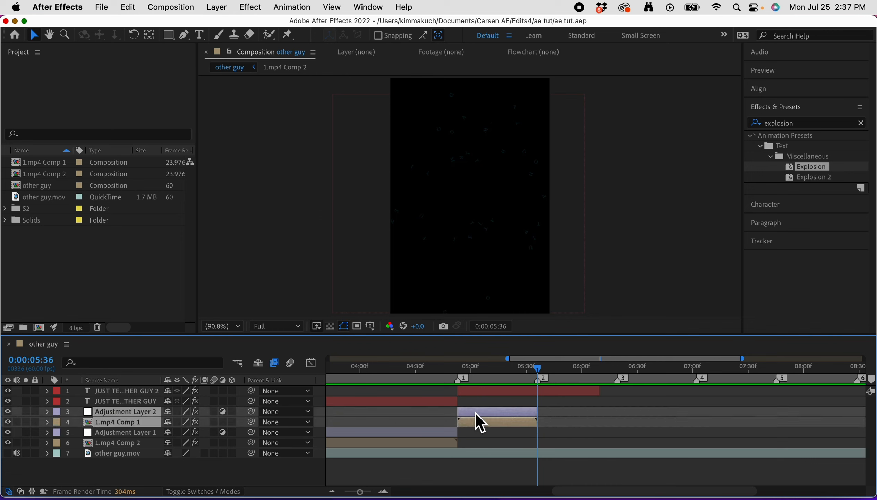
click(551, 441)
scroll(549, 440, right, 5)
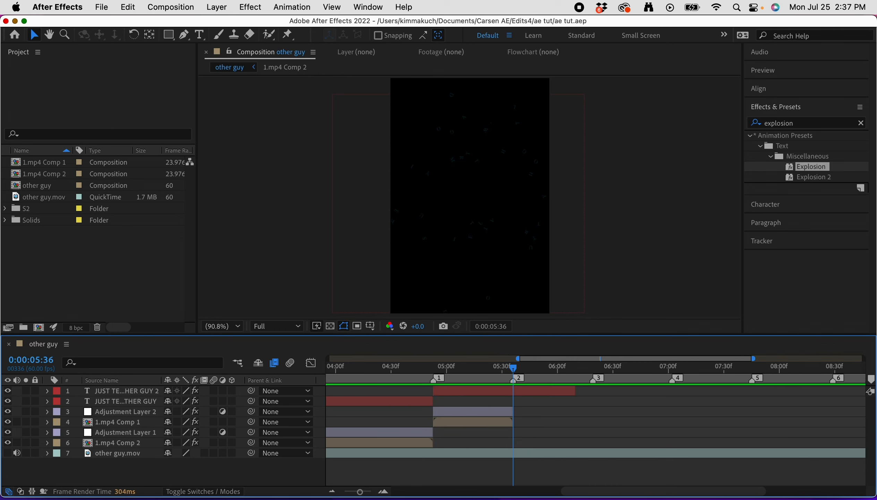
scroll(548, 440, left, 2)
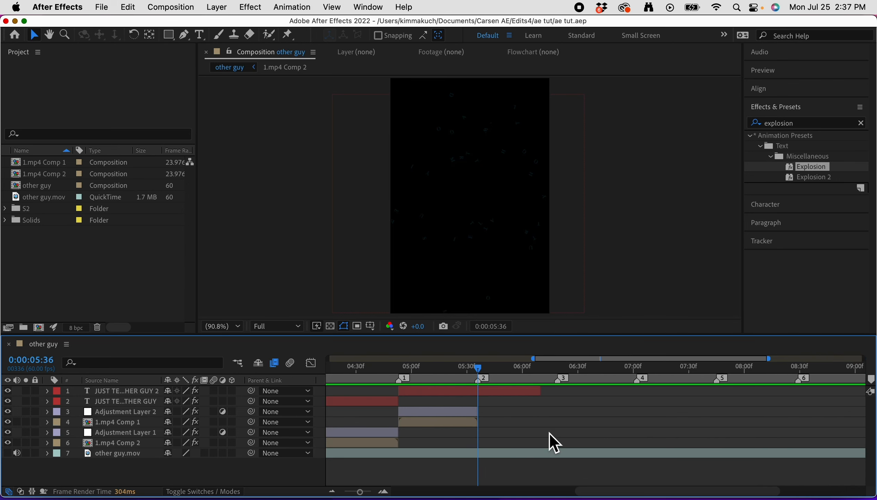
click(6, 209)
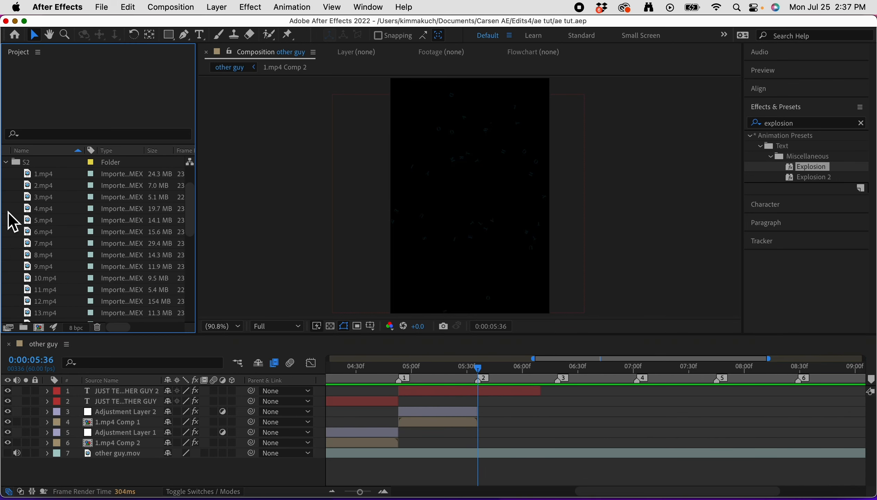
click(48, 246)
click(47, 232)
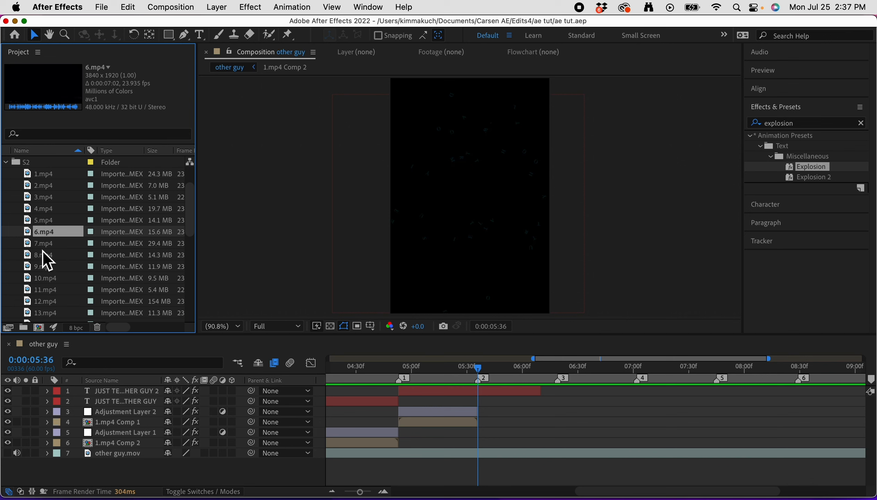
click(44, 244)
drag(44, 245, 391, 408)
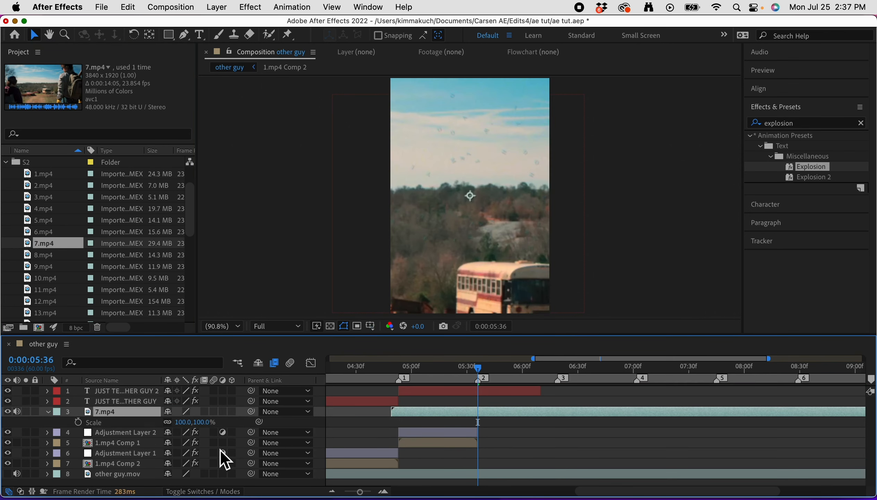
- Set the scale of the 7.mp4 layer to 45% and collapse its scale property
click(208, 428)
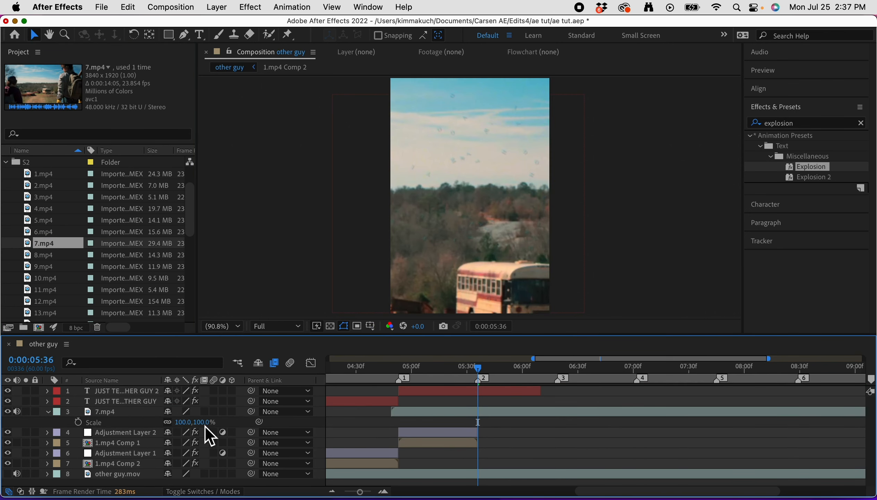
click(206, 422)
text(45\)
key(BackSpace)
key(Return)
key(s)
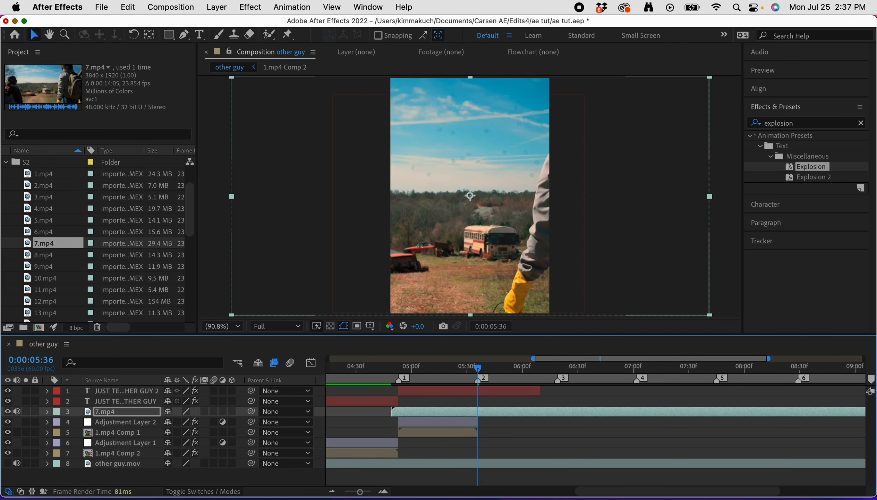
- Shift the 7.mp4 clip in time and move its picture sideways to frame the man in sunglasses at 0:00:05:36
mouse_move(863, 415)
mouse_down()
mouse_move(656, 405)
mouse_move(446, 411)
mouse_move(873, 414)
mouse_up()
drag(496, 218, 581, 219)
click(856, 88)
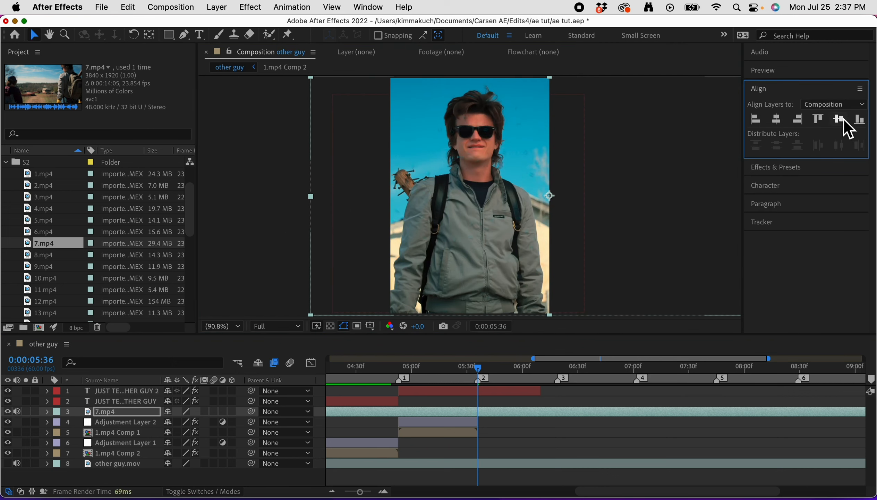
drag(504, 411, 563, 414)
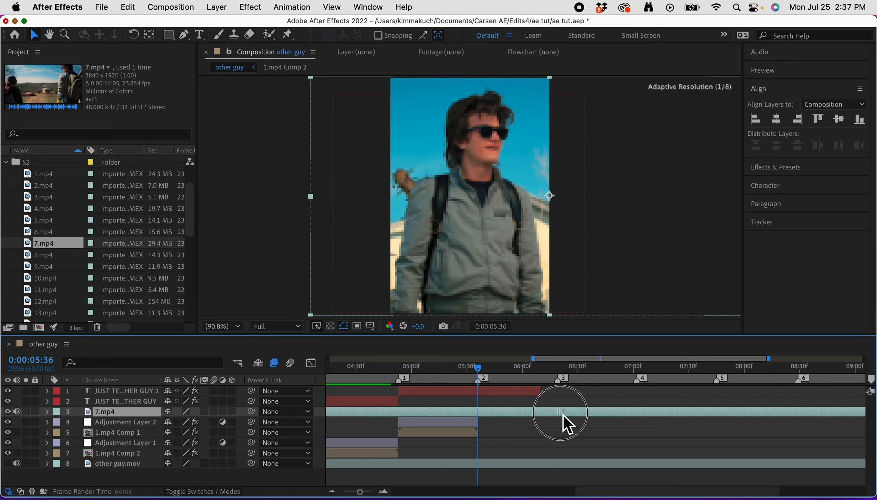
- Trim the 7.mp4 clip to run from beat marker 2 at 0:00:05:36 to beat marker 3 at 0:00:06:19
key(super+shift+d)
key(Delete)
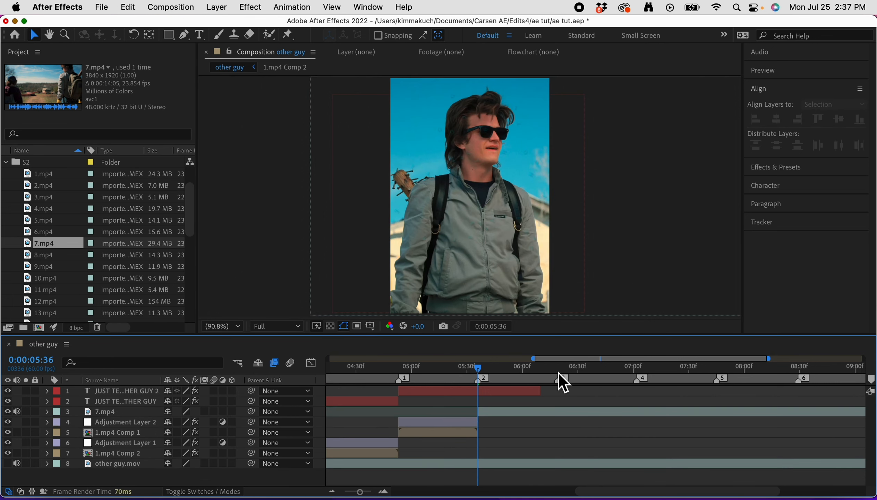
click(561, 371)
click(566, 409)
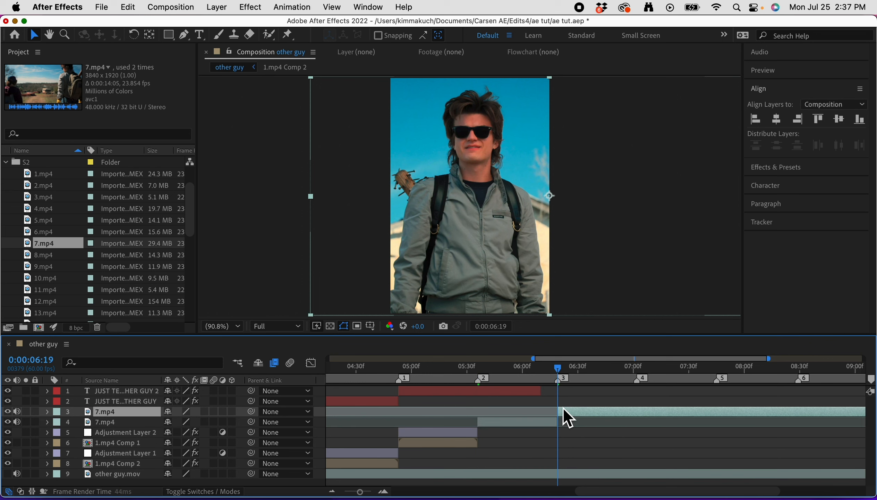
key(alt+])
- Shift the 7.mp4 clip's horizontal position slightly left with the playhead back at 0:00:05:36
click(477, 369)
click(479, 370)
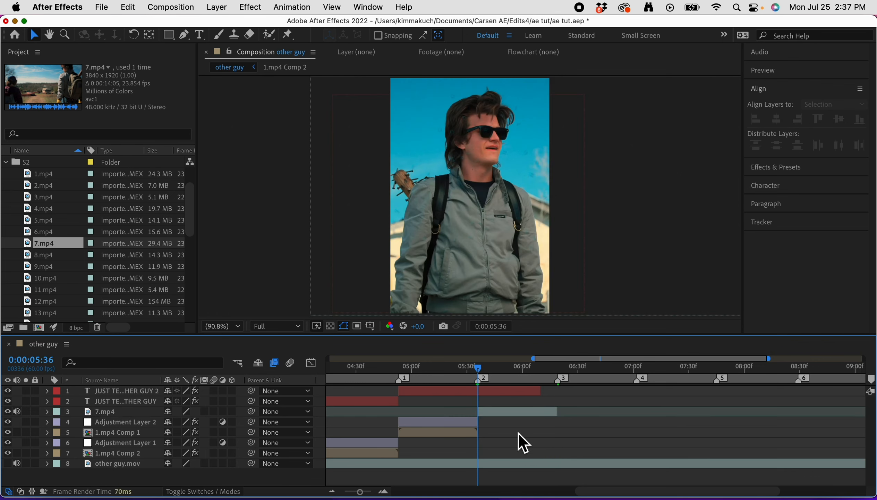
click(520, 414)
key(p)
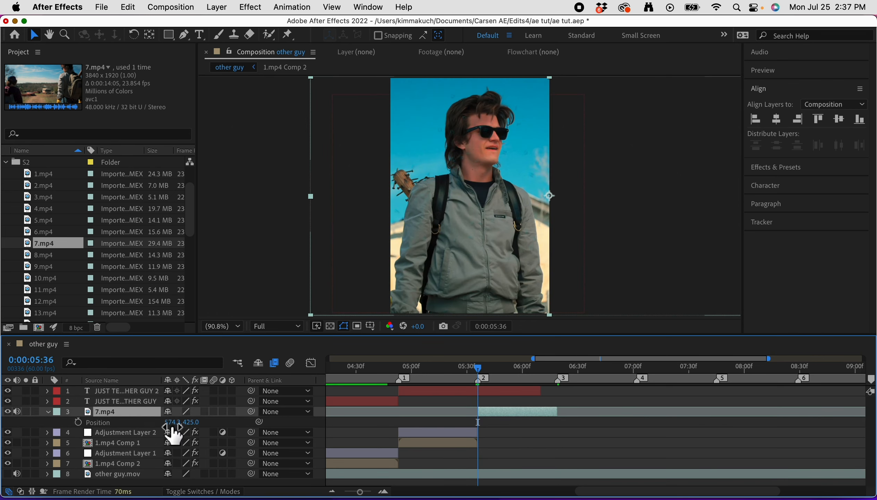
drag(174, 422, 161, 422)
key(p)
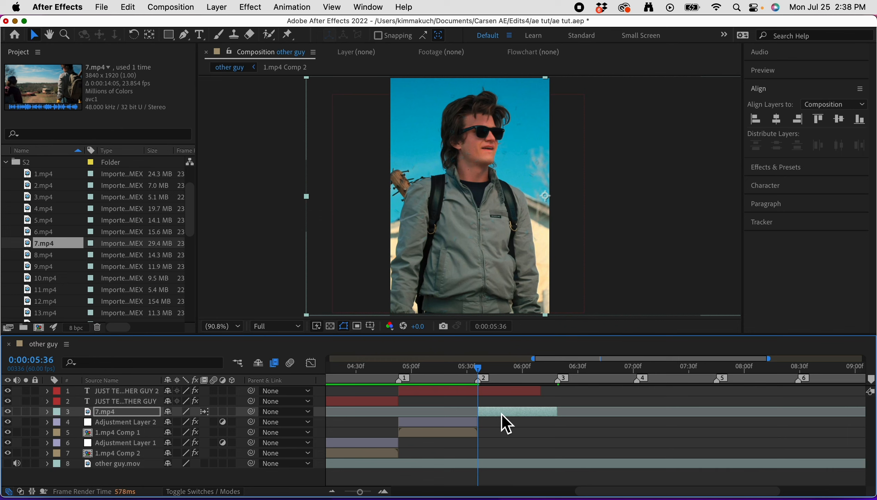
- Pre-compose the trimmed 7.mp4 clip
right_click(524, 412)
click(550, 426)
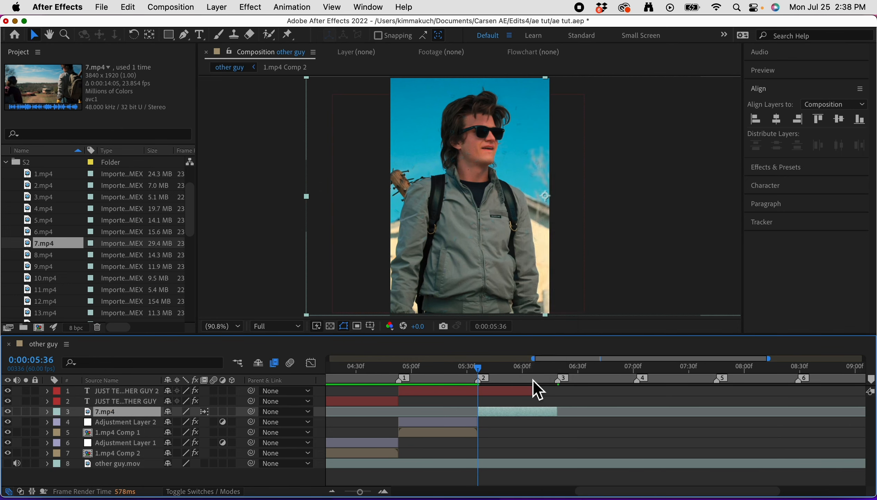
click(527, 337)
- Collapse the Twixtor and BCC Lens Blur OBS effects on 1.mp4 Comp 1 and select both for copying
click(452, 437)
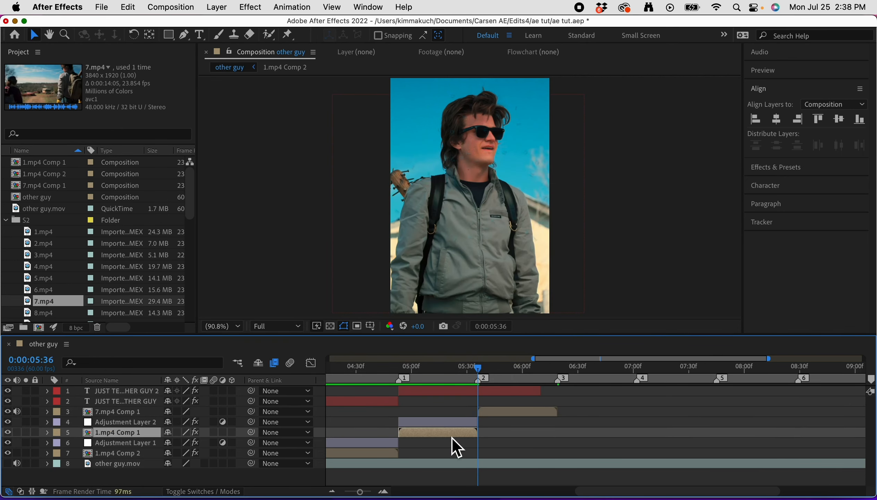
click(6, 77)
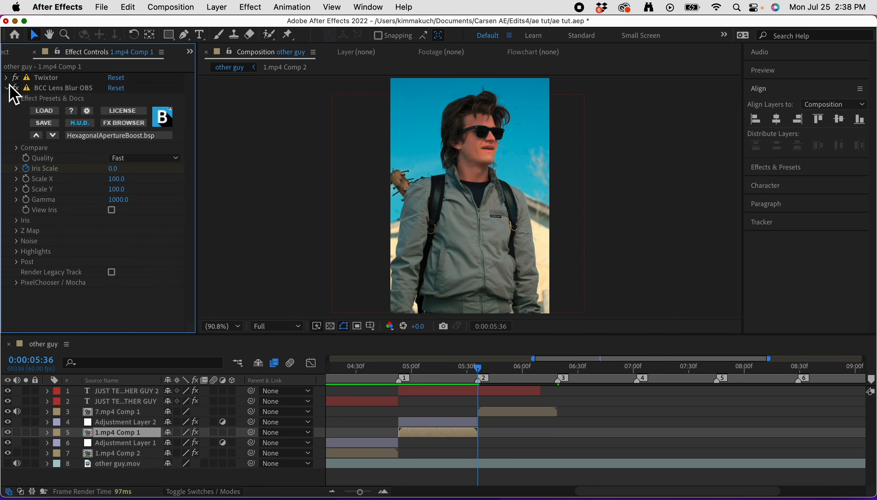
click(6, 88)
click(52, 91)
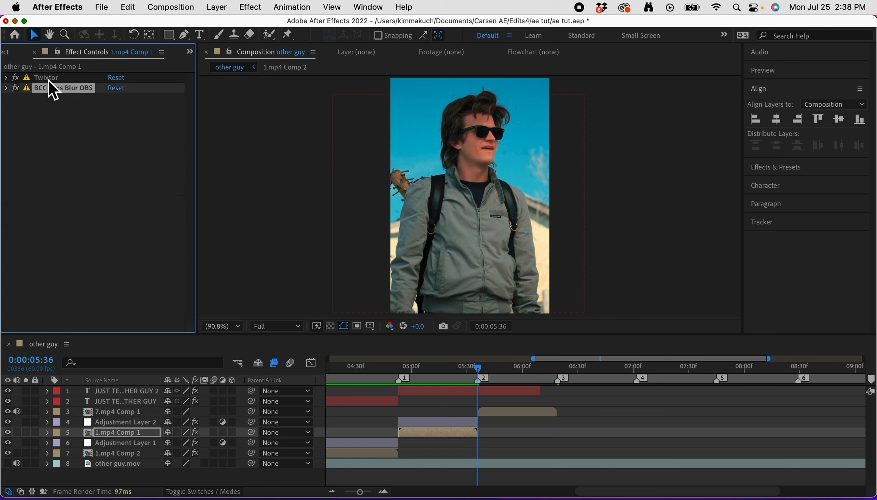
key(super+a)
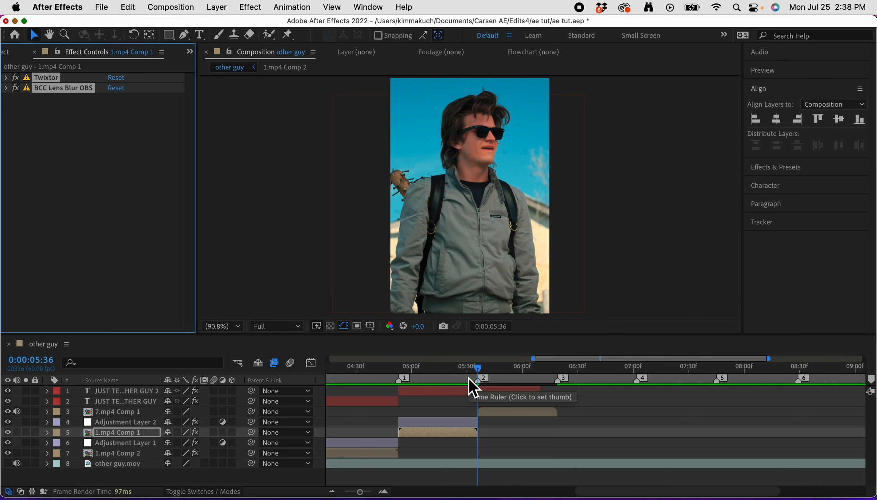
- Paste the Twixtor and BCC Lens Blur OBS effects with their keyframes onto 7.mp4 Comp 1 at 0:00:05:36 and reveal the keyframes
click(478, 369)
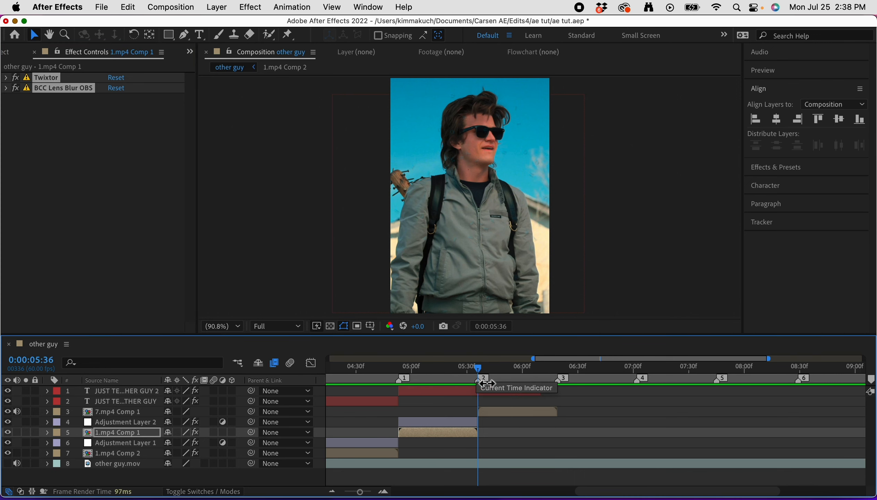
click(511, 413)
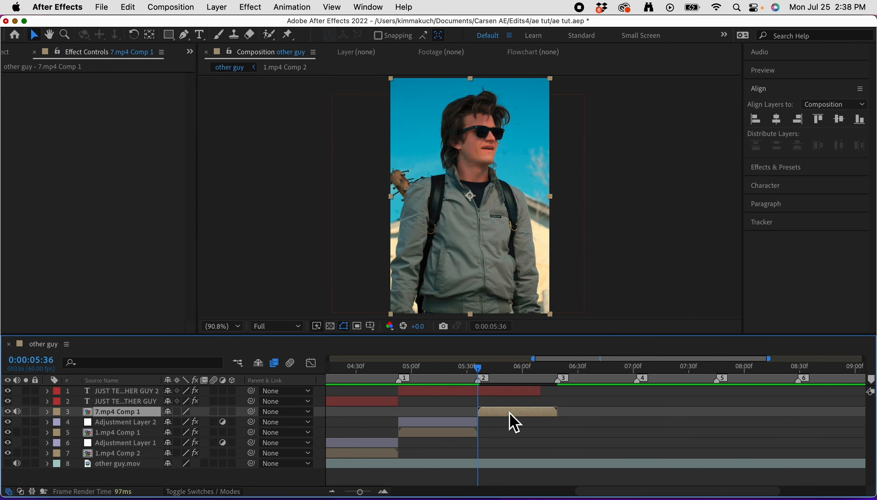
click(461, 433)
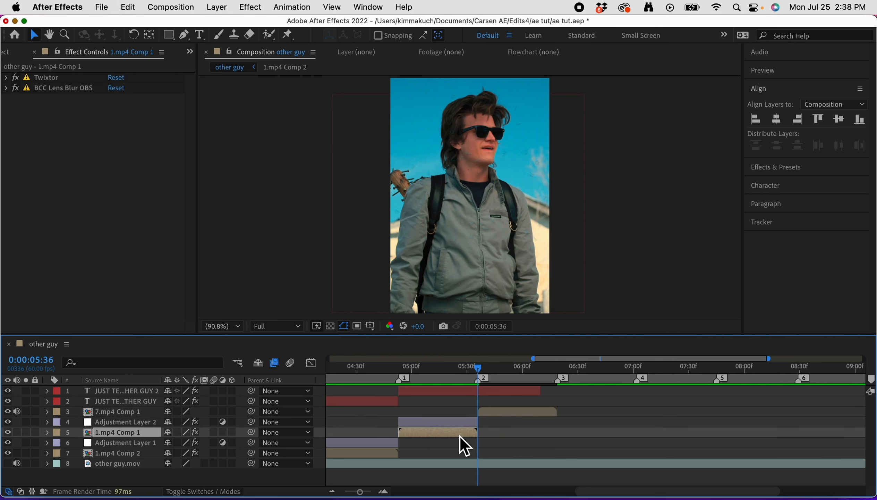
key(u)
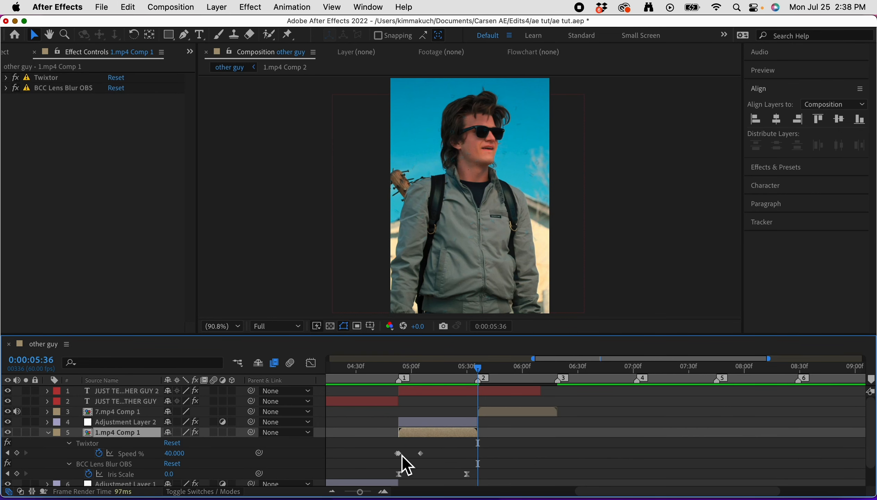
key(u)
click(507, 414)
key(Page_Up)
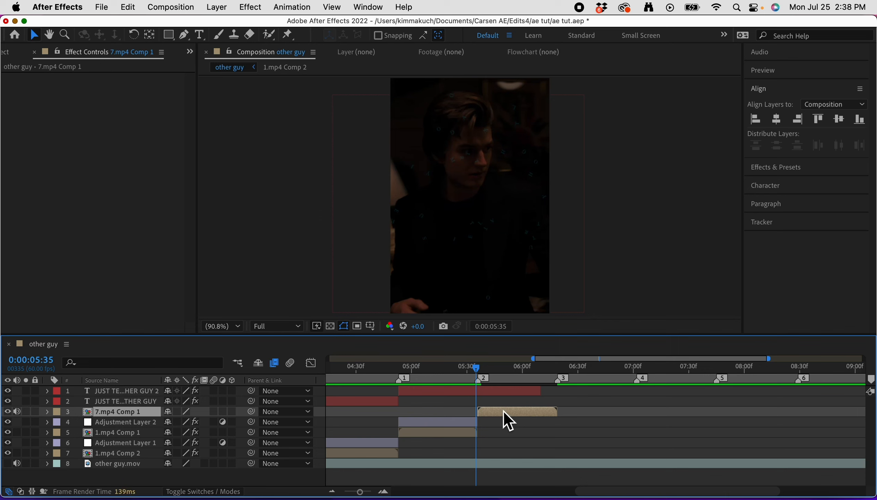
key(Page_Down)
key(u)
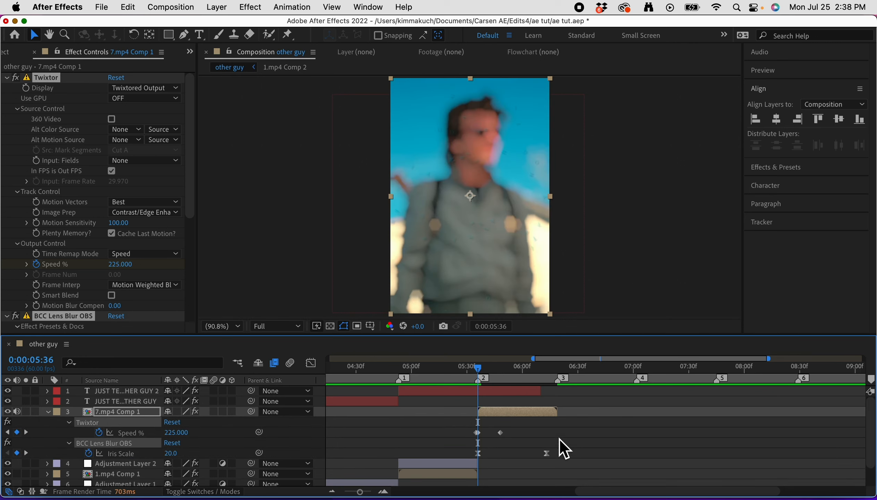
- Check the last Iris Scale keyframe near the end of 7.mp4 Comp 1 and collapse the layer's properties
click(548, 374)
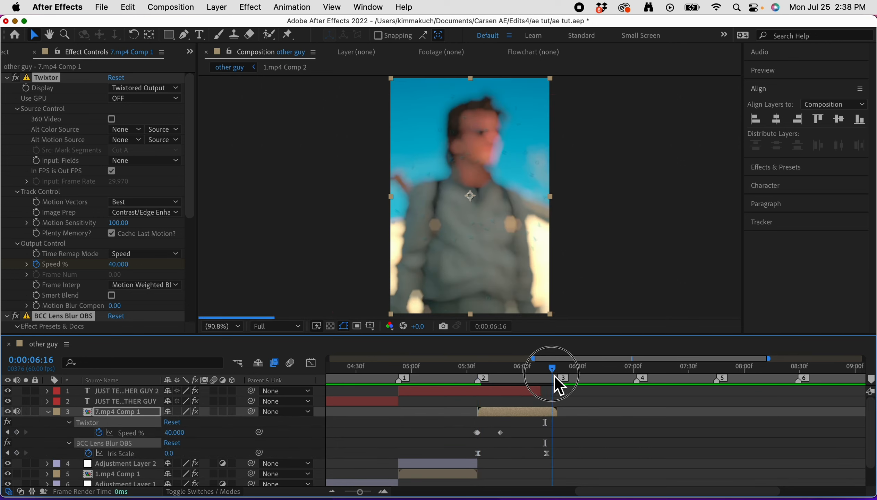
drag(549, 377, 547, 378)
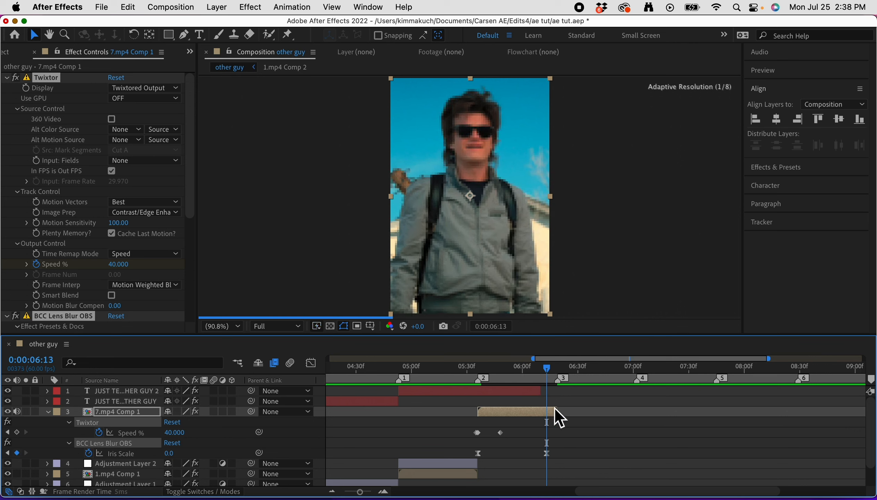
key(super+Left)
click(549, 458)
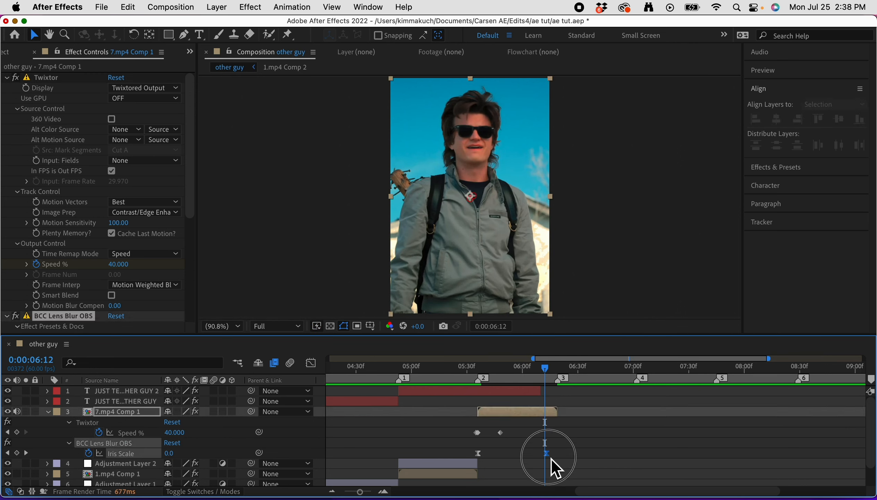
key(u)
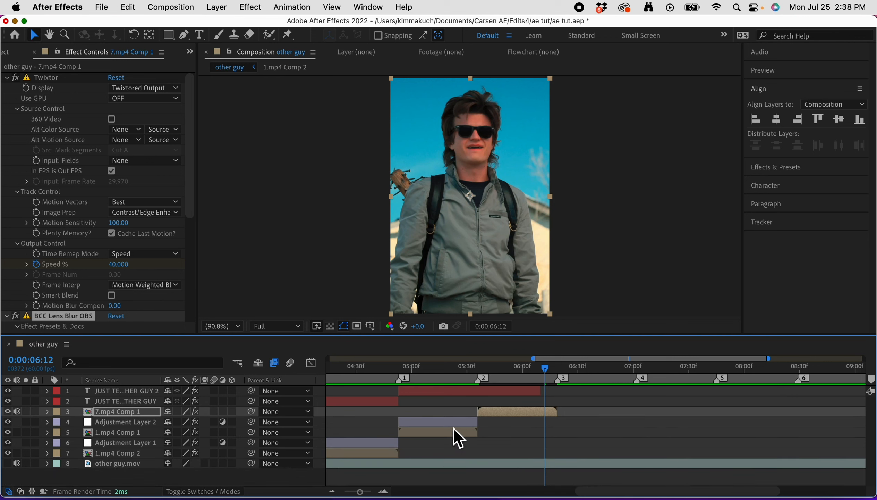
- Duplicate Adjustment Layer 2, place the copy above 7.mp4 Comp 1, and shift it to start at marker 2 (0:00:05:36)
click(480, 373)
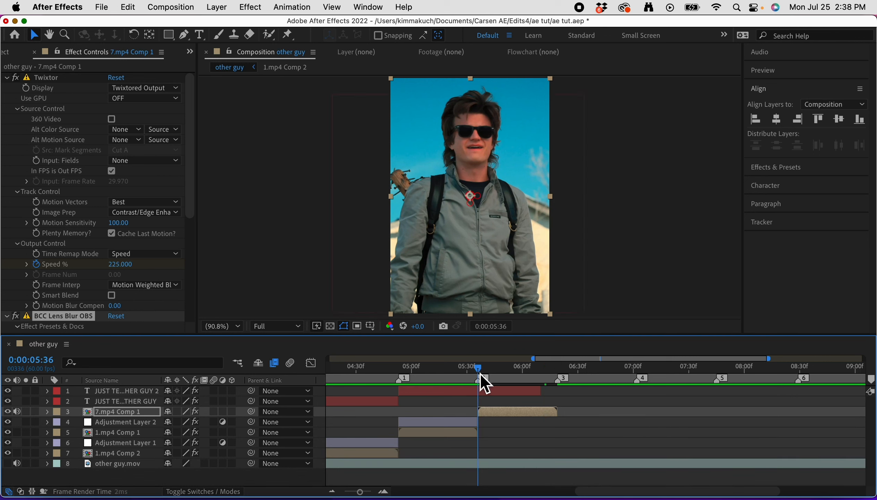
click(445, 424)
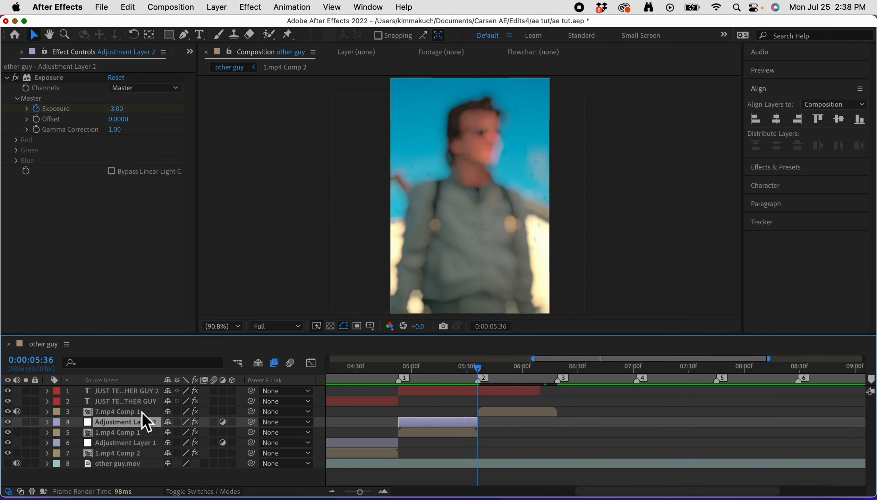
key(super+d)
drag(143, 427, 135, 410)
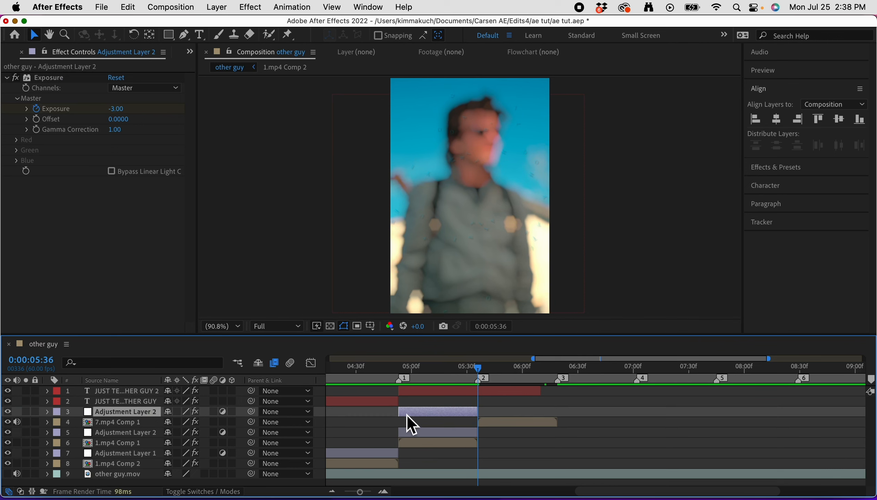
drag(411, 414, 515, 414)
- Set the Iris Scale keyframe of 7.mp4 Comp 1 at 0:00:05:36 to 10 and collapse the layer's properties
click(509, 423)
click(517, 420)
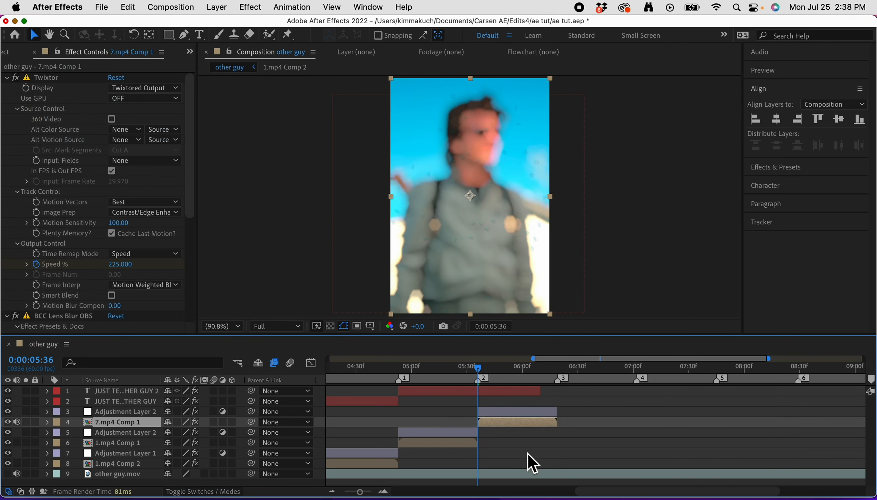
key(u)
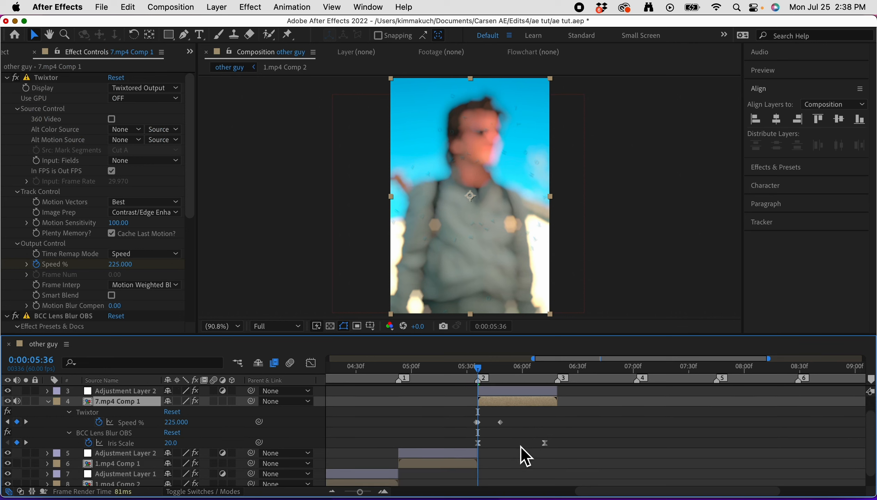
click(175, 442)
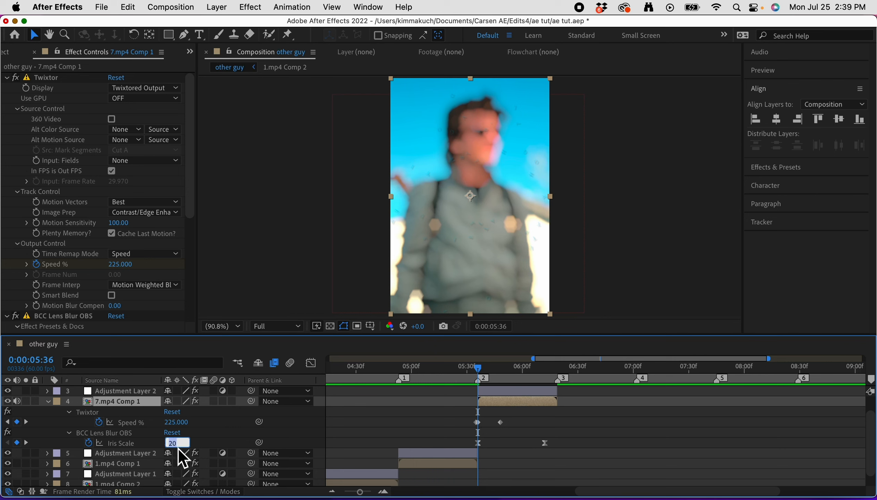
key(Return)
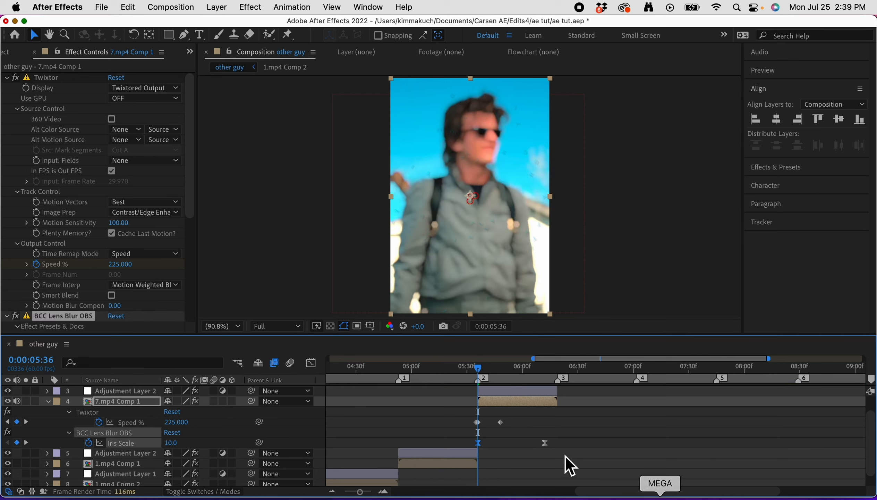
drag(479, 372, 477, 424)
key(super+Right)
key(super+Right)
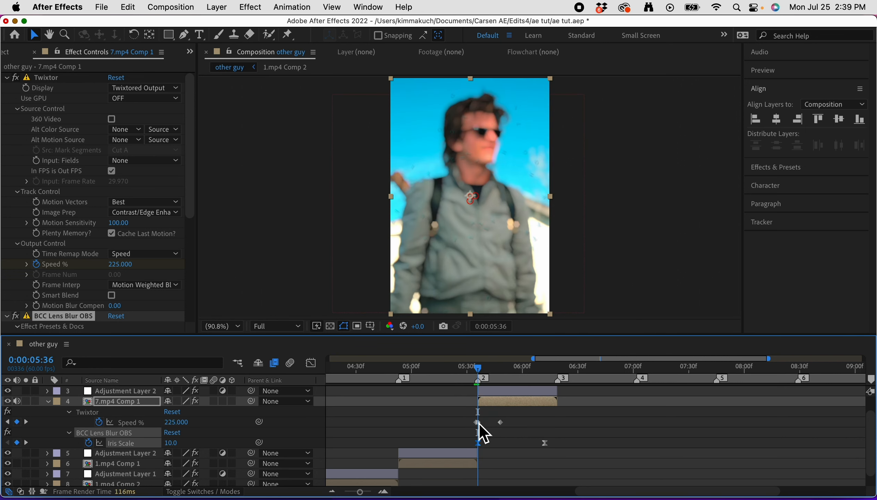
key(u)
- On the Adjustment Layer 2 copy, shift the first Exposure keyframe a few frames later and add a -3 Exposure keyframe at 0:00:05:36
click(490, 410)
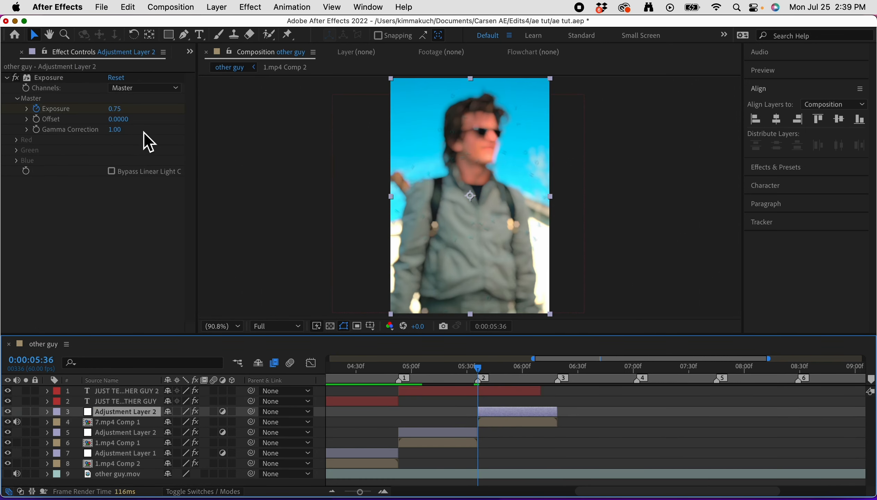
key(u)
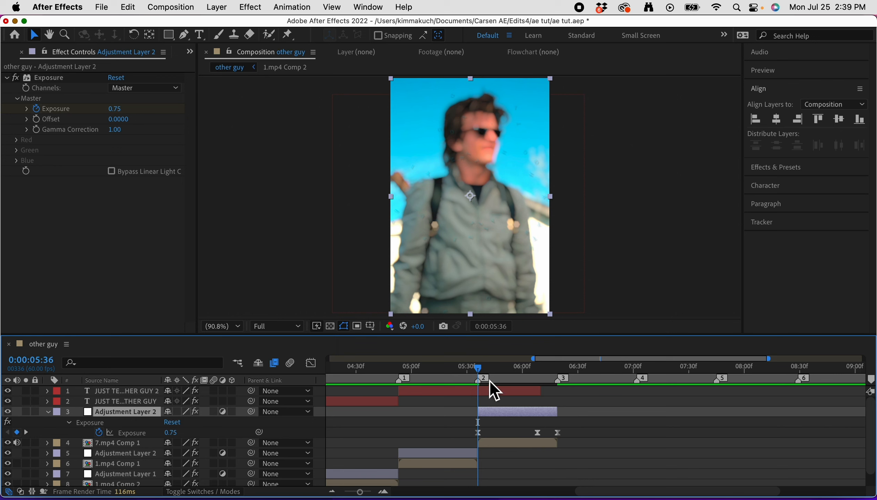
drag(478, 370, 492, 438)
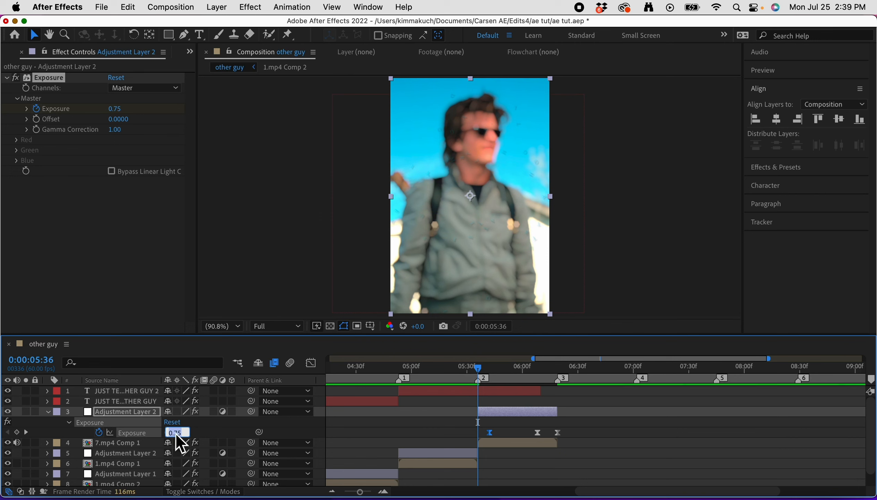
text(-3)
key(Return)
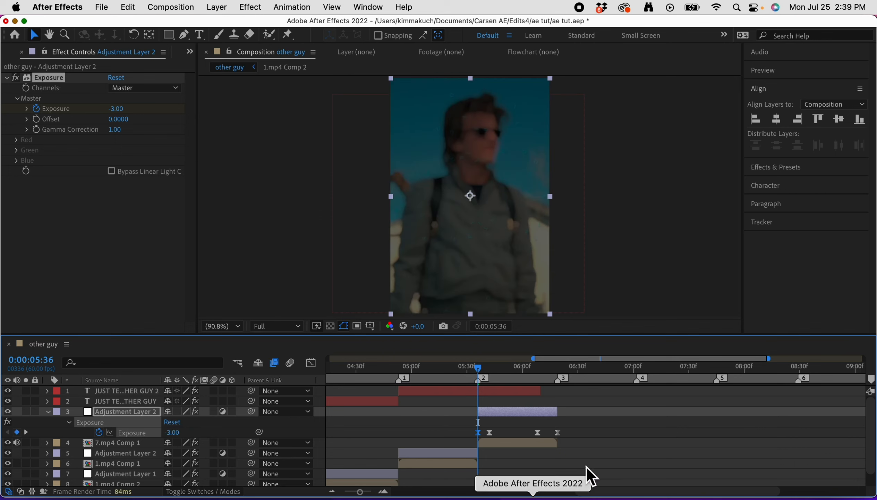
- Scrub from marker 3 back to just before marker 1 and collapse the adjustment layer's Exposure keyframes
click(561, 376)
drag(560, 378, 396, 438)
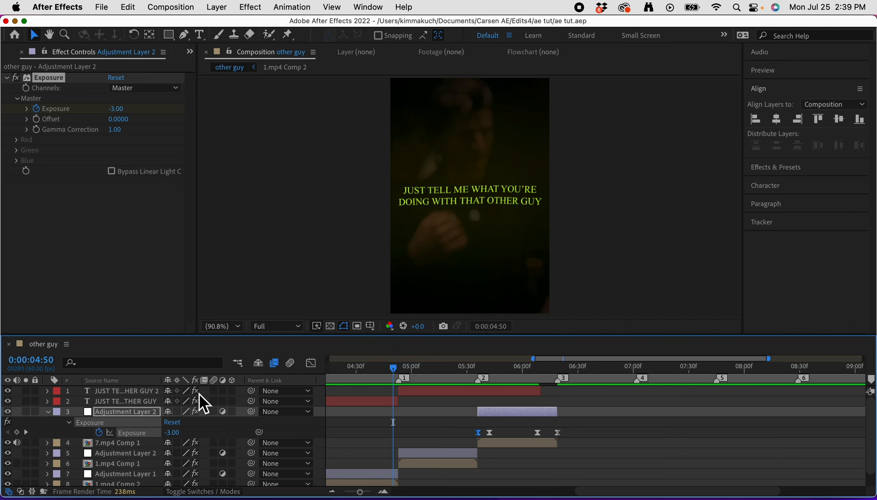
click(48, 414)
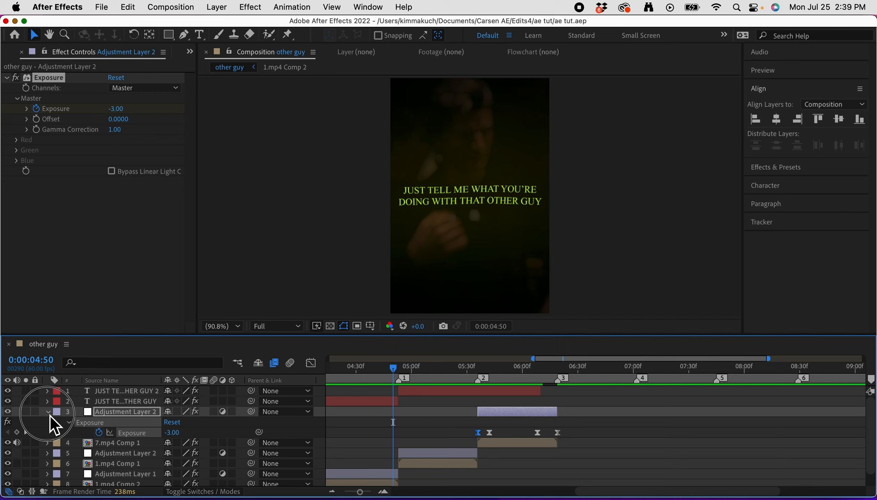
click(618, 433)
- Play back the edit from before marker 1 and examine the transition frames around marker 2
drag(394, 372, 351, 380)
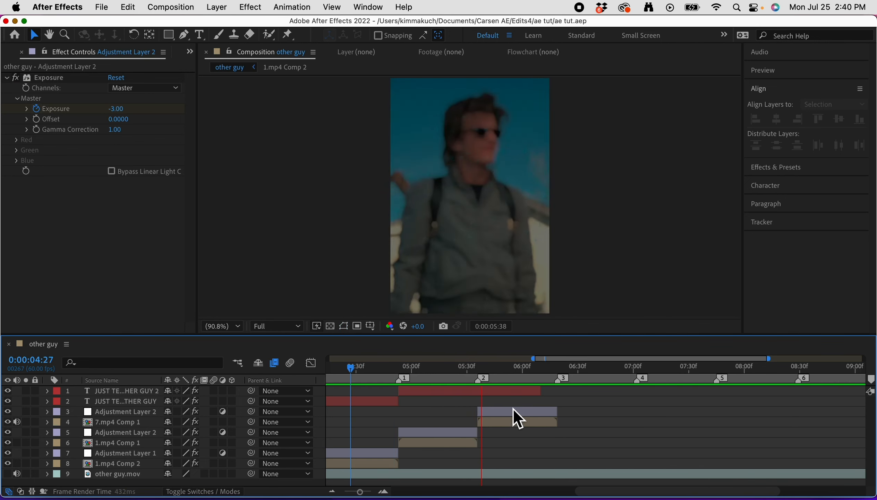
key(space)
drag(469, 375, 386, 403)
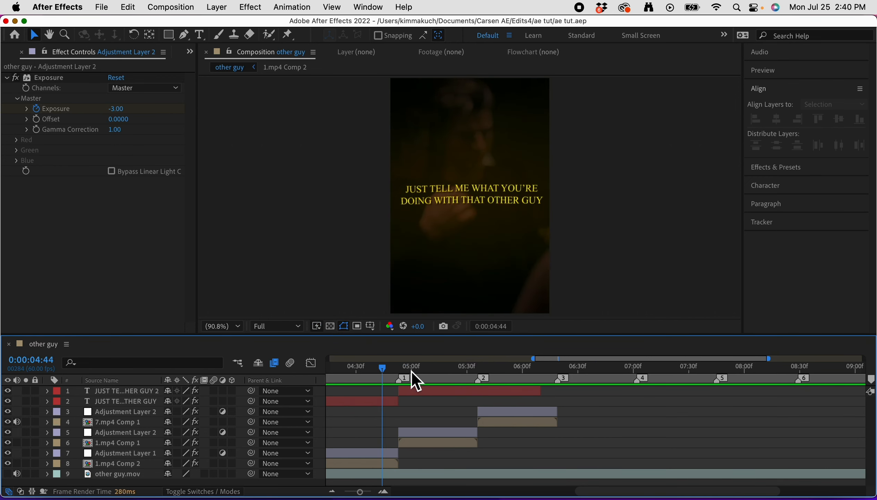
drag(384, 370, 360, 388)
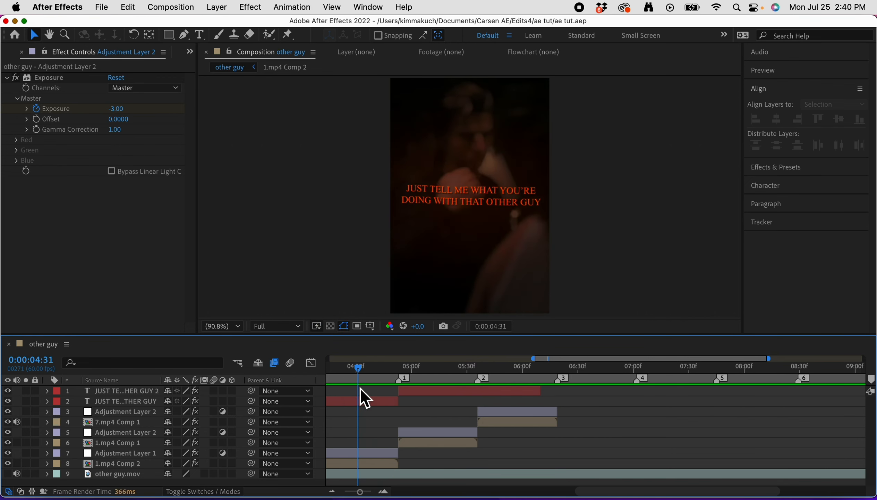
key(space)
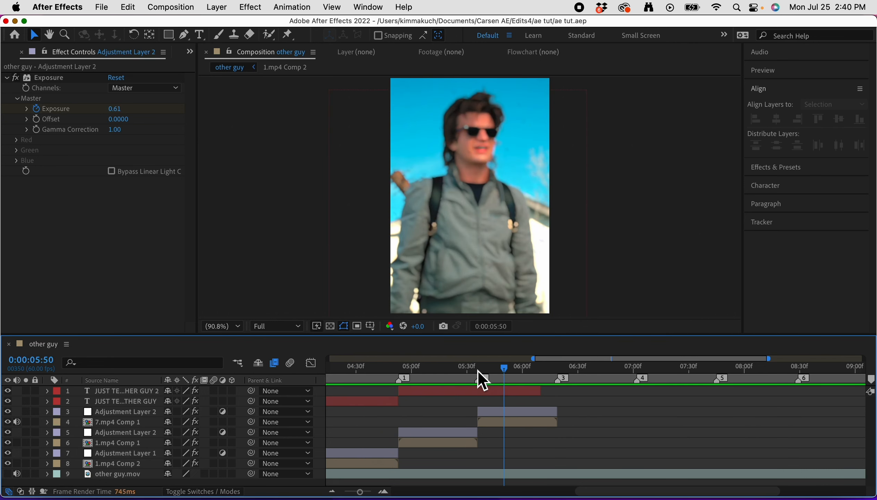
click(480, 369)
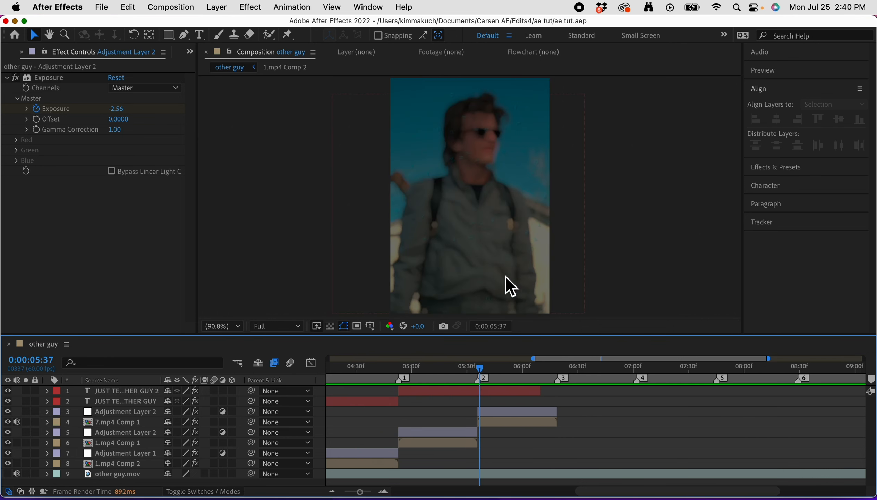
click(478, 368)
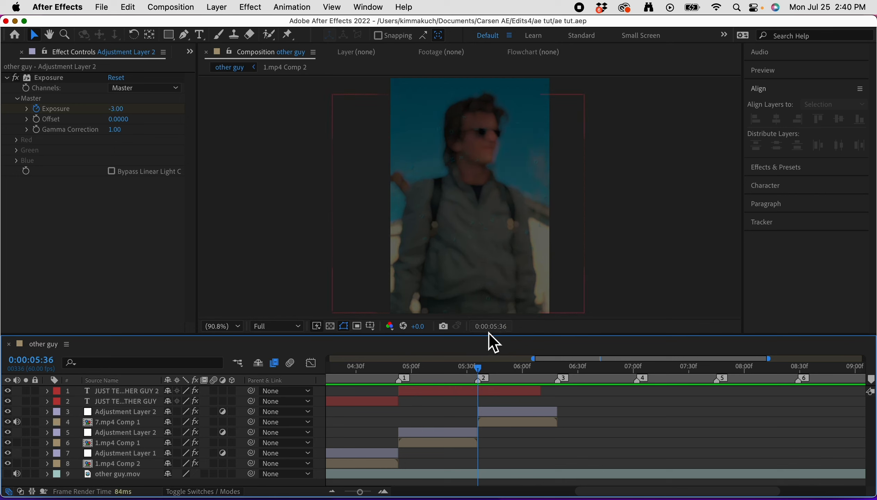
drag(479, 371, 398, 385)
key(space)
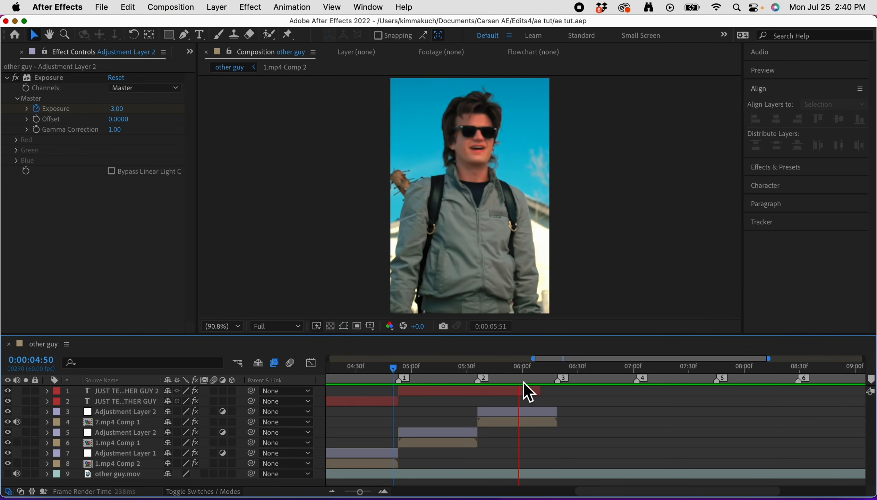
- Extend the second lyric text layer and its final 0% Opacity keyframe to 0:00:06:31, and save the project
click(480, 371)
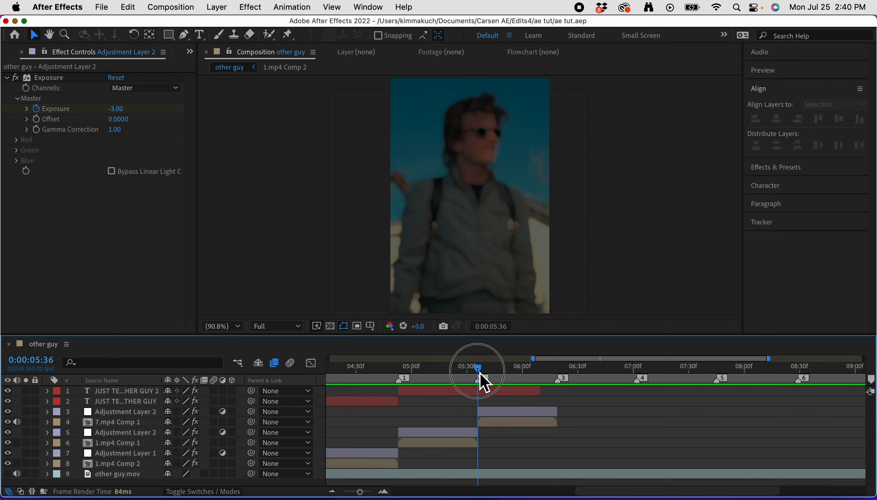
drag(540, 391, 584, 406)
key(t)
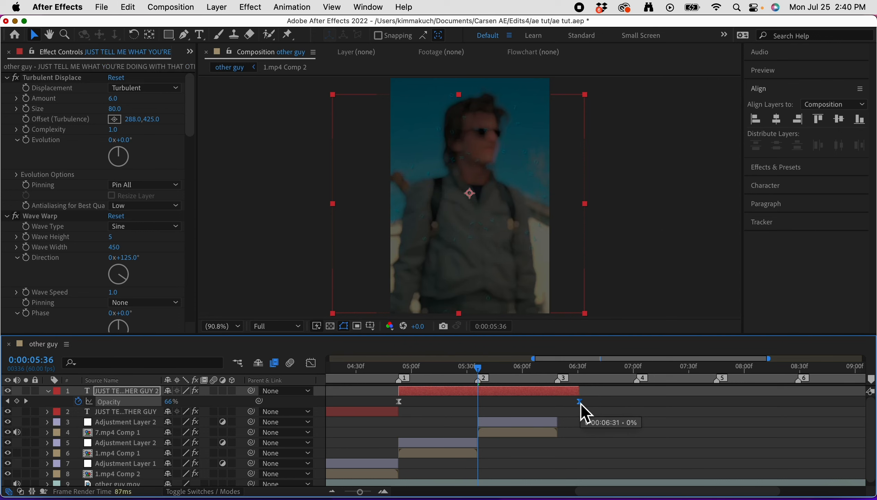
key(t)
key(super+s)
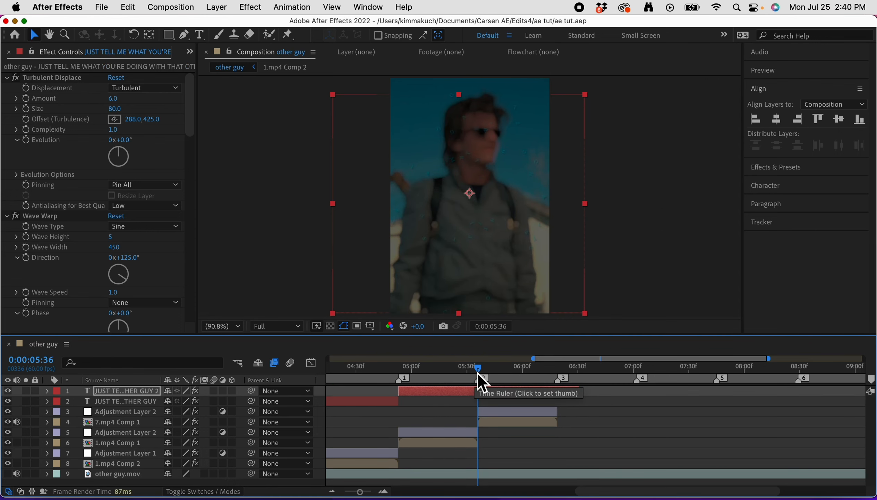
- Play back the section from before marker 1 to check the lyric fade-out over 7.mp4 Comp 1
drag(477, 371, 325, 414)
key(space)
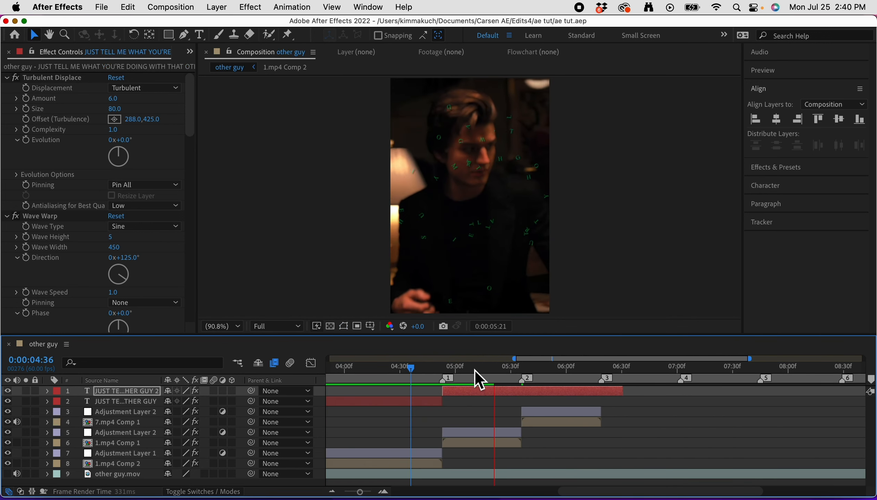
click(443, 367)
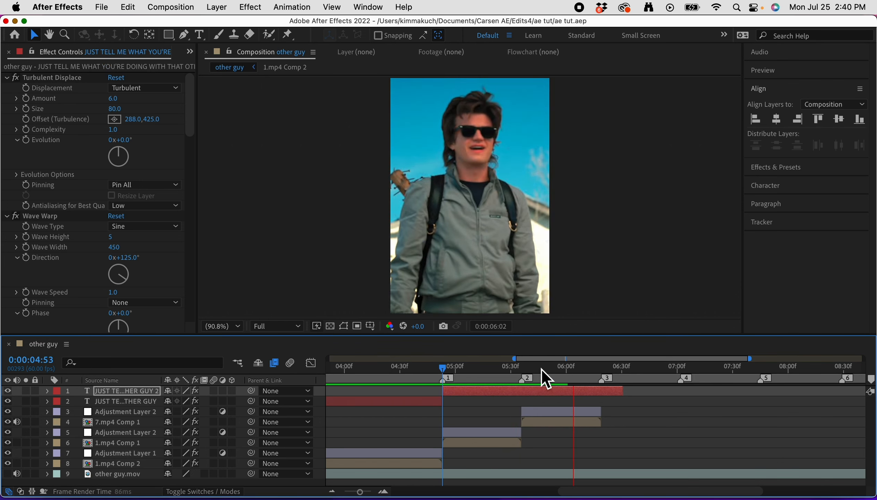
drag(521, 370, 422, 386)
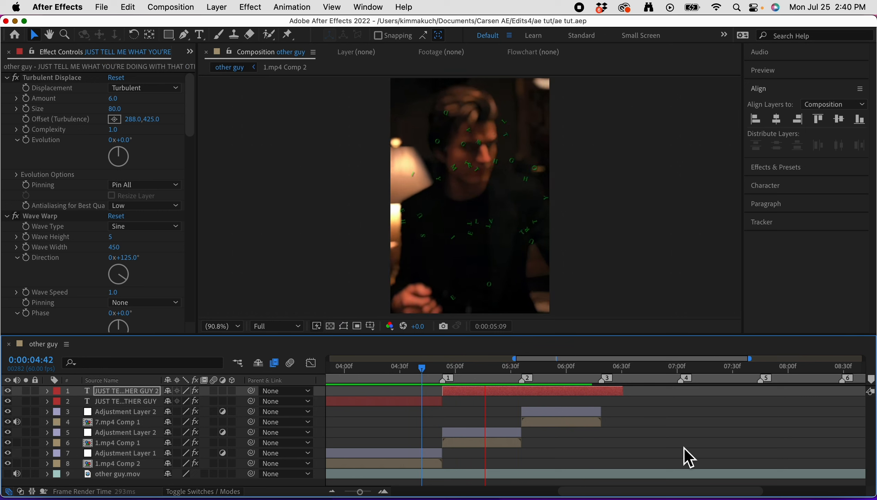
- Shorten the second lyric text layer and its final Opacity keyframe to end at marker 3, and save the project
click(403, 371)
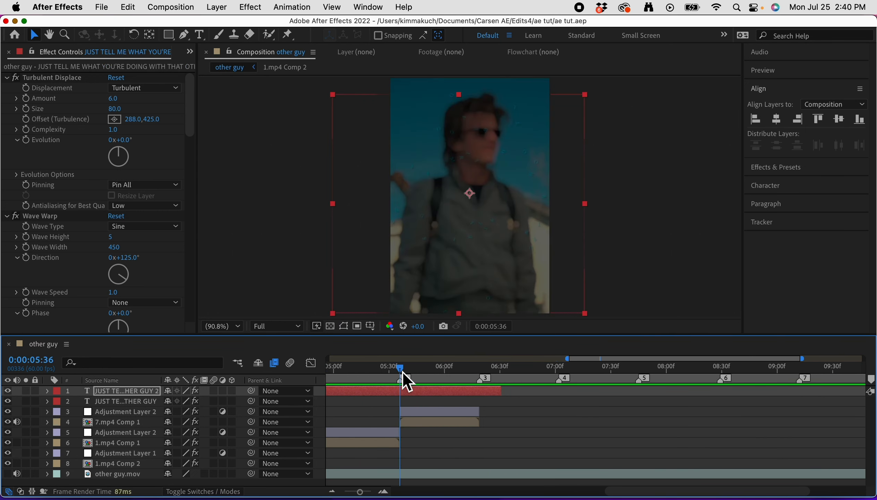
drag(504, 392, 479, 408)
key(t)
key(t)
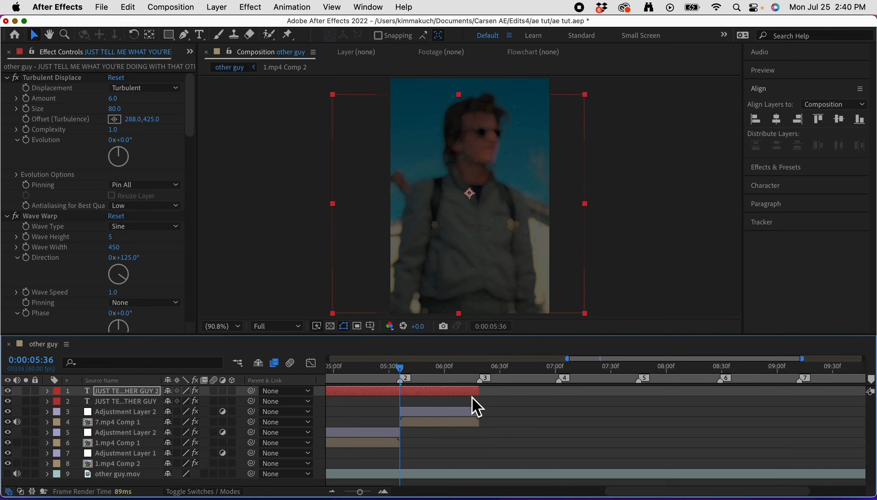
drag(403, 370, 348, 379)
key(super+s)
- Play back from 0:00:05:08 to check the shortened lyric fade, and park the playhead at marker 3 (0:00:06:19)
key(space)
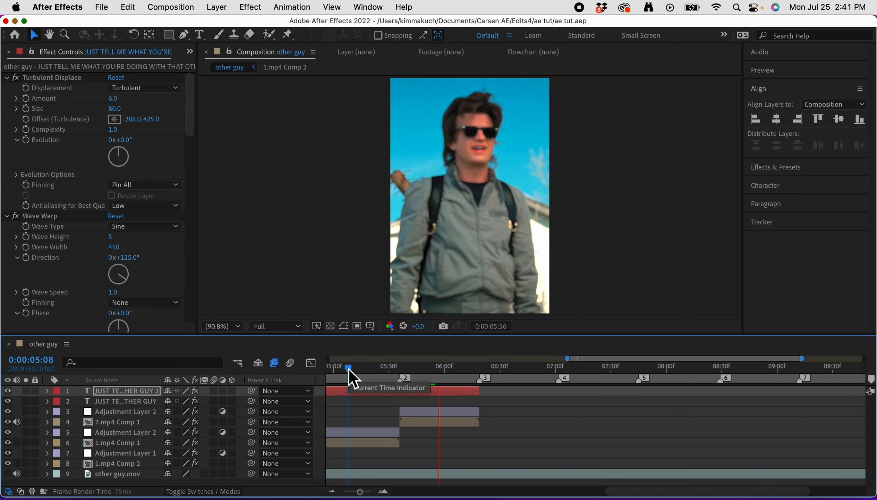
key(space)
key(space)
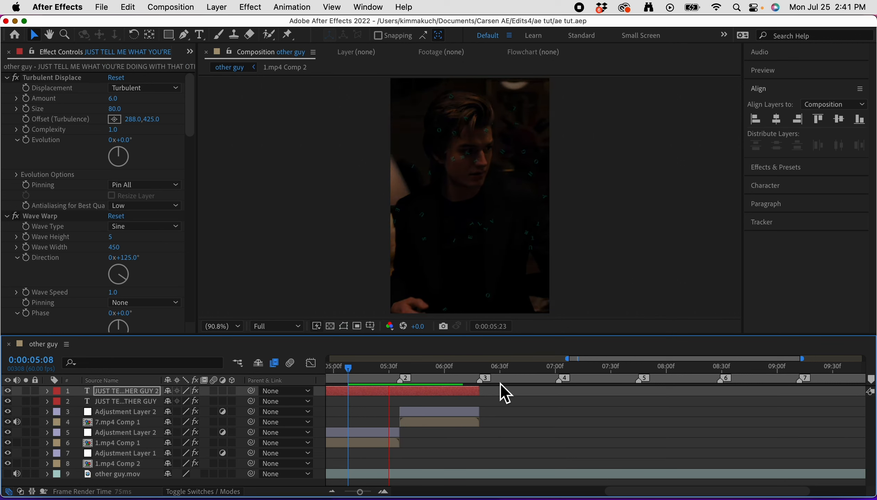
click(484, 376)
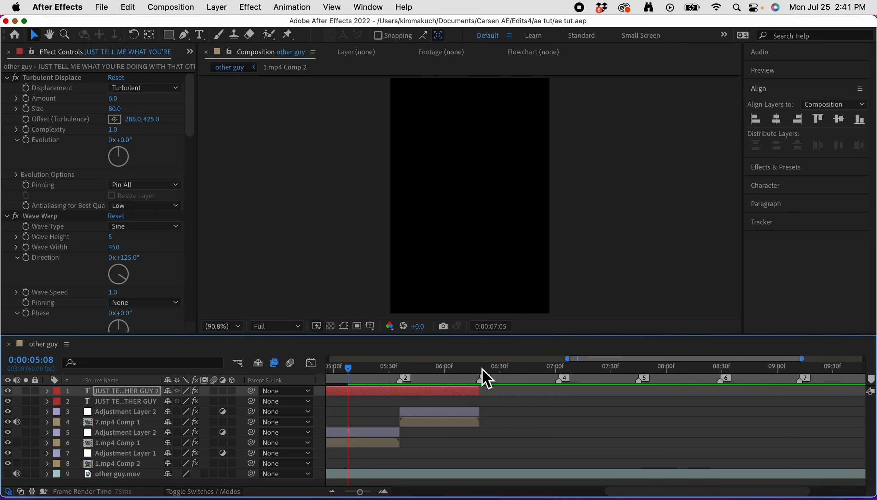
- Bring up the project's footage list and play back the edit from 0:00:04:03
click(9, 52)
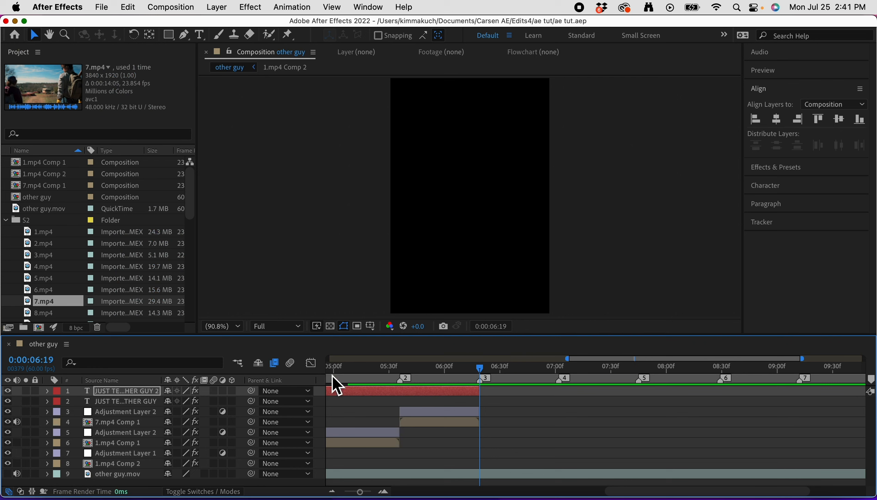
scroll(415, 425, left, 5)
click(425, 380)
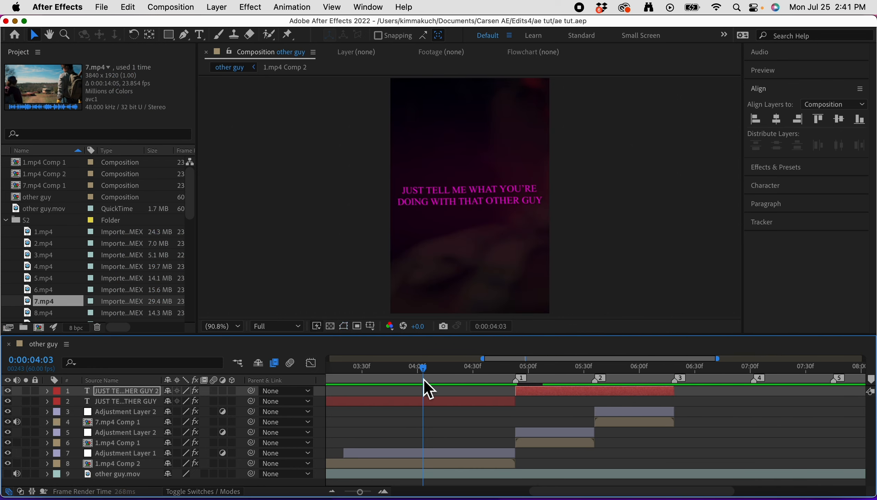
key(space)
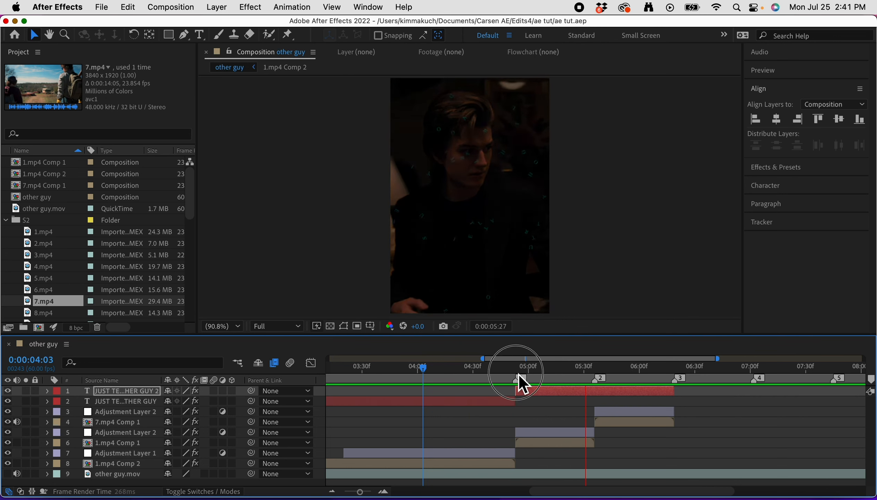
- Review the edit from 0:00:03:50 past marker 2, including Adjustment Layer 2 and 7.mp4 Comp 1, and the empty section after marker 3
drag(518, 372, 400, 394)
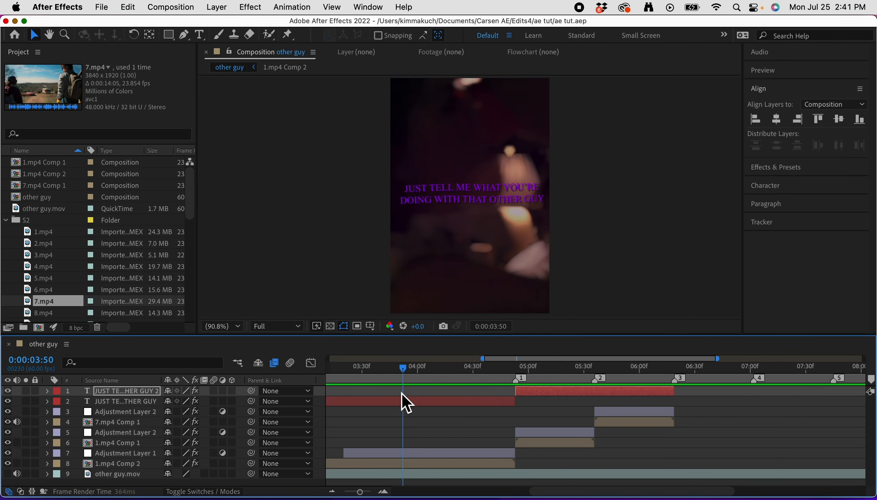
click(598, 367)
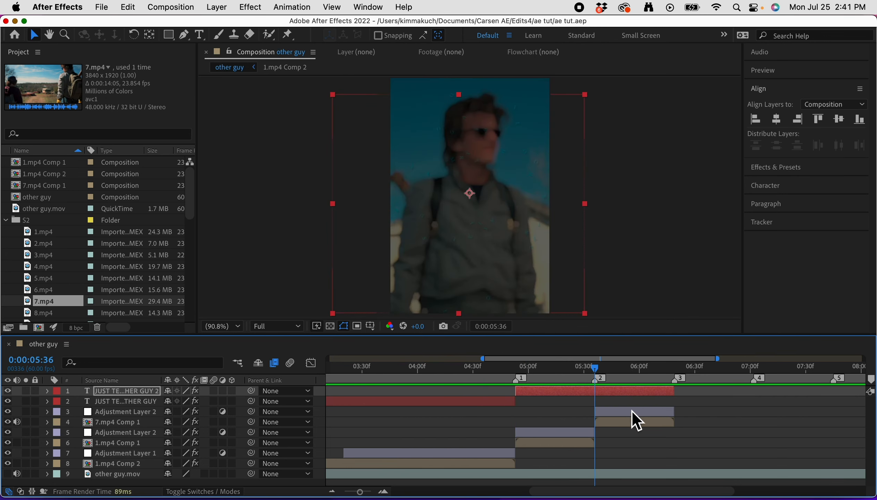
click(640, 412)
shift+click(640, 423)
scroll(721, 420, right, 5)
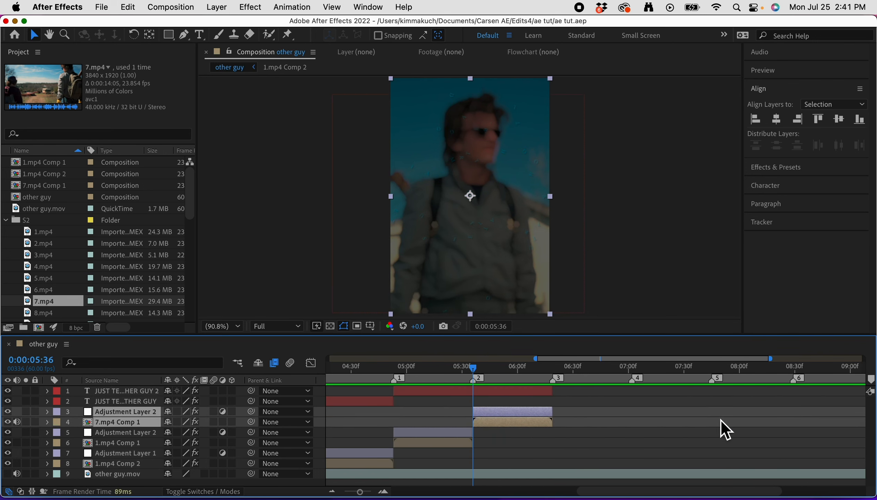
click(594, 397)
click(551, 367)
drag(555, 368, 740, 403)
scroll(739, 401, left, 5)
scroll(738, 401, left, 2)
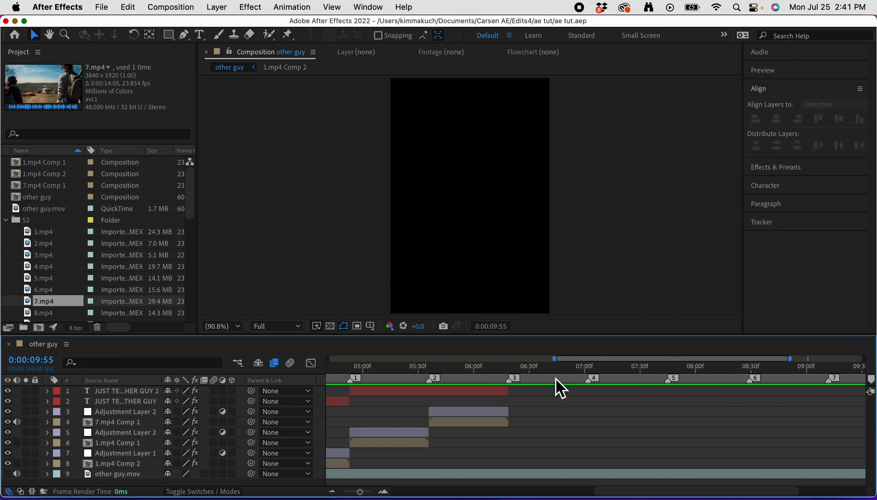
- Place the 4.mp4 clip in the other guy timeline below the two text layers, with the playhead at marker 3
click(512, 373)
click(54, 267)
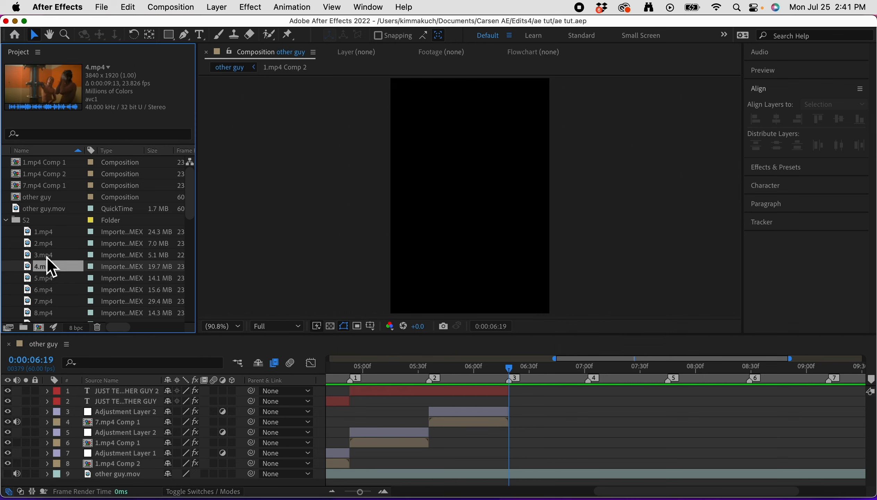
drag(45, 270, 434, 409)
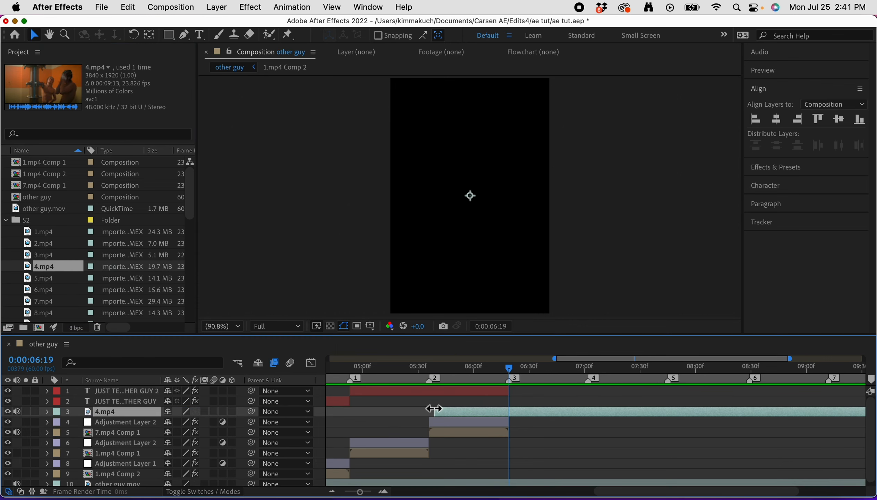
- Scale the 4.mp4 layer to 45% and mute its audio
key(s)
click(206, 422)
text(45)
key(Return)
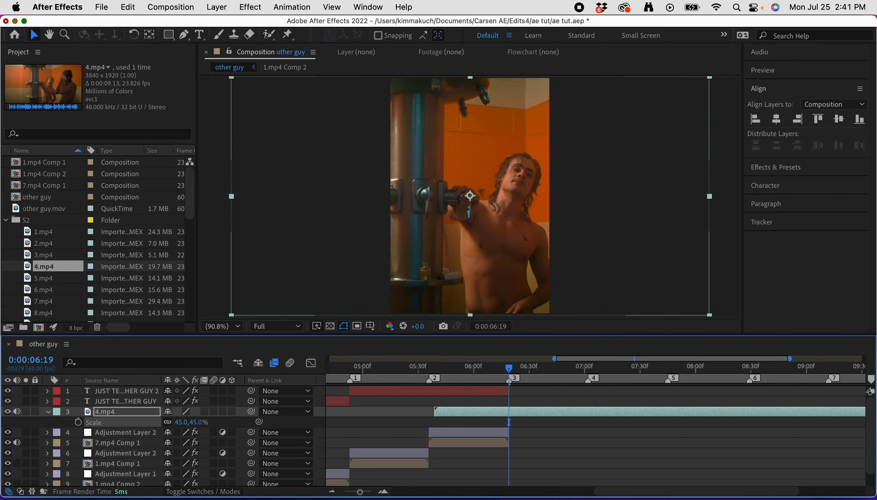
key(s)
click(16, 411)
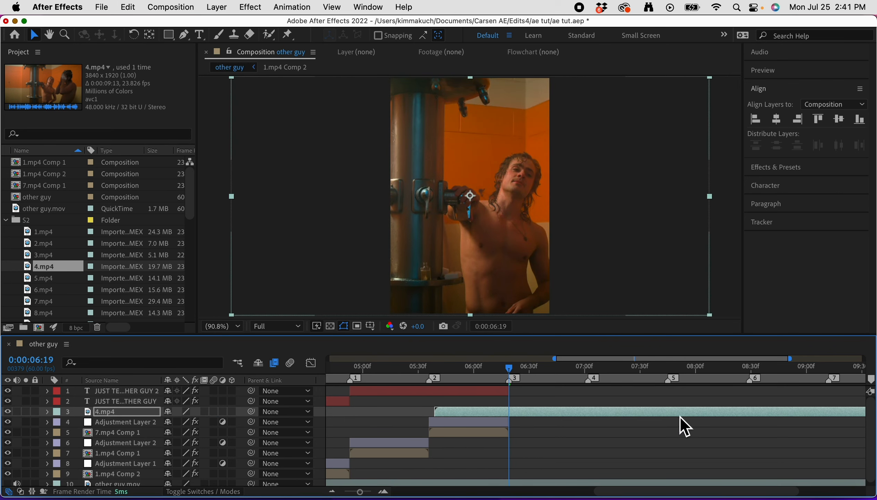
- Slide 4.mp4 earlier in time and shift its horizontal Position to -187 to frame the dark-haired man
click(862, 412)
drag(862, 413, 661, 406)
key(p)
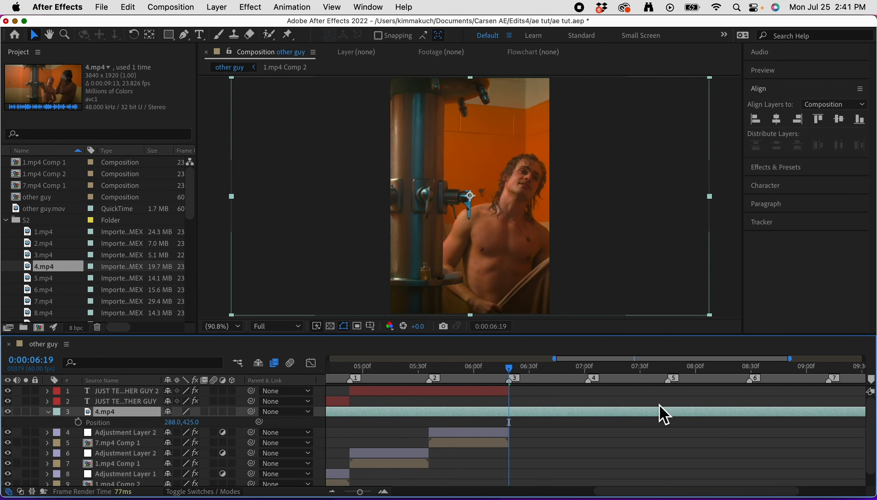
drag(177, 426, 54, 434)
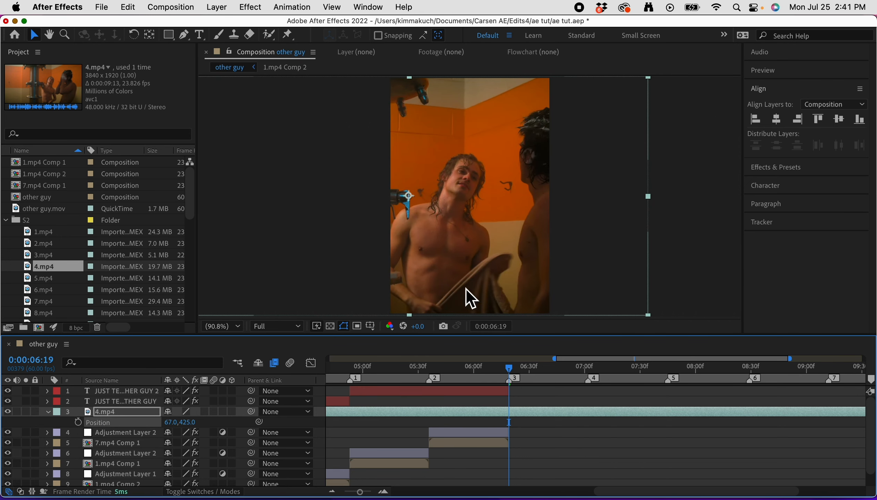
drag(167, 422, 27, 440)
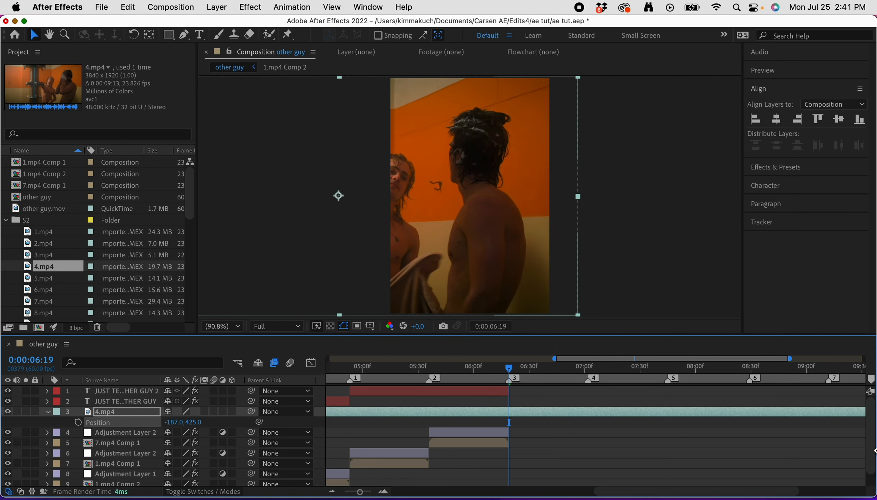
- Slide 4.mp4 earlier until the man faces the camera at marker 3, and recentre him with a horizontal Position of about -140.8
drag(859, 412, 391, 422)
mouse_move(520, 377)
mouse_down()
mouse_move(589, 390)
mouse_move(554, 411)
mouse_move(508, 416)
mouse_up()
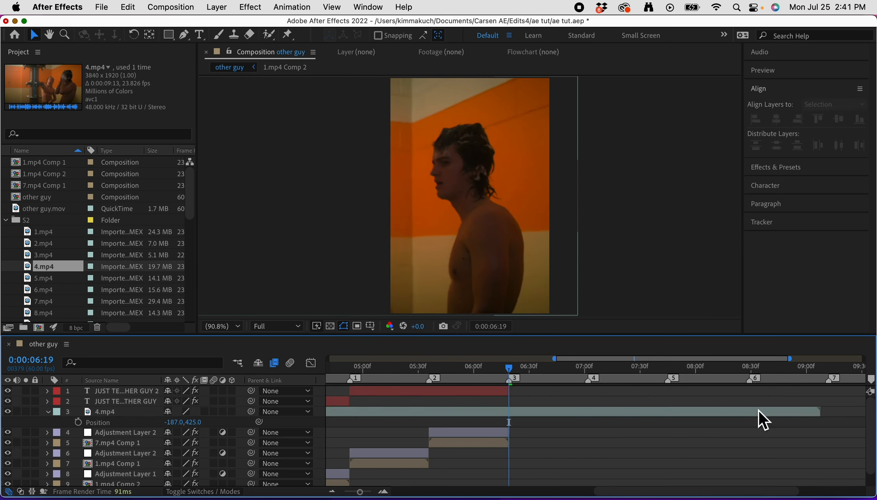
drag(759, 414, 650, 423)
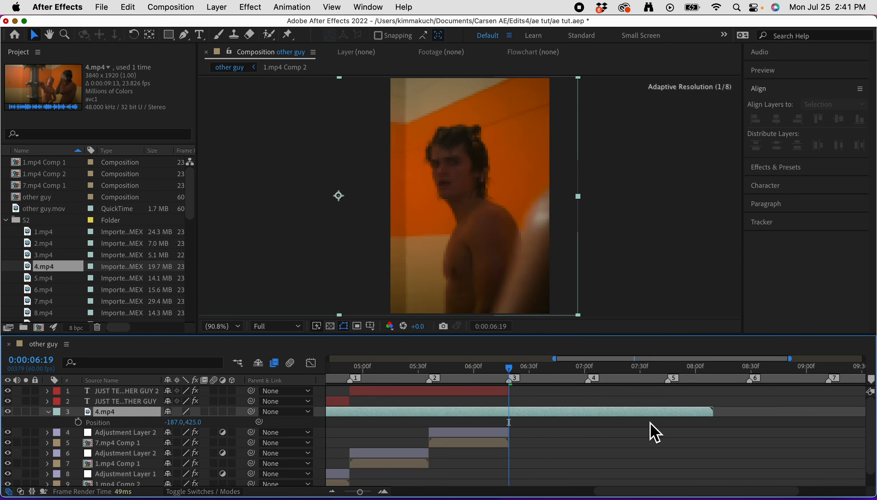
drag(470, 259, 483, 265)
mouse_move(513, 375)
mouse_down()
mouse_move(566, 386)
mouse_move(512, 397)
mouse_up()
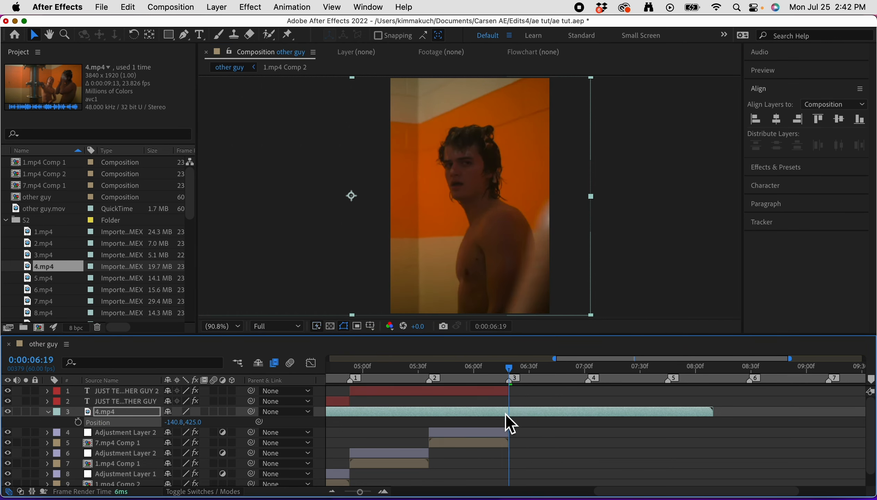
- Split 4.mp4 at markers 3 and 4 and delete the outer pieces, keeping only the section between them
key(super+shift+d)
key(Delete)
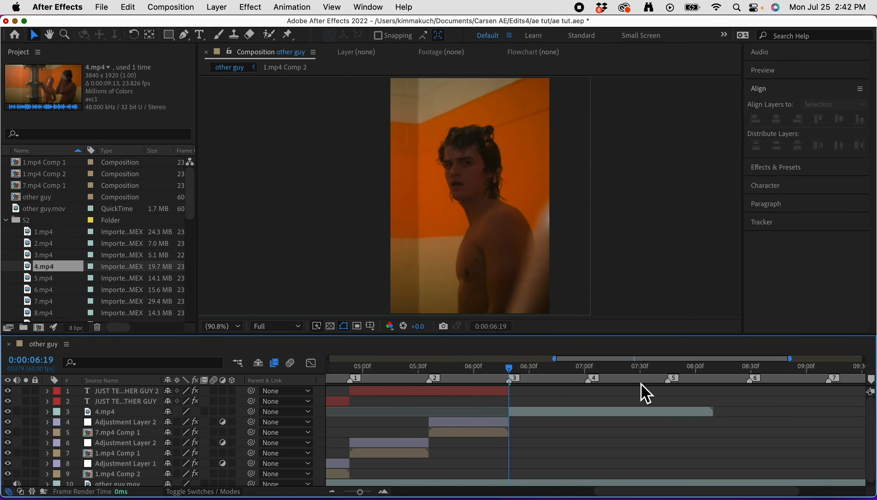
click(590, 371)
click(595, 414)
key(super+shift+d)
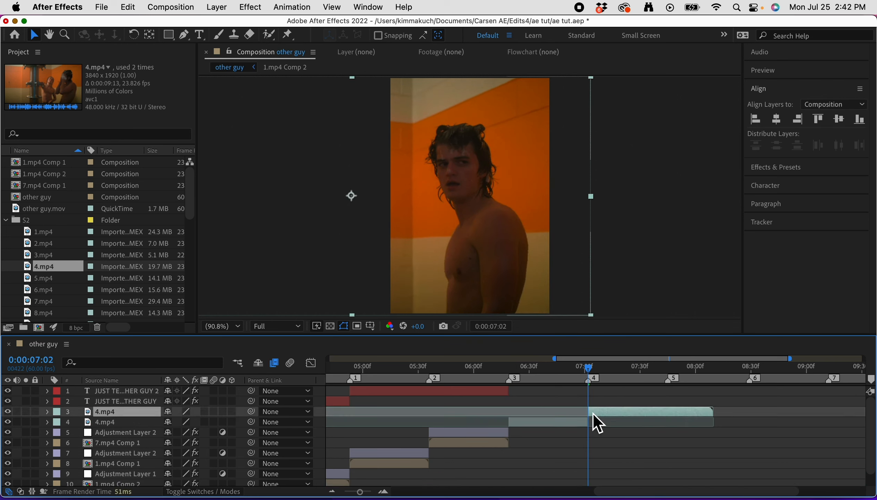
key(Delete)
- Enable frame blending on 4.mp4 and pre-compose it as 4.mp4 Comp 1, moving all attributes and matching the duration to its time span
click(511, 373)
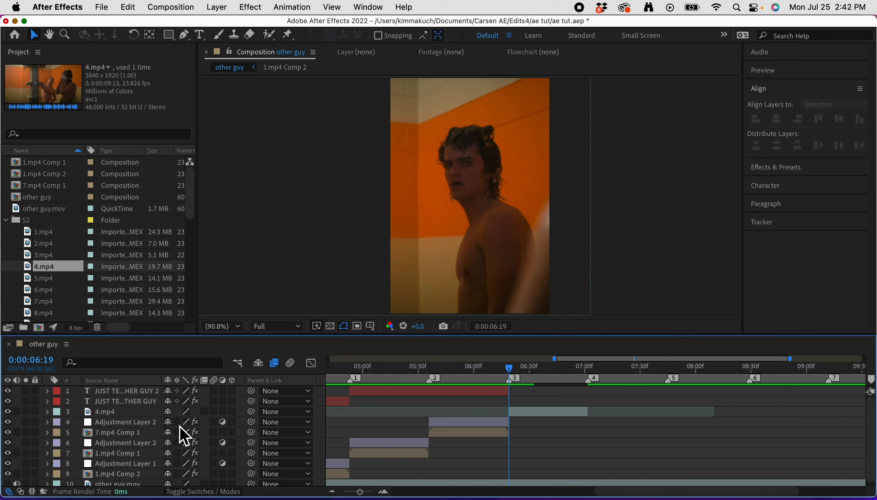
click(205, 411)
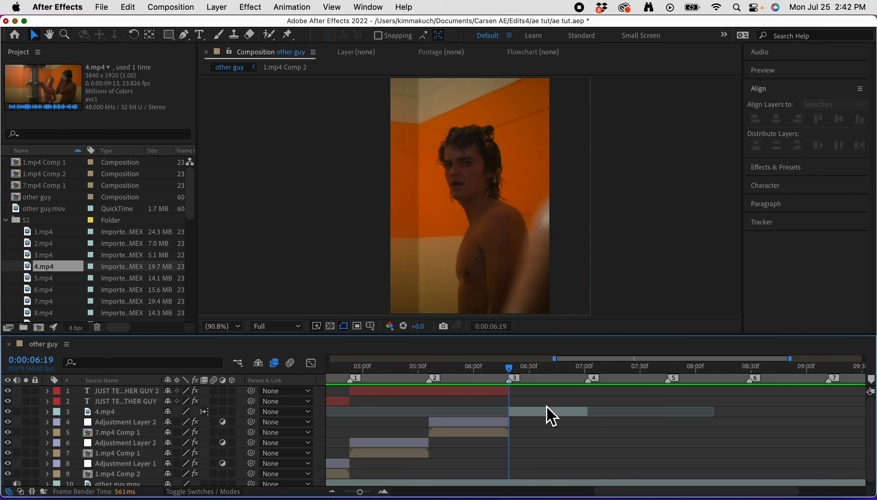
mouse_move(527, 376)
mouse_down()
mouse_move(541, 382)
mouse_move(513, 385)
mouse_up()
right_click(537, 416)
click(553, 428)
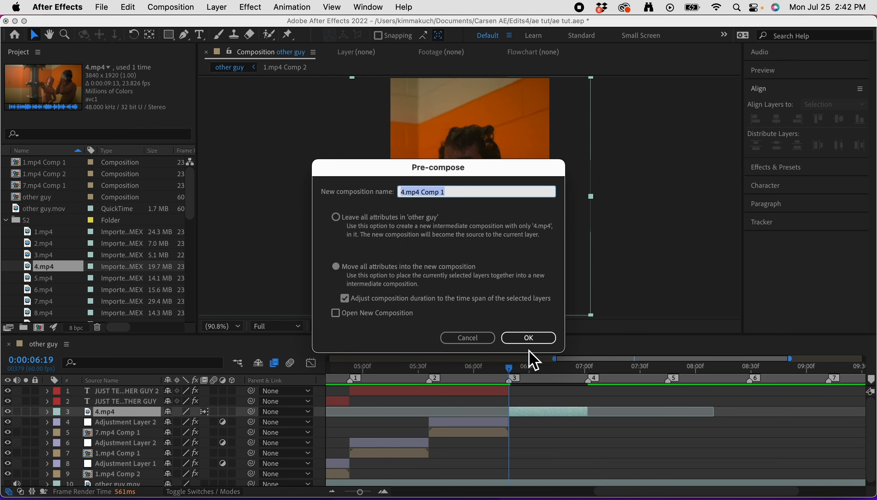
click(530, 337)
- Copy the keyframed Twixtor and BCC Lens Blur OBS effects from 7.mp4 Comp 1 to 4.mp4 Comp 1 at marker 3, and check their keyframes
click(456, 437)
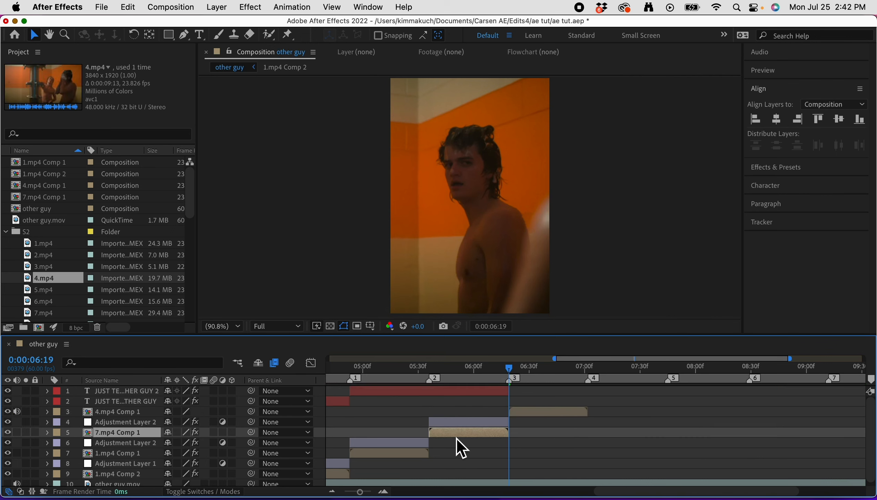
key(F3)
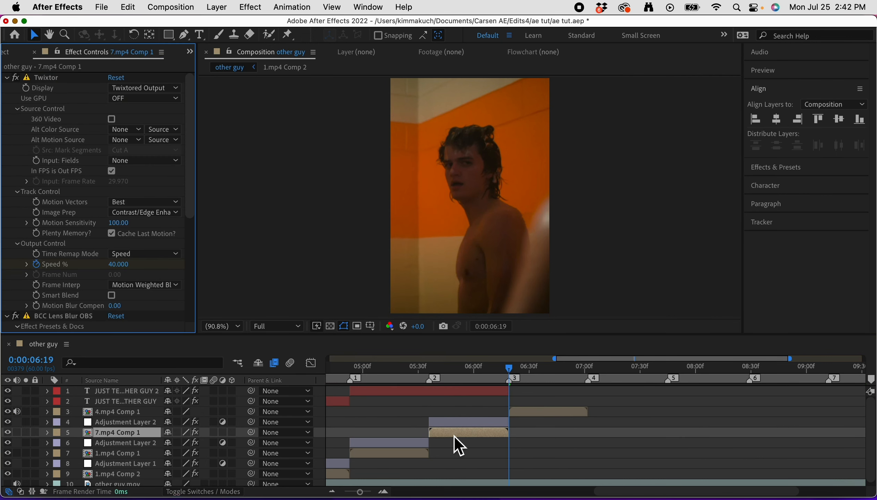
click(74, 316)
click(56, 82)
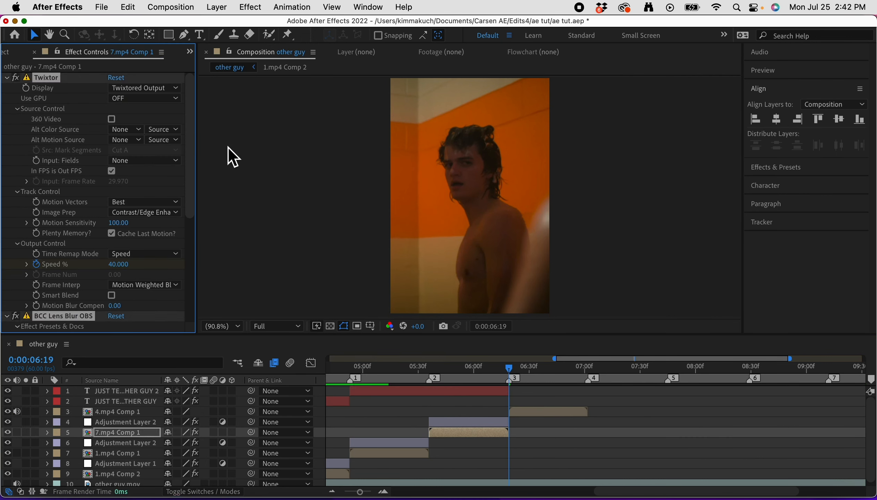
click(512, 372)
click(518, 410)
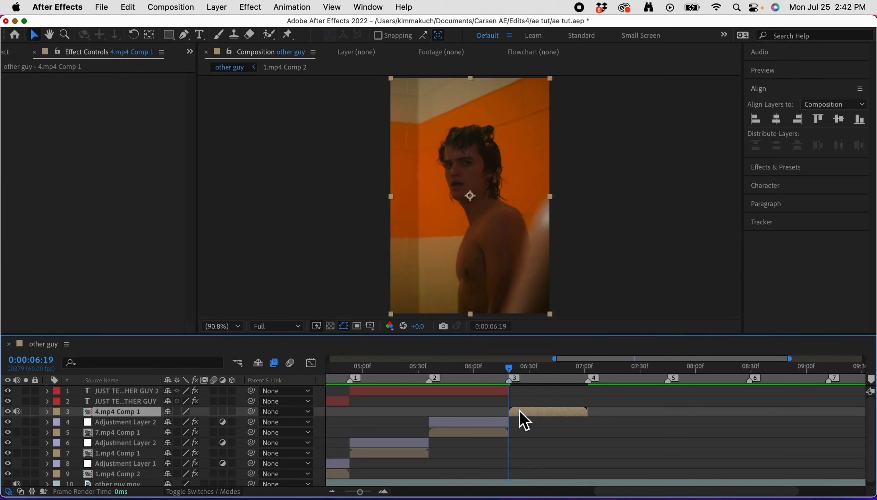
key(u)
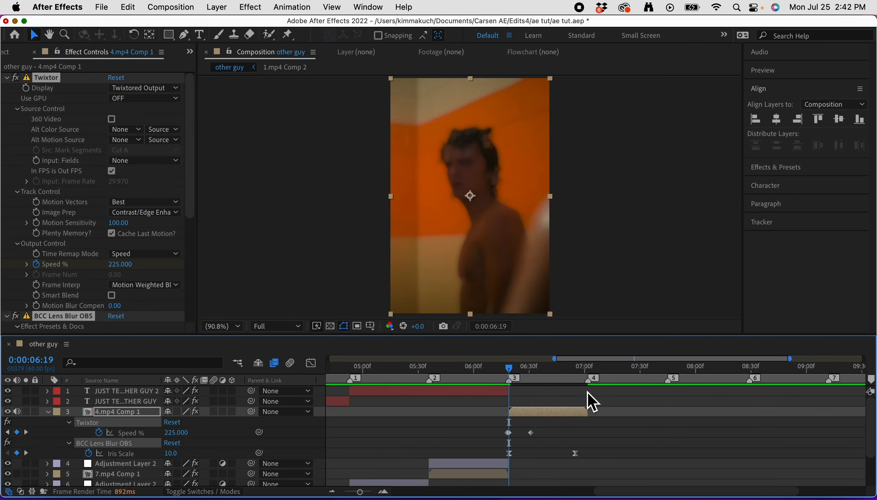
click(578, 378)
key(u)
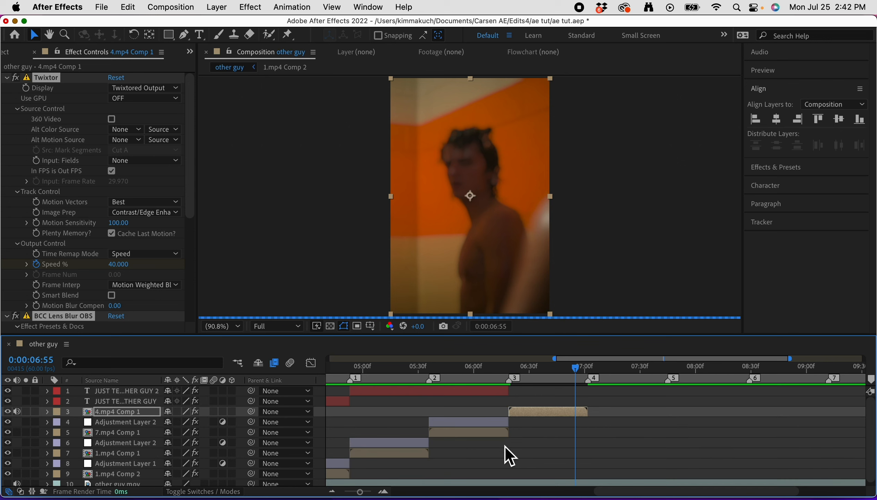
- Duplicate the exposure adjustment layer over 7.mp4 Comp 1, place the copy above 4.mp4 Comp 1 between markers 3 and 4, and save the project
click(489, 422)
key(super+d)
drag(155, 424, 149, 407)
drag(456, 423, 529, 419)
drag(593, 376, 330, 423)
key(super+s)
- Play back the edit from 0:00:03:10 and again from 0:00:04:46 to check the clip transitions
key(space)
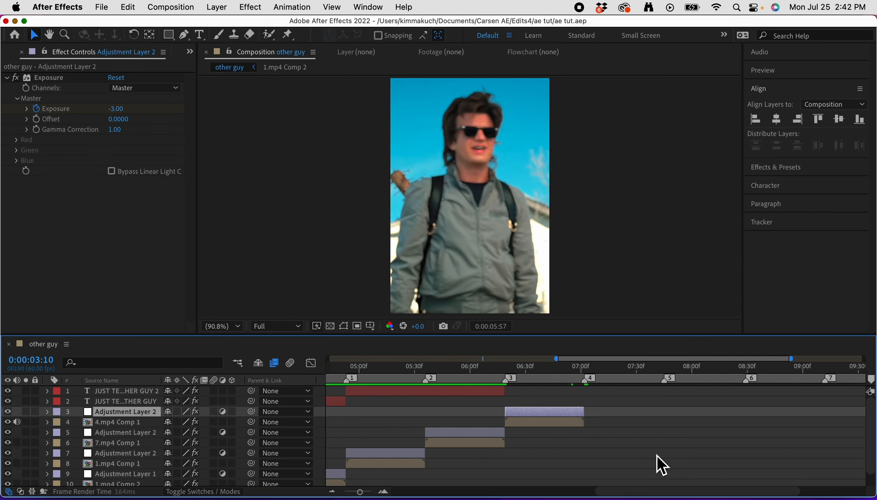
key(space)
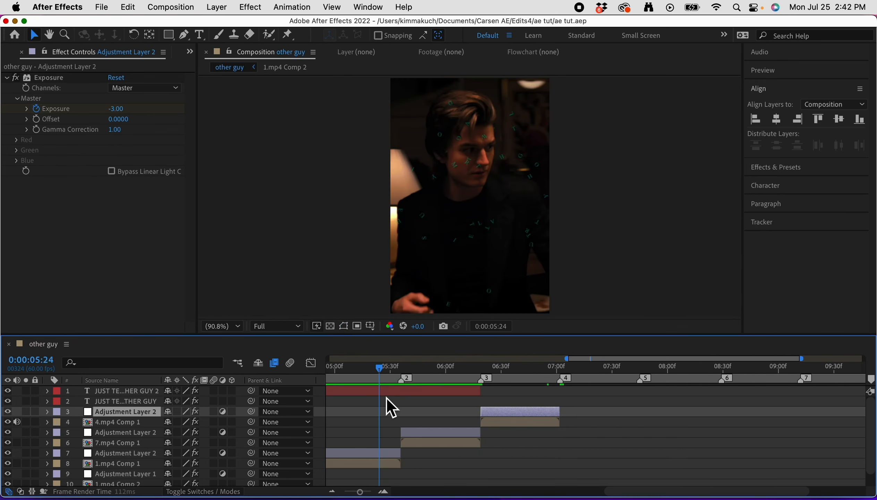
click(416, 369)
drag(417, 372, 354, 386)
scroll(465, 416, left, 3)
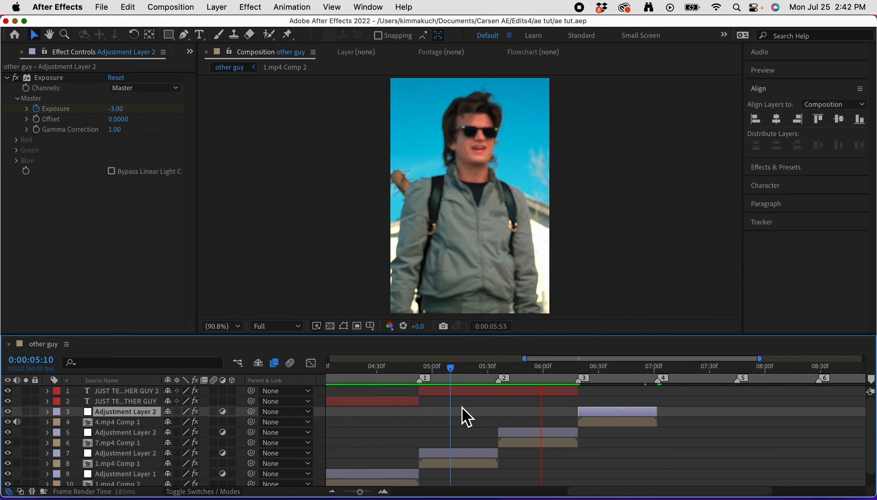
click(408, 371)
key(space)
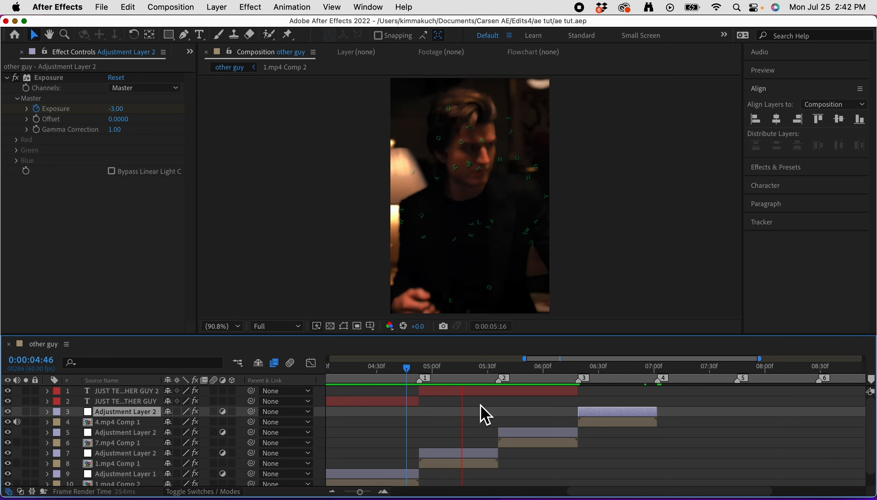
- Park the playhead at marker 2 (0:00:05:36) and examine the start of 7.mp4 Comp 1 and its effect settings
drag(490, 372, 499, 418)
click(533, 443)
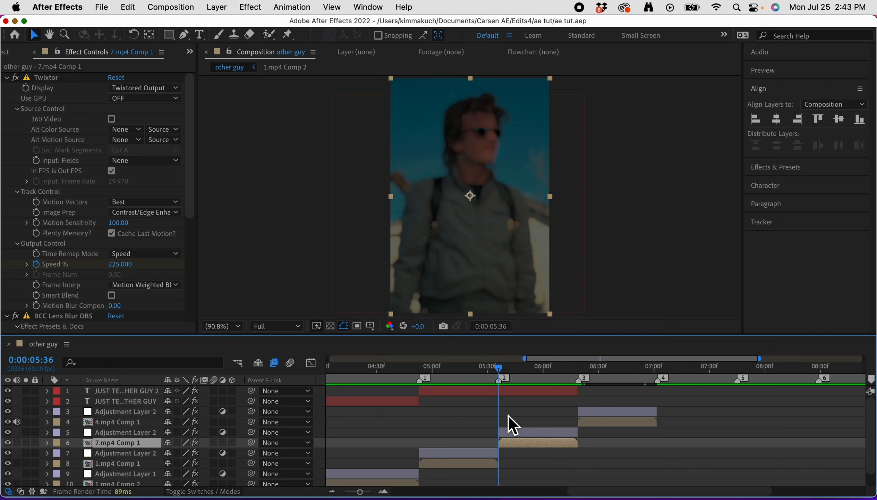
click(501, 373)
drag(502, 372, 501, 420)
- Play back the edit from 0:00:04:37 and 0:00:05:27, and park the playhead at 0:00:06:18, just before marker 3
click(391, 377)
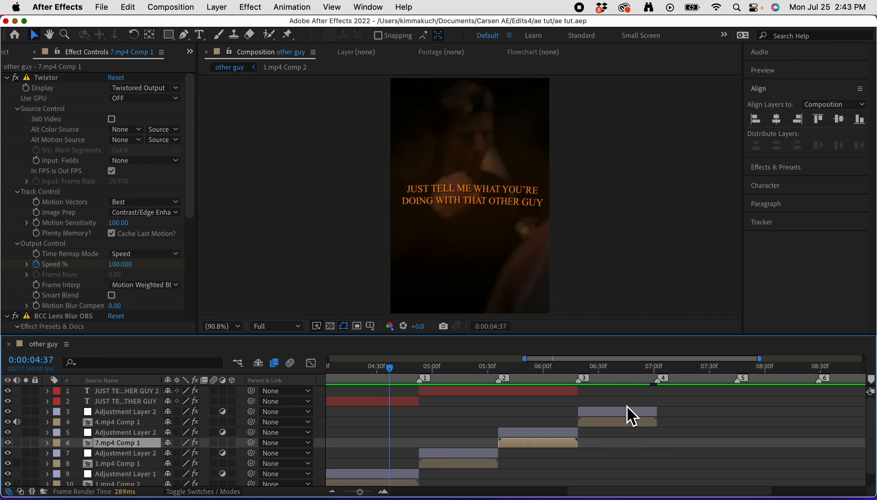
click(639, 455)
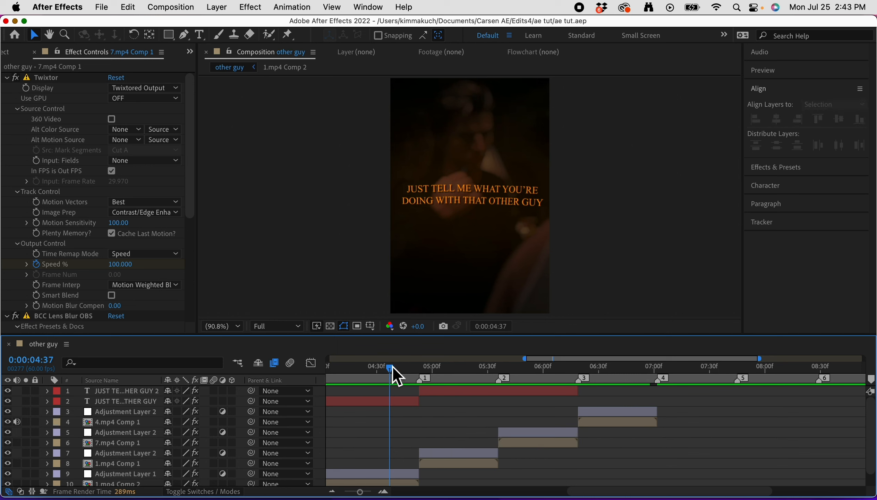
key(space)
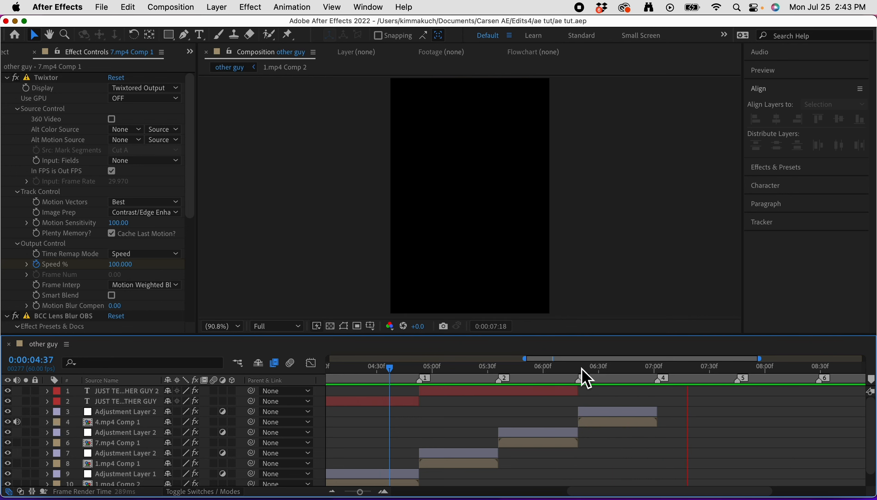
drag(578, 366, 485, 387)
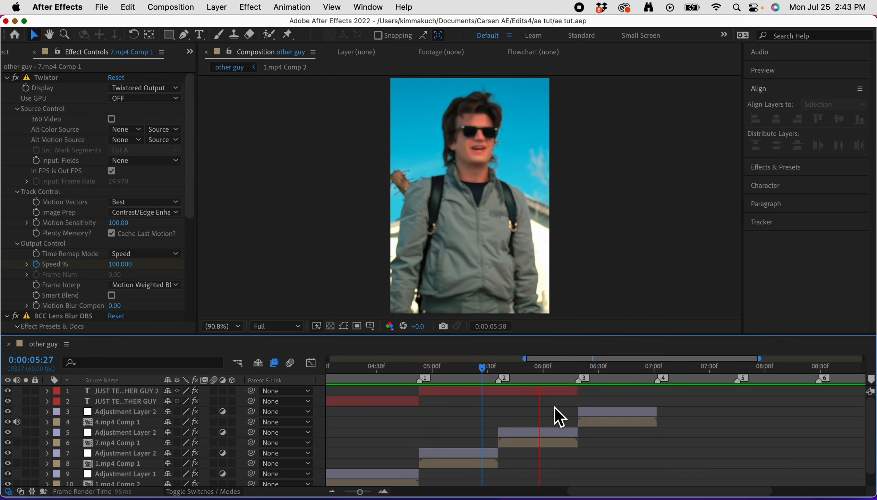
click(576, 368)
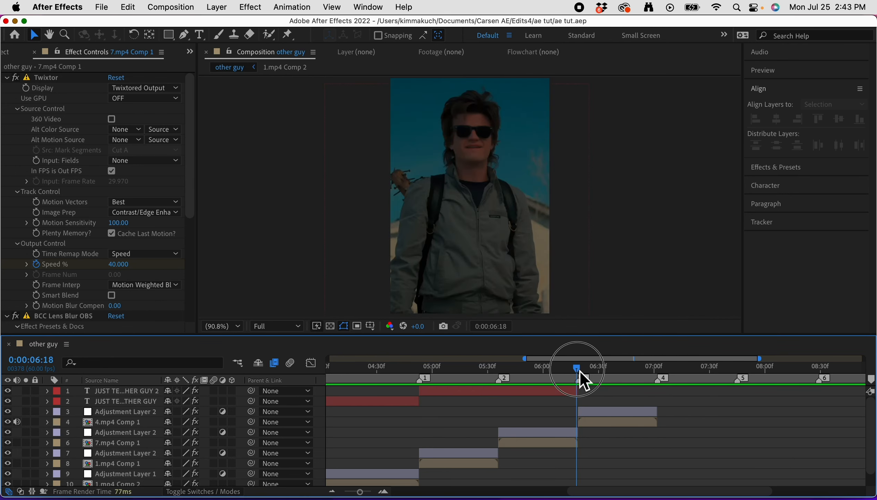
- Park the playhead at marker 4 (0:00:07:02) and mute the audio of 4.mp4 Comp 1
drag(578, 371, 658, 412)
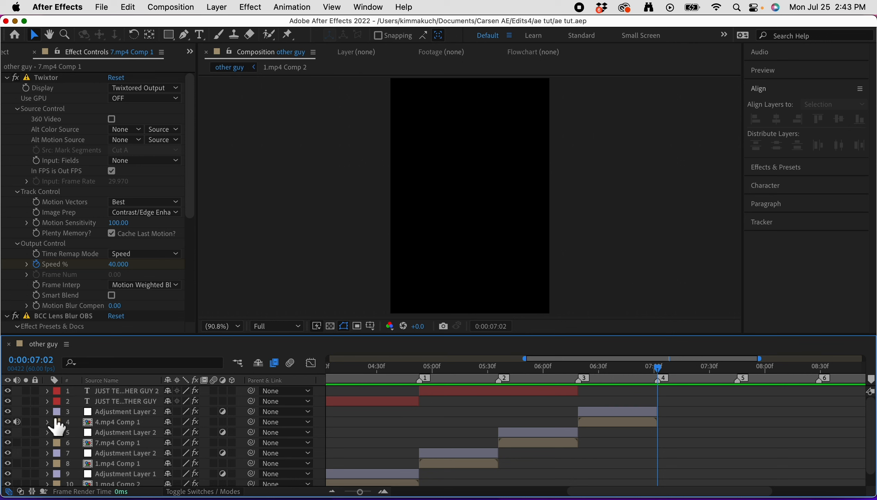
click(16, 421)
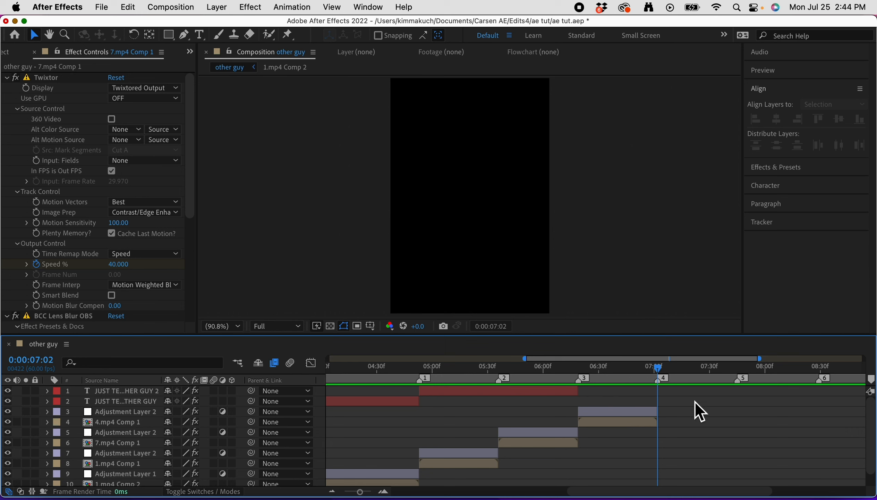
scroll(703, 433, right, 3)
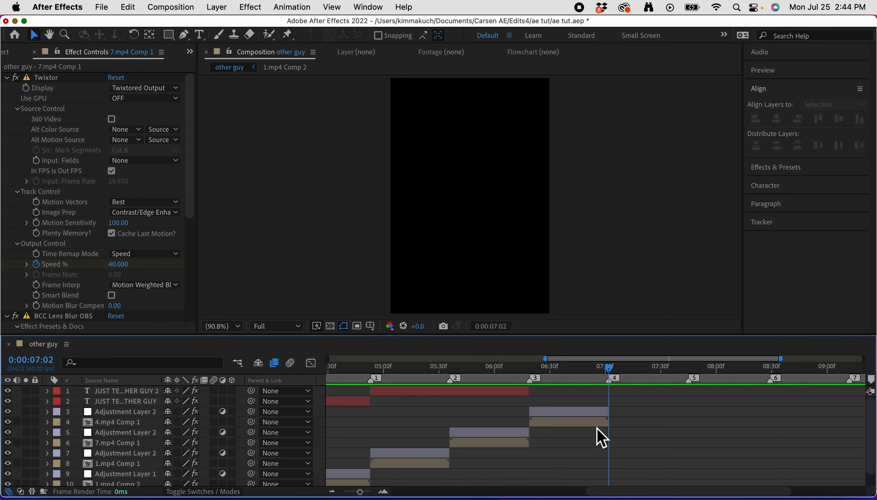
scroll(749, 449, right, 10)
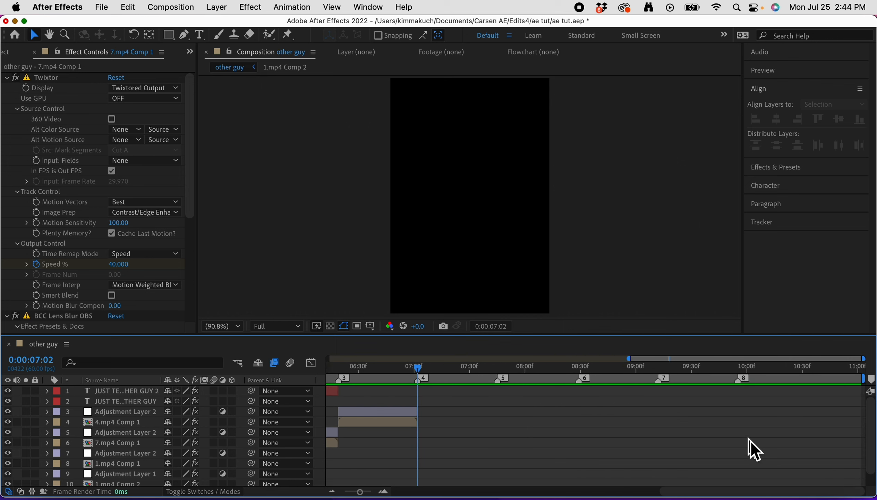
click(738, 368)
drag(738, 369, 419, 434)
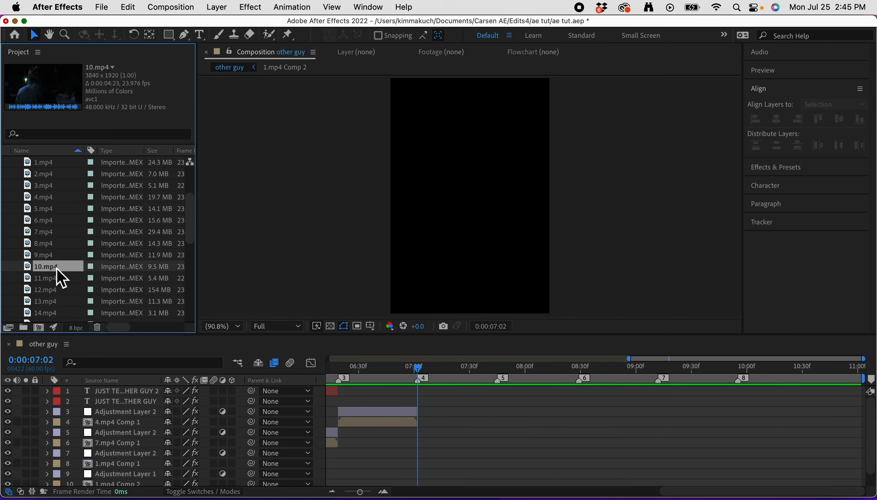
- Add 10.mp4 below the text layers, slide it to start at about 0:00:06:00, and shift its image slightly right in the frame
drag(52, 267, 412, 411)
drag(857, 412, 791, 411)
drag(493, 270, 509, 271)
- Split 10.mp4 at markers 4 and 5 and delete the outer pieces so only the span between those markers is kept
key(super+shift+d)
click(433, 421)
key(Delete)
click(537, 378)
click(548, 414)
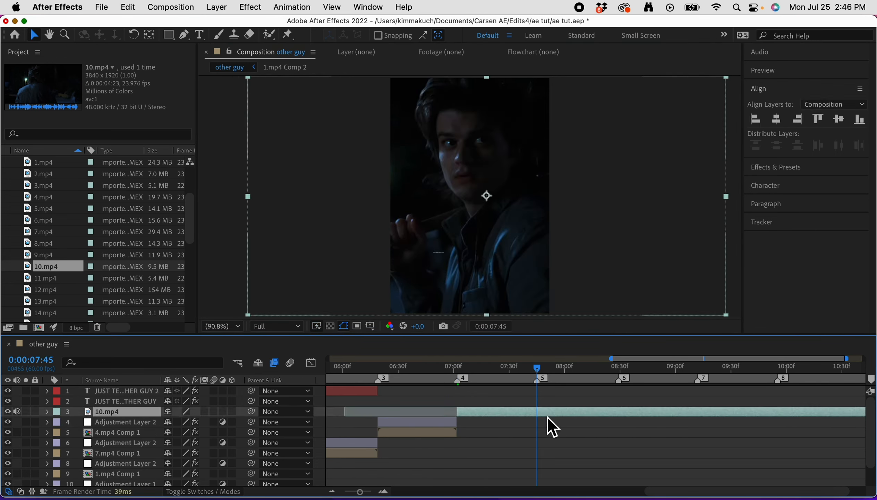
key(super+shift+d)
key(Delete)
- Pre-compose the trimmed 10.mp4 as 10.mp4 Comp 1, moving all attributes and adjusting the duration to the layer's time span
click(457, 378)
click(474, 412)
key(super+shift+c)
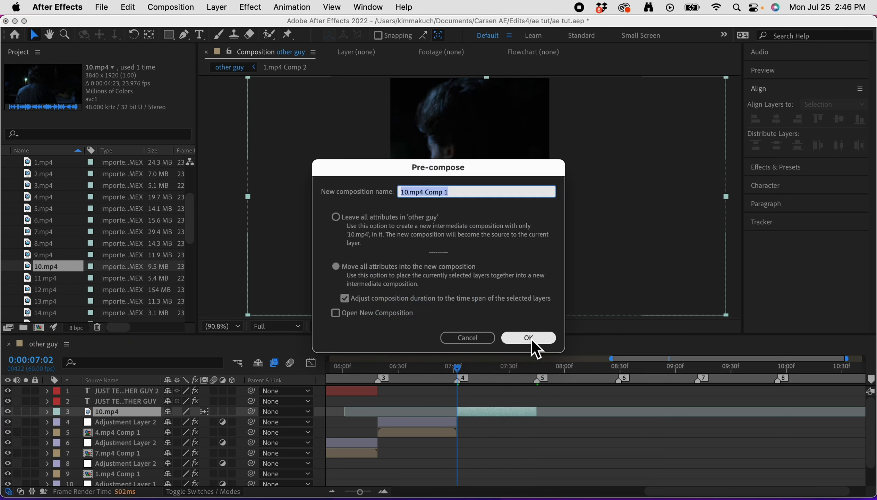
click(531, 338)
- Duplicate the exposure adjustment layer over 4.mp4 Comp 1 and place the copy above 10.mp4 Comp 1 between markers 4 and 5
click(524, 375)
click(416, 424)
key(super+d)
drag(148, 422, 148, 407)
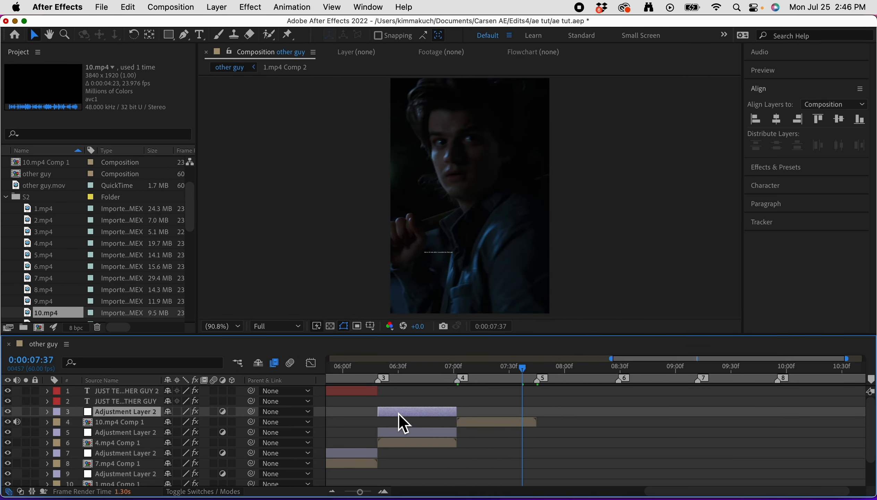
drag(400, 413, 480, 424)
- Park the playhead at marker 5, preview the S2 source clips, and add 2.mp4 to the timeline below the text layers
click(538, 368)
click(46, 276)
click(48, 254)
click(49, 241)
click(49, 230)
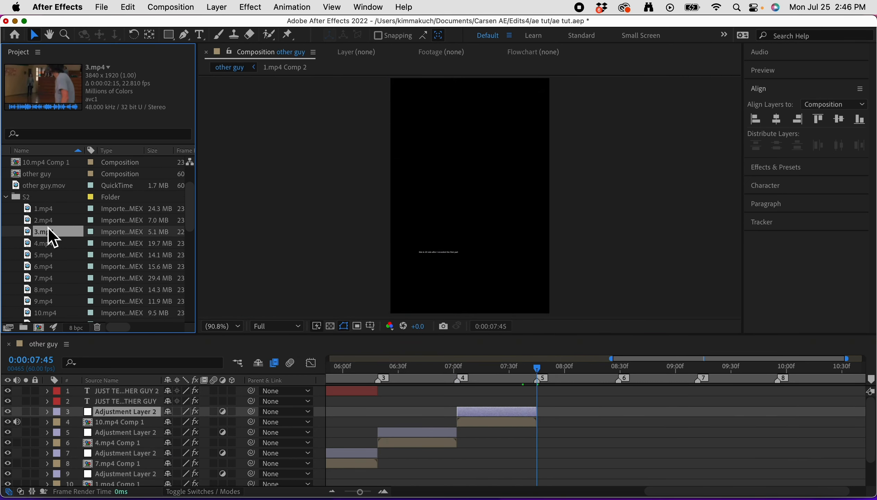
click(50, 219)
click(50, 210)
click(45, 223)
drag(46, 226, 210, 430)
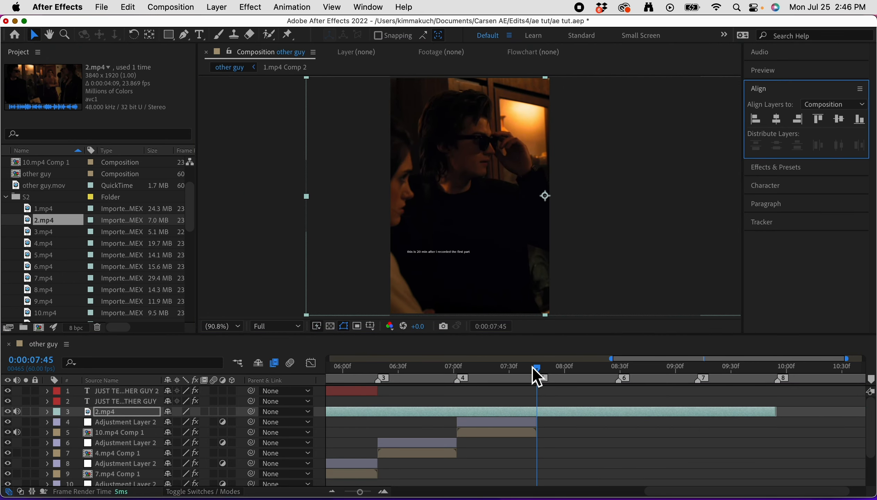
- Trim 2.mp4 to the span between markers 5 and 6 and return the playhead to marker 5
drag(537, 368, 620, 369)
click(627, 411)
click(539, 370)
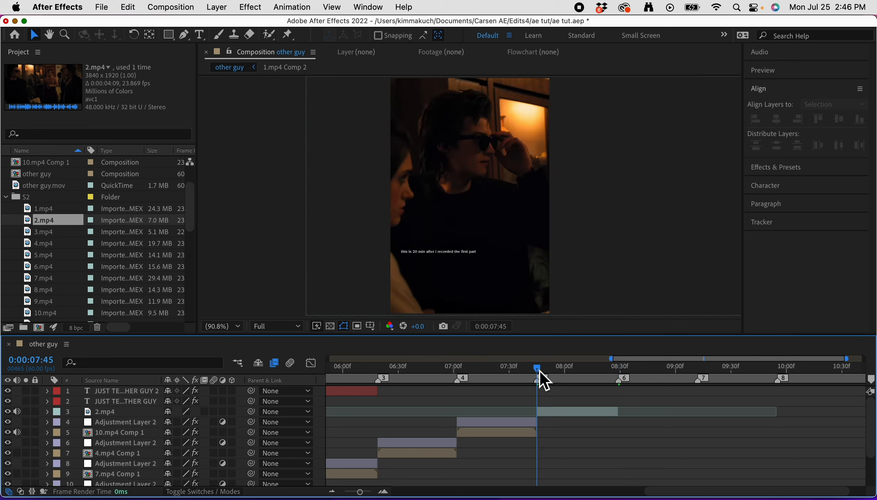
- Pre-compose 2.mp4 as 2.mp4 Comp 1 and paste the copied Twixtor and lens blur effects onto it
right_click(561, 414)
click(588, 444)
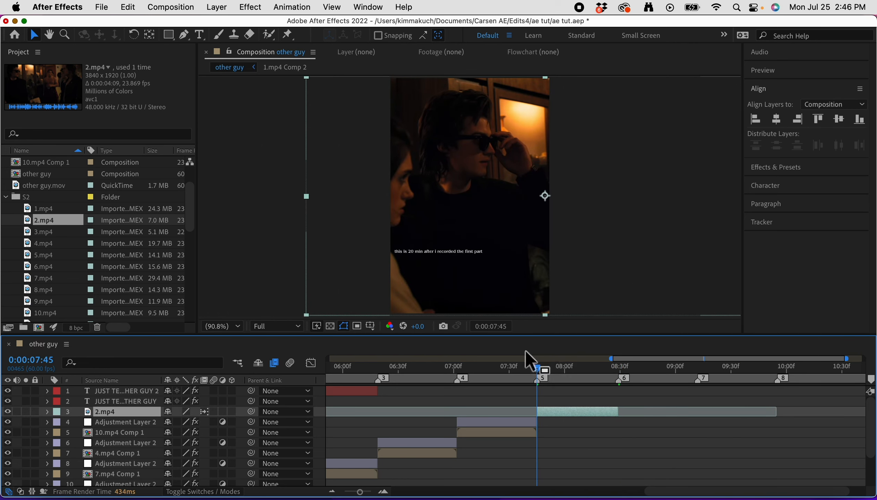
click(535, 338)
key(super+v)
key(u)
- Duplicate the adjustment layer over 10.mp4 Comp 1, place the copy above 2.mp4 Comp 1, and fit it and its closing exposure keyframes to marker 6
click(609, 368)
click(524, 423)
key(super+d)
drag(149, 421, 150, 407)
drag(476, 413, 556, 416)
drag(616, 413, 620, 414)
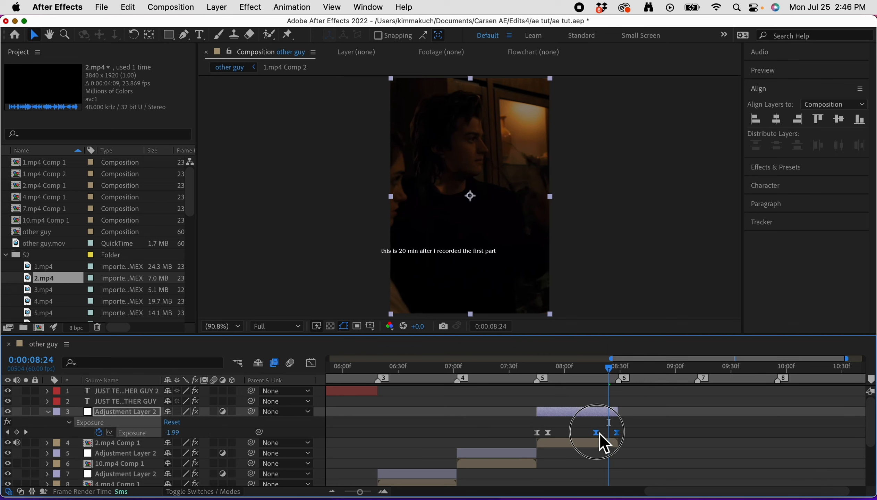
- Park the playhead at marker 6, preview the S2 clips, and add 13.mp4 below the text layers, starting at about marker 5
click(619, 370)
click(48, 301)
scroll(50, 307, down, 3)
scroll(47, 300, down, 5)
click(48, 262)
click(48, 246)
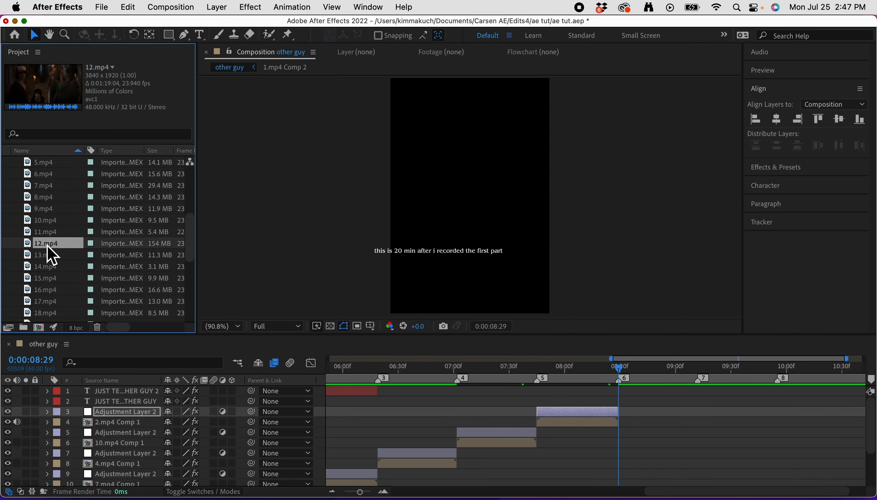
drag(47, 258, 540, 411)
- Scale 13.mp4 to 45%, shift its image left in the frame, and centre it vertically in the composition
key(s)
click(208, 422)
text(45)
key(Return)
key(s)
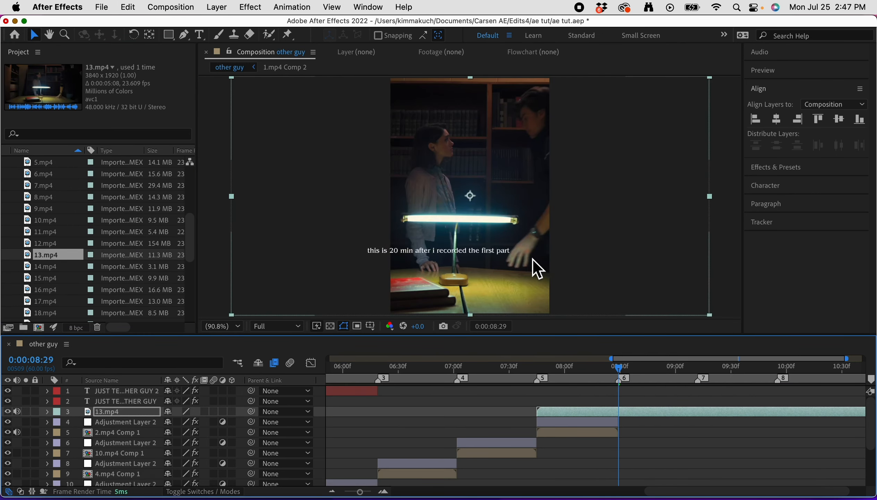
drag(533, 260, 499, 261)
click(838, 120)
- Split 13.mp4 at markers 6 and 7 and delete the pieces outside that span
click(637, 413)
key(super+shift+d)
click(598, 421)
key(Delete)
click(699, 370)
click(707, 413)
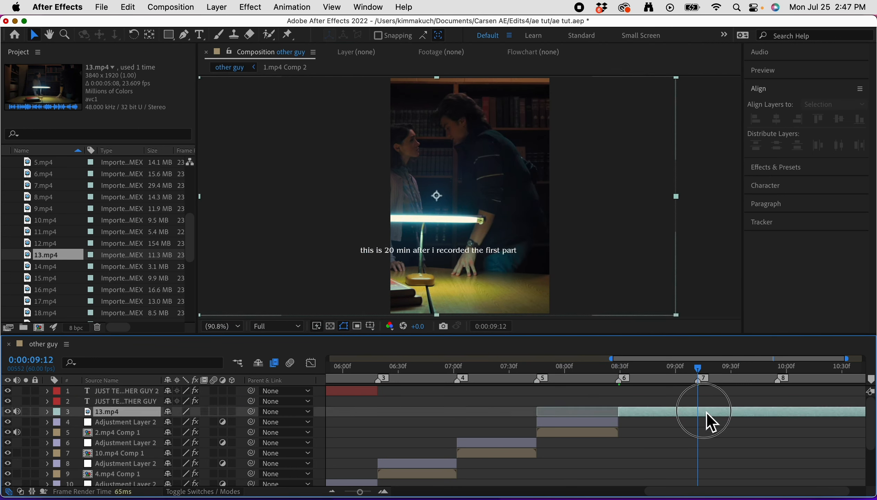
key(super+shift+d)
key(Delete)
- At marker 6, nudge the 13.mp4 image slightly right and centre it vertically again
click(619, 371)
click(648, 414)
drag(523, 259, 528, 259)
click(840, 120)
click(204, 411)
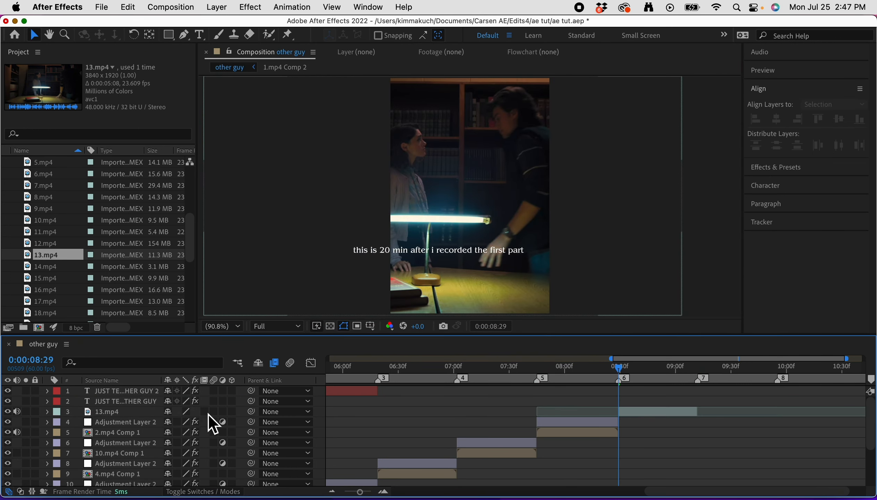
- Pre-compose 13.mp4 as 13.mp4 Comp 1 and paste the copied Twixtor and lens blur effects onto it
right_click(628, 414)
click(669, 428)
click(514, 335)
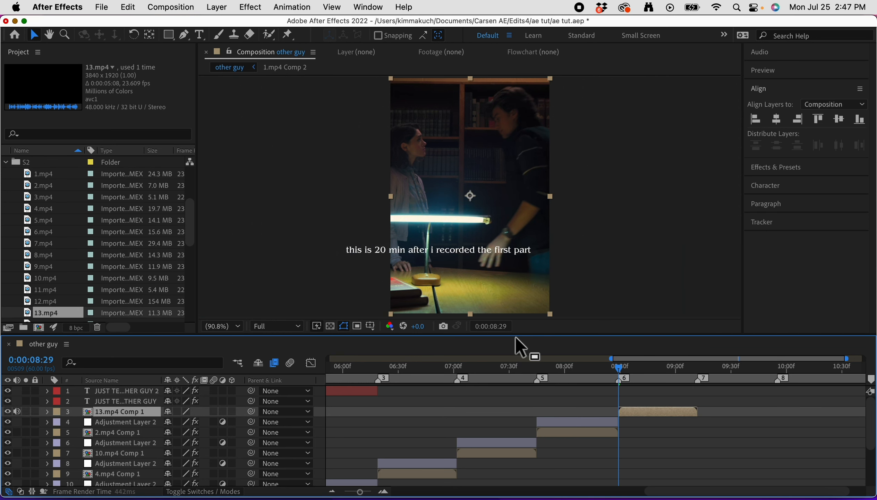
key(super+v)
key(u)
key(u)
- Duplicate the adjustment layer over 2.mp4 Comp 1, place the copy above 13.mp4 Comp 1 between markers 6 and 7, and align its closing exposure keyframes
click(685, 369)
click(588, 421)
key(super+d)
drag(150, 422, 158, 408)
drag(556, 412, 676, 436)
key(u)
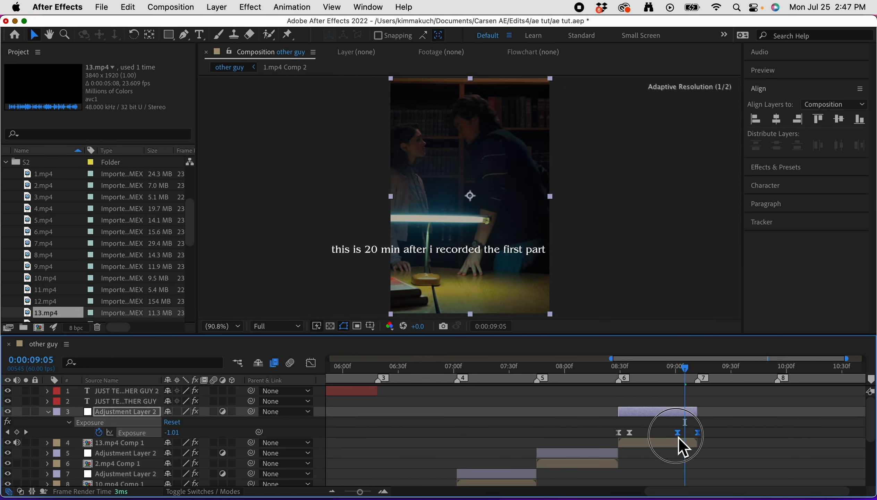
key(u)
- Park the playhead at marker 7 (0:00:09:12) and preview the S2 source clips to pick the next shot
click(698, 369)
click(45, 256)
click(48, 230)
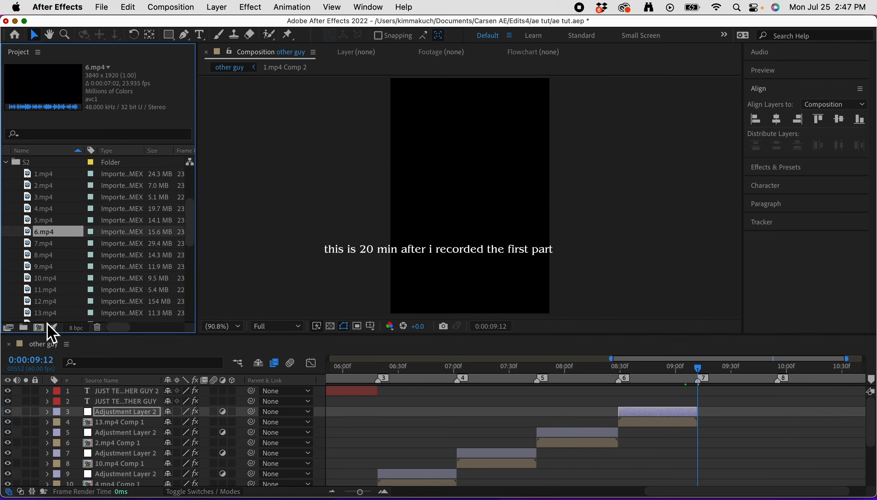
scroll(46, 308, down, 3)
click(48, 279)
scroll(702, 464, right, 2)
click(702, 465)
click(50, 254)
click(46, 241)
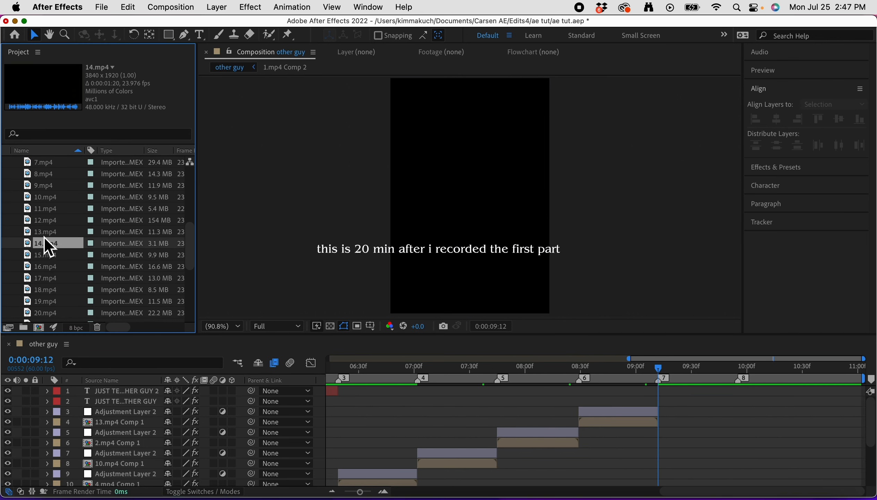
click(45, 231)
click(48, 219)
click(48, 210)
click(48, 198)
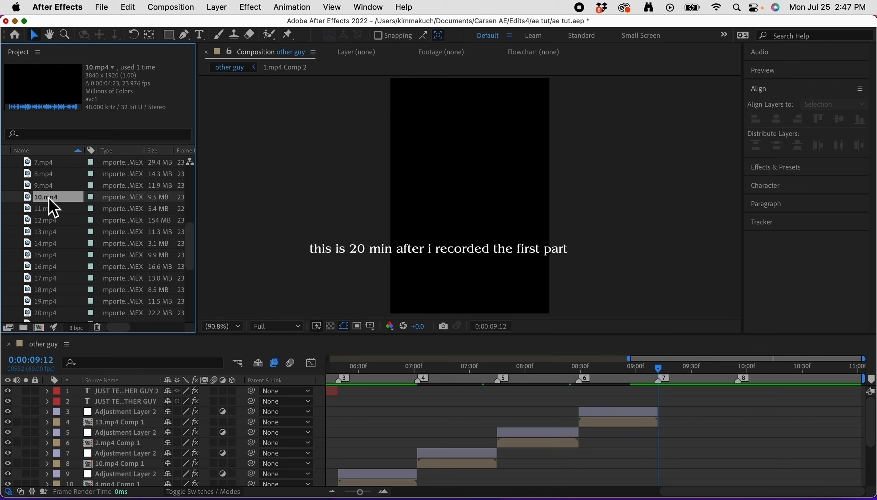
- Add 3.mp4 below the text layers, scale it to 45%, and slide it to start at about 0:00:08:10
click(57, 164)
scroll(57, 166, up, 5)
click(57, 208)
drag(53, 209, 606, 411)
key(s)
key(w)
click(766, 420)
drag(738, 411, 776, 410)
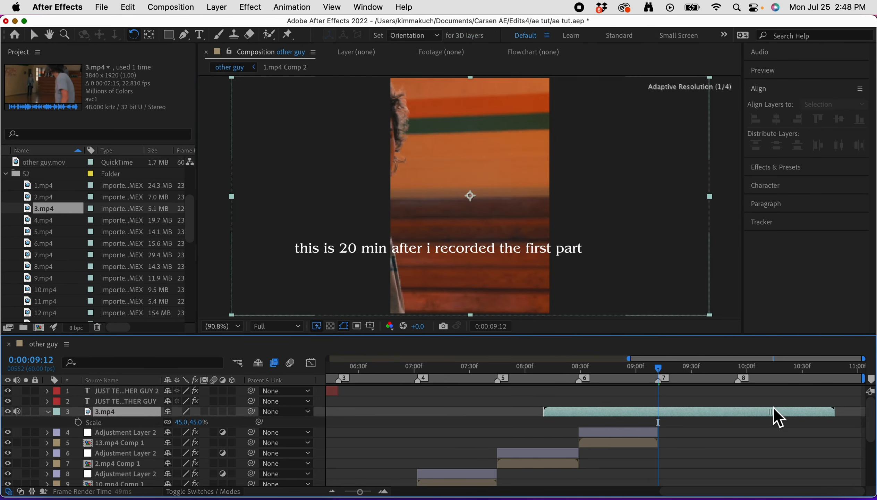
drag(494, 276, 568, 273)
key(super+z)
key(v)
- Shift the horizontal position of 3.mp4 to the right so the man is centred in the vertical frame
key(p)
drag(173, 422, 398, 419)
key(p)
- Split 3.mp4 at markers 7 and 8 and delete the pieces outside that span
mouse_move(659, 369)
mouse_down()
mouse_move(711, 380)
mouse_move(662, 393)
mouse_up()
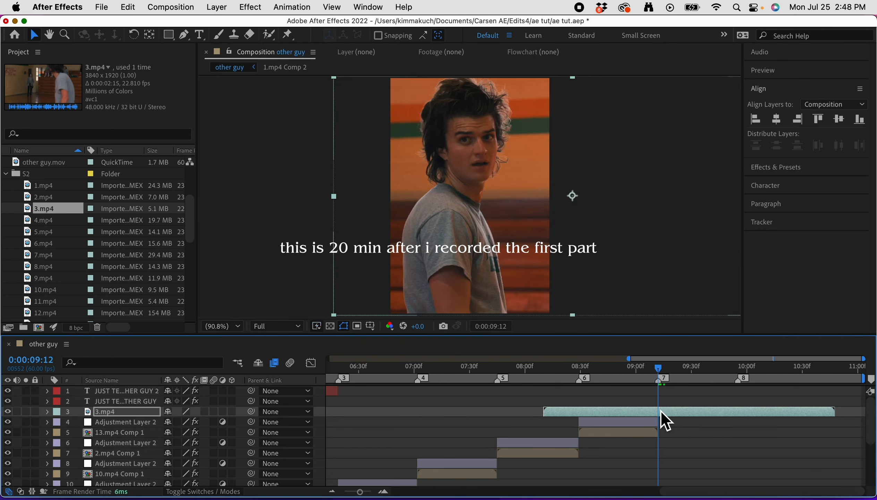
key(super+shift+d)
click(649, 420)
key(Delete)
drag(757, 371, 748, 391)
click(745, 413)
key(super+shift+d)
key(Delete)
- At marker 7, nudge the horizontal position of the trimmed 3.mp4 slightly left
drag(673, 370, 661, 370)
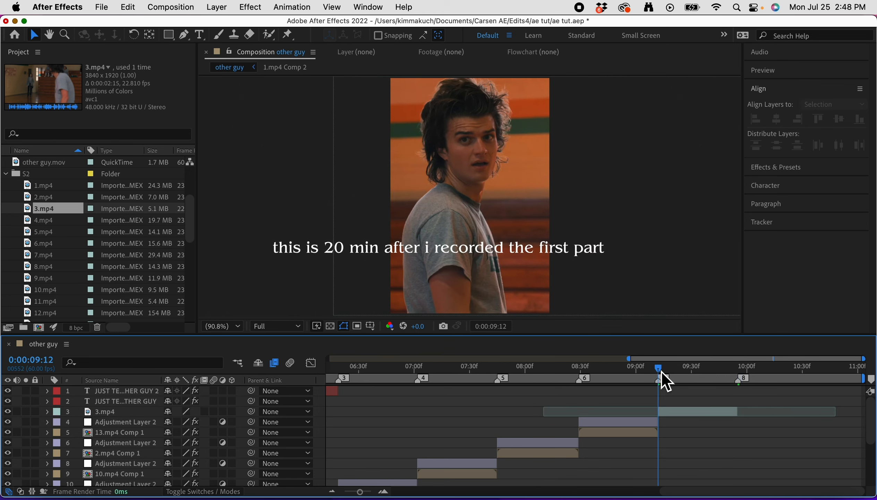
click(673, 414)
key(p)
drag(181, 433, 177, 433)
key(p)
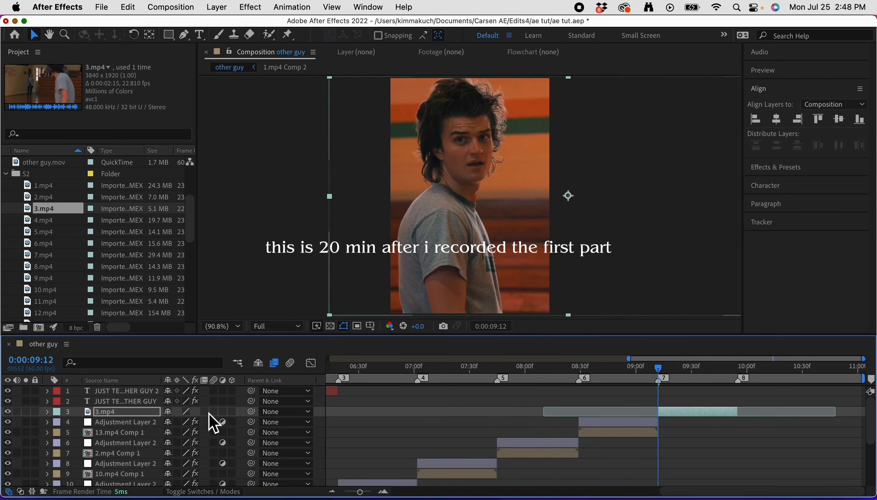
- Pre-compose 3.mp4 as 3.mp4 Comp 1 and paste the copied Twixtor and lens blur effects onto it
key(super+shift+c)
key(Return)
key(super+v)
key(u)
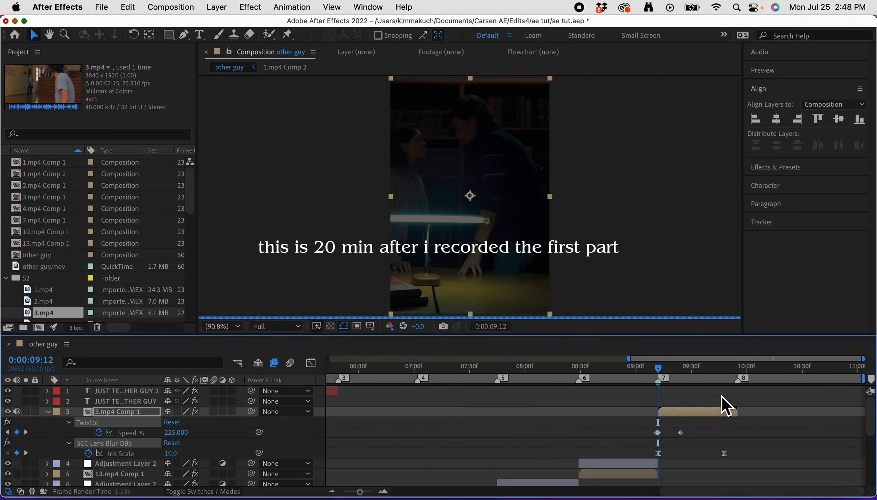
- Duplicate the adjustment layer over 13.mp4 Comp 1 and place the copy above 3.mp4 Comp 1 between markers 7 and 8
click(726, 369)
key(u)
click(633, 422)
key(super+d)
drag(132, 420, 132, 407)
drag(599, 413, 678, 413)
- Park the playhead at marker 8 (0:00:09:55) and preview later S2 source clips up to 21.mp4 for the next shot
drag(728, 369, 738, 370)
click(57, 287)
scroll(57, 280, down, 6)
click(56, 278)
click(55, 255)
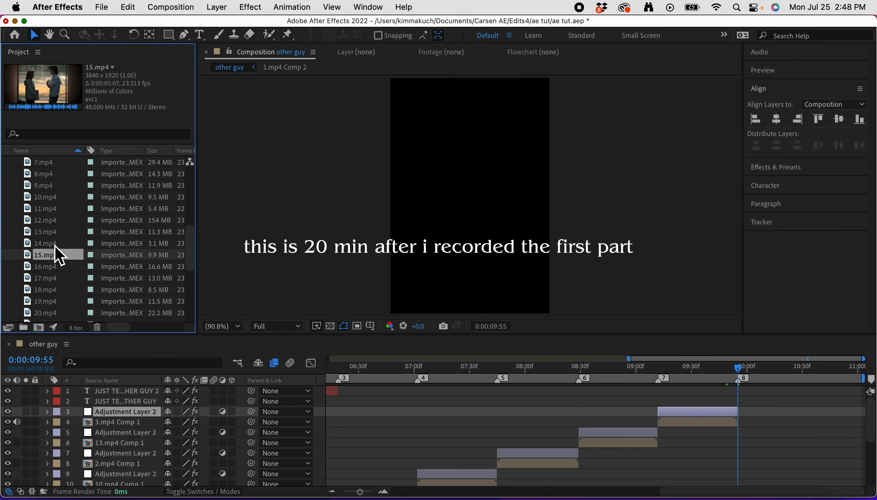
click(55, 245)
click(53, 268)
scroll(52, 266, down, 2)
click(50, 257)
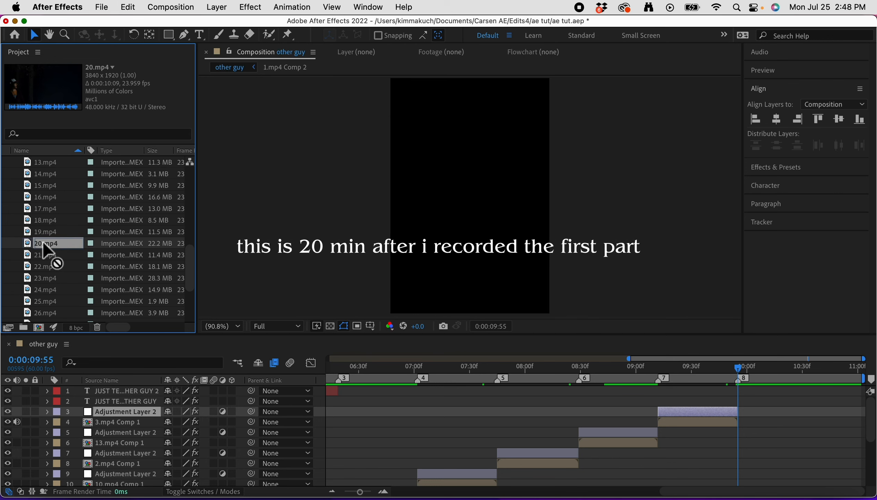
click(42, 241)
scroll(47, 229, down, 1)
click(42, 245)
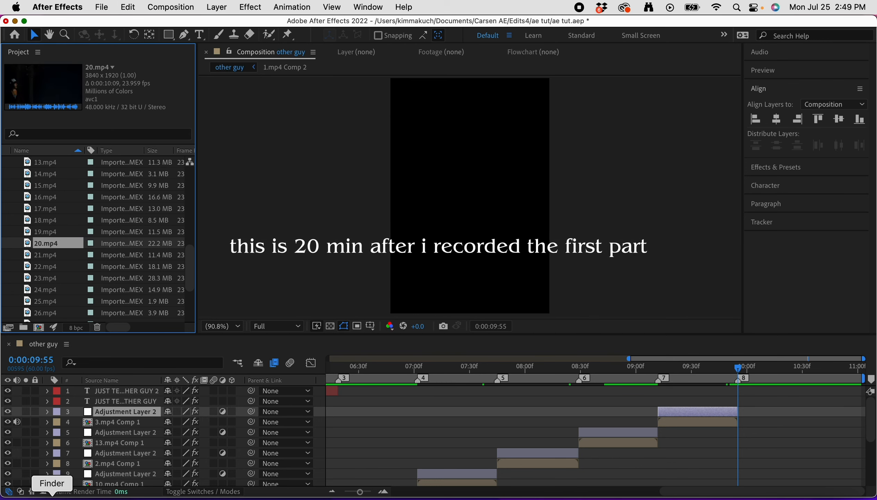
click(51, 254)
- Switch to Finder and open the S2 clip folder from Documents to look through its source clips
click(52, 497)
click(213, 209)
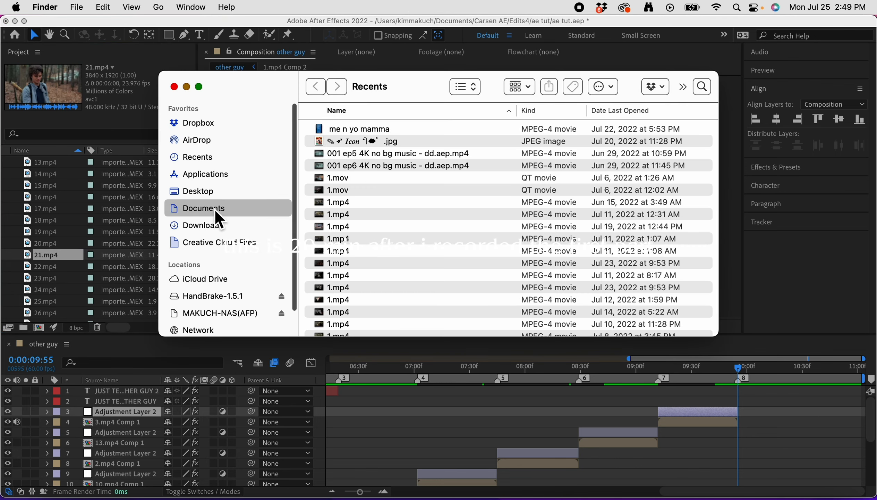
double_click(346, 157)
double_click(346, 156)
double_click(343, 177)
double_click(344, 166)
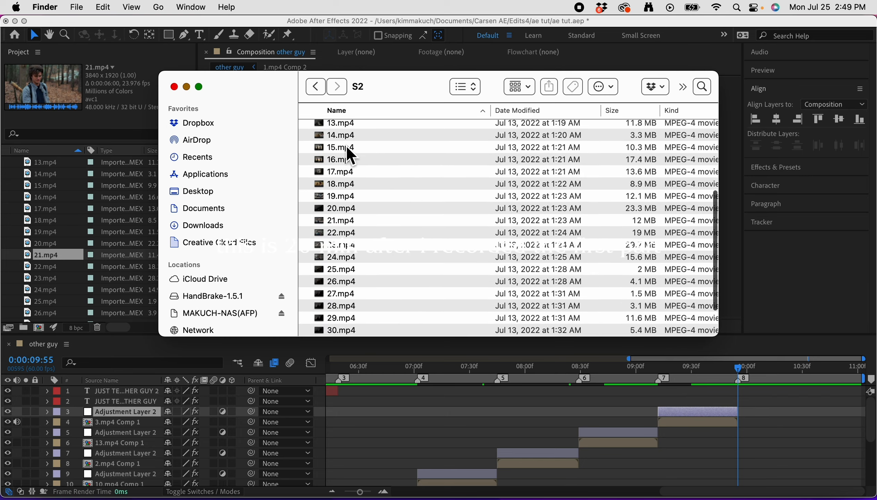
- Preview 6.mp4 from the S2 folder in QuickTime Player, and close both the clip and the folder window
scroll(345, 146, up, 5)
click(342, 132)
double_click(344, 132)
click(10, 71)
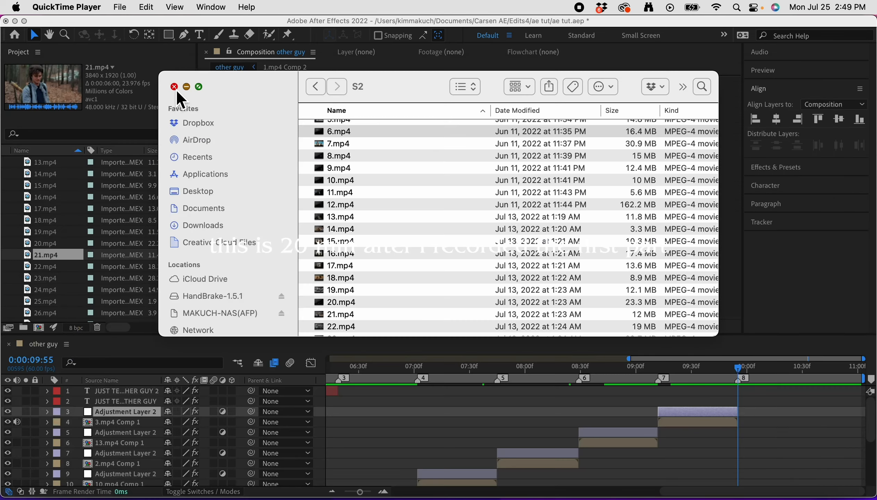
click(174, 87)
- Add 6.mp4 above the top adjustment layer, slide it later in time and reposition it to about 162.7, 425.0
click(154, 202)
drag(150, 194, 641, 408)
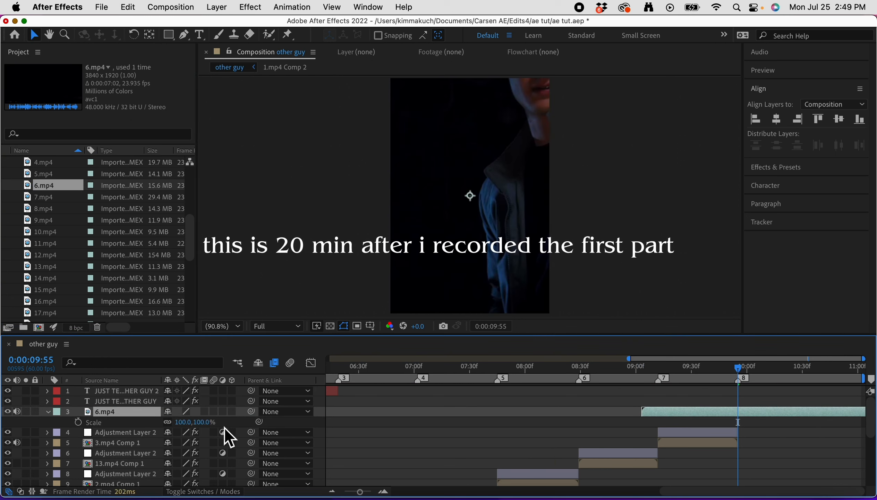
drag(756, 413, 787, 419)
drag(552, 240, 515, 240)
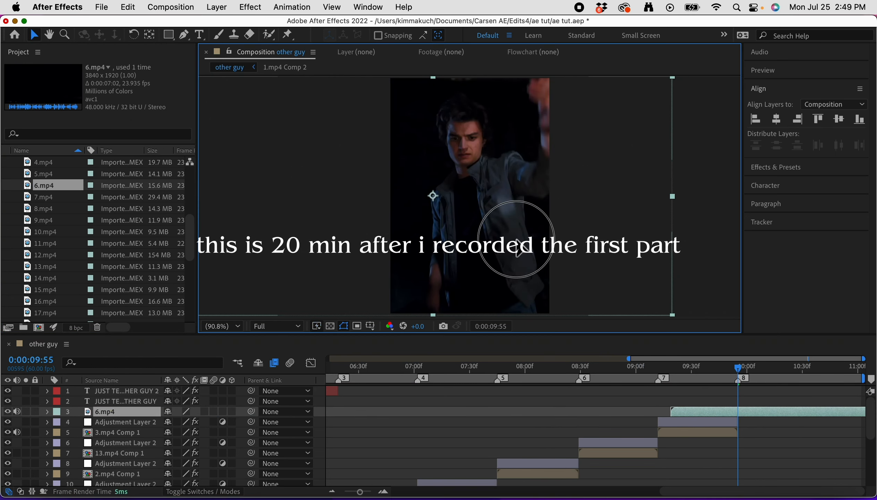
drag(746, 414, 755, 415)
key(p)
drag(174, 423, 180, 425)
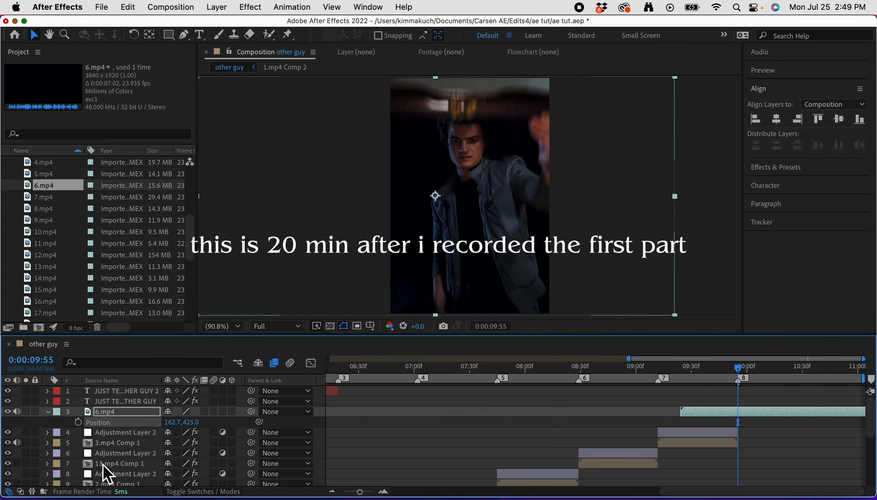
- Mute 6.mp4 and 3.mp4 Comp 1, and cut away the part of 6.mp4 before marker 8
key(p)
drag(18, 432, 18, 410)
click(724, 413)
key(super+shift+d)
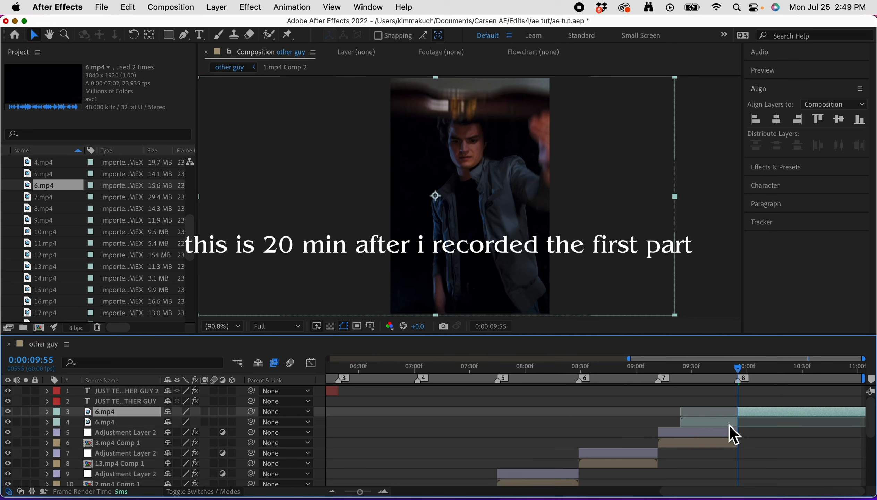
click(727, 421)
key(Delete)
- Split 6.mp4 at about 0:00:11:00 and delete the portion after the cut
click(860, 371)
click(861, 410)
key(super+shift+d)
key(Delete)
- Pre-compose 6.mp4 as 6.mp4 Comp 1 and paste the copied Twixtor and lens blur effects onto it at marker 8
click(739, 373)
click(745, 410)
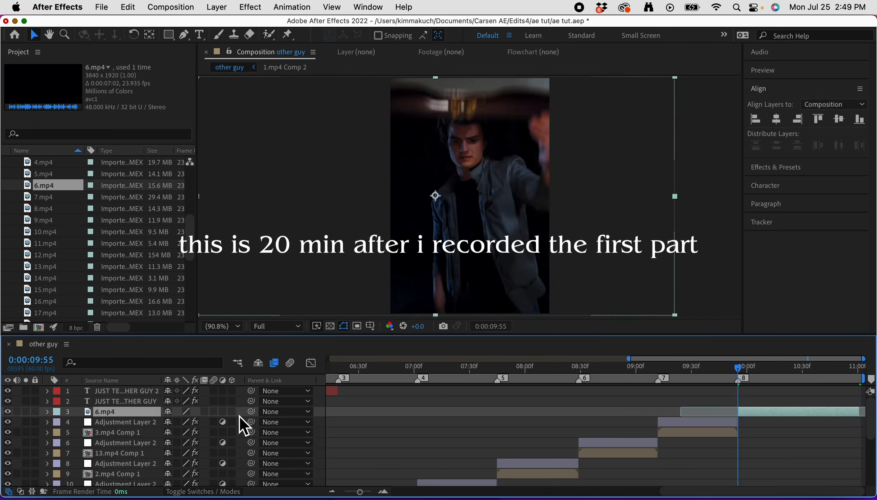
double_click(204, 412)
right_click(747, 412)
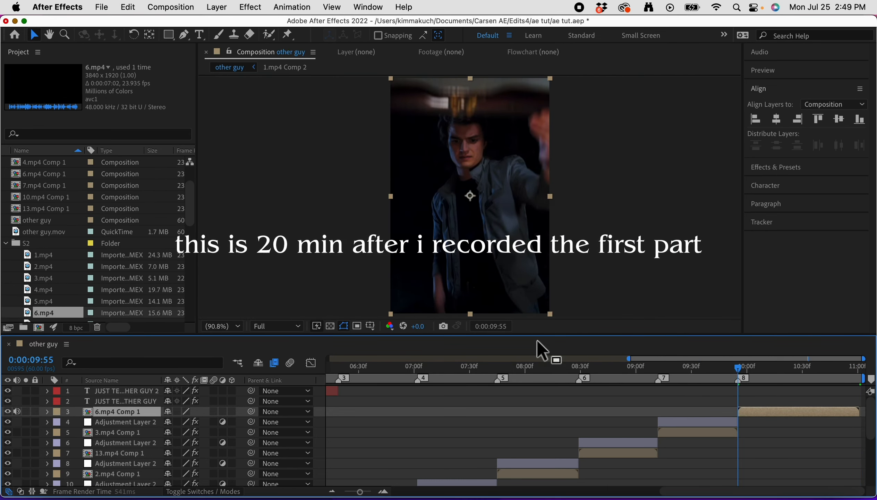
key(u)
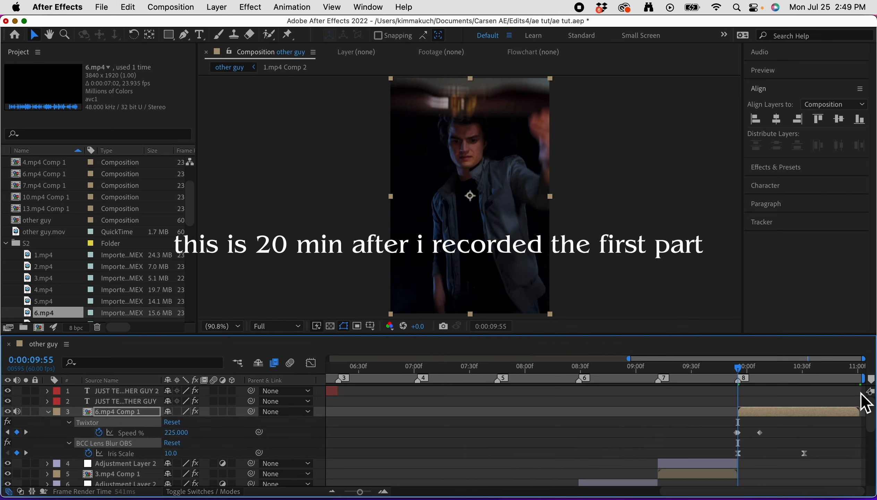
- Move the second Twixtor Speed keyframe on 6.mp4 Comp 1 to 0:00:10:07
click(840, 369)
click(838, 461)
click(763, 432)
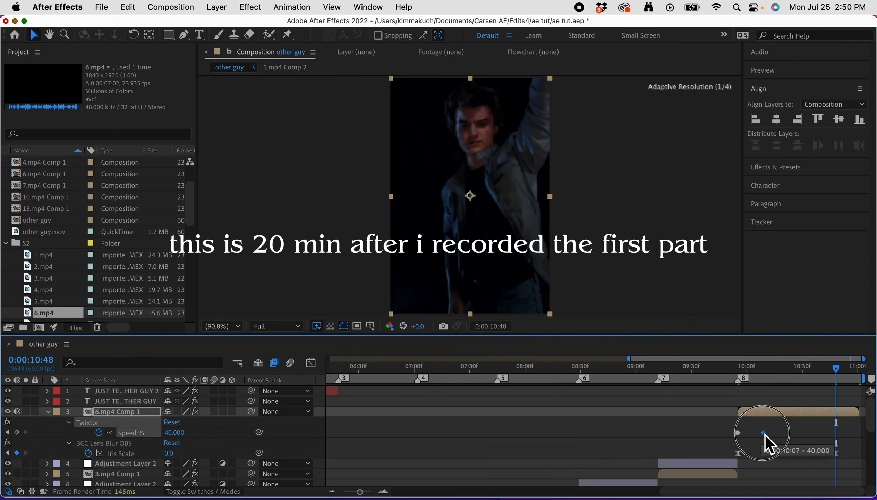
- Duplicate the adjustment layer over 3.mp4 Comp 1 and place the copy above 6.mp4 Comp 1, starting at marker 8
click(739, 372)
key(u)
click(732, 418)
key(super+d)
key(super+])
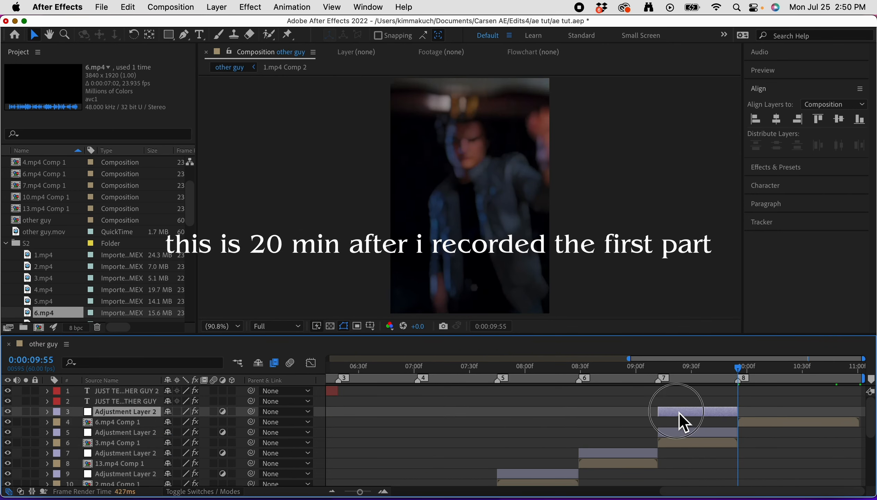
drag(679, 416, 759, 421)
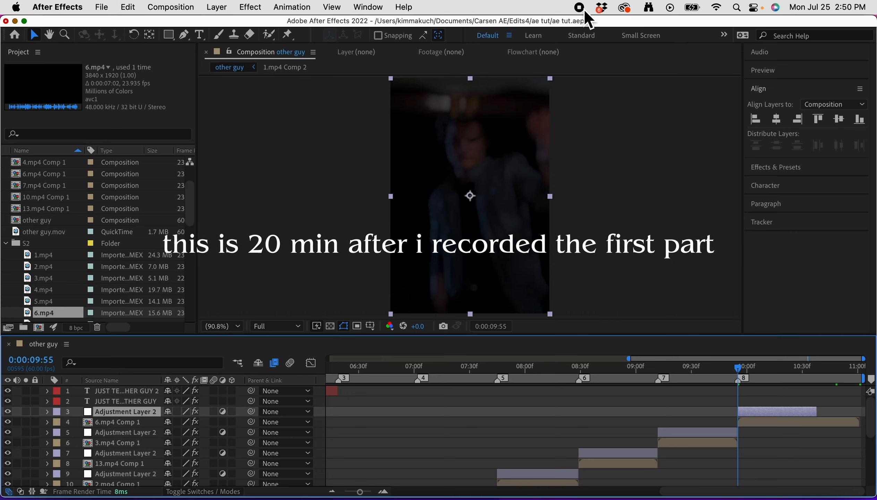
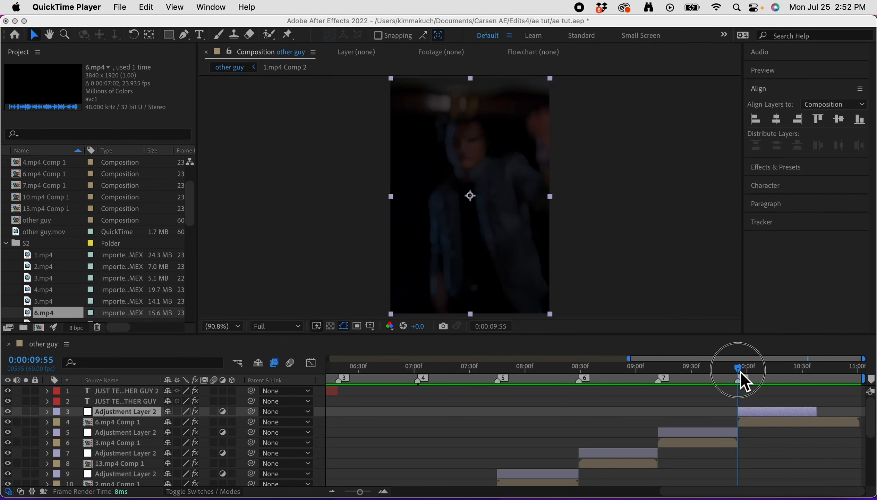
- Reveal the new adjustment layer's Exposure keyframes, save the project and preview the edit from 0:00:05:25
click(741, 371)
key(u)
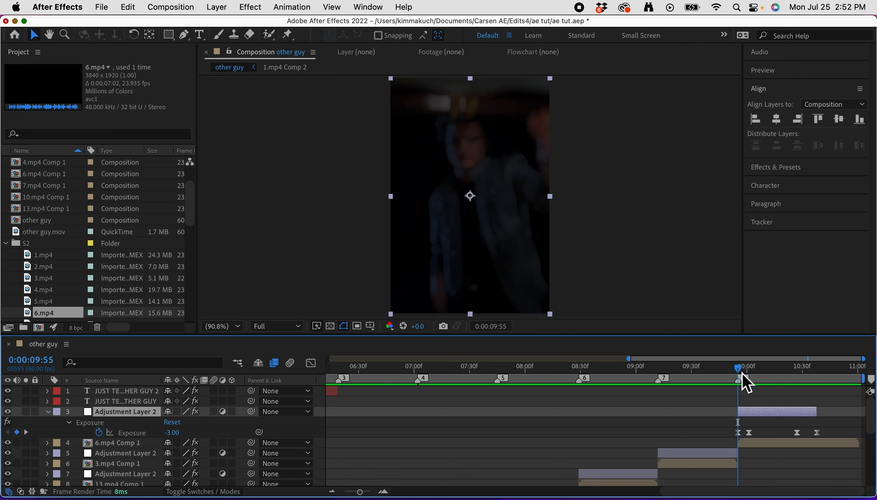
mouse_move(742, 373)
mouse_down()
mouse_move(535, 414)
mouse_move(347, 418)
mouse_up()
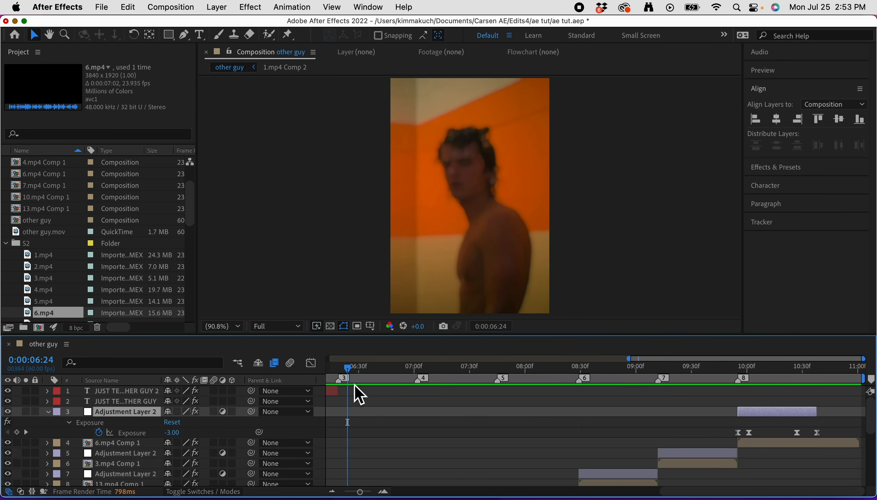
drag(347, 382, 539, 403)
key(super+s)
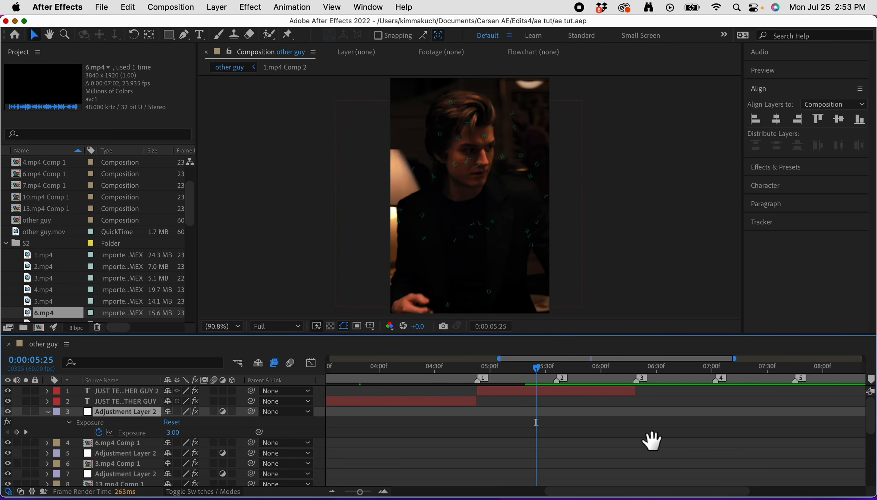
key(space)
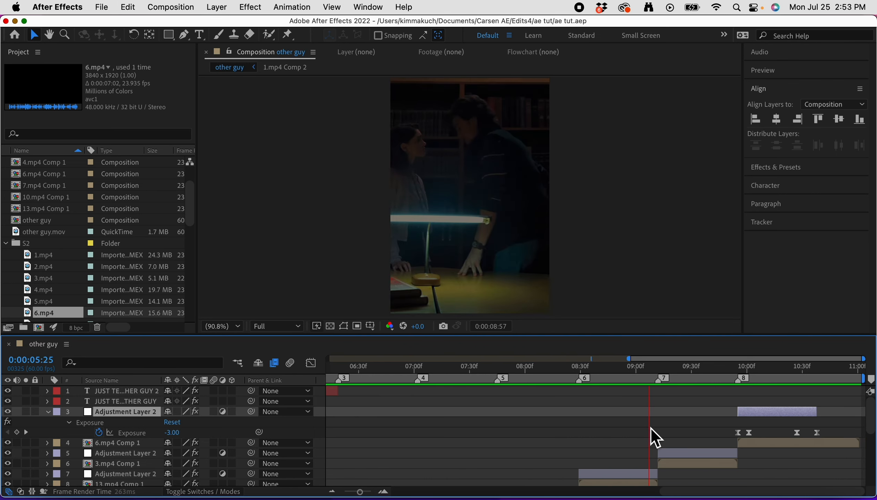
- Play the transition into 6.mp4 Comp 1 from 0:00:09:44 to check its exposure flash
drag(741, 371, 801, 420)
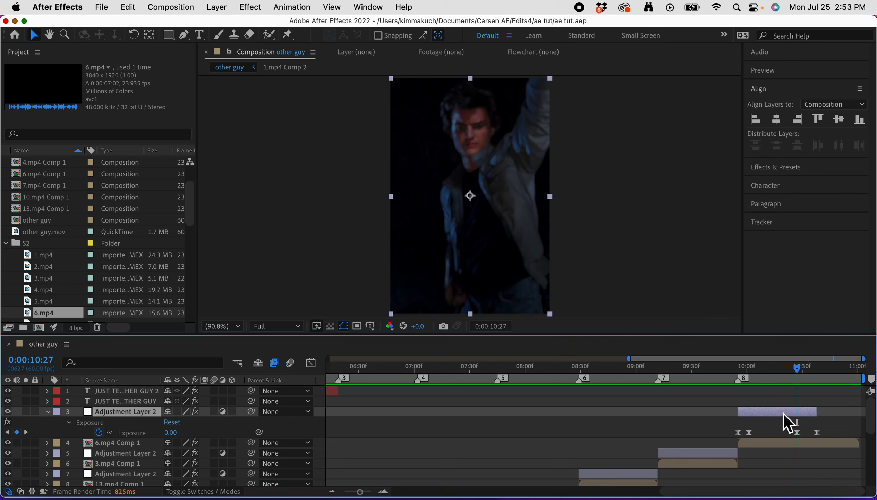
click(718, 382)
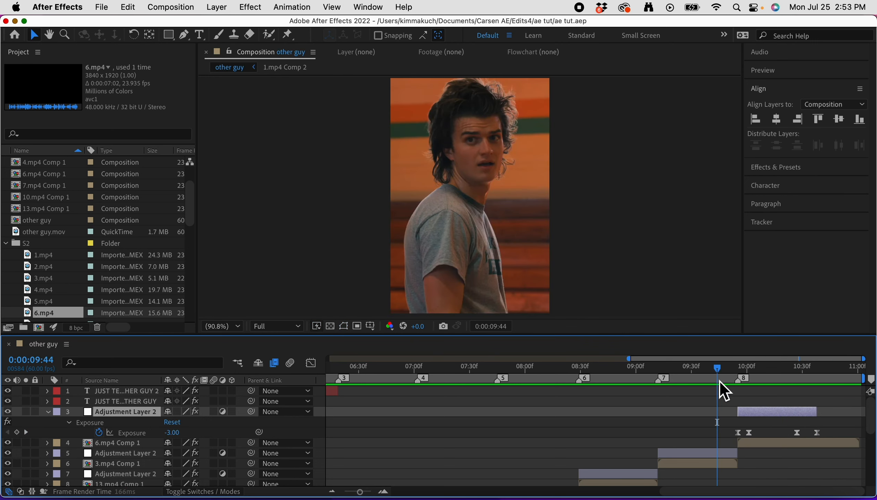
key(space)
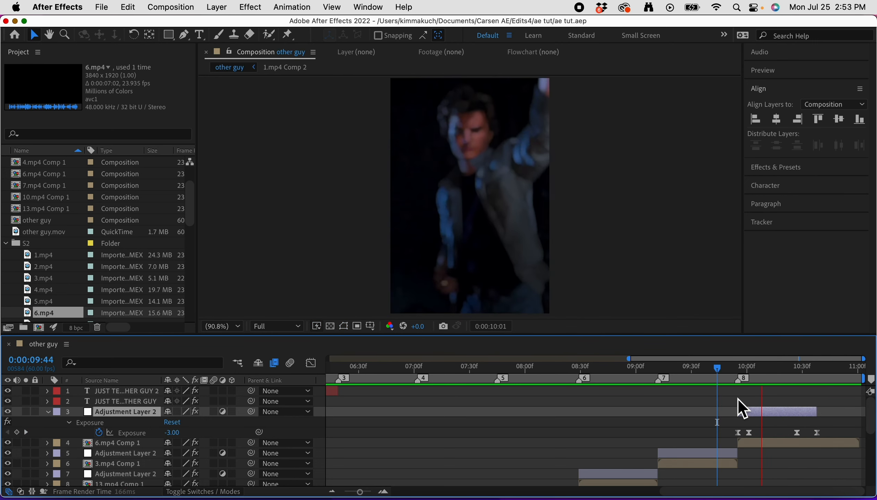
- Delete the top adjustment layer's last Exposure keyframe, at 0:00:10:38
click(795, 379)
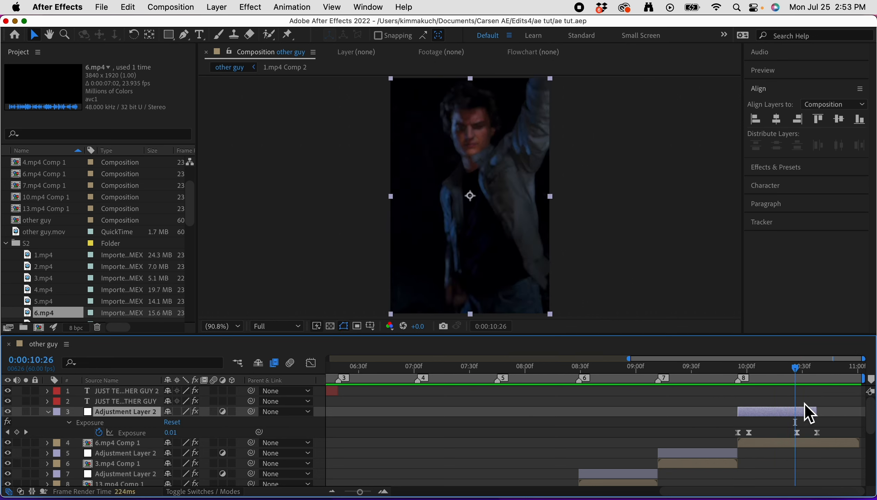
key(super+Right)
click(817, 432)
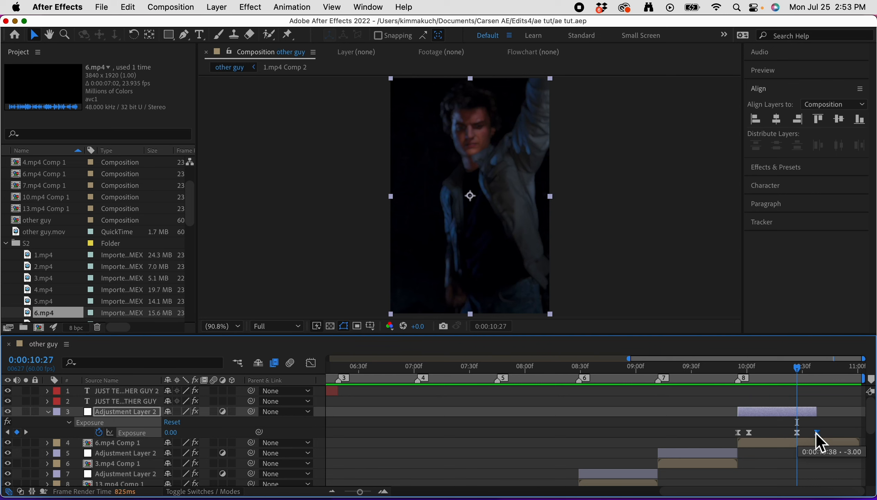
key(Delete)
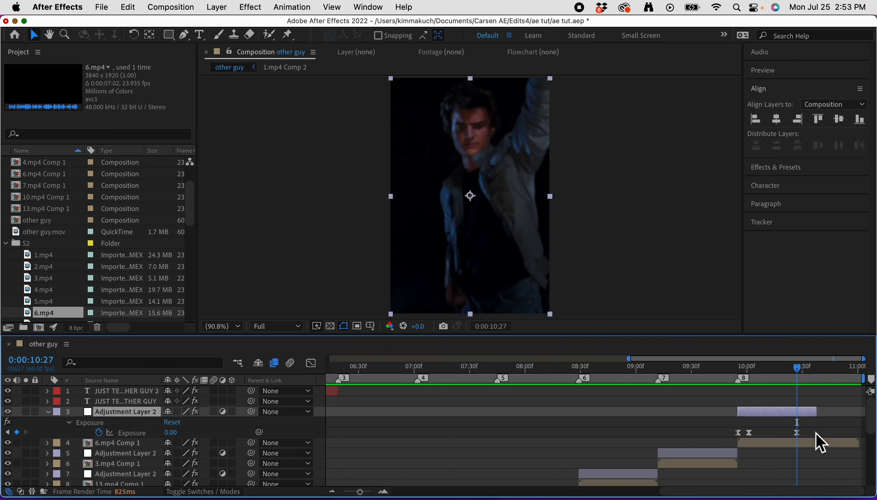
- Add a 100% Opacity keyframe to 6.mp4 Comp 1 at 0:00:10:16
click(820, 368)
drag(820, 369, 778, 385)
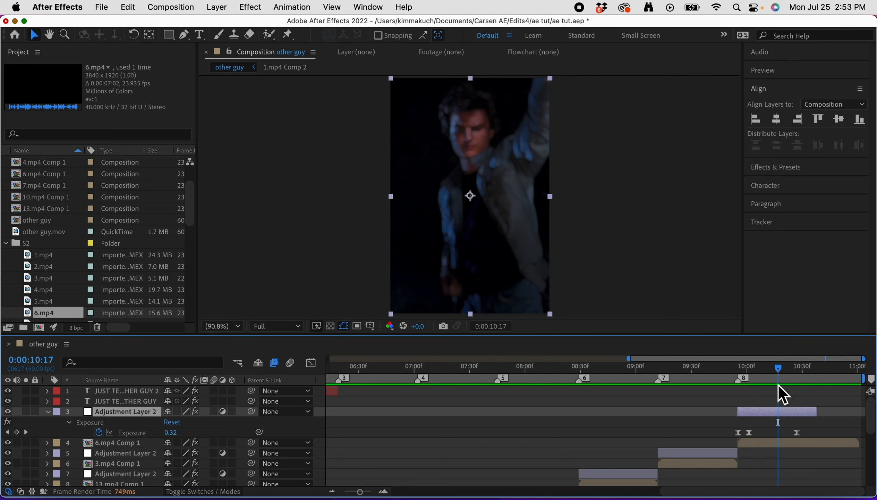
click(794, 445)
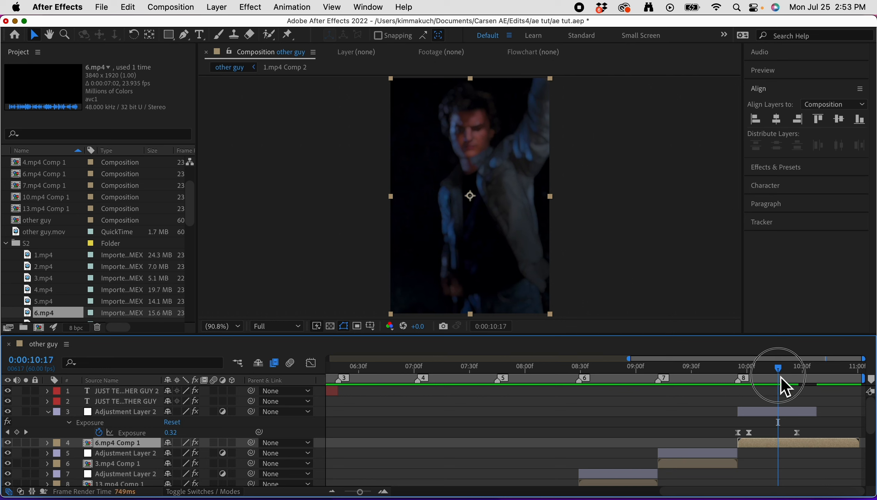
key(Page_Up)
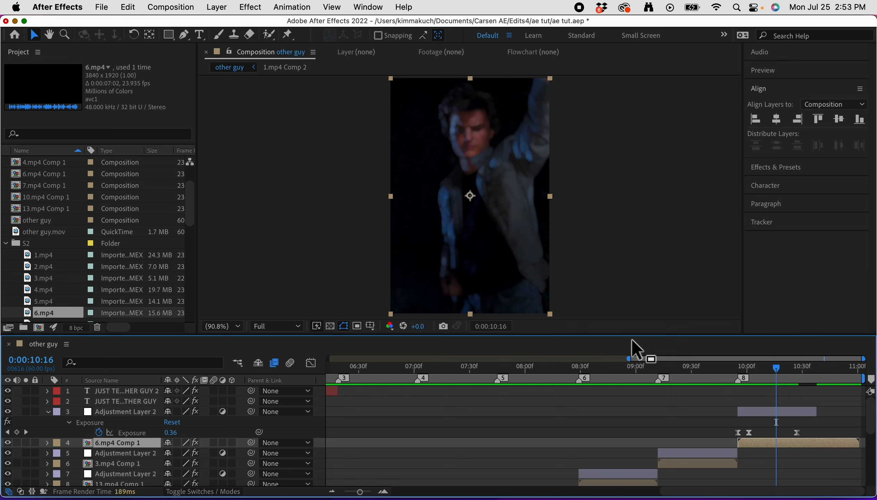
key(alt+shift+t)
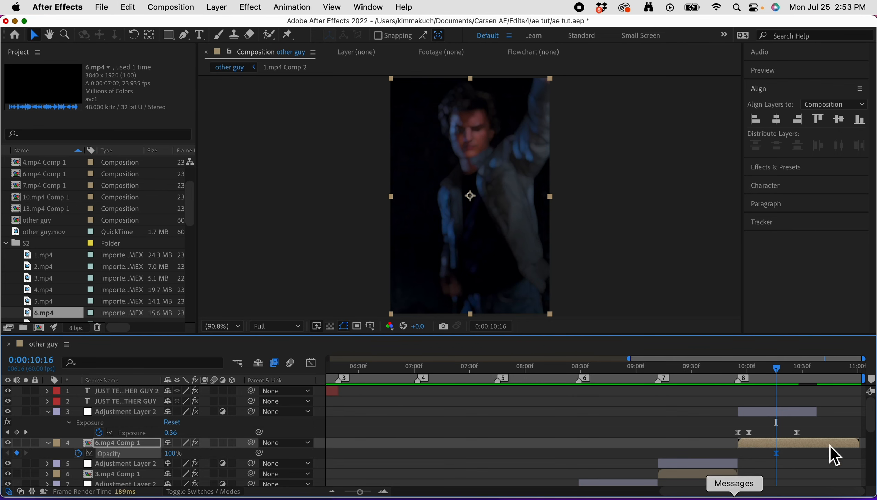
- Set the Opacity of 6.mp4 Comp 1 to 0% at 0:00:10:59 to fade the clip out
click(857, 379)
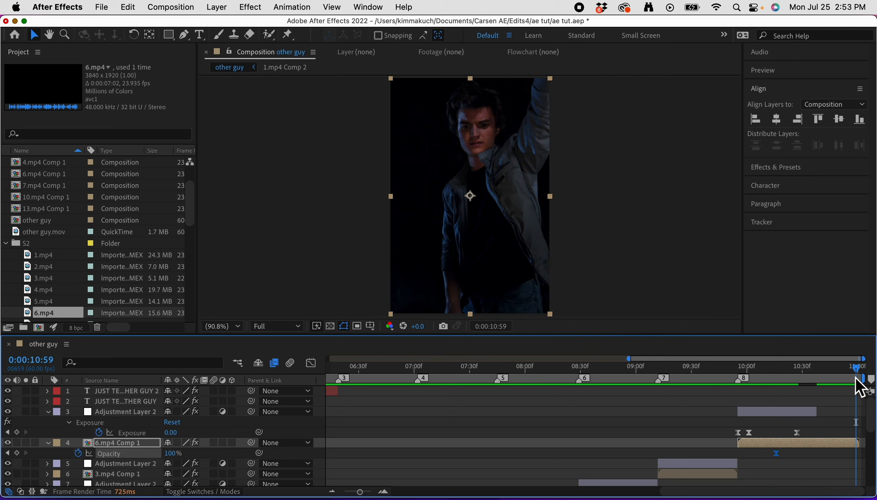
key(Page_Down)
key(super+Down)
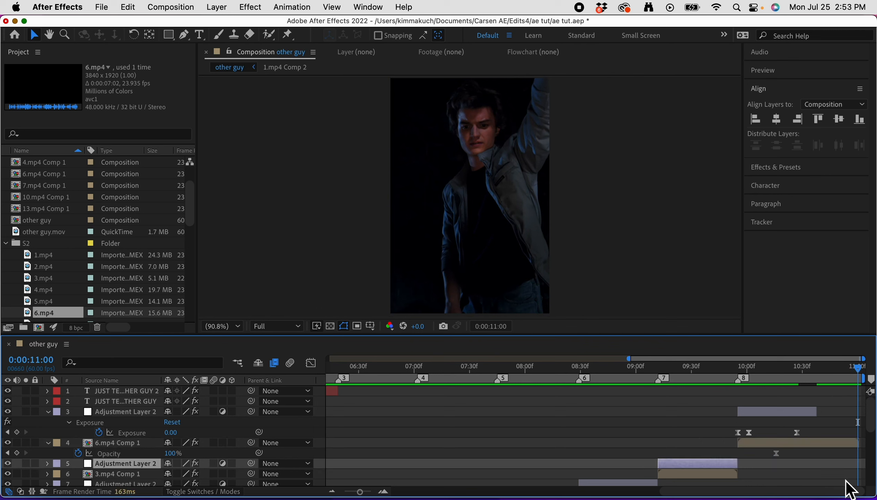
key(super+Up)
key(Page_Up)
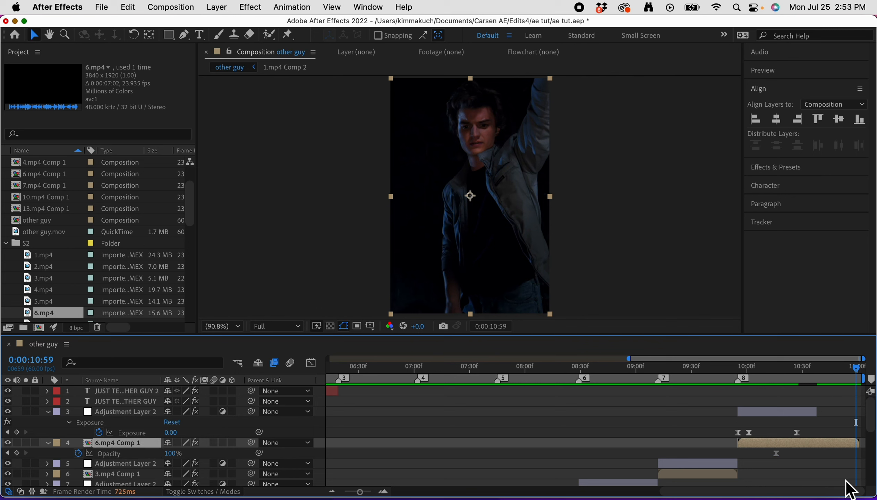
drag(178, 453, 115, 454)
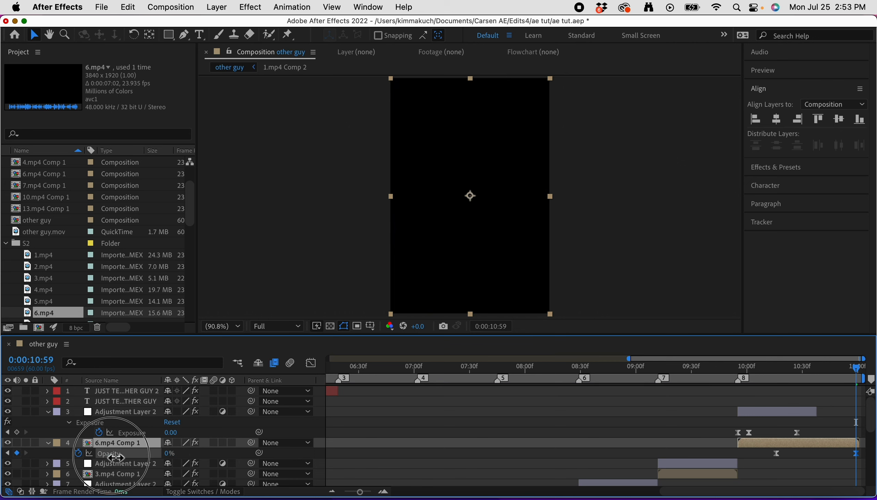
- Save the project and preview the fade-out from 0:00:09:36
click(702, 368)
key(super+s)
key(space)
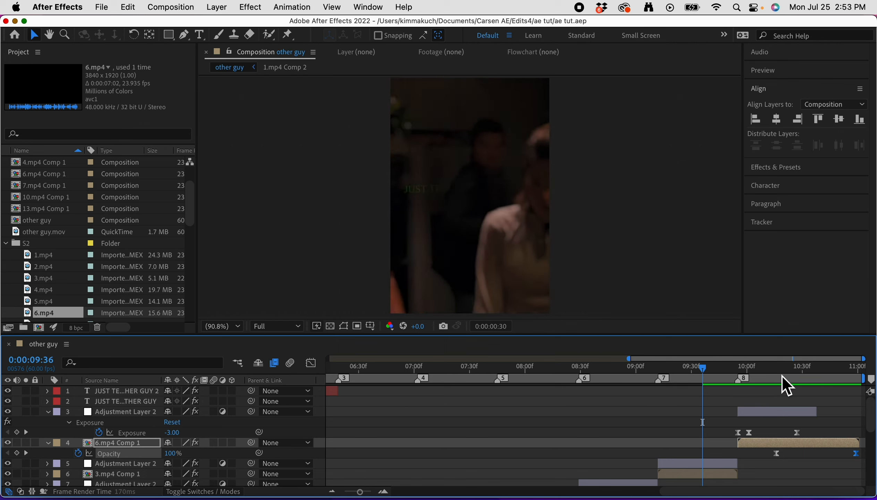
- Move the first Opacity keyframe of 6.mp4 Comp 1 earlier, to about 0:00:10:11
click(771, 375)
key(j)
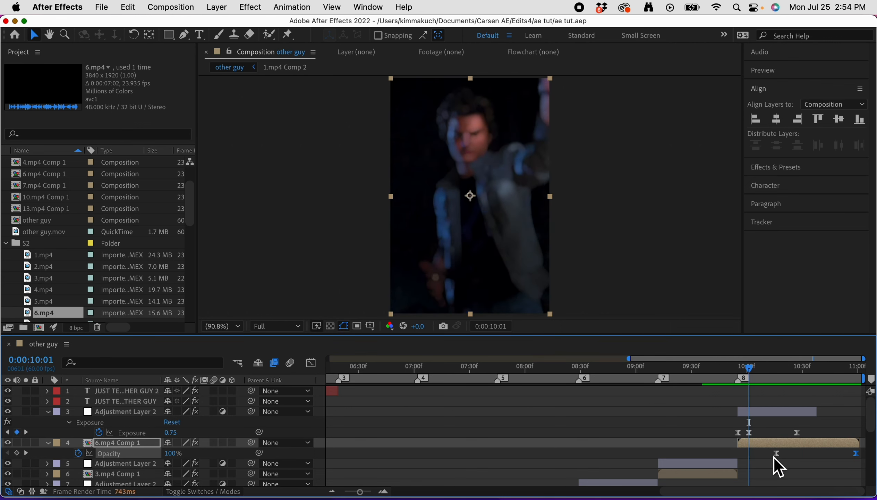
drag(778, 453, 770, 455)
key(j)
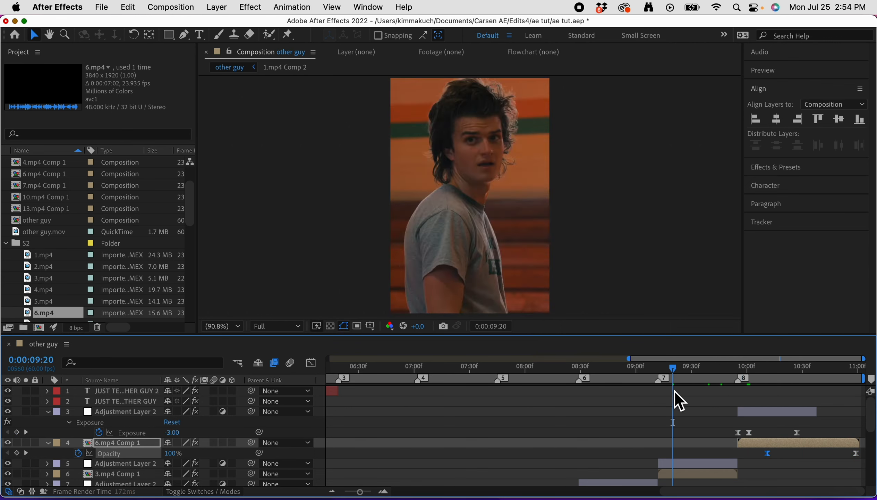
- Save the project and preview the adjusted fade from 0:00:09:20 and 0:00:10:08
key(super+s)
key(space)
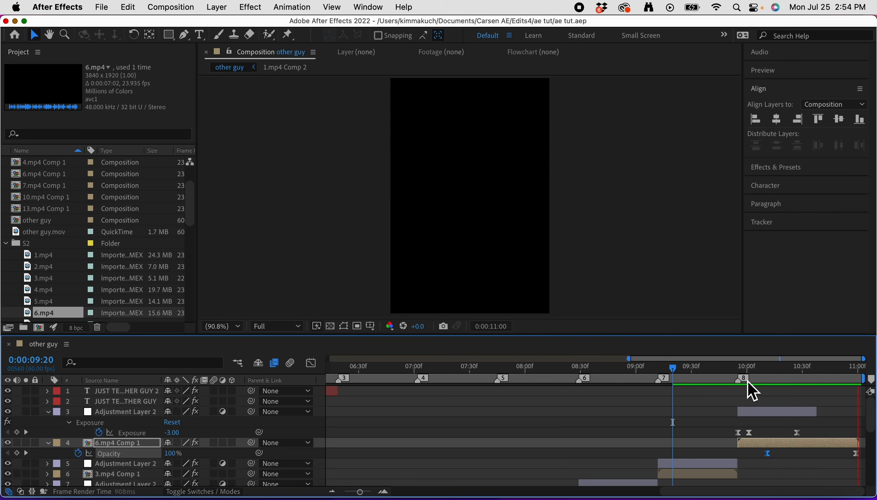
click(764, 371)
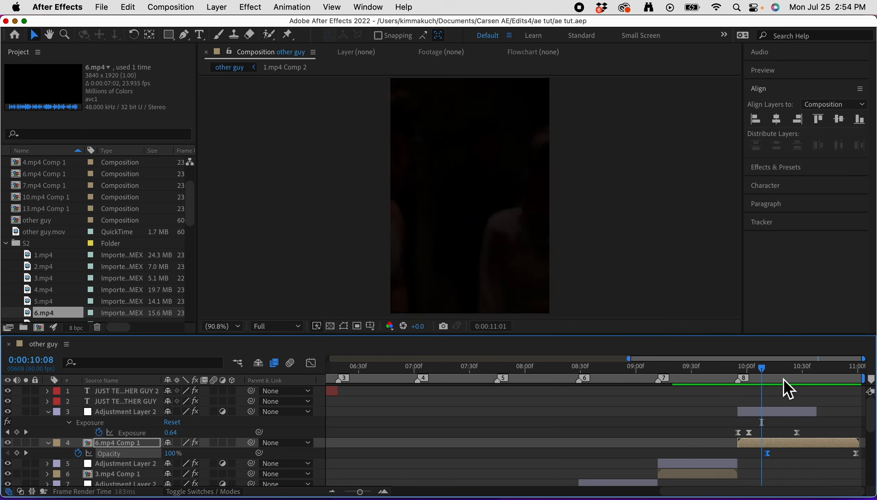
- Preview the edit from 0:00:00:00 and collapse the properties of 6.mp4 Comp 1 and its Adjustment Layer 2
click(766, 368)
drag(766, 368, 250, 399)
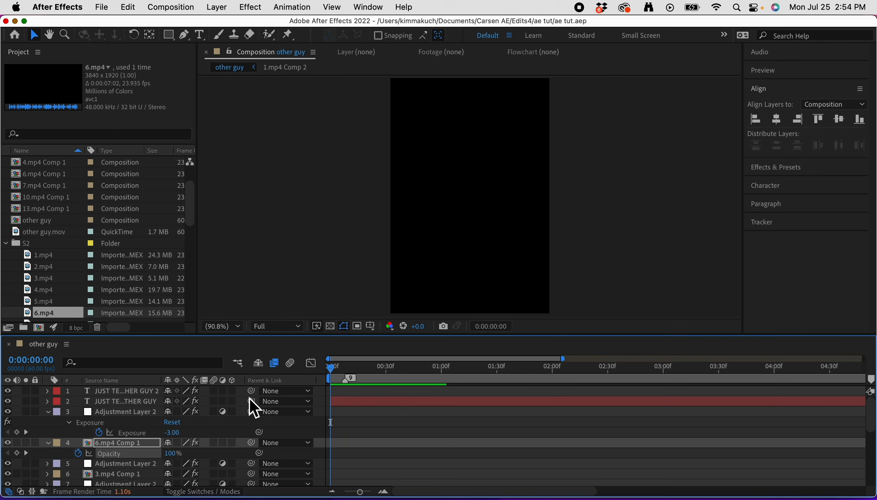
key(space)
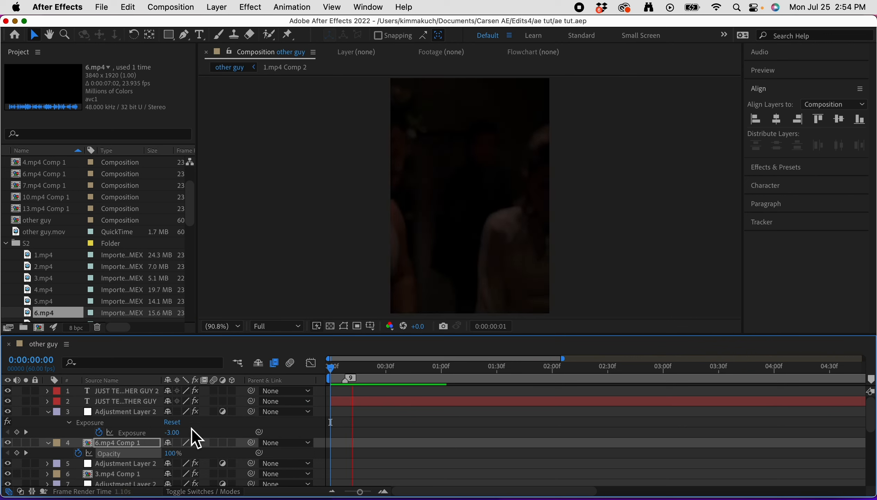
click(47, 449)
click(48, 412)
click(48, 422)
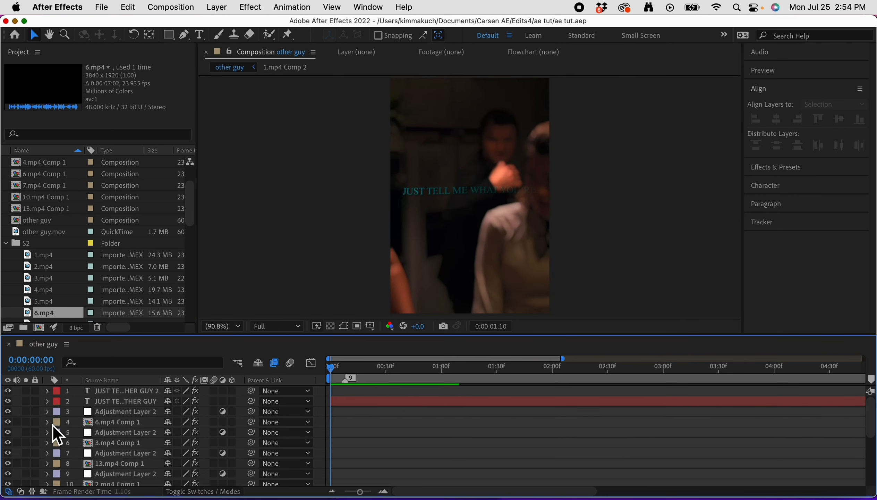
- Fit the whole composition in the timeline, preview it from 0:00:05:27, and collapse the S2 footage folder
click(337, 378)
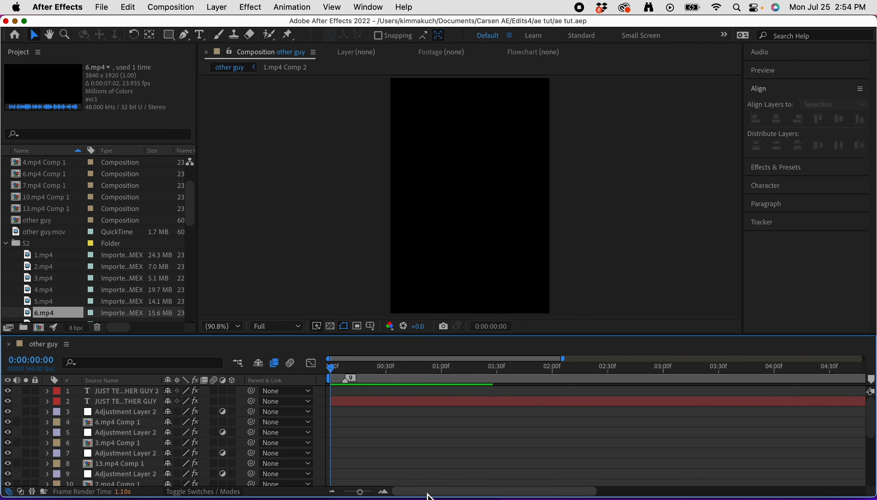
drag(359, 492, 344, 492)
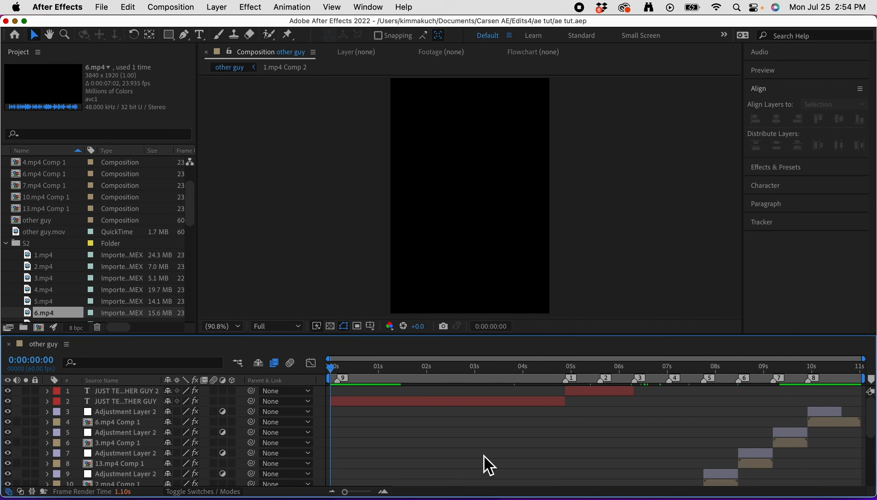
click(567, 369)
key(space)
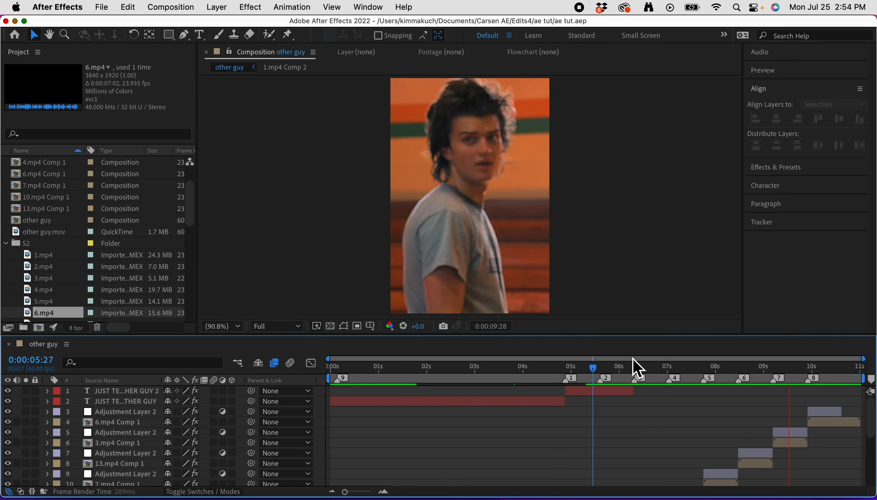
key(space)
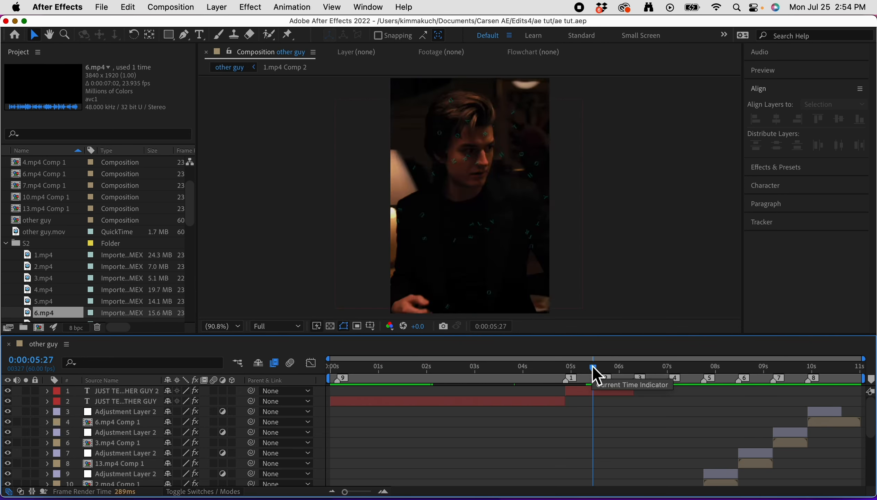
drag(592, 365, 649, 392)
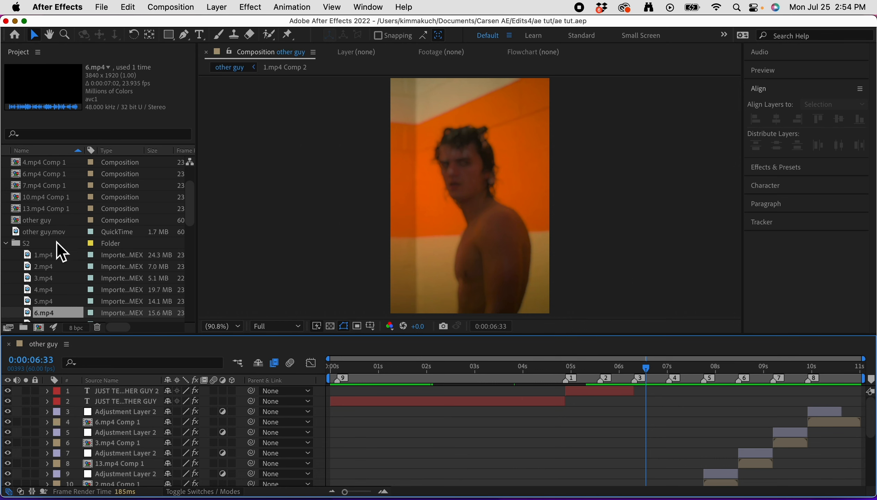
click(6, 244)
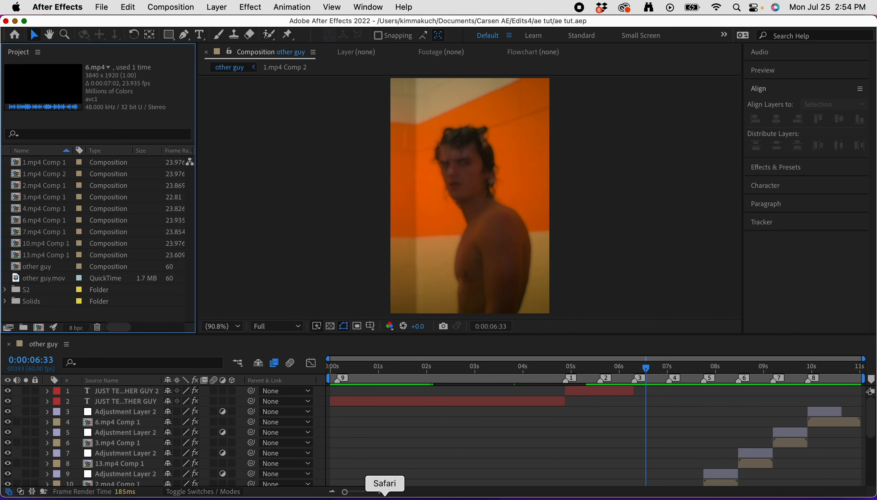
- Switch to Safari, examine the watermarks in the published TikTok edits, and return to After Effects
click(382, 495)
click(704, 57)
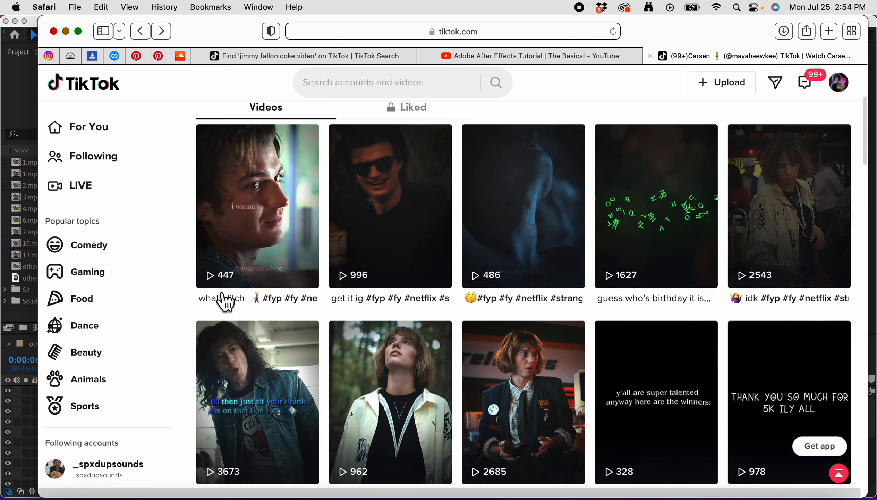
click(544, 245)
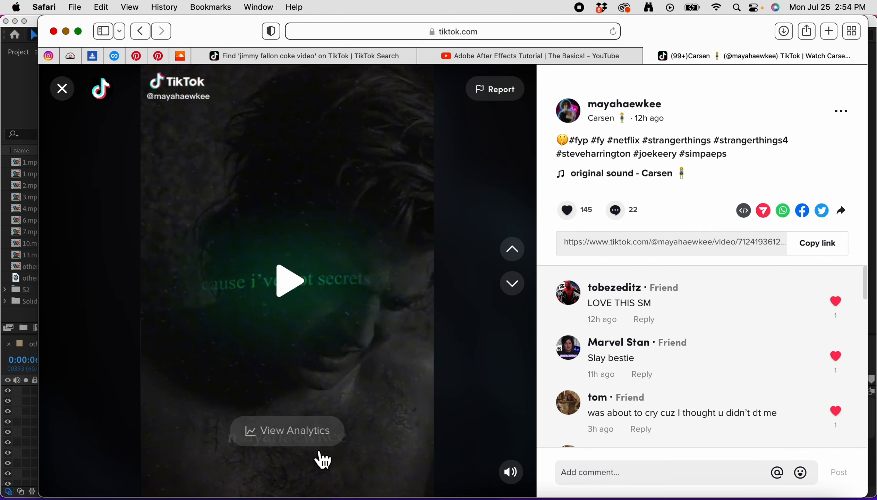
key(Down)
key(Down)
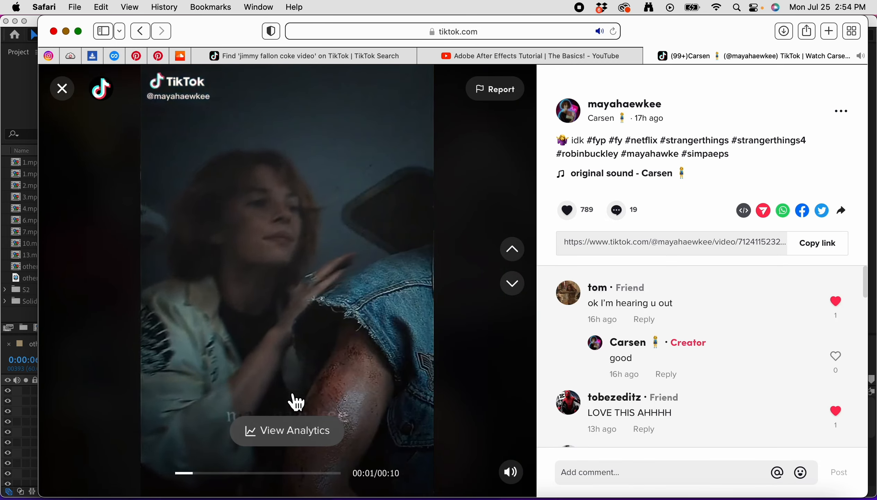
click(292, 393)
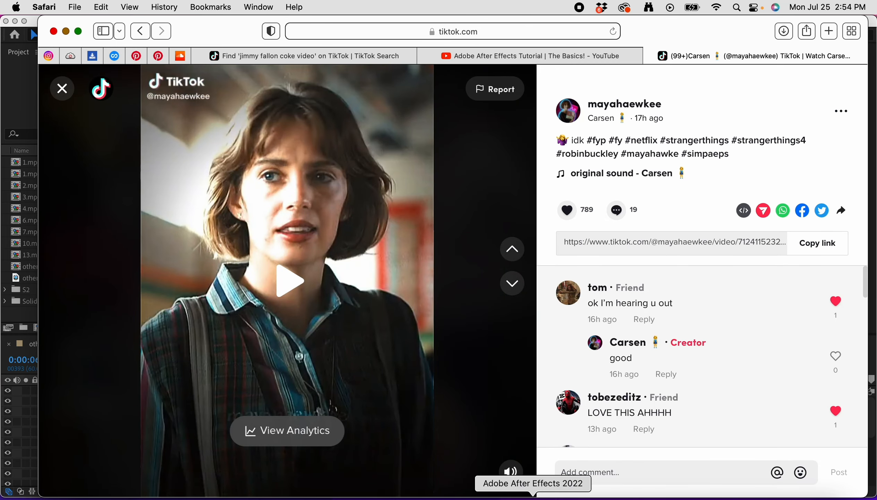
click(525, 487)
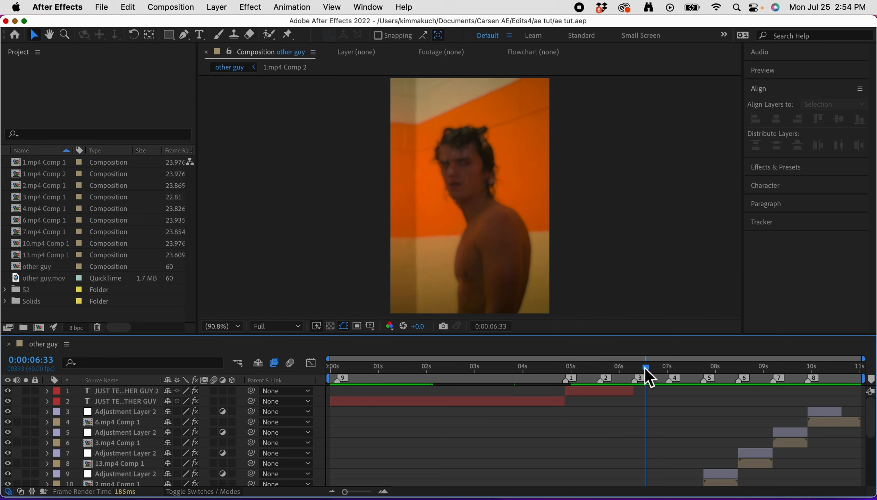
- Activate the Type tool at 0:00:06:42 and set the font to Benguiat Regular
click(657, 376)
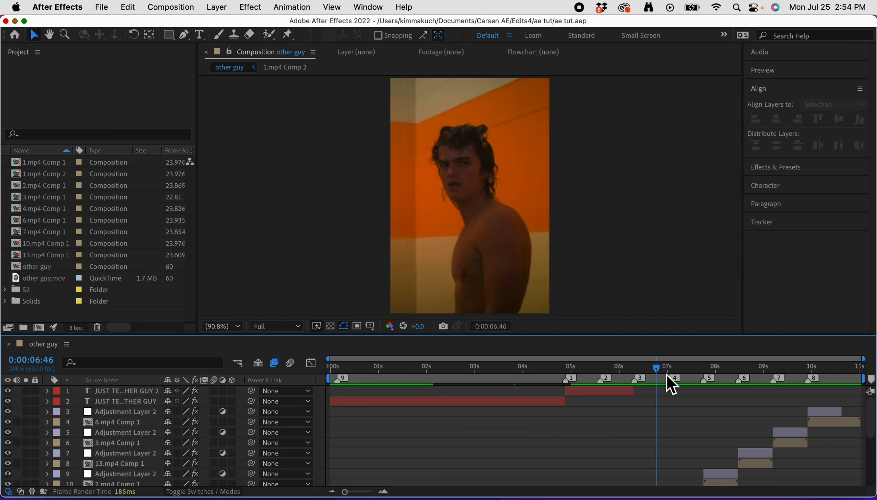
drag(658, 372, 654, 380)
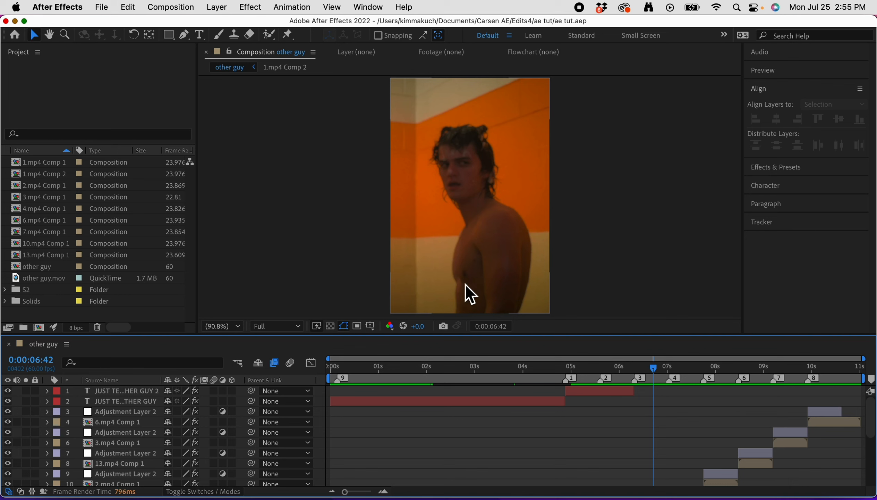
key(super+t)
click(818, 145)
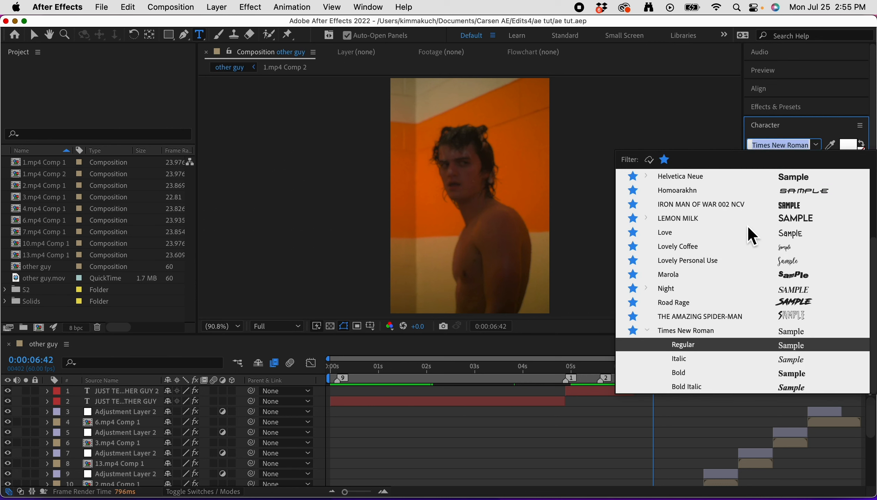
scroll(675, 251, up, 5)
scroll(675, 250, down, 5)
scroll(683, 230, up, 3)
click(684, 202)
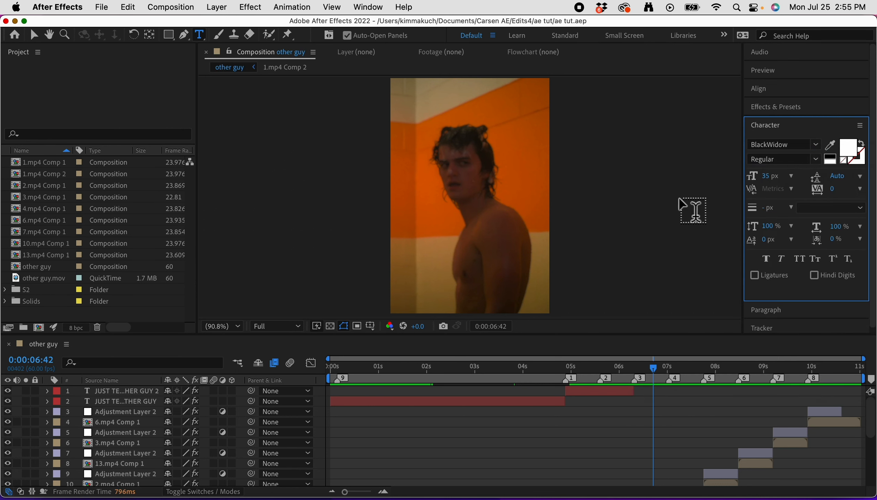
click(819, 149)
scroll(679, 215, up, 1)
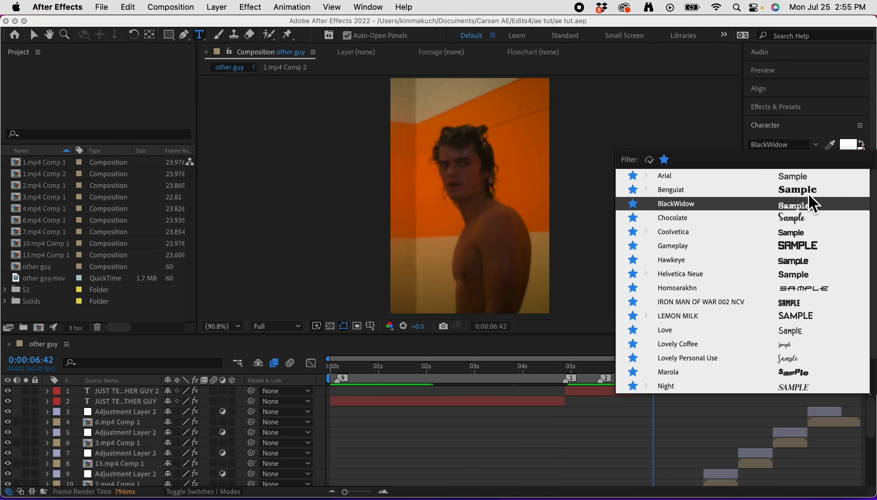
click(670, 190)
click(816, 159)
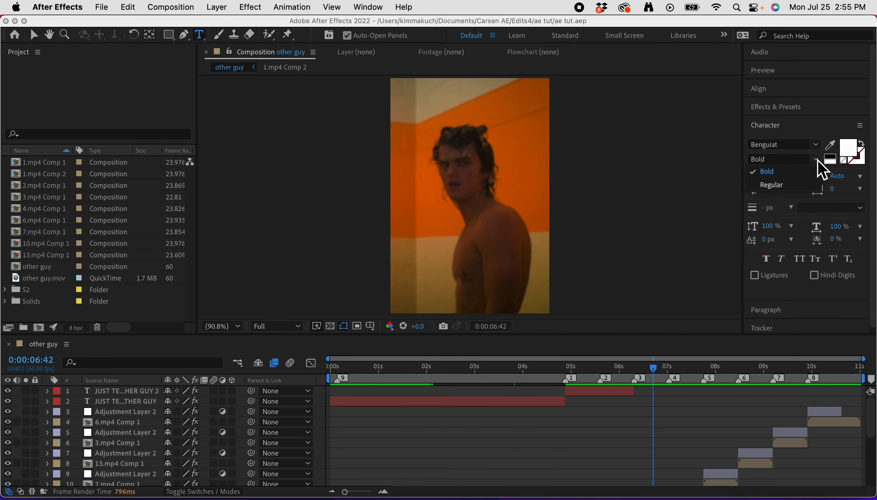
click(773, 185)
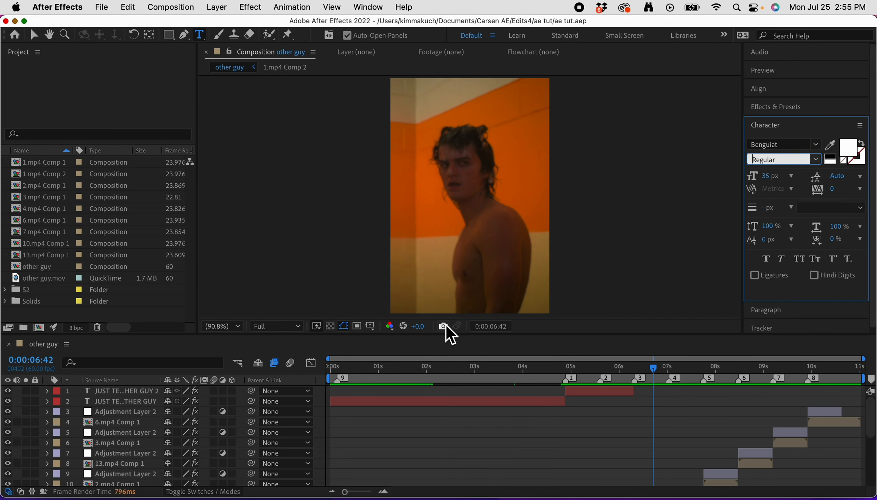
- Add the TikTok username as a watermark text layer over the lower part of the frame and centre it horizontally
click(460, 279)
text(may)
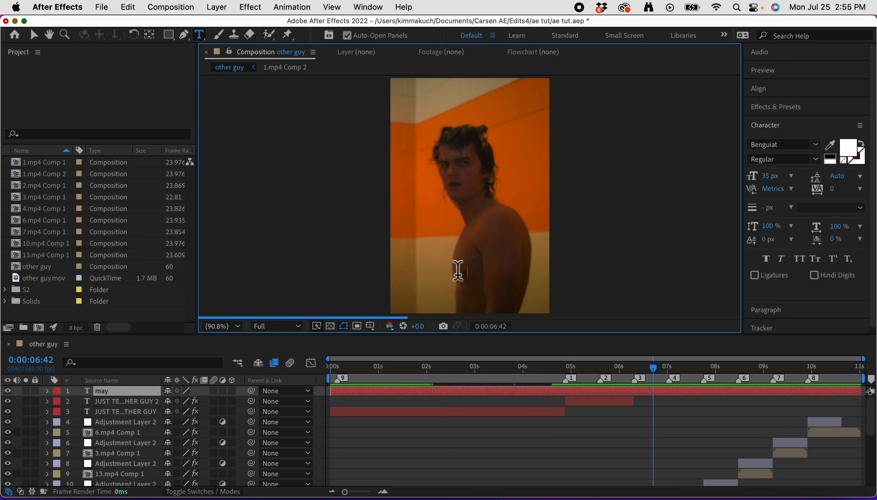
text(aha)
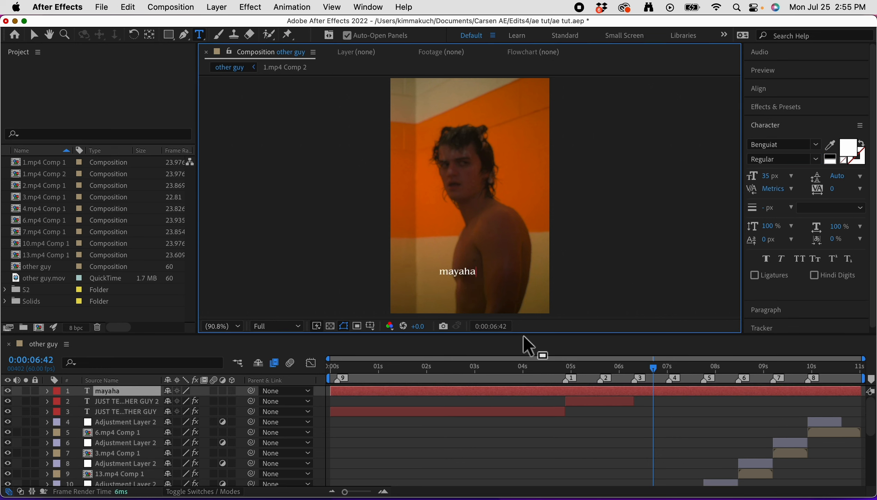
text(ewkee)
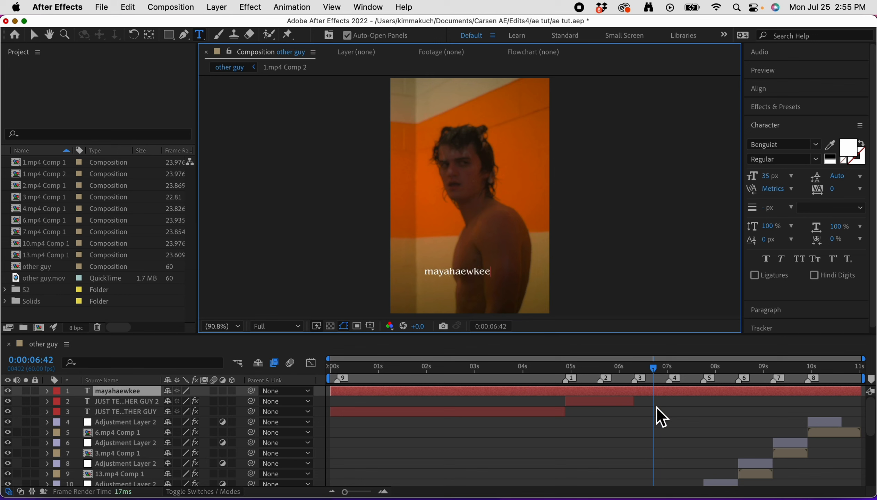
click(663, 393)
click(766, 89)
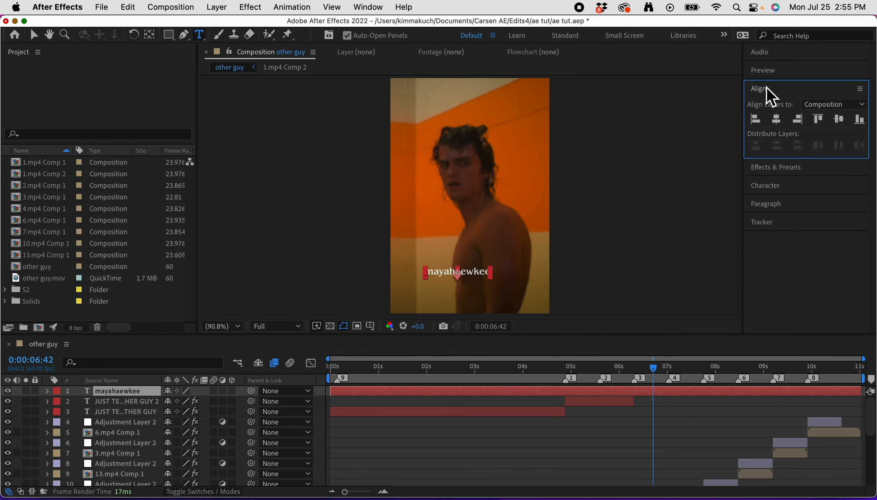
click(776, 119)
- Find the presets matching "turb" and apply custom turb displace to the username text layer
click(800, 165)
click(811, 122)
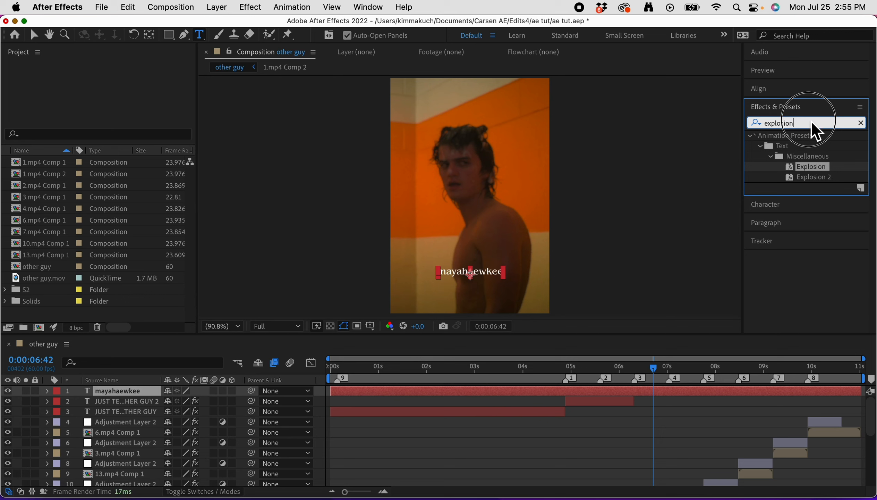
text(turb)
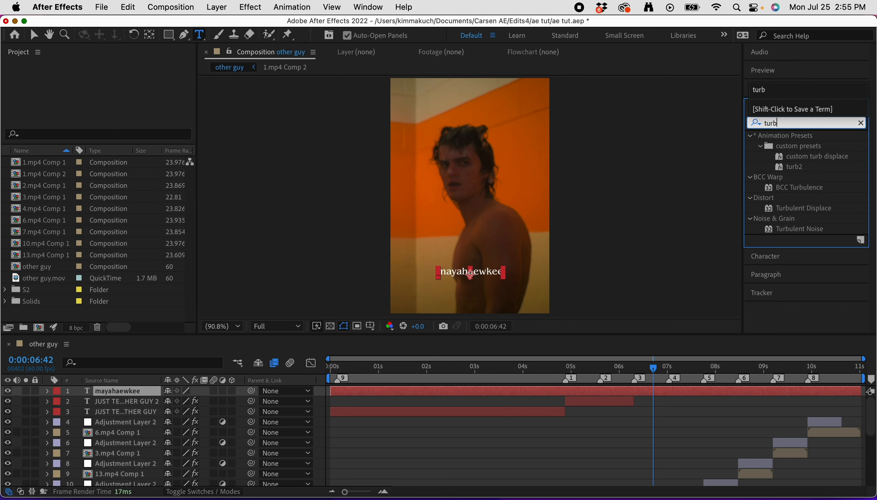
double_click(803, 156)
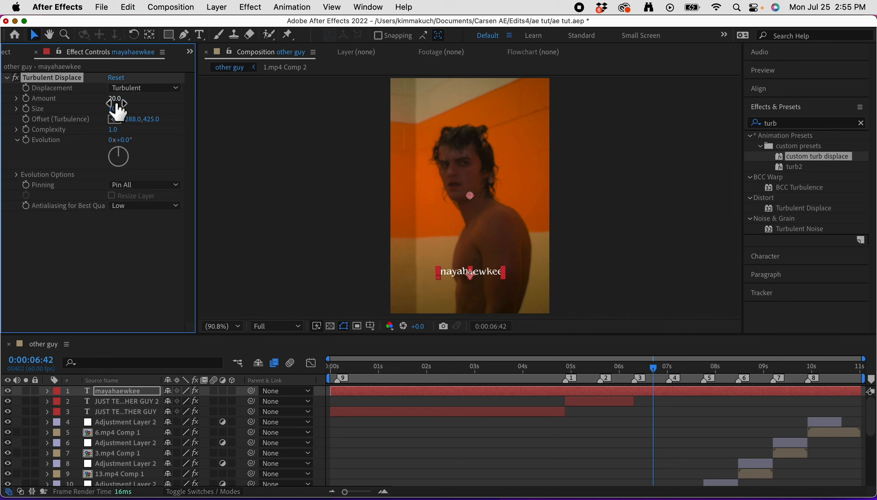
- Examine the Turbulent Displace settings of the username text, including its Evolution Options
click(17, 175)
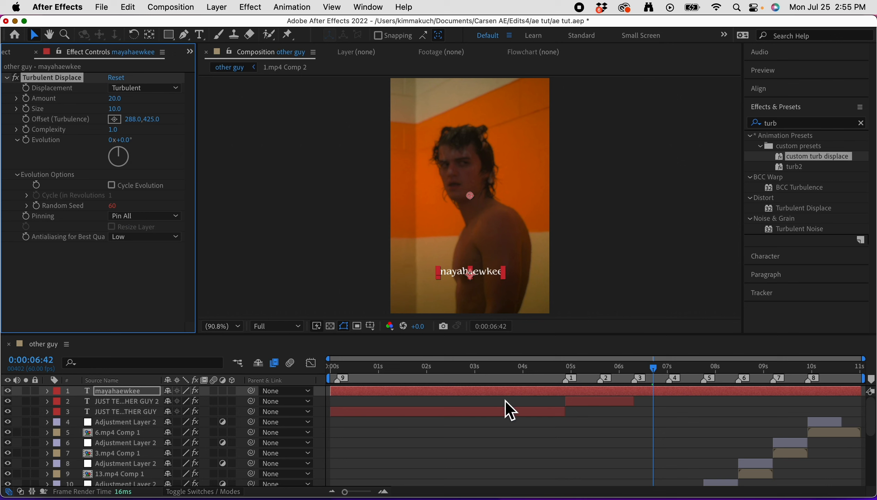
click(27, 206)
click(27, 207)
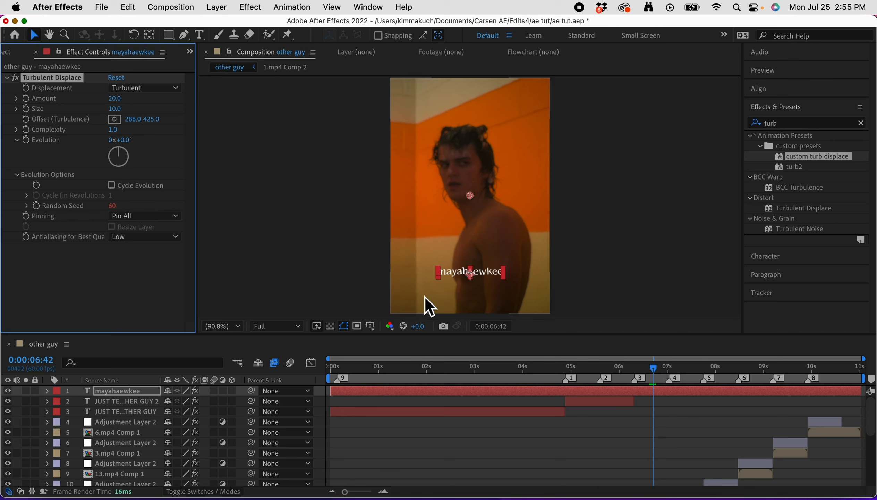
click(43, 52)
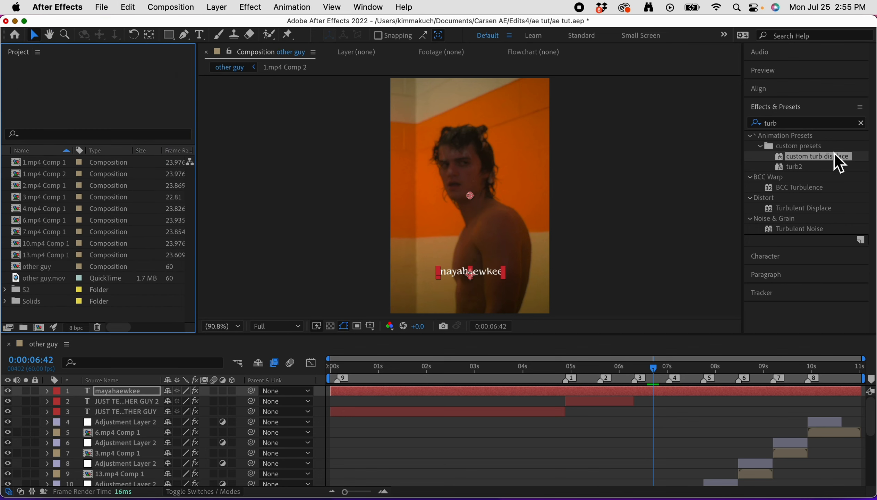
- Search the effects and presets for "water" and save the project with the playhead at 0:00:00:00
click(827, 124)
click(861, 123)
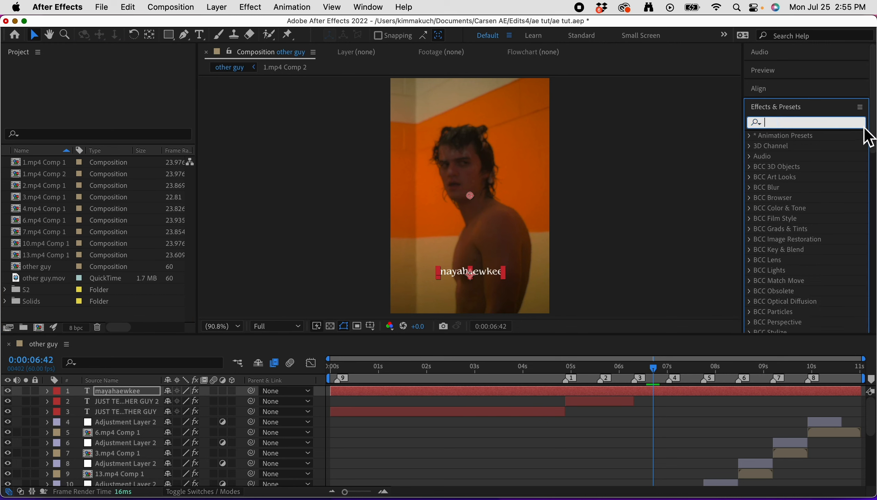
text(water)
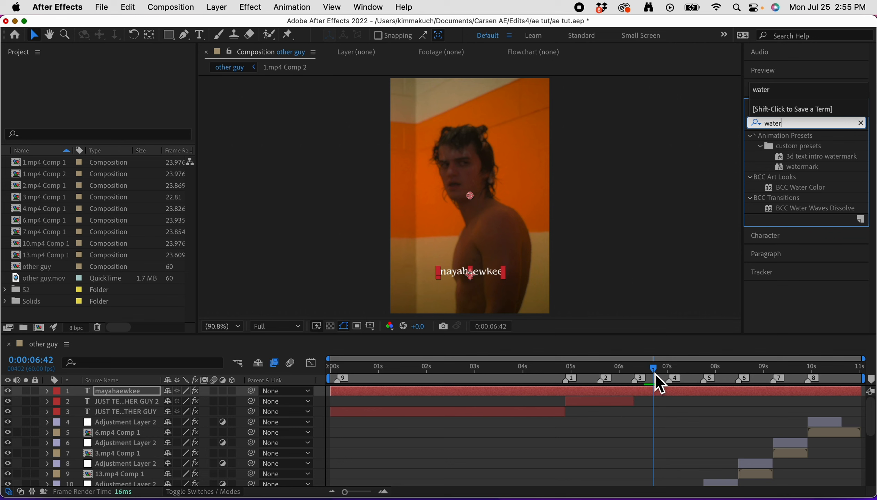
drag(655, 374, 261, 403)
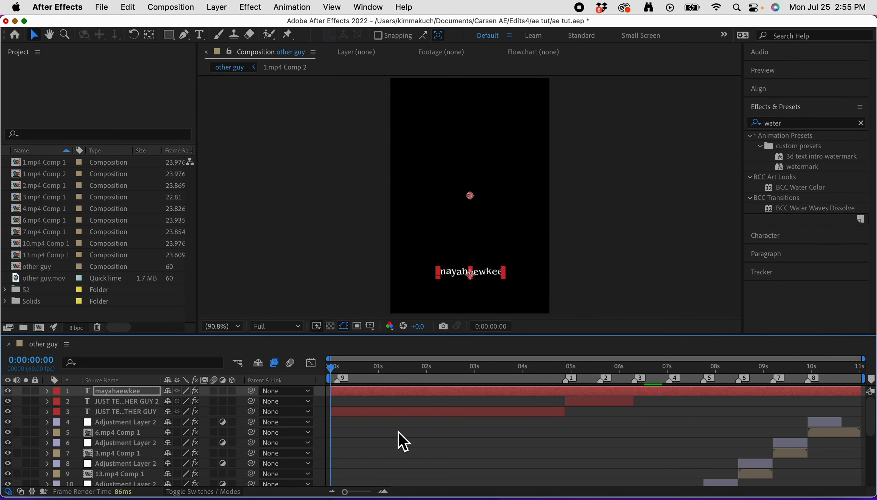
key(super+s)
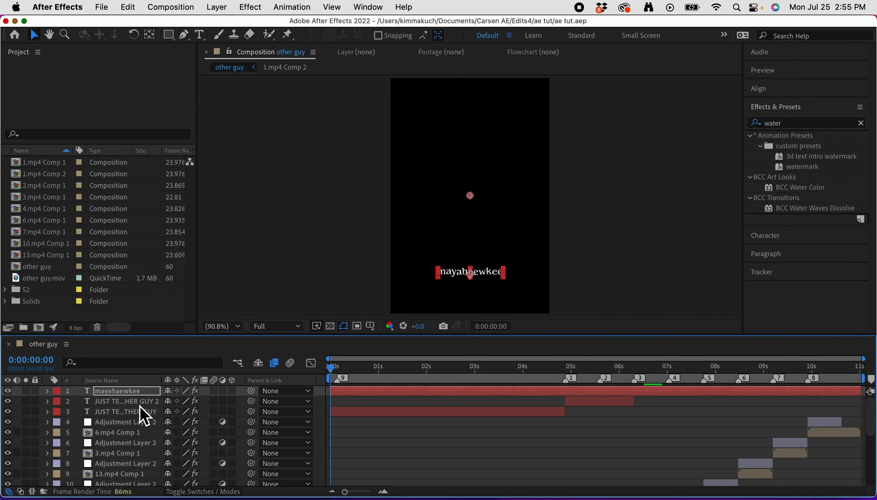
- Add an adjustment layer directly beneath the username text layer and clear the effects search
click(140, 404)
click(226, 10)
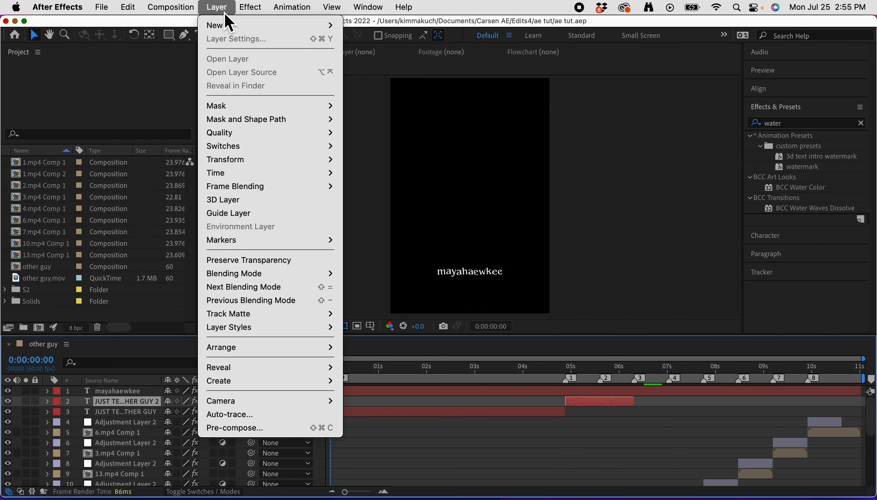
mouse_move(230, 25)
click(391, 108)
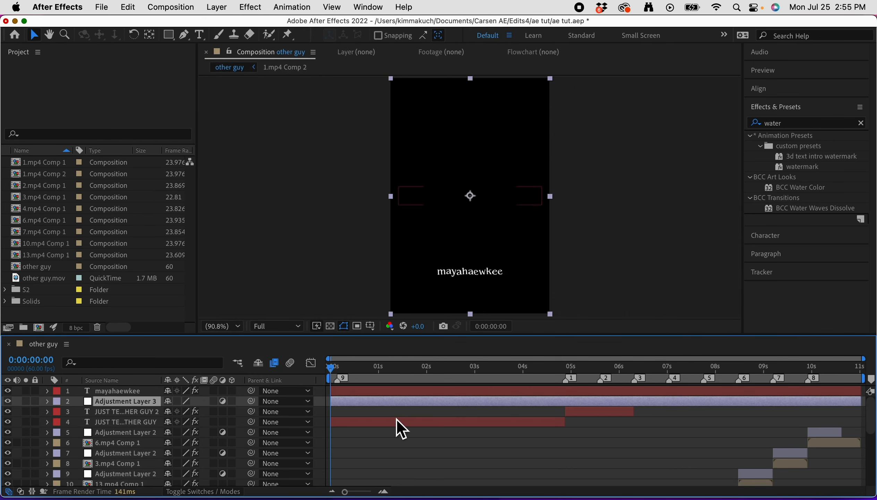
click(819, 127)
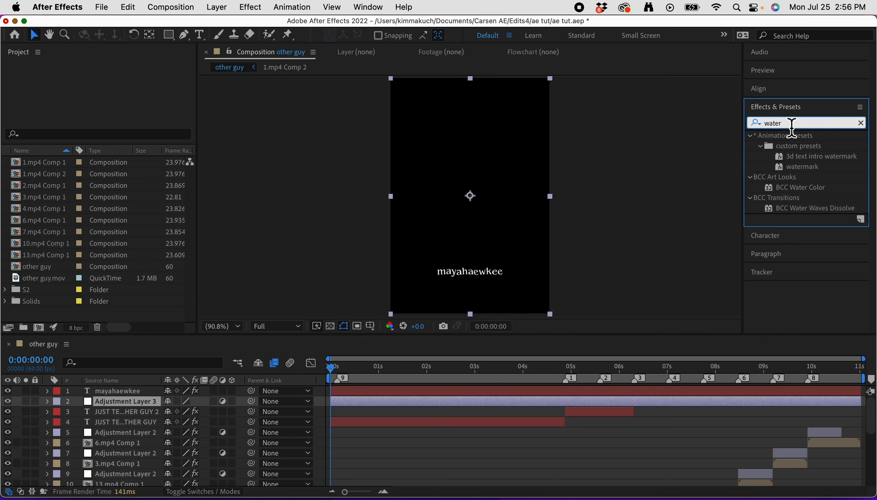
click(861, 123)
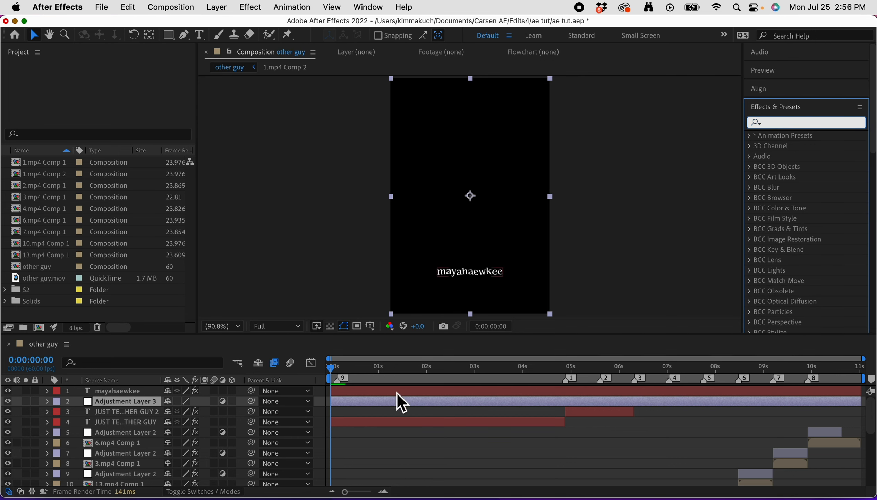
- Delete the username text layer together with the full-length adjustment layer beneath it, and save the project
click(383, 401)
shift+click(390, 394)
key(Delete)
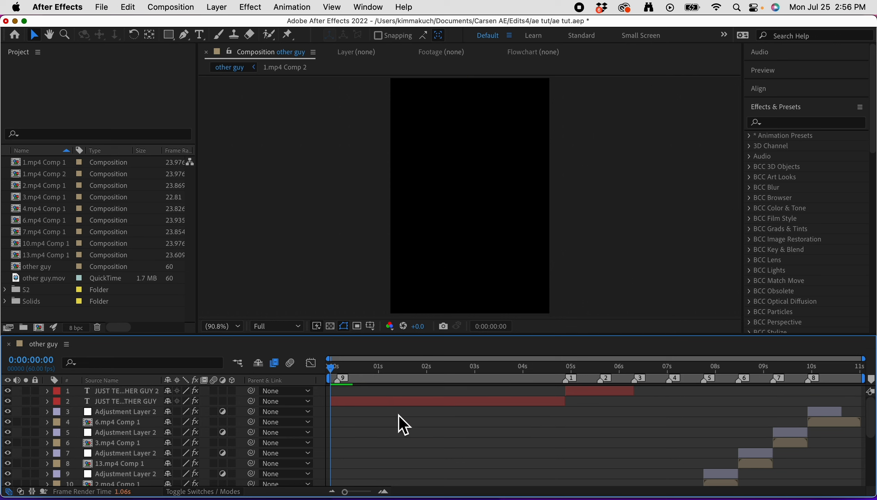
key(super+s)
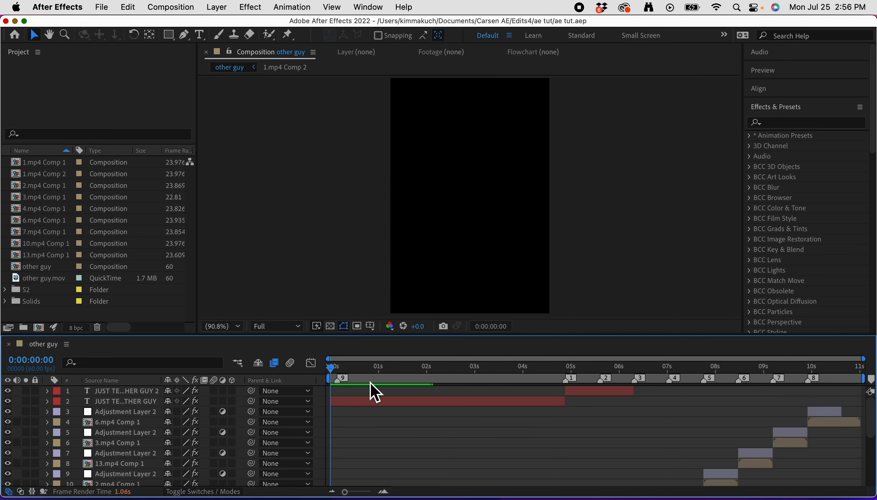
- Preview the opening lyric section of the other guy composition repeatedly, checking the text animation and its playback
click(565, 372)
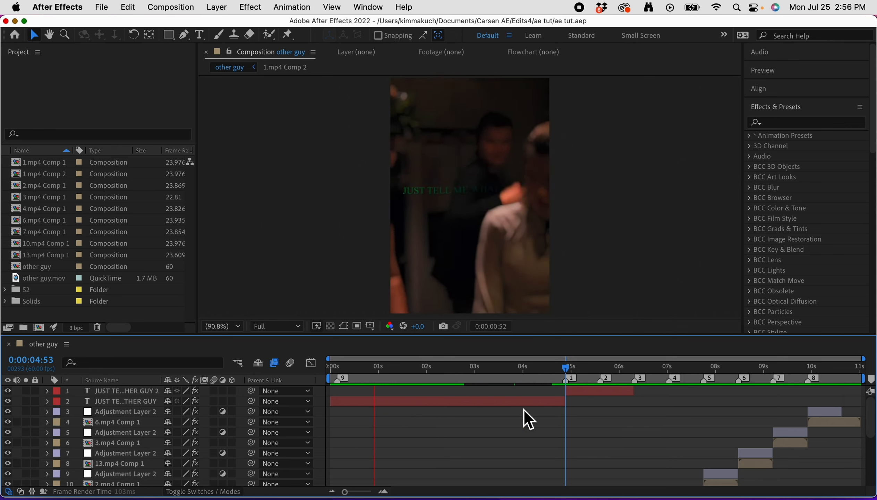
click(445, 372)
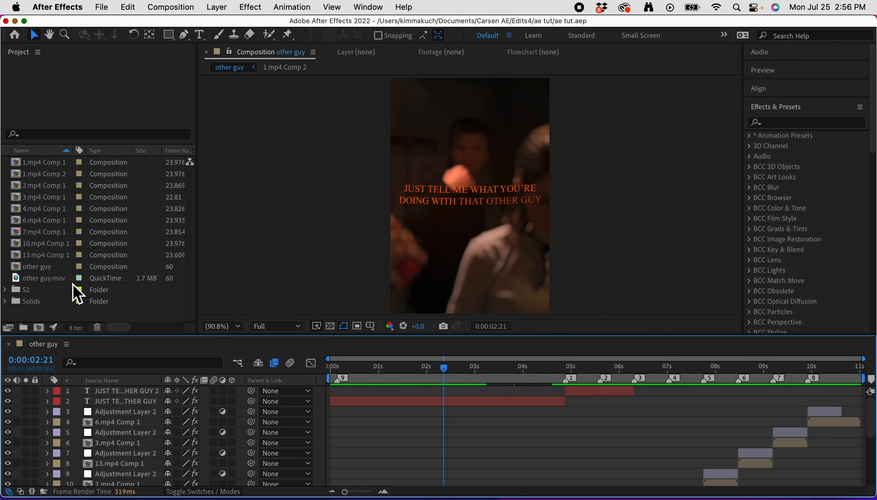
key(space)
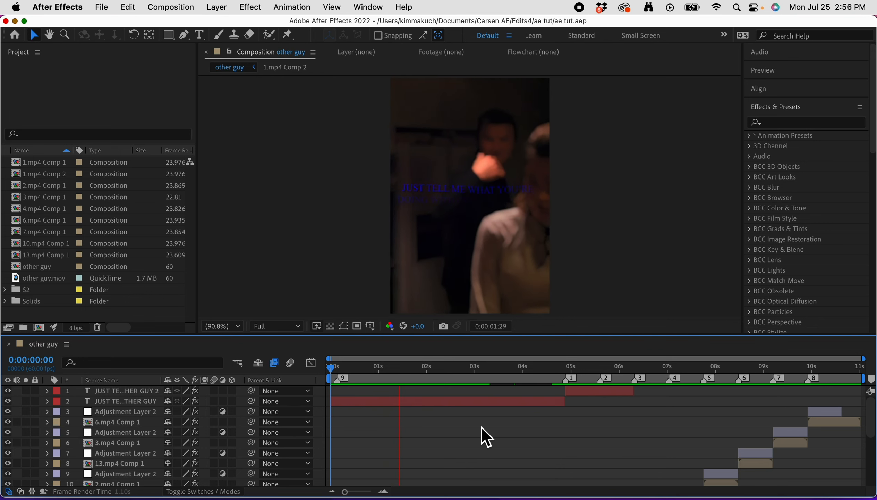
key(space)
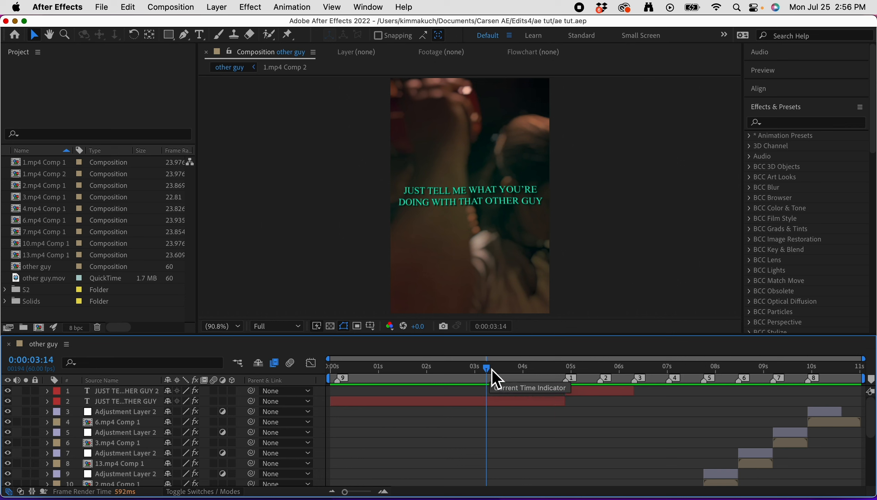
drag(491, 370, 218, 419)
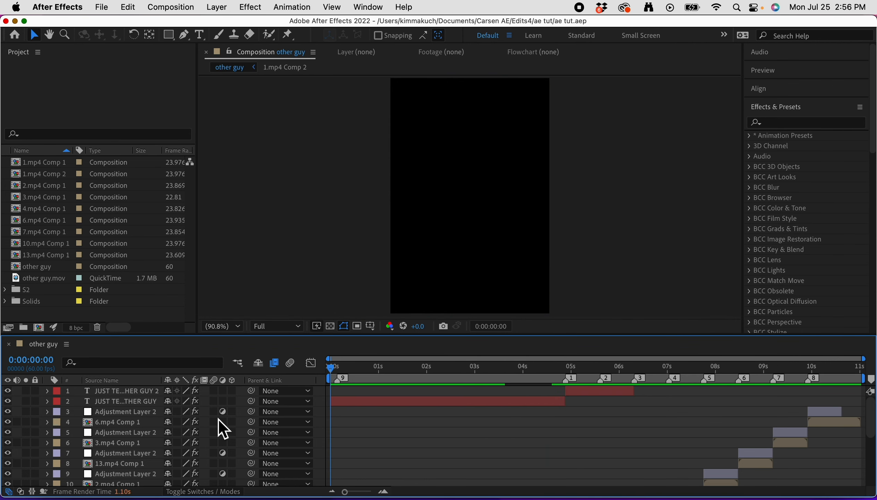
key(space)
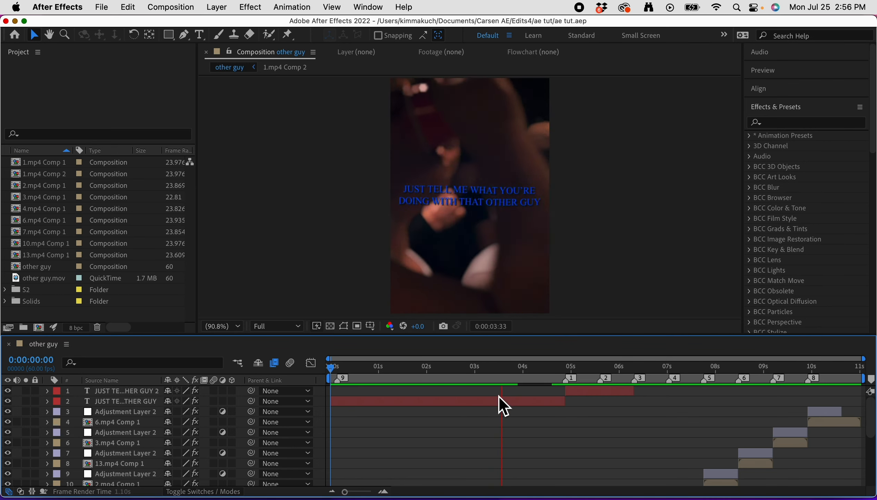
click(382, 379)
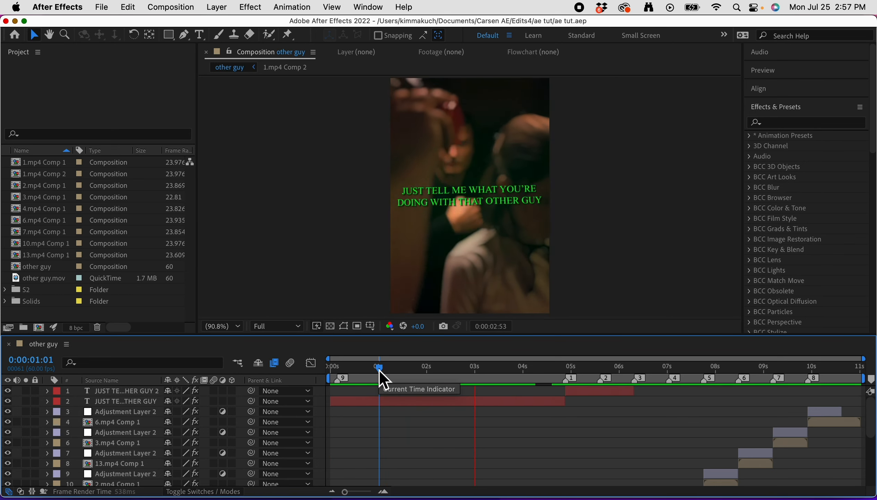
key(space)
key(space)
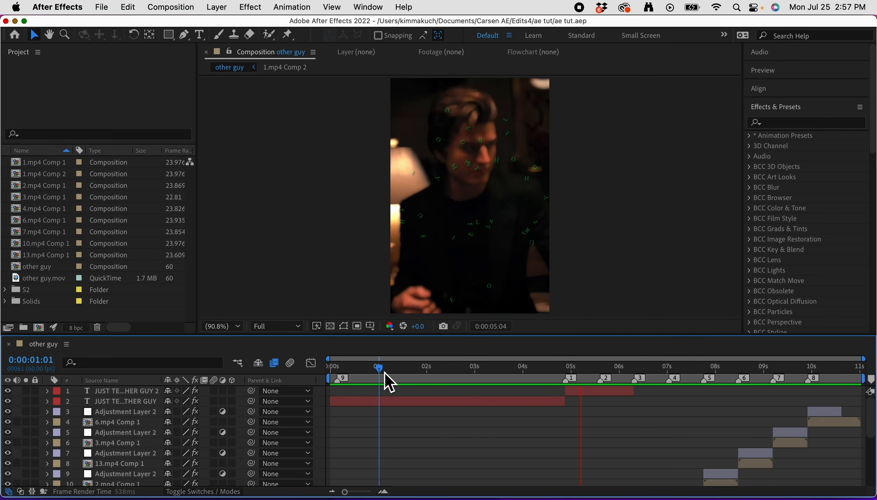
- Play the whole composition from 0:00:00:00 through the final fade-out
drag(380, 368, 310, 375)
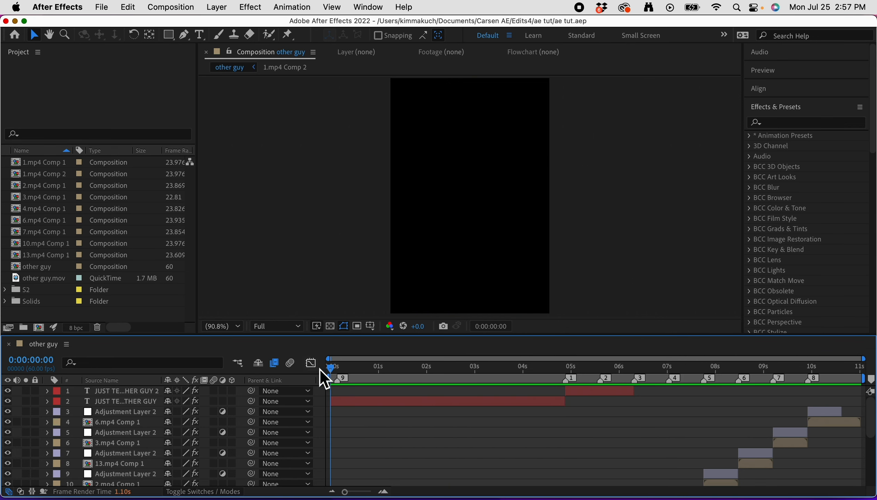
key(space)
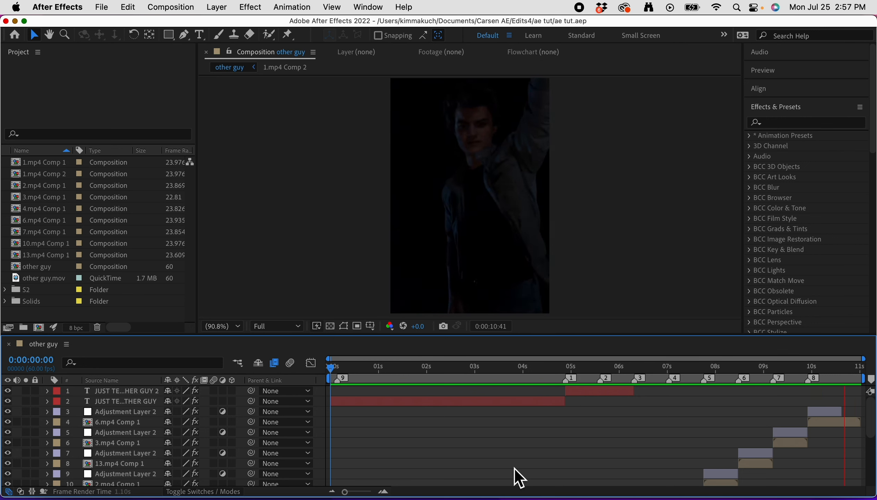
key(space)
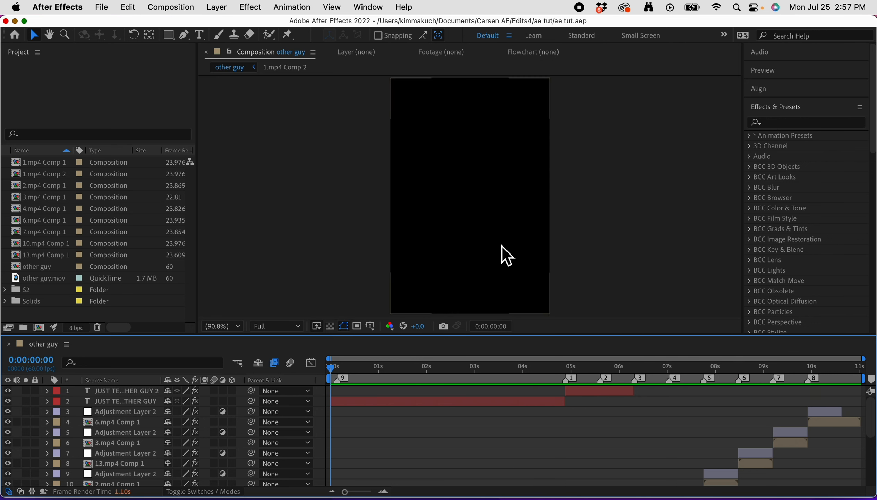
- Scrub through the middle clips up to 0:00:07:33, examining the lyric exit and the transitions between clips
drag(332, 369, 625, 400)
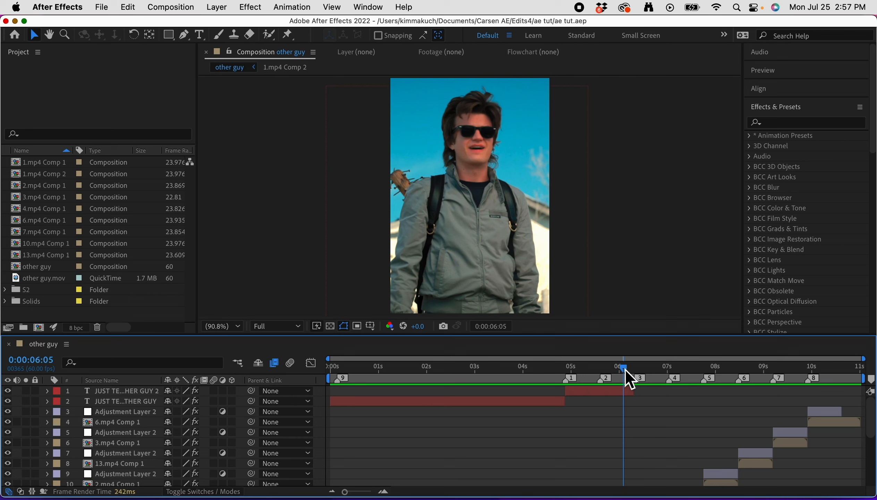
click(595, 377)
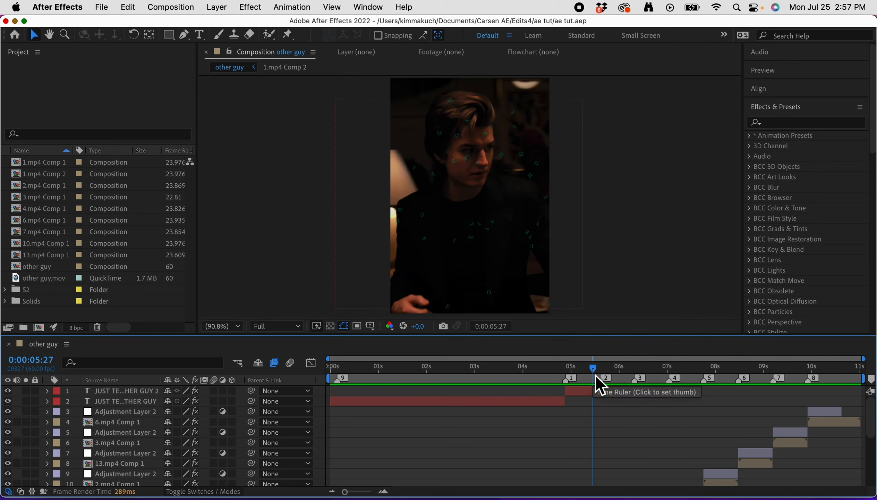
drag(591, 373, 698, 385)
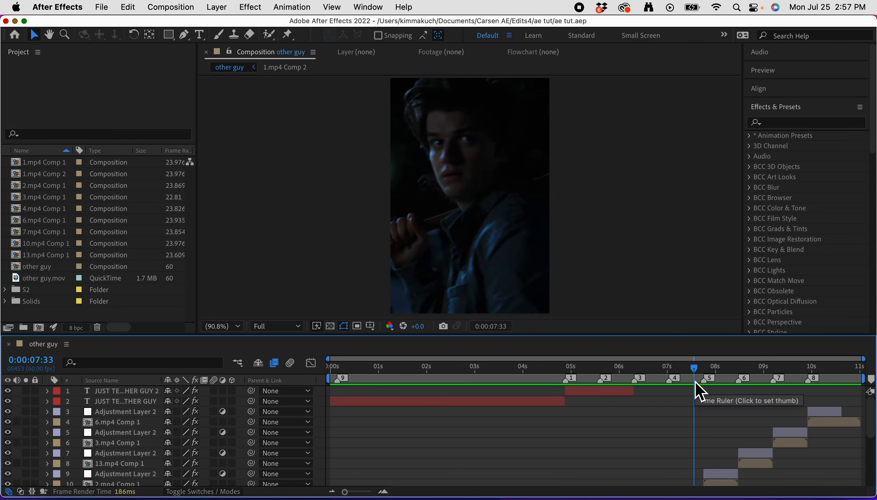